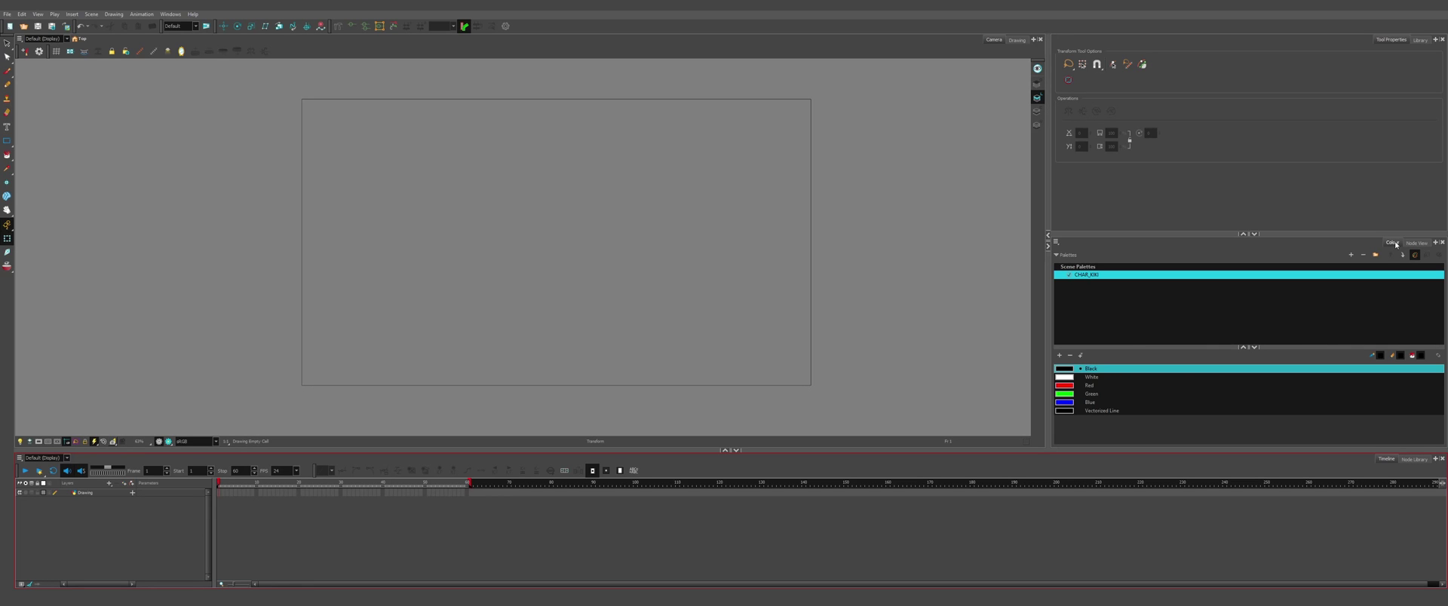
Step: Dock the Colour view beside the tools toolbar, and move the Node View into its own full-height column with a second Node View
drag(1393, 243, 19, 232)
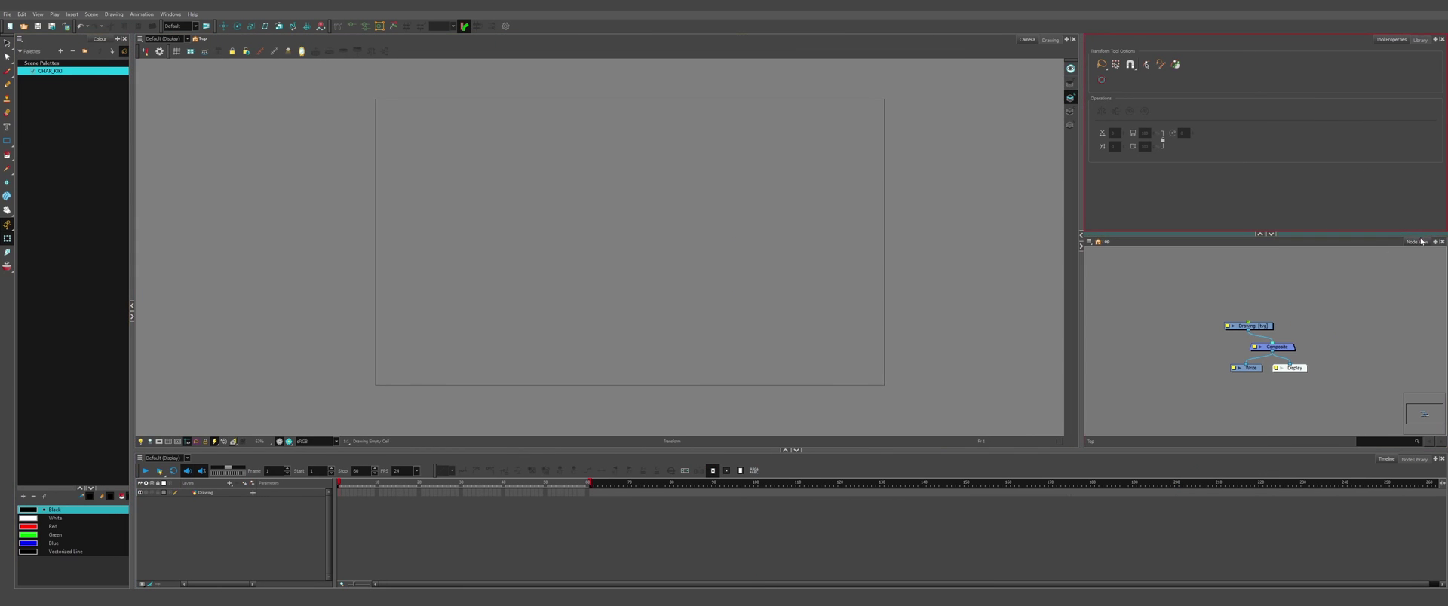
drag(1420, 242, 1445, 269)
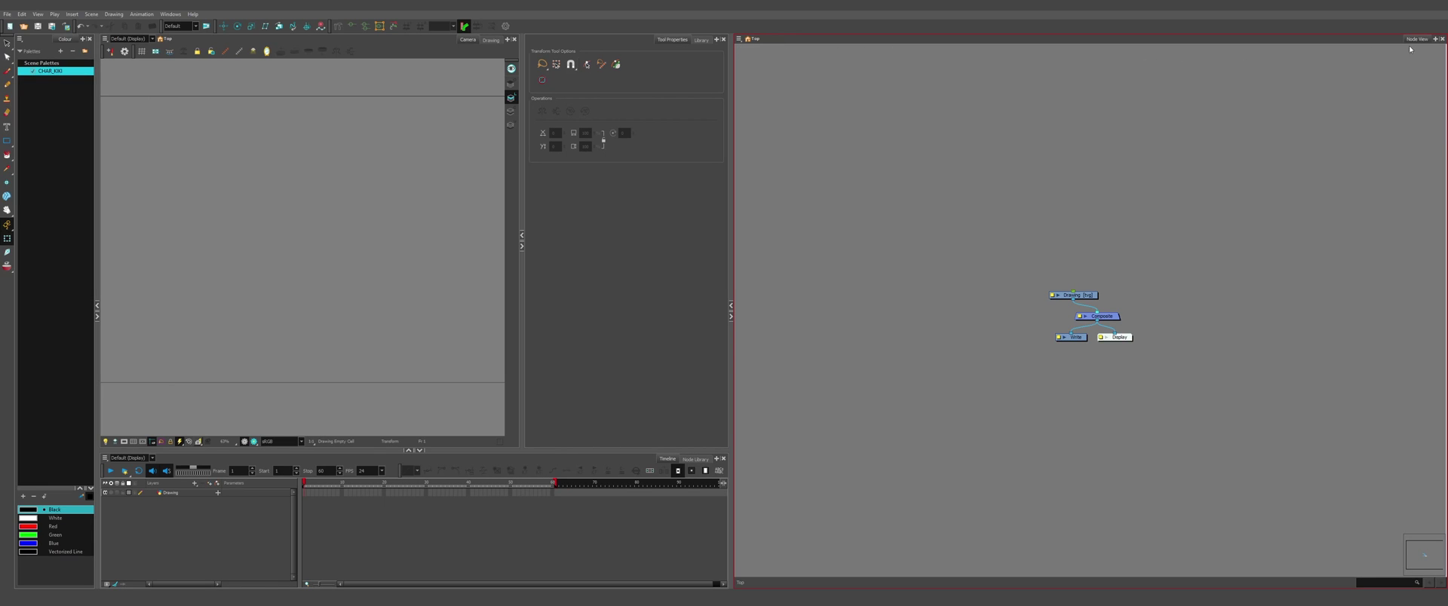
click(1436, 40)
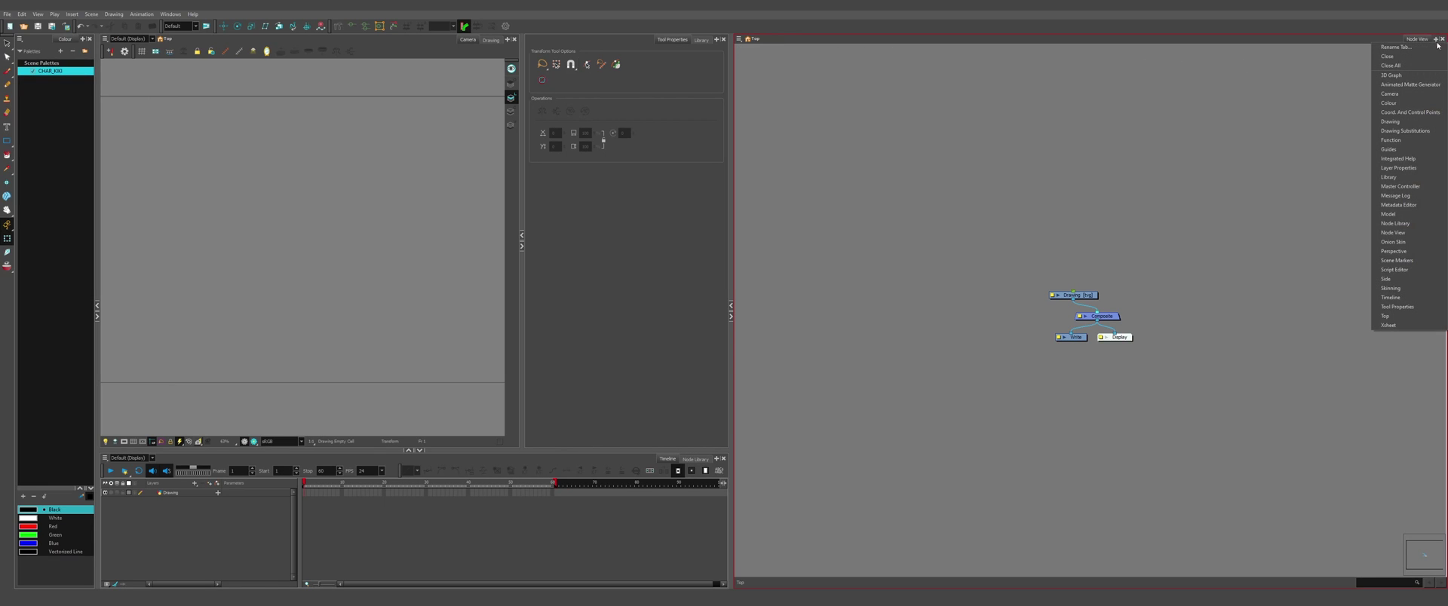
click(1393, 233)
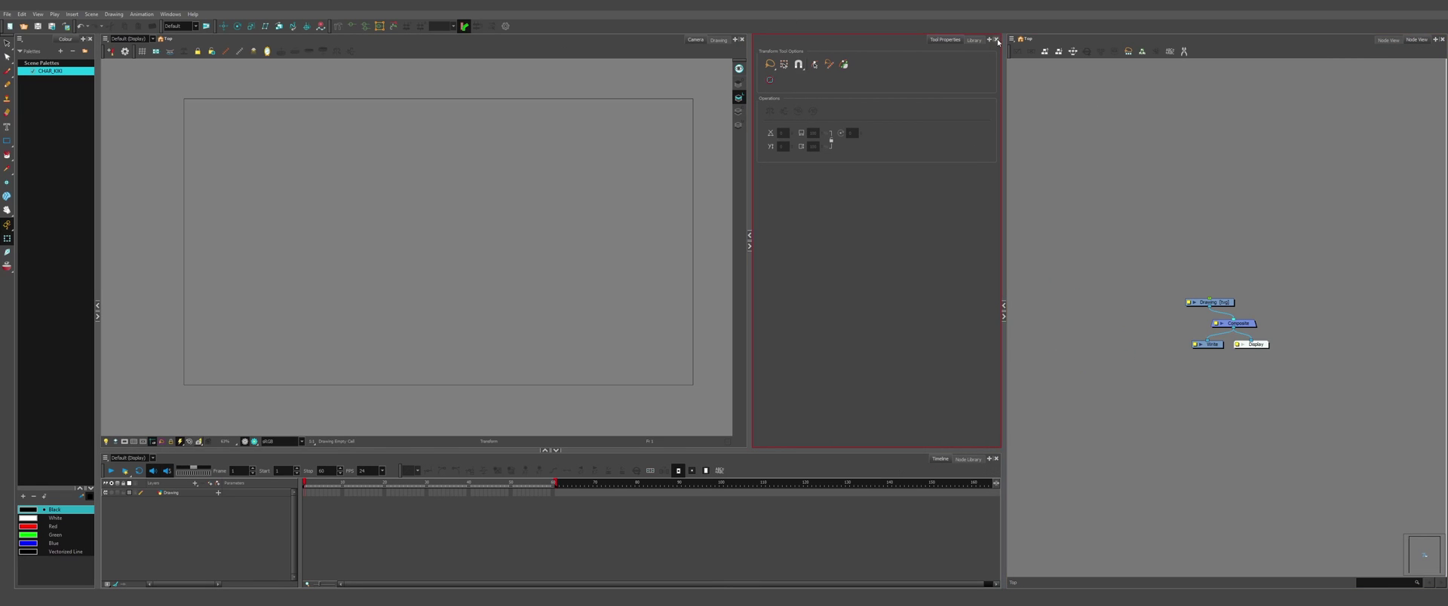
Step: Add a second Camera view and dock it beneath the Tool Properties and Library views
click(988, 39)
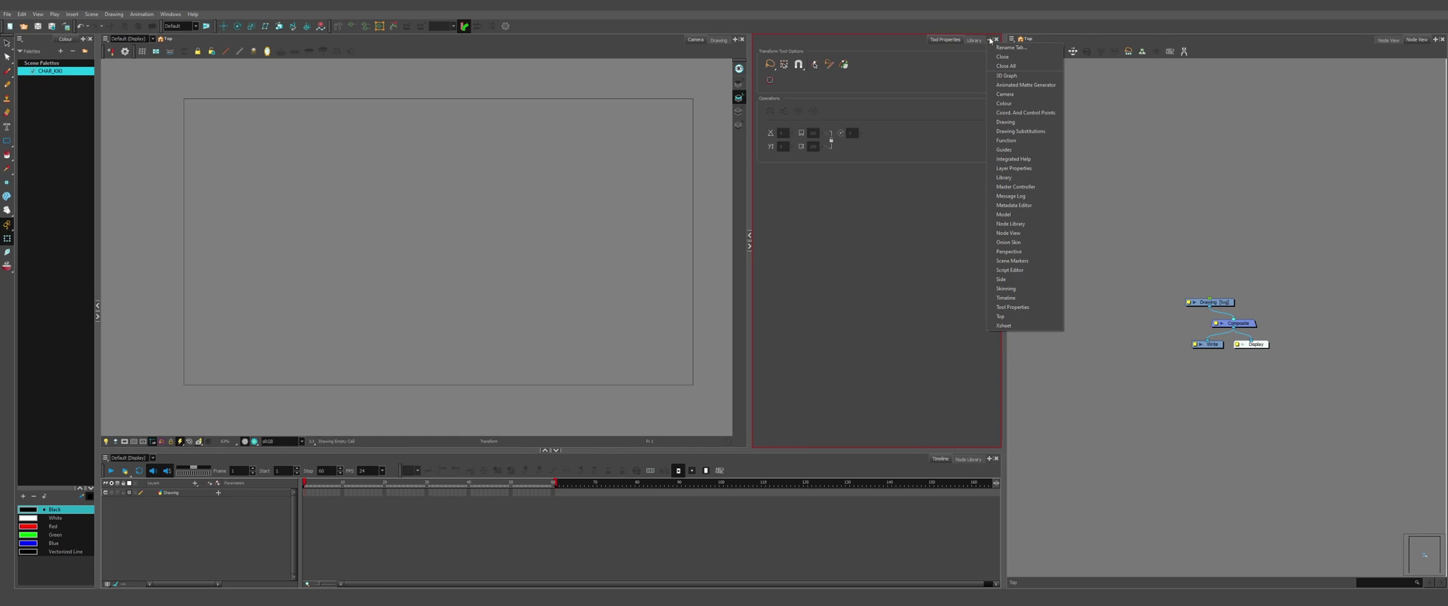
click(1004, 94)
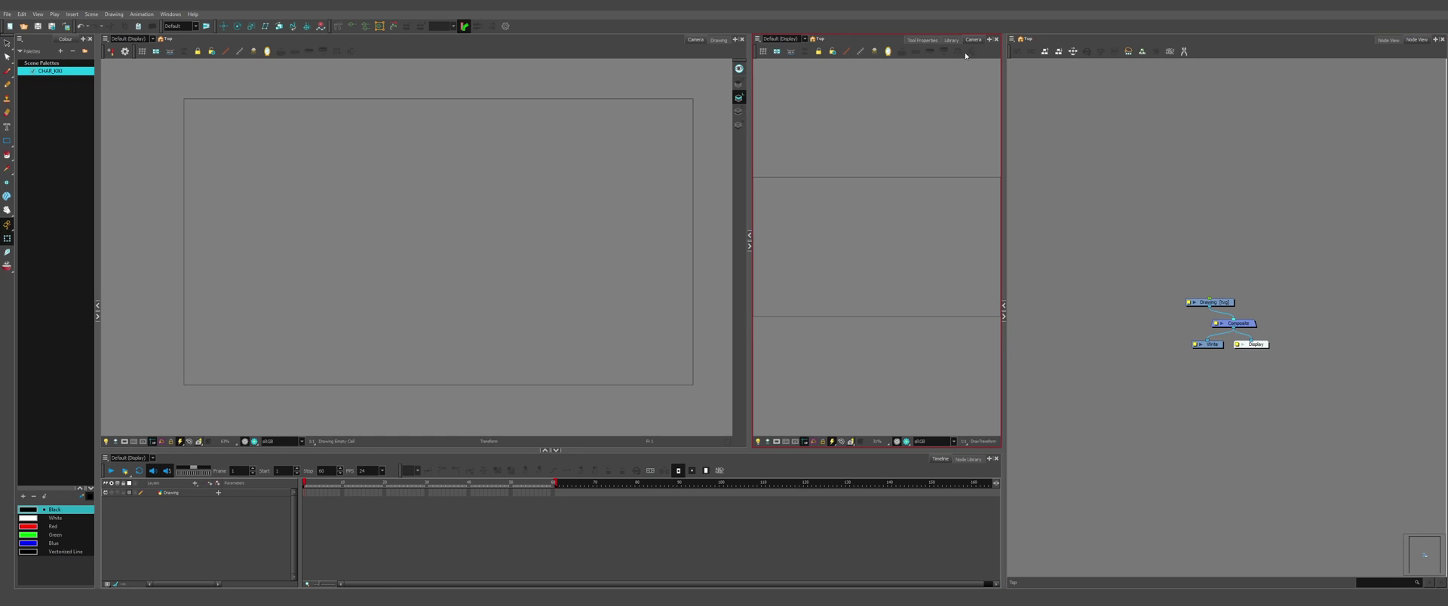
drag(909, 333, 877, 445)
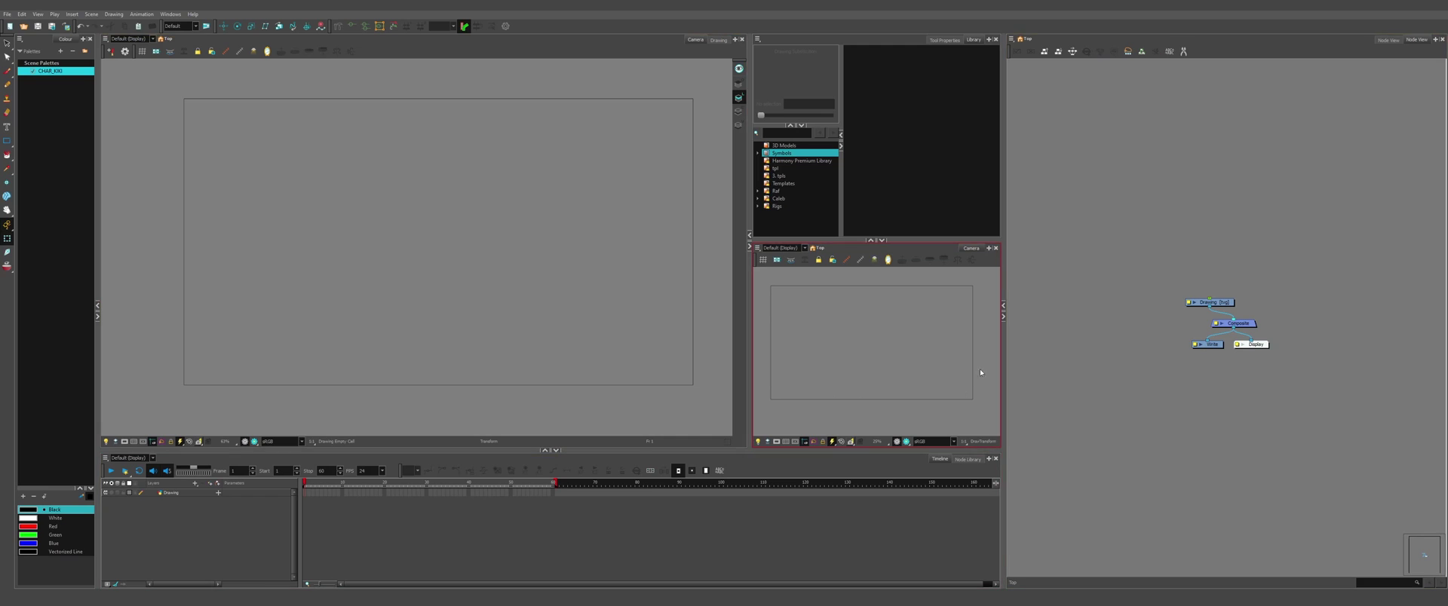
Step: Add a Drawing Substitutions view and dock it as a column between the Colour view and the main Camera view
click(988, 39)
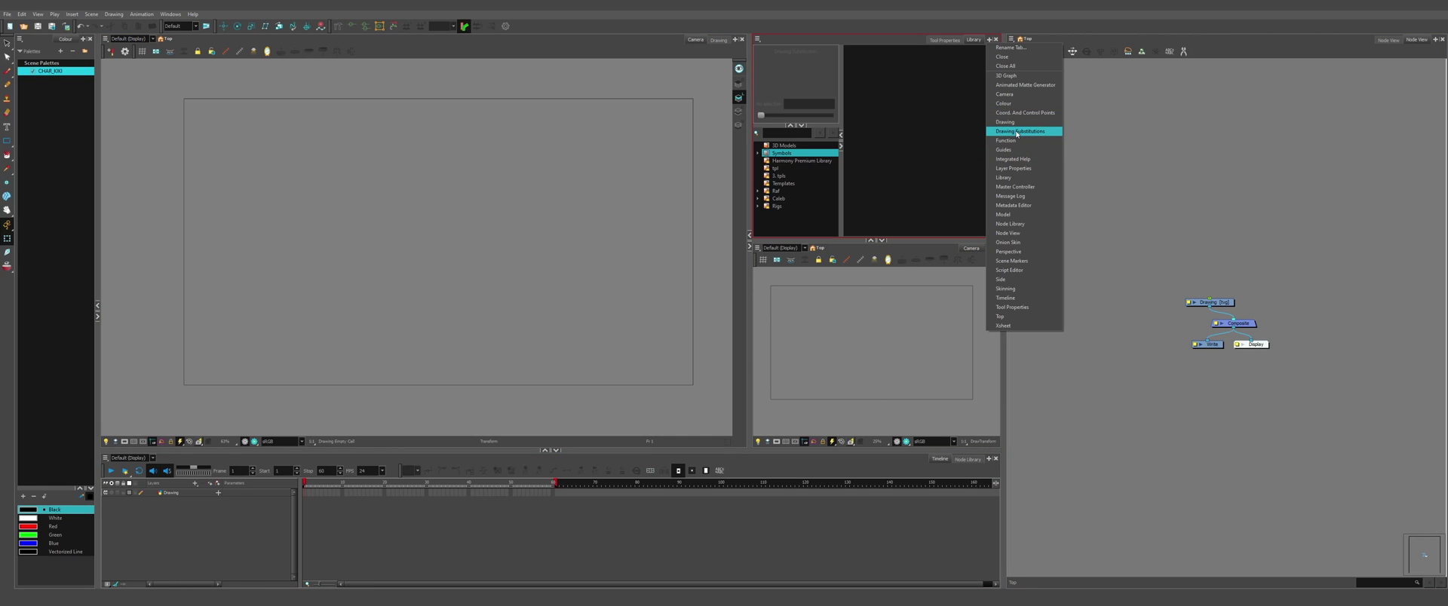
click(1020, 131)
mouse_move(958, 40)
mouse_down()
mouse_move(931, 62)
mouse_move(332, 169)
mouse_move(101, 173)
mouse_up()
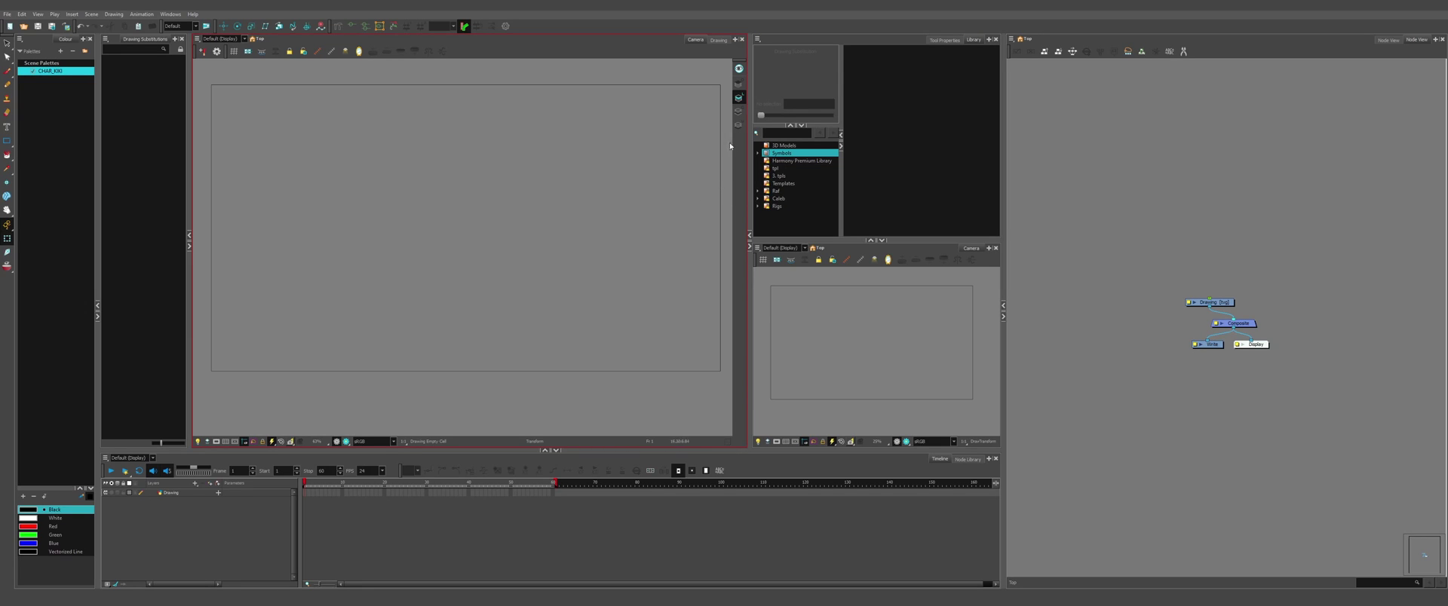
Step: Show the Alignment Guides toolbar in the main Camera view and dock it in the vertical toolbar strip beneath the existing tools
right_click(738, 167)
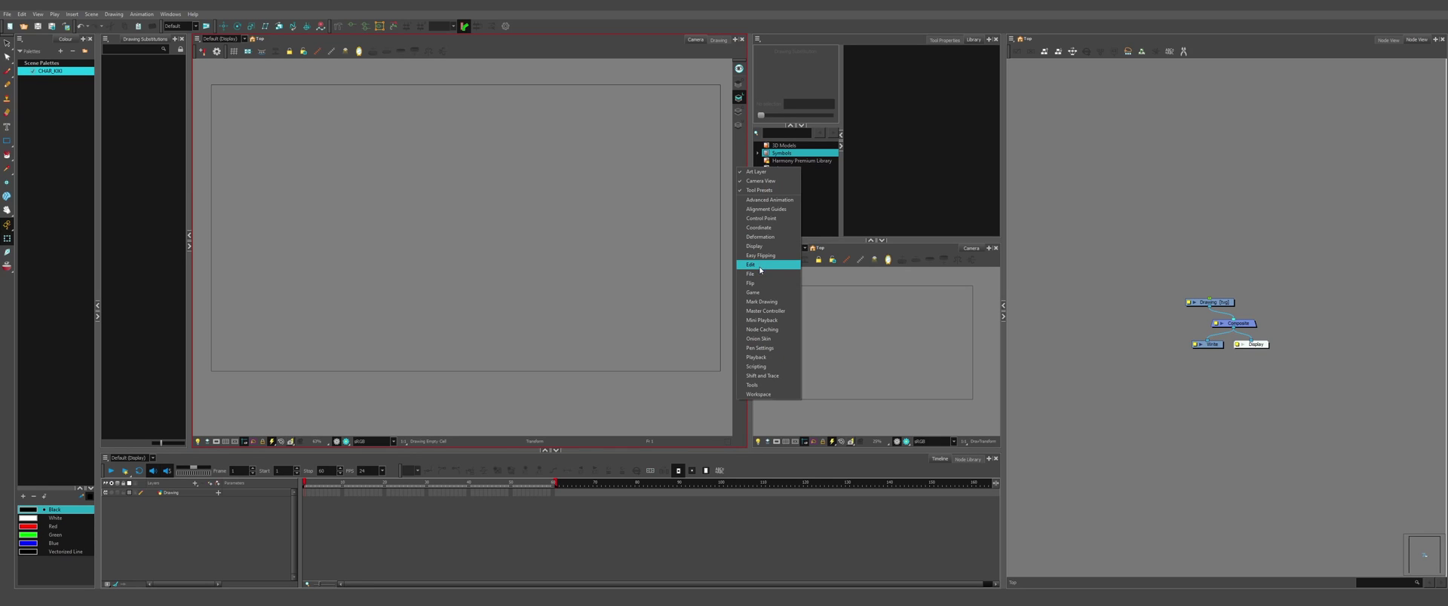
click(766, 208)
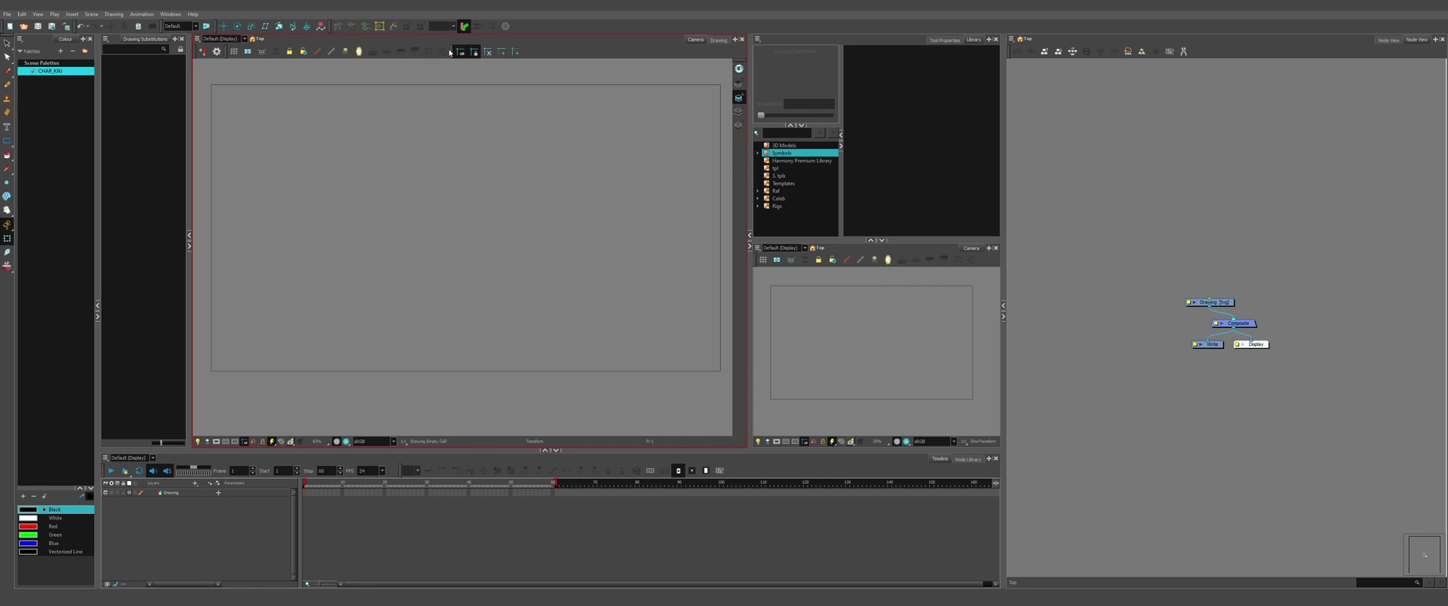
drag(450, 53, 736, 141)
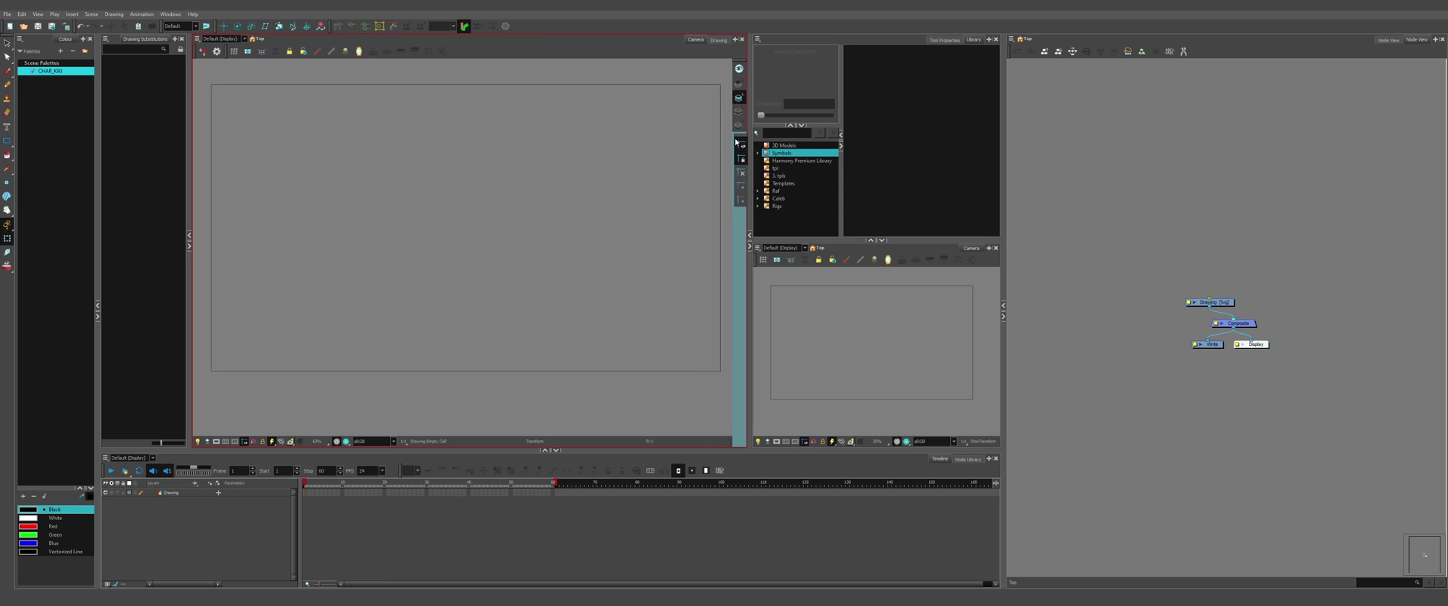
Step: Try placing an alignment guide in the main Camera view and undo it
click(740, 185)
drag(479, 228, 484, 145)
key(ctrl+z)
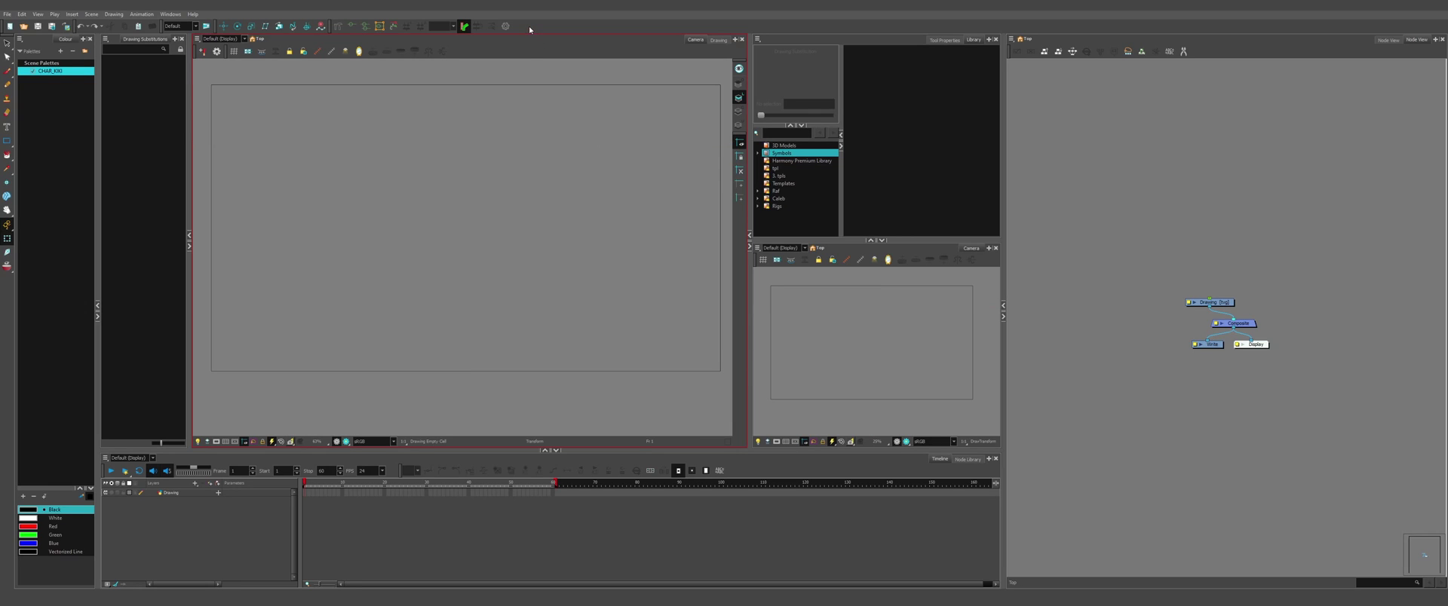
Step: Customise the Deformation toolbar by removing EnvelopeCreator_showUI, then adding it back from the available tools filtered by "envelope"
right_click(529, 27)
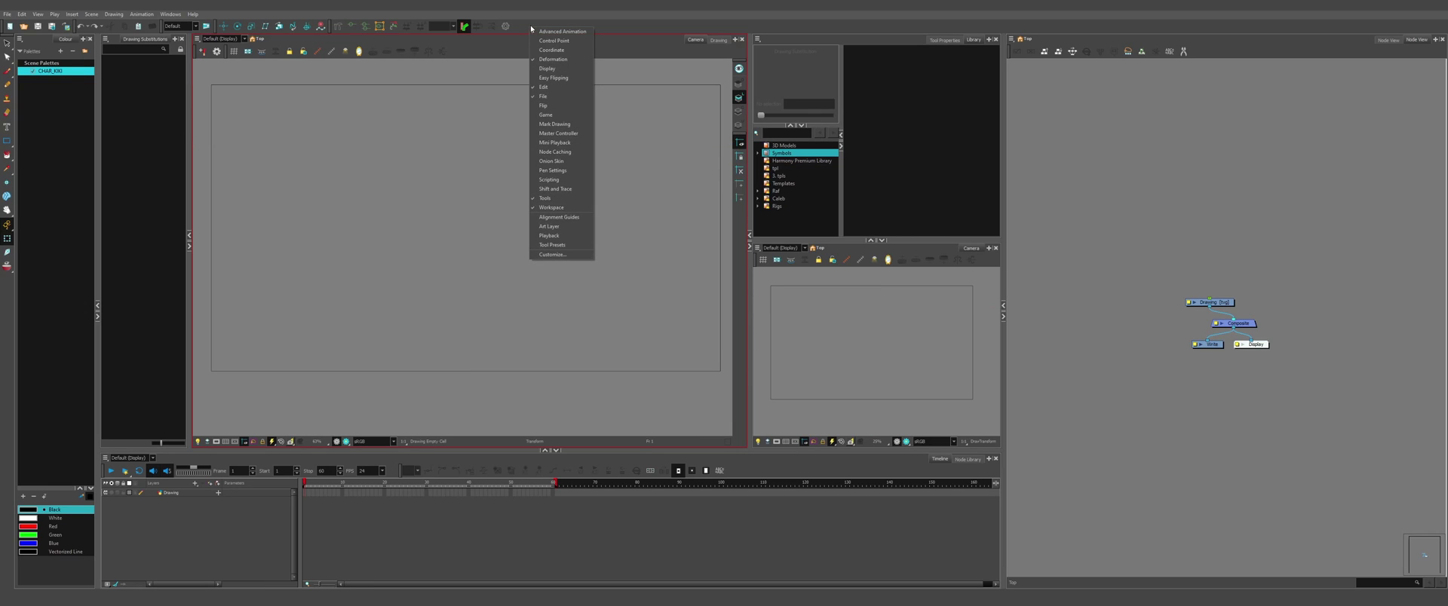
click(561, 256)
click(781, 297)
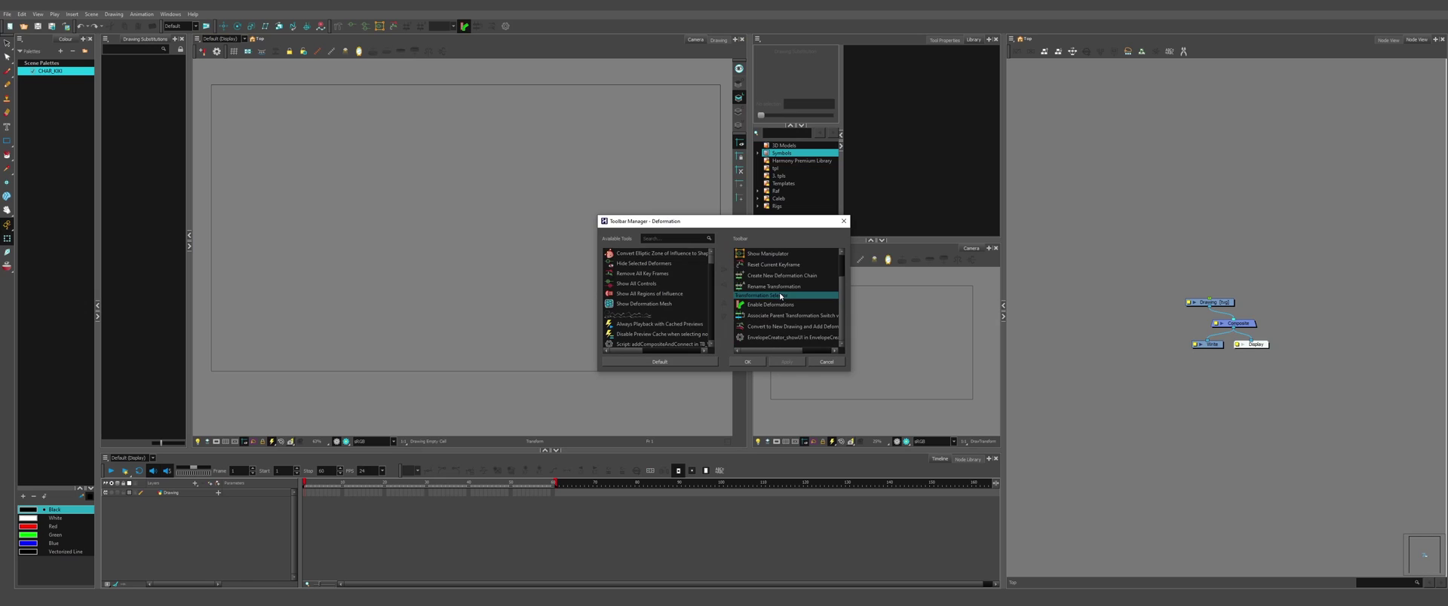
click(781, 337)
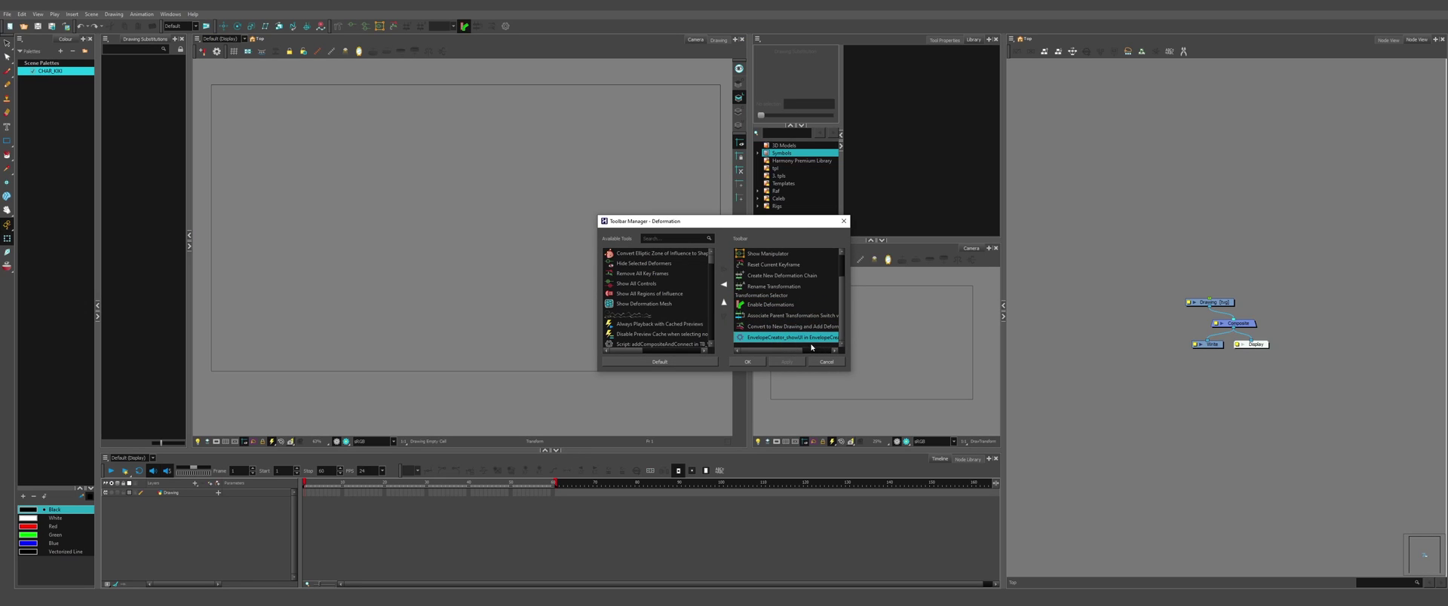
click(672, 238)
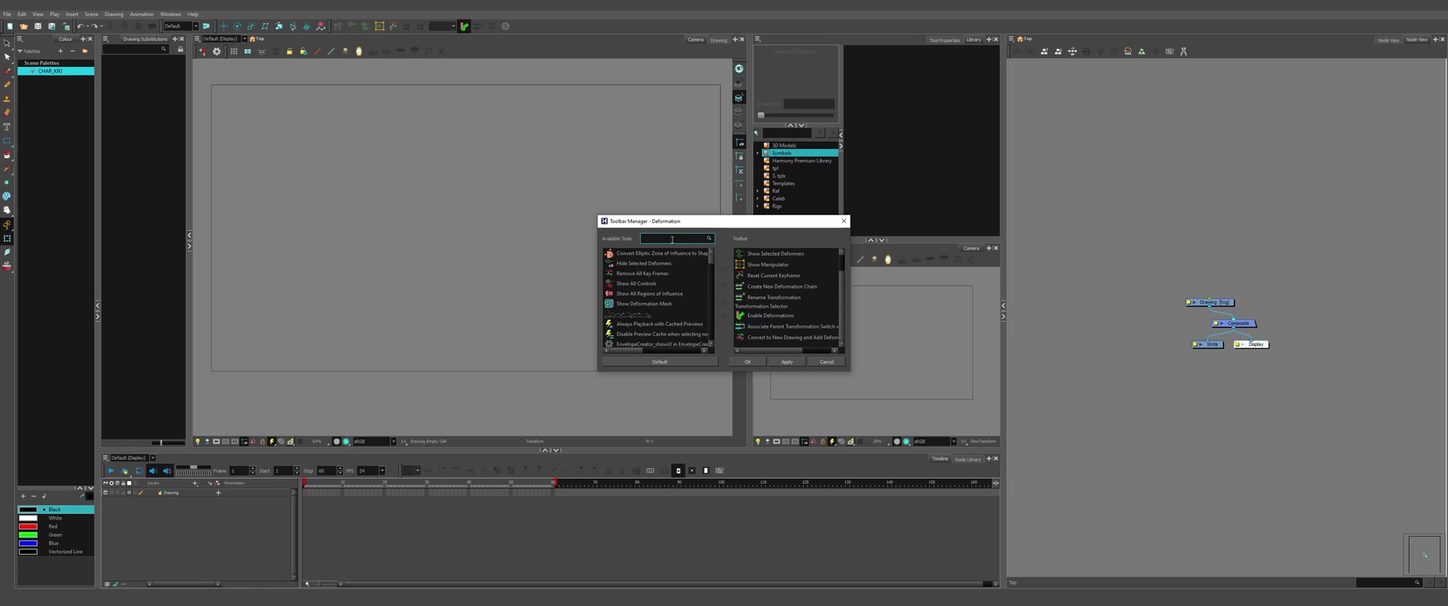
text(envelope)
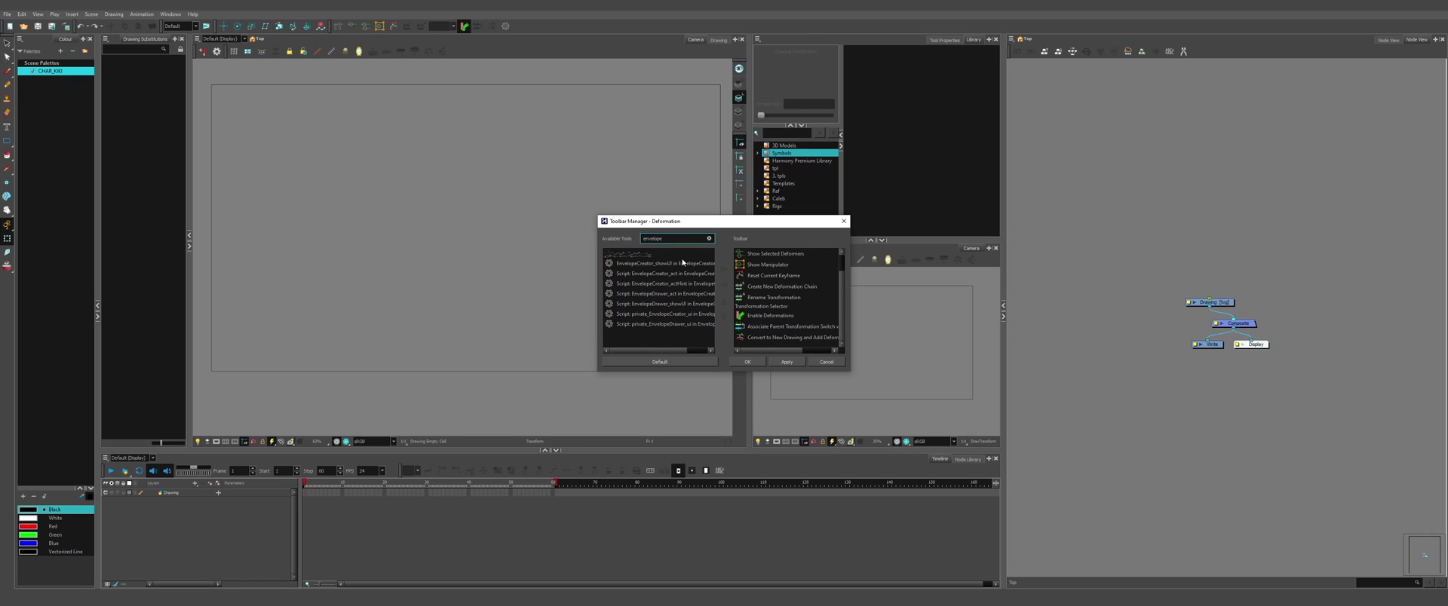
click(682, 263)
click(724, 269)
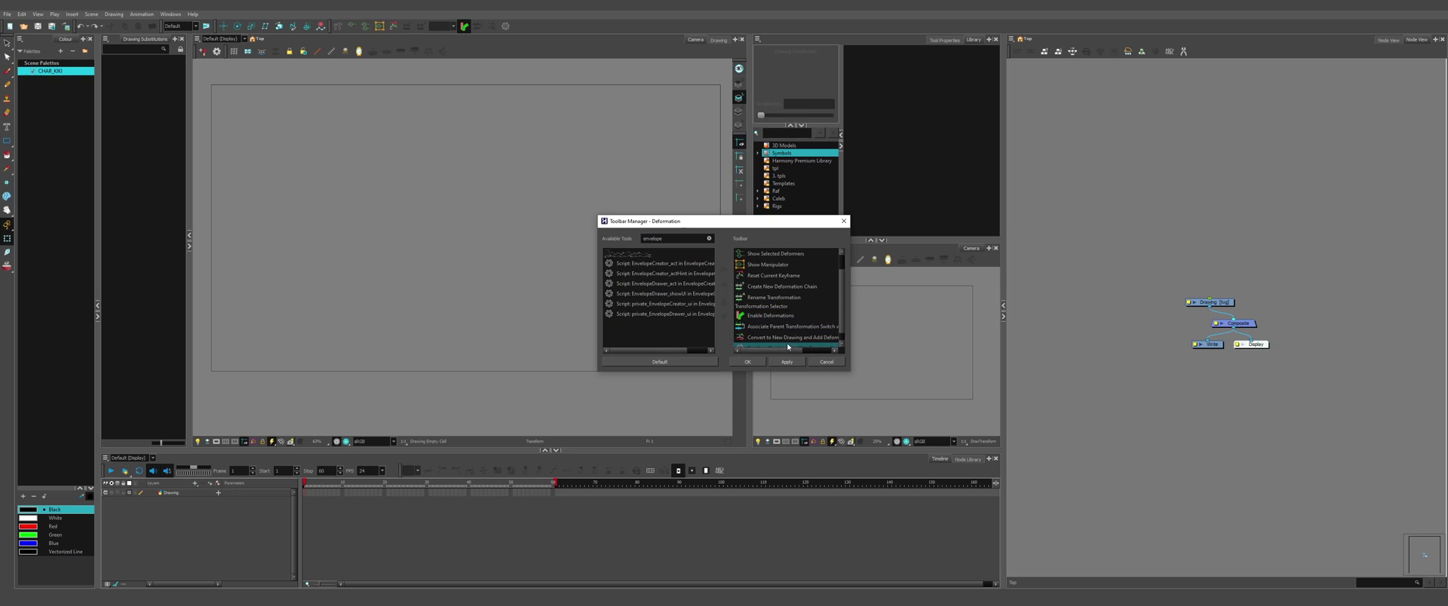
click(748, 362)
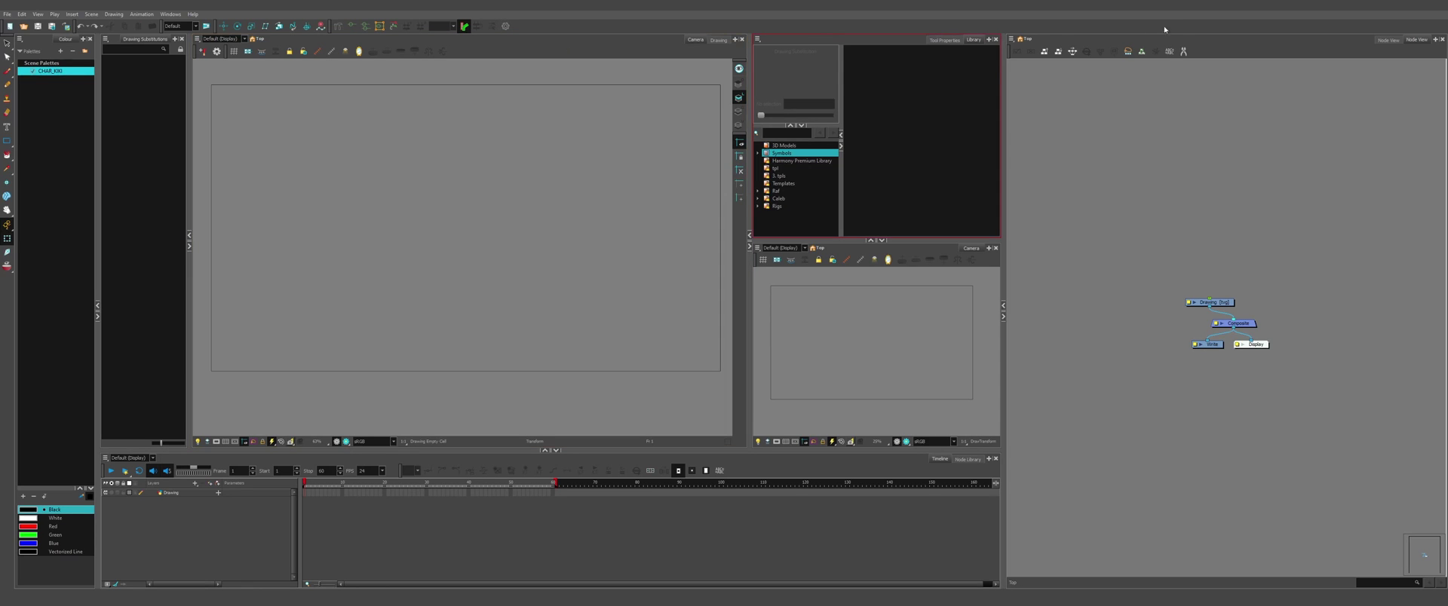
Step: Customise the Node View toolbar by adding the Clone Drawings Only tool
right_click(1223, 48)
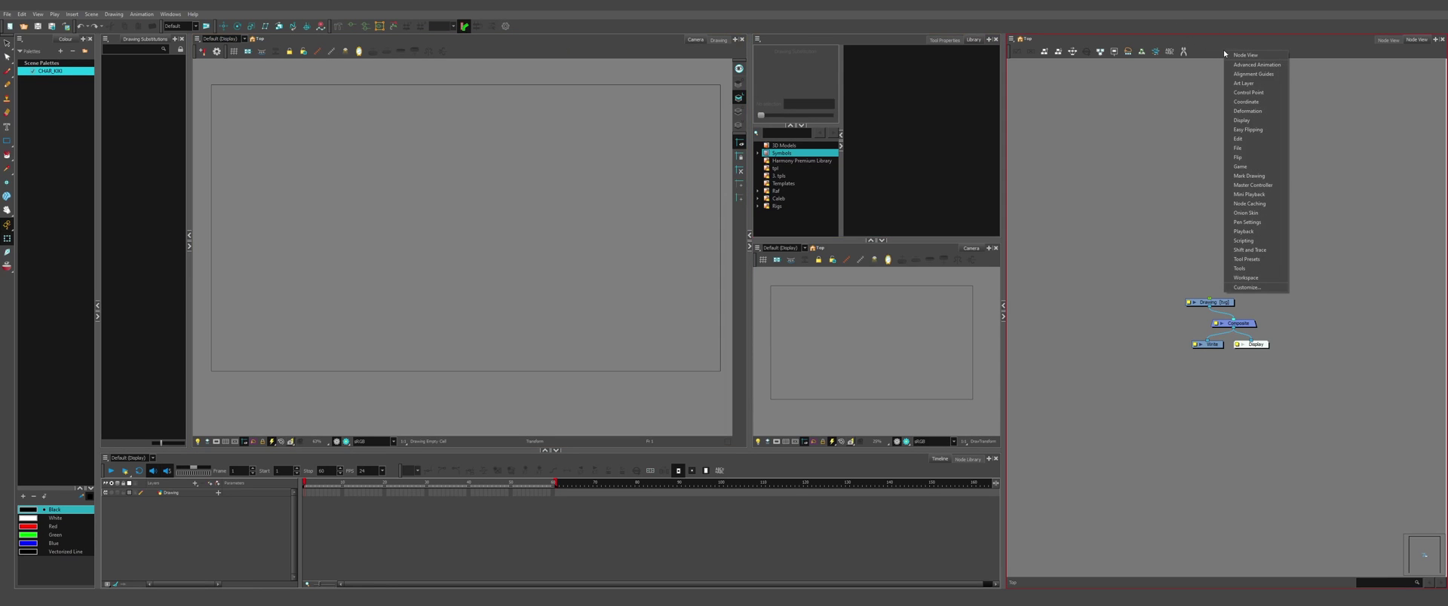
click(1246, 286)
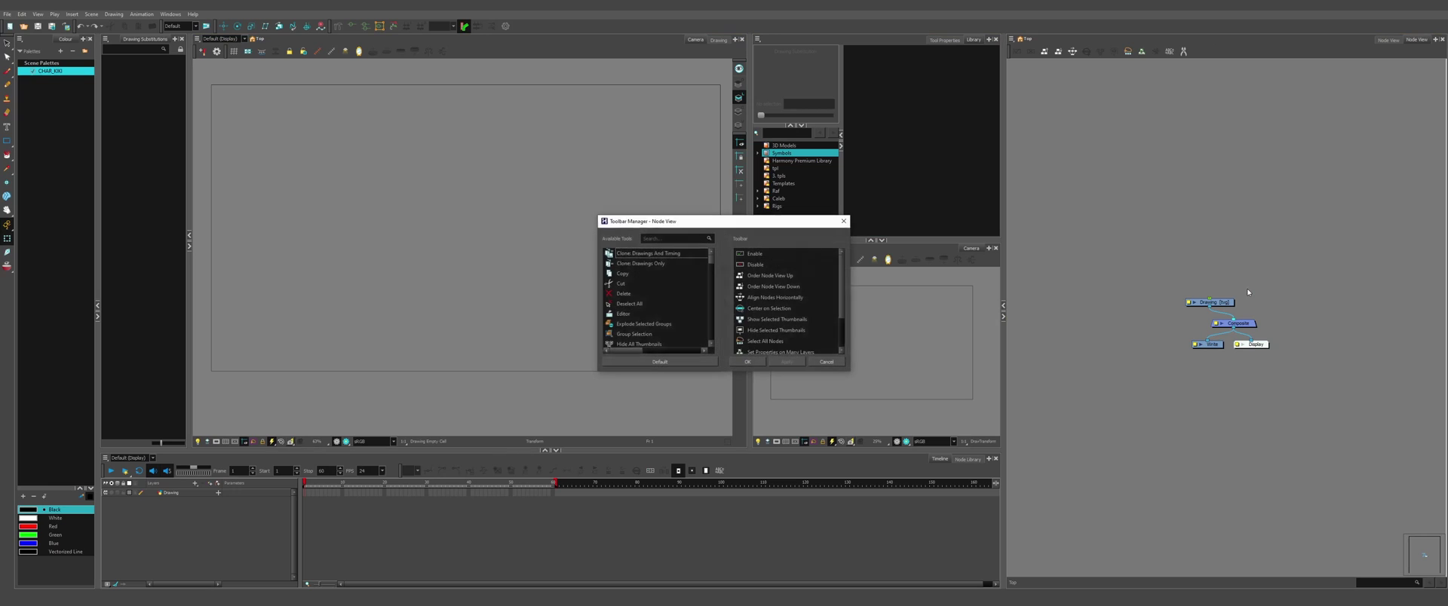
click(641, 265)
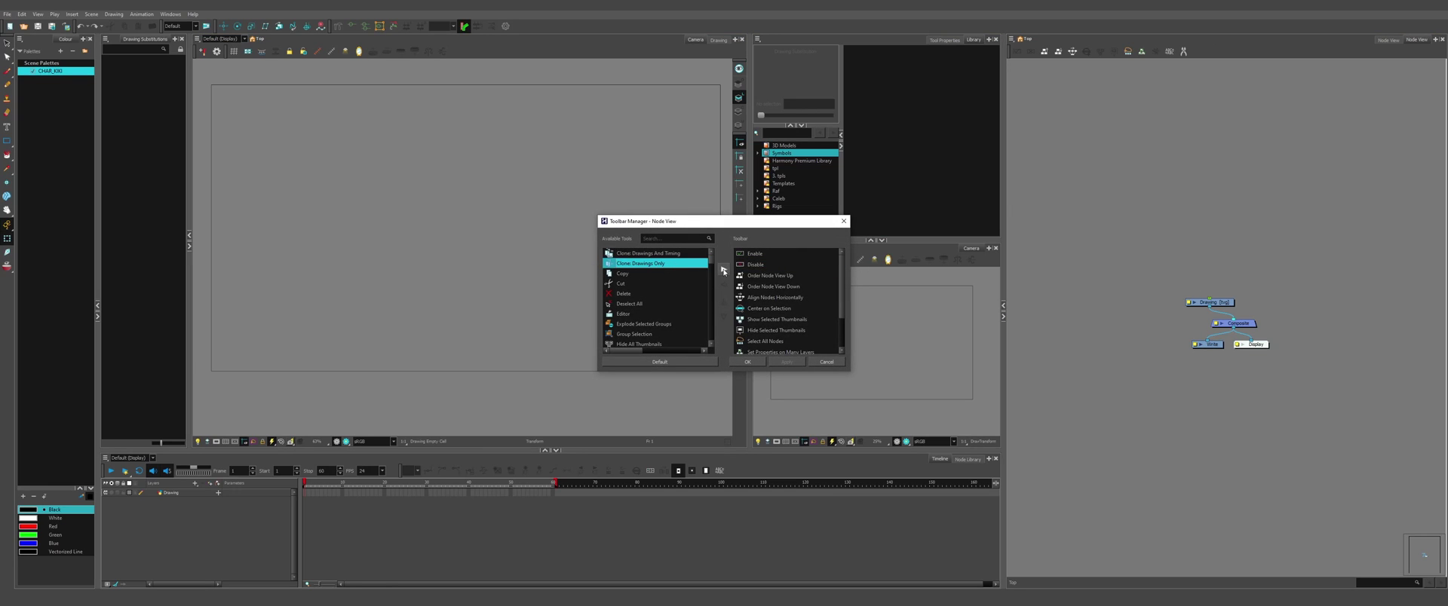
click(724, 268)
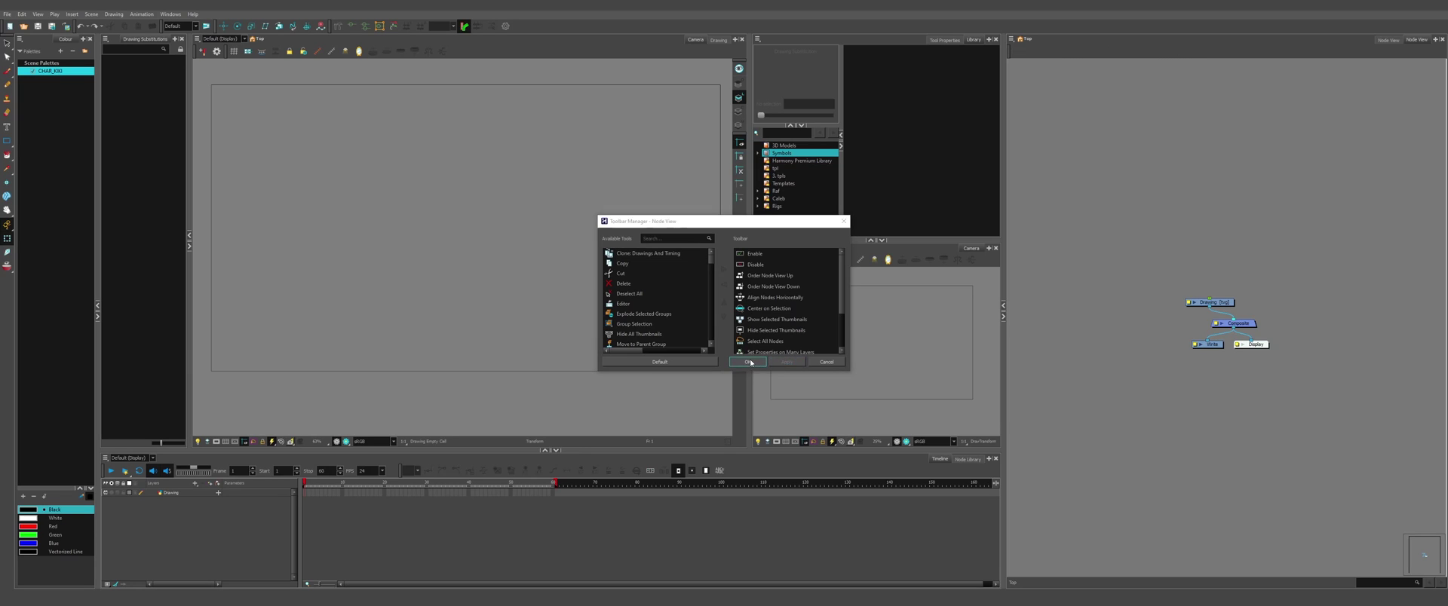
click(759, 364)
Step: Show the Coordinate toolbar in the main workspace
click(538, 34)
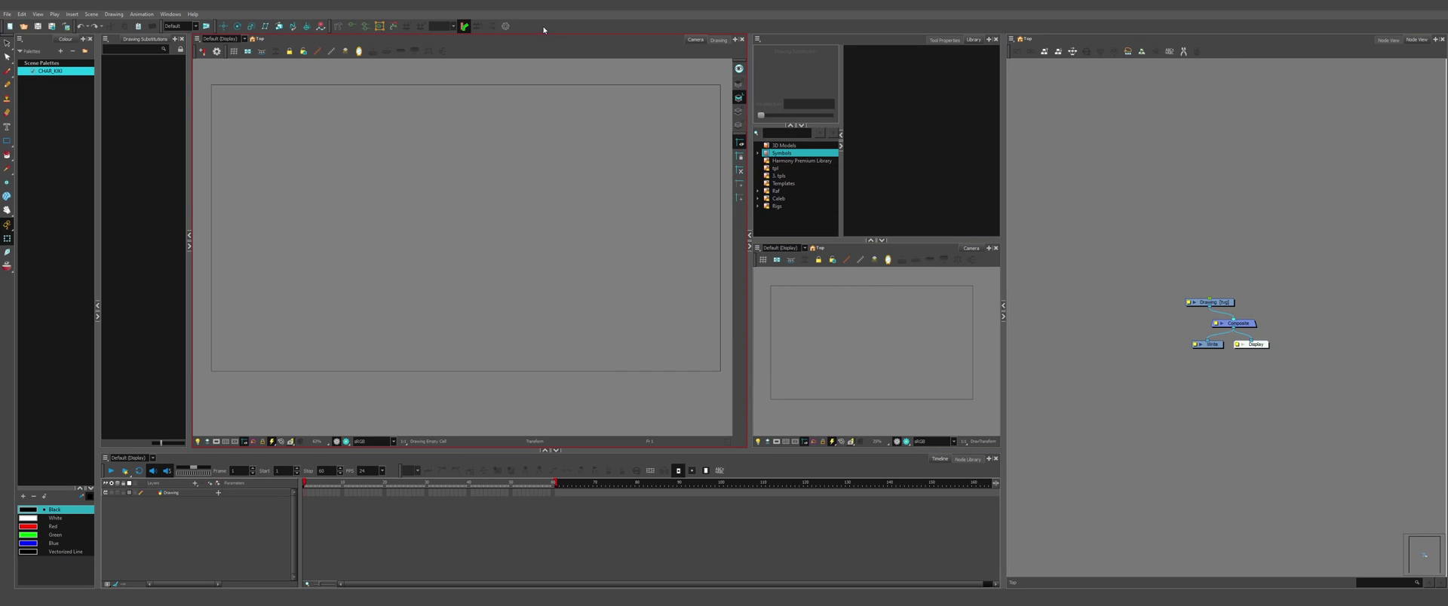
right_click(544, 30)
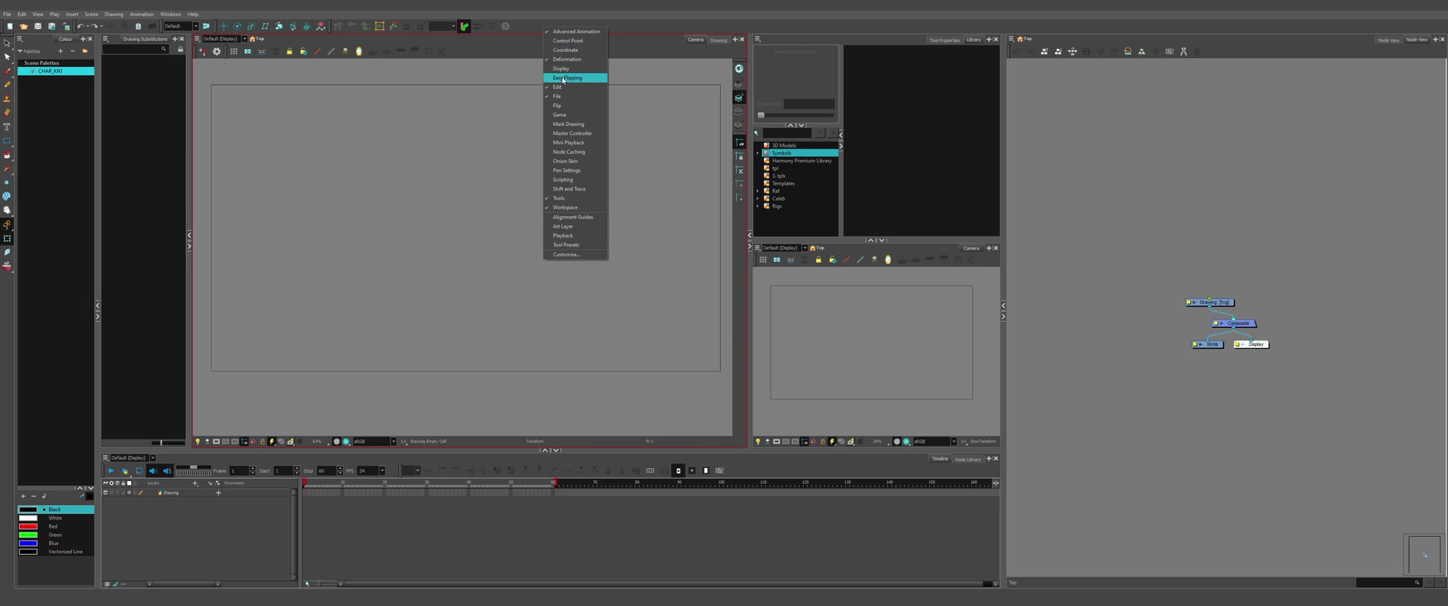
click(577, 51)
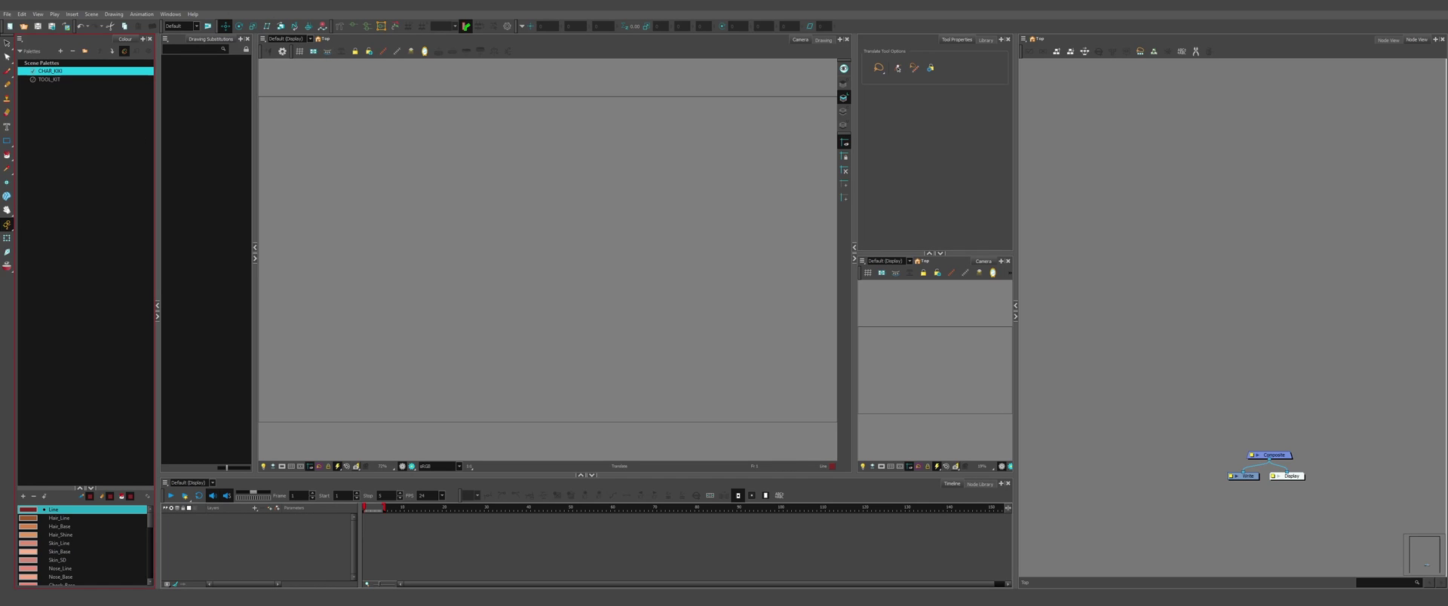
Step: Review the General, Node View, Timeline, OpenGL and Advanced settings in the Preferences
click(23, 15)
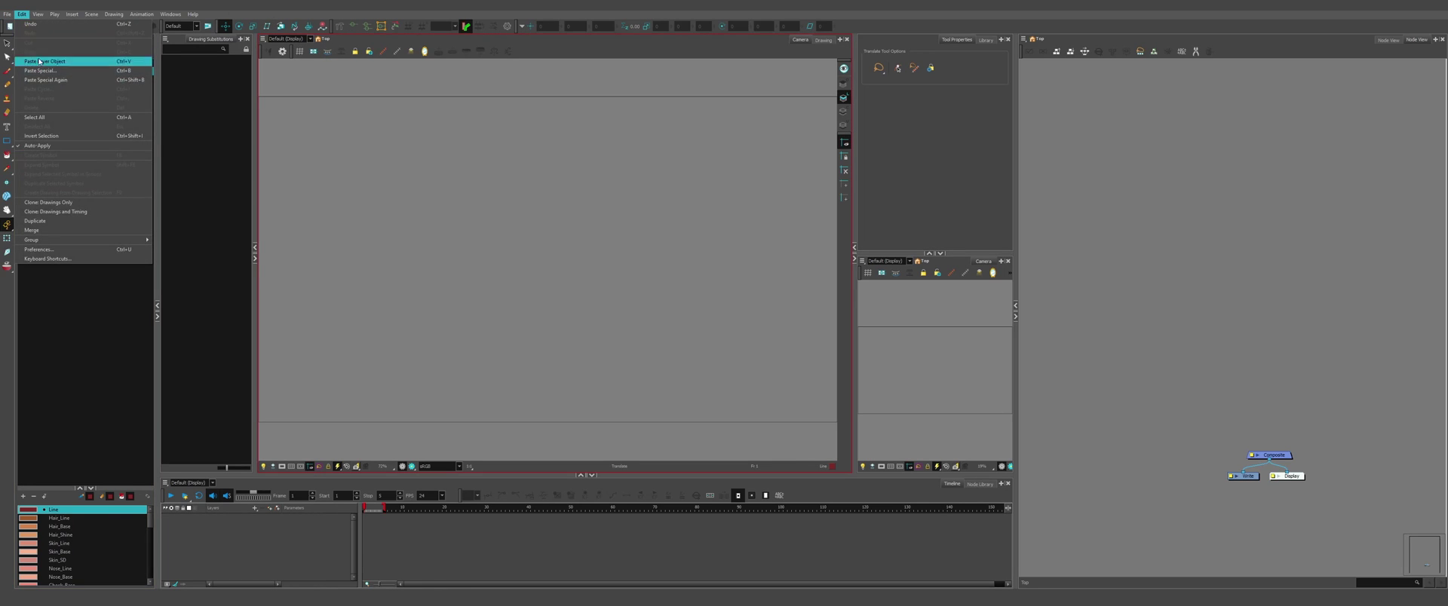
click(58, 250)
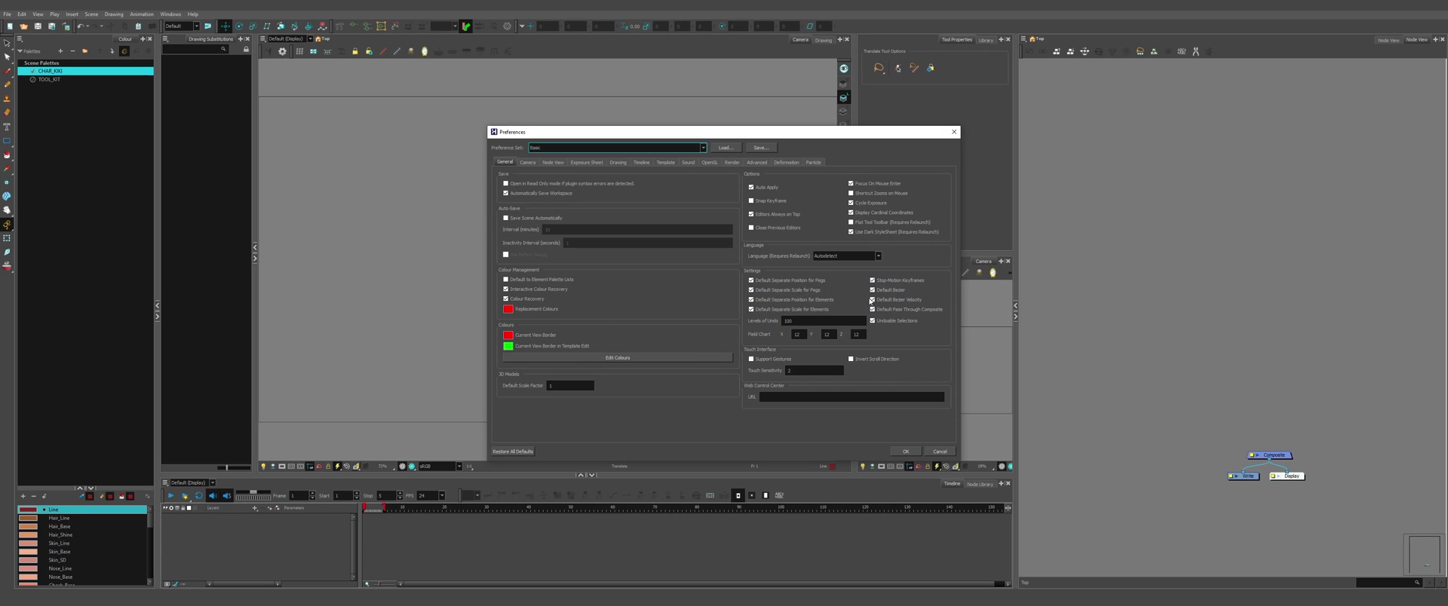
click(553, 162)
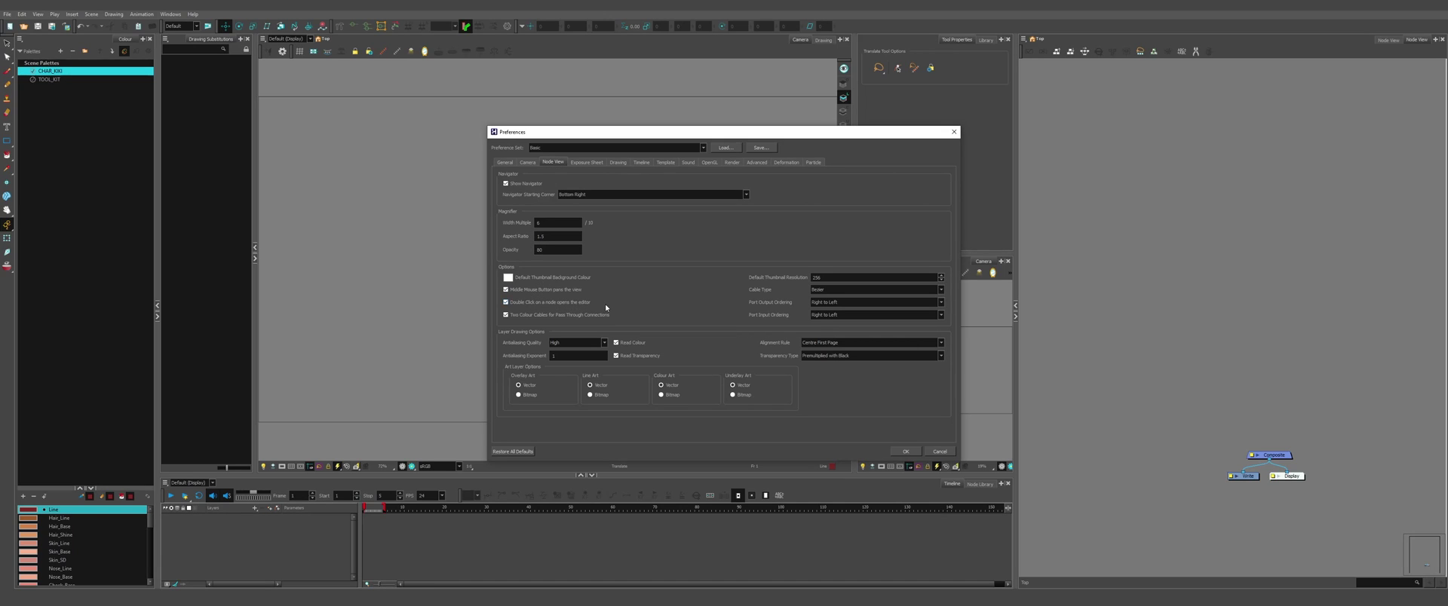
click(641, 163)
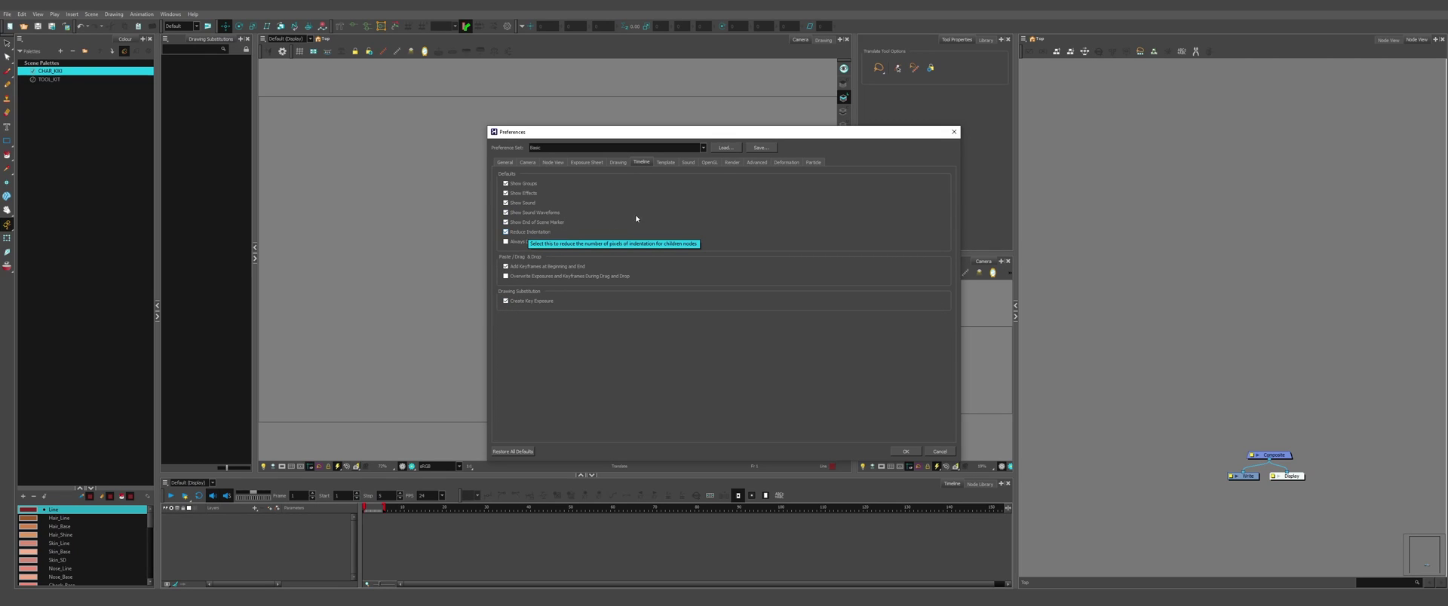
click(709, 162)
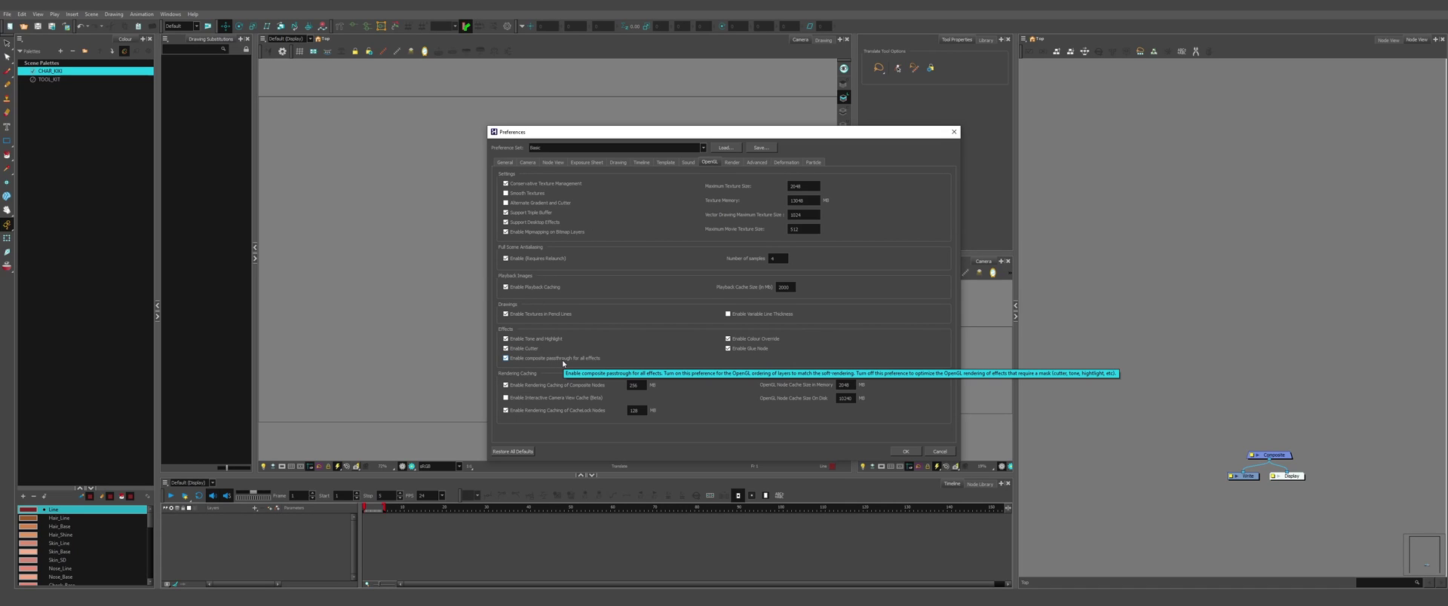
click(757, 162)
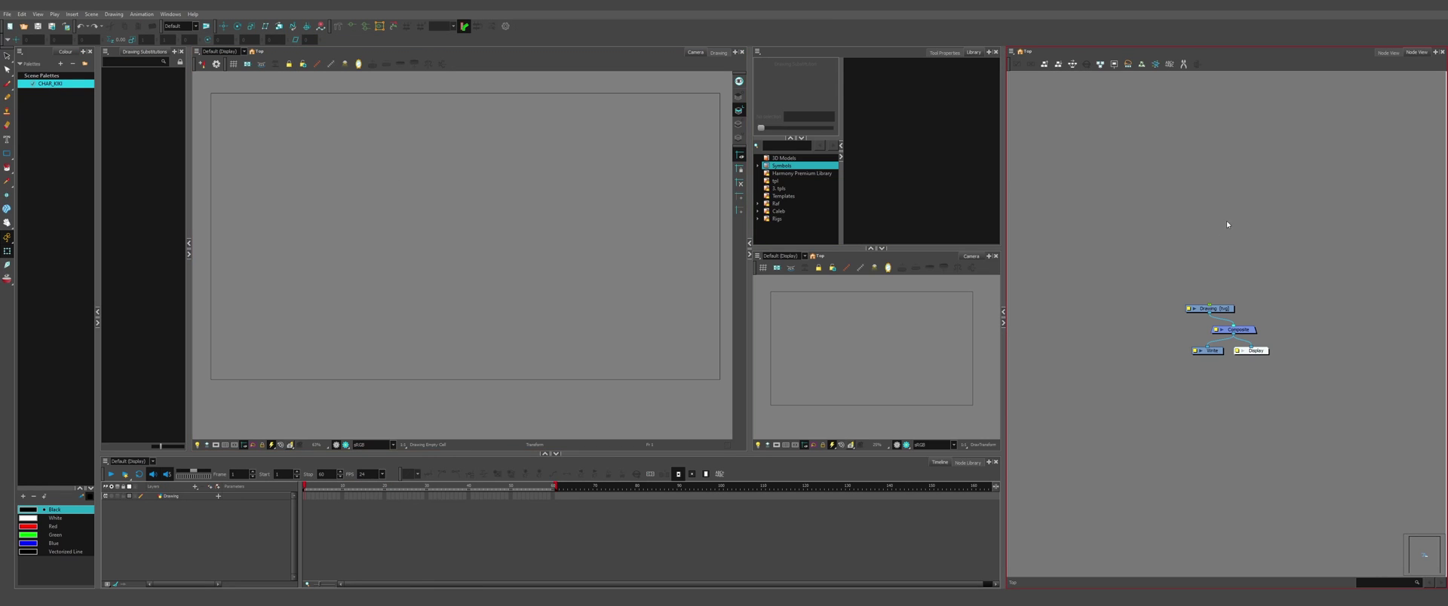
Step: Delete the Drawing node from the node network together with its drawing files and element folders
scroll(1163, 242, up, 2)
mouse_move(1174, 247)
mouse_down()
mouse_move(1123, 264)
mouse_move(1172, 378)
mouse_move(1192, 363)
mouse_up()
key(Delete)
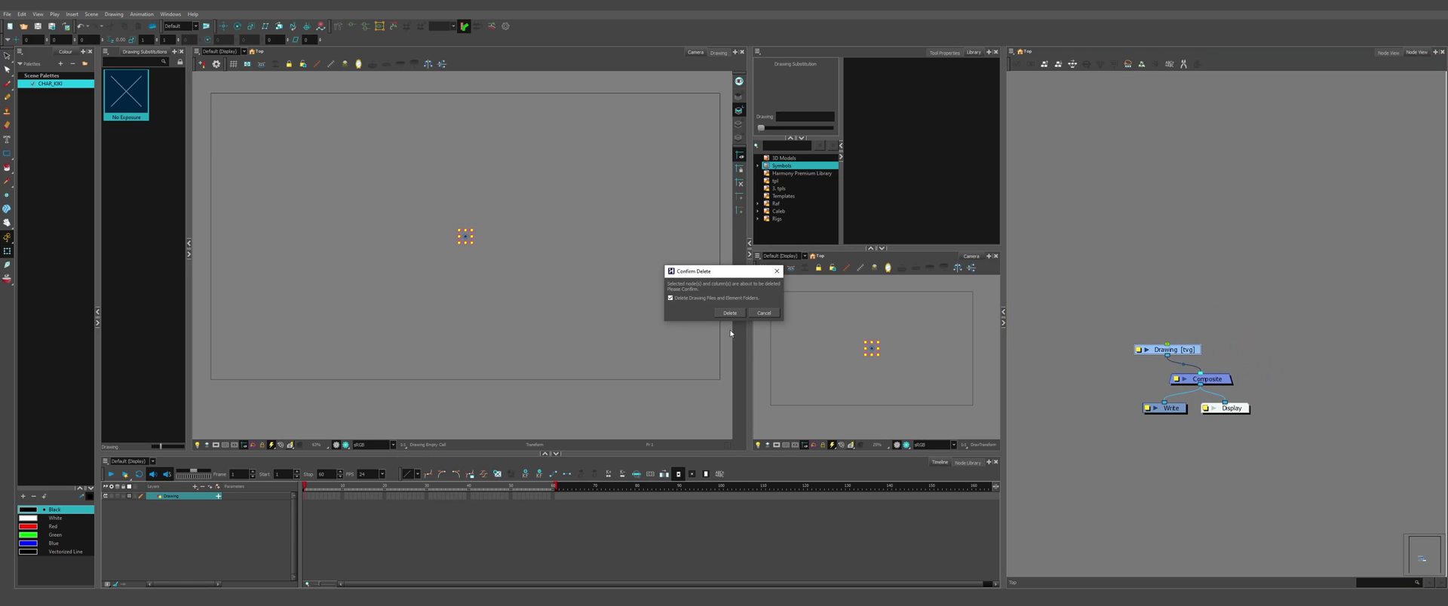
click(729, 313)
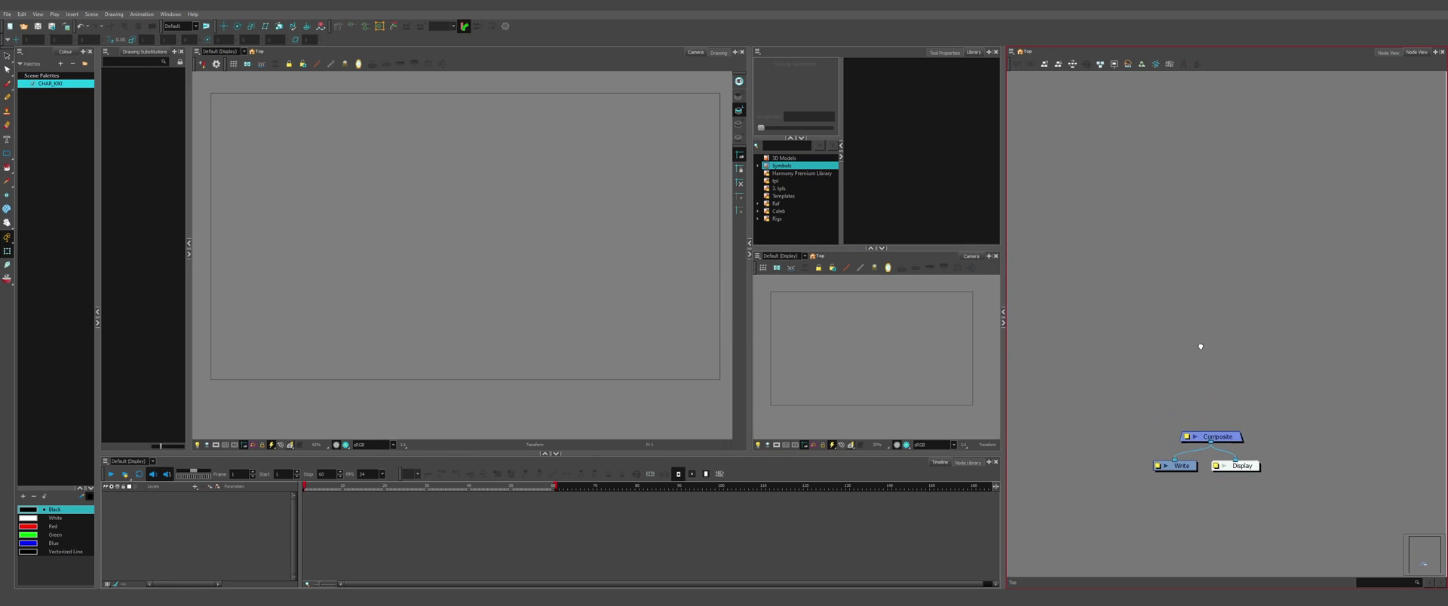
Step: Import the Photoshop character reference from the Kiki references folder as a Toon Boom bitmap drawing on a new single layer
click(9, 14)
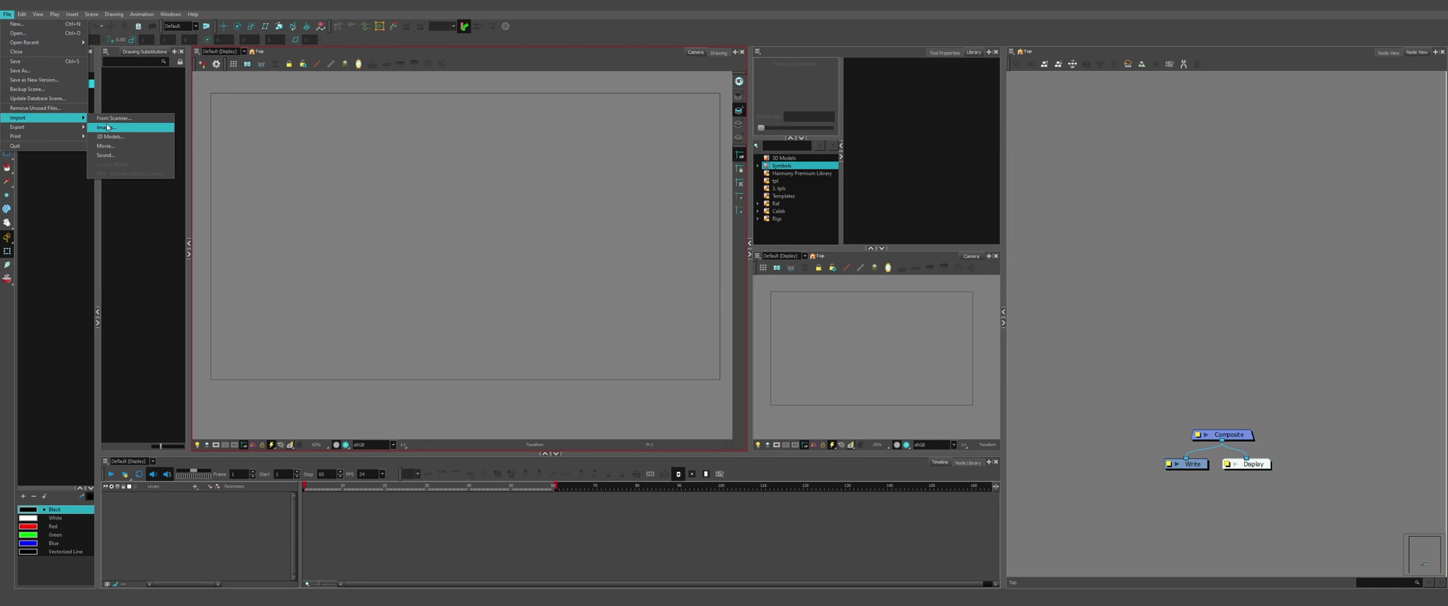
click(108, 128)
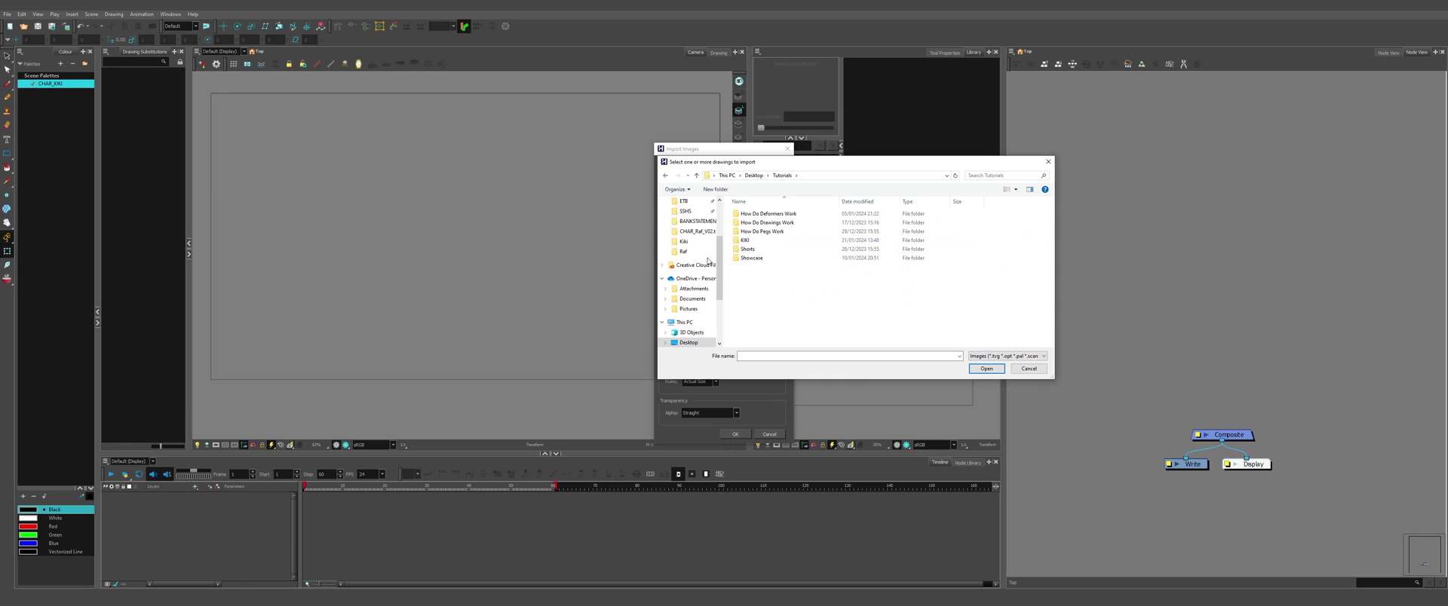
double_click(772, 239)
double_click(771, 224)
double_click(769, 217)
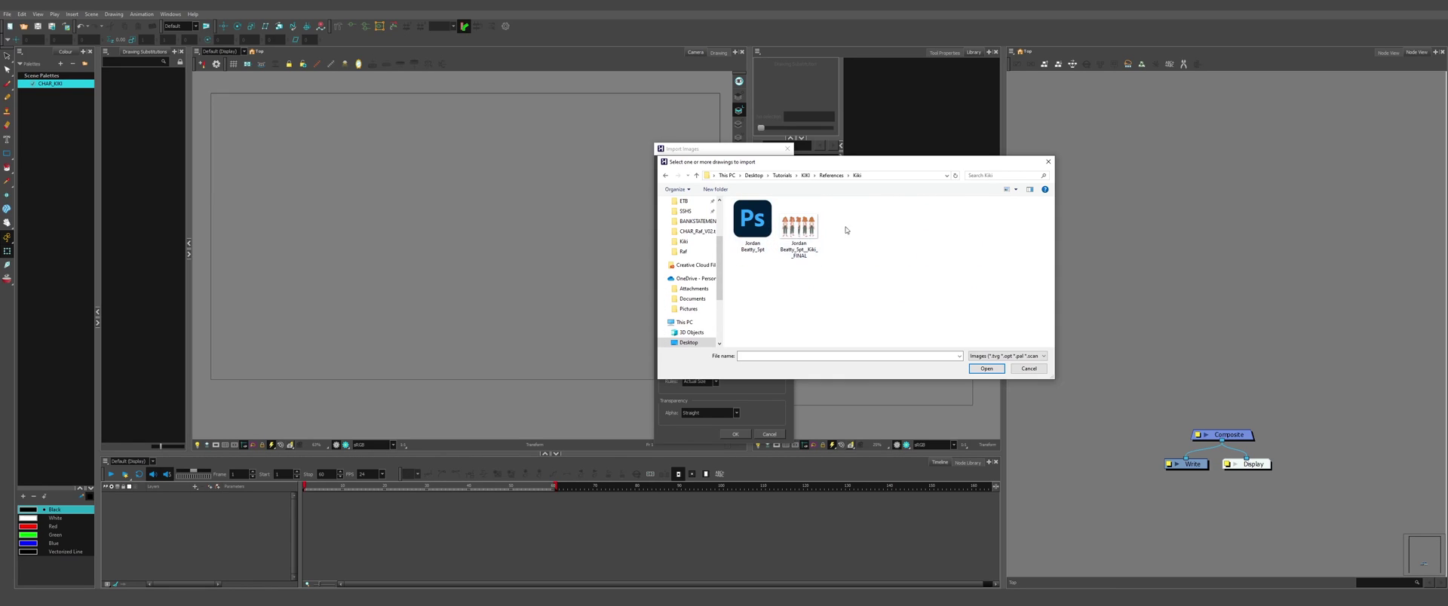
click(811, 230)
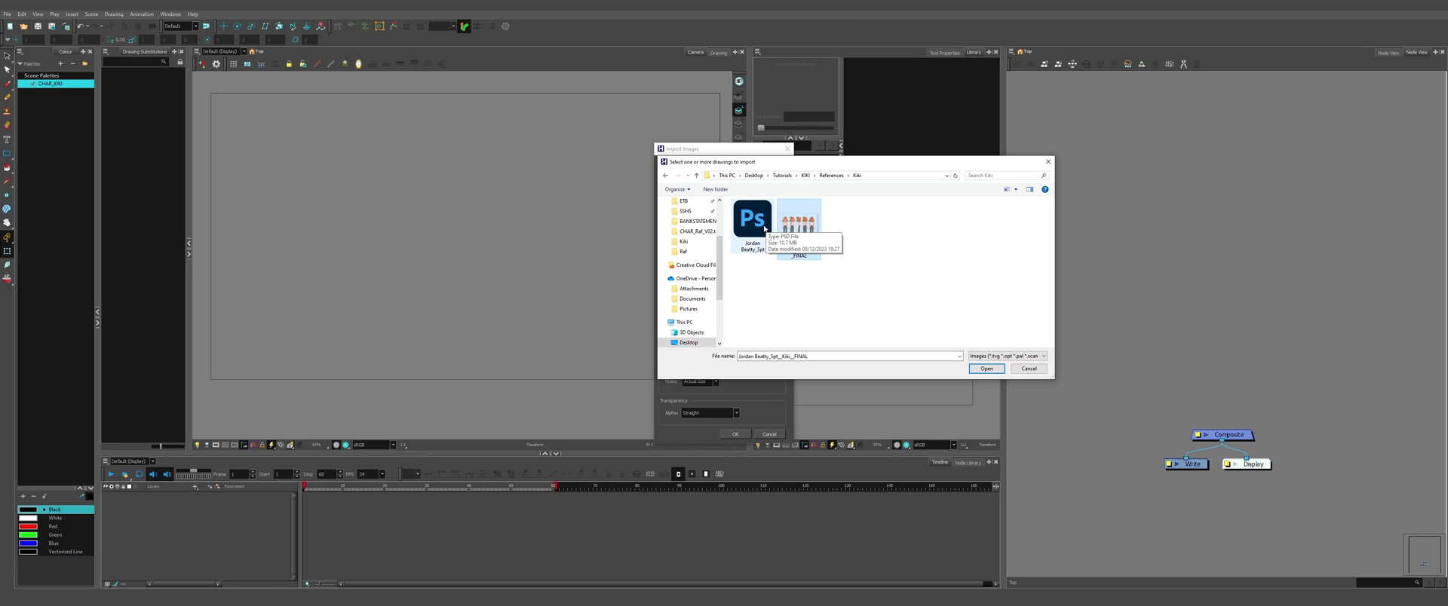
click(764, 228)
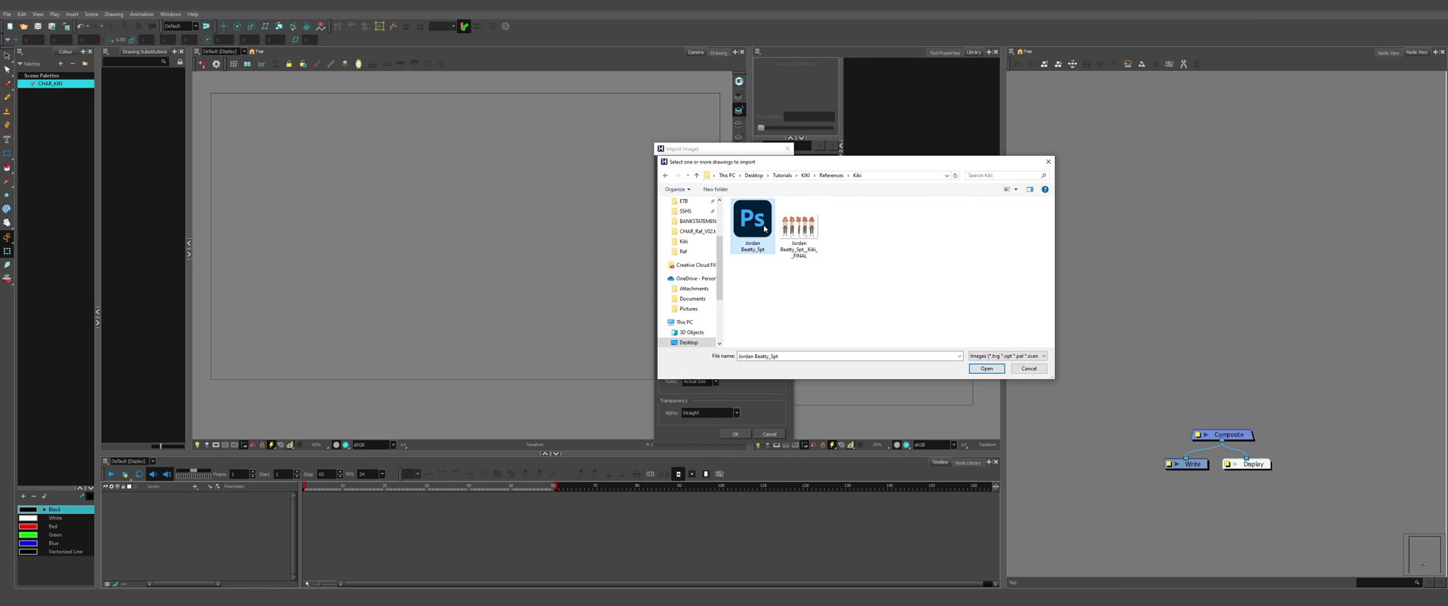
double_click(764, 228)
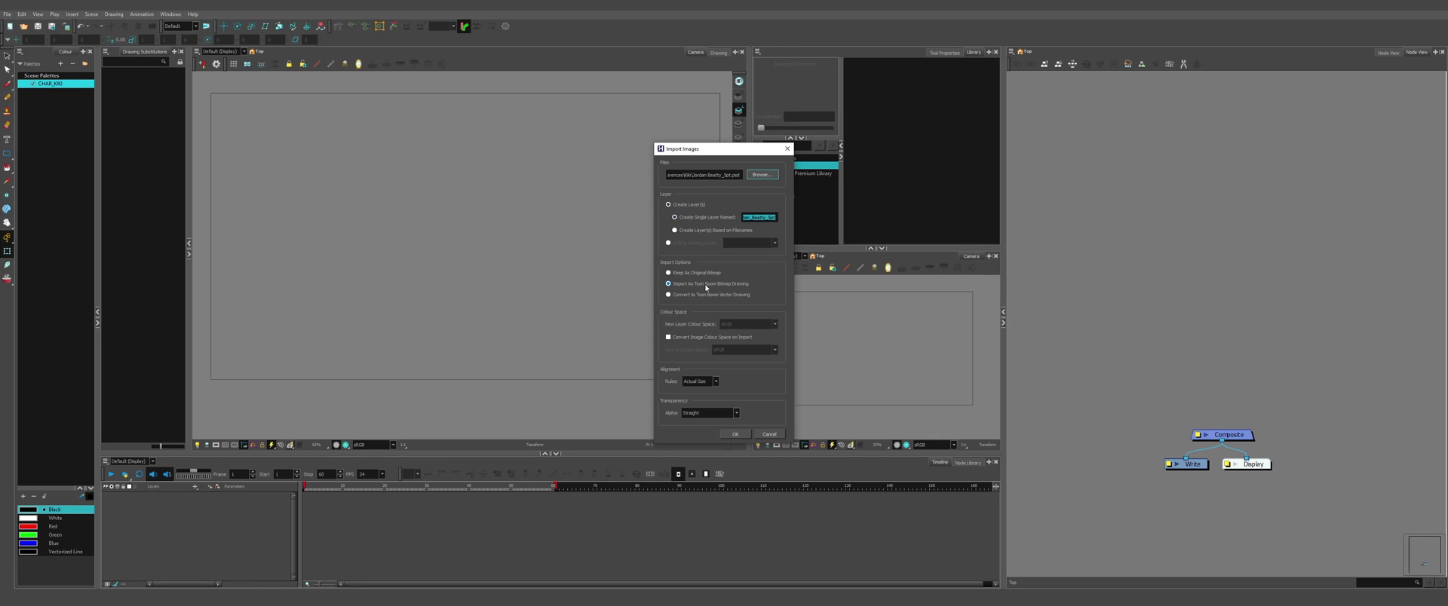
click(736, 435)
click(724, 326)
Step: Move the imported drawing node up and away from the Composite and rename it KIKI-REF
scroll(447, 276, down, 4)
drag(1209, 435, 1067, 319)
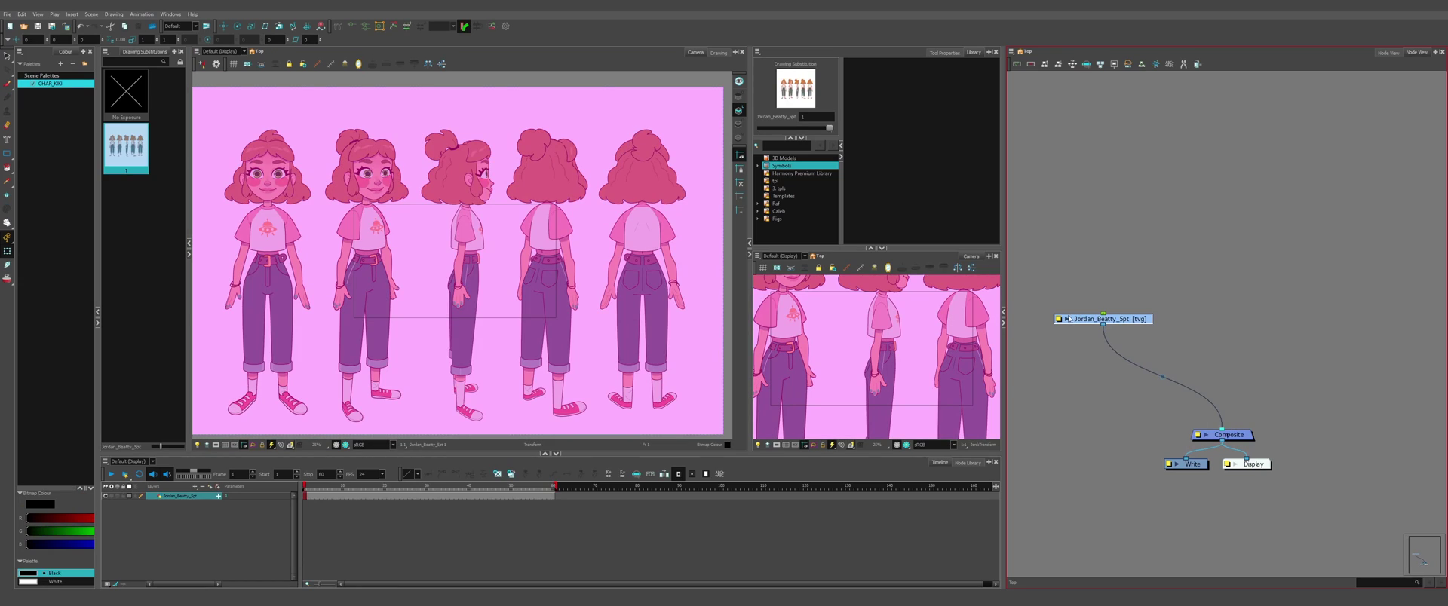
double_click(1059, 320)
text(kiki-REF)
key(Return)
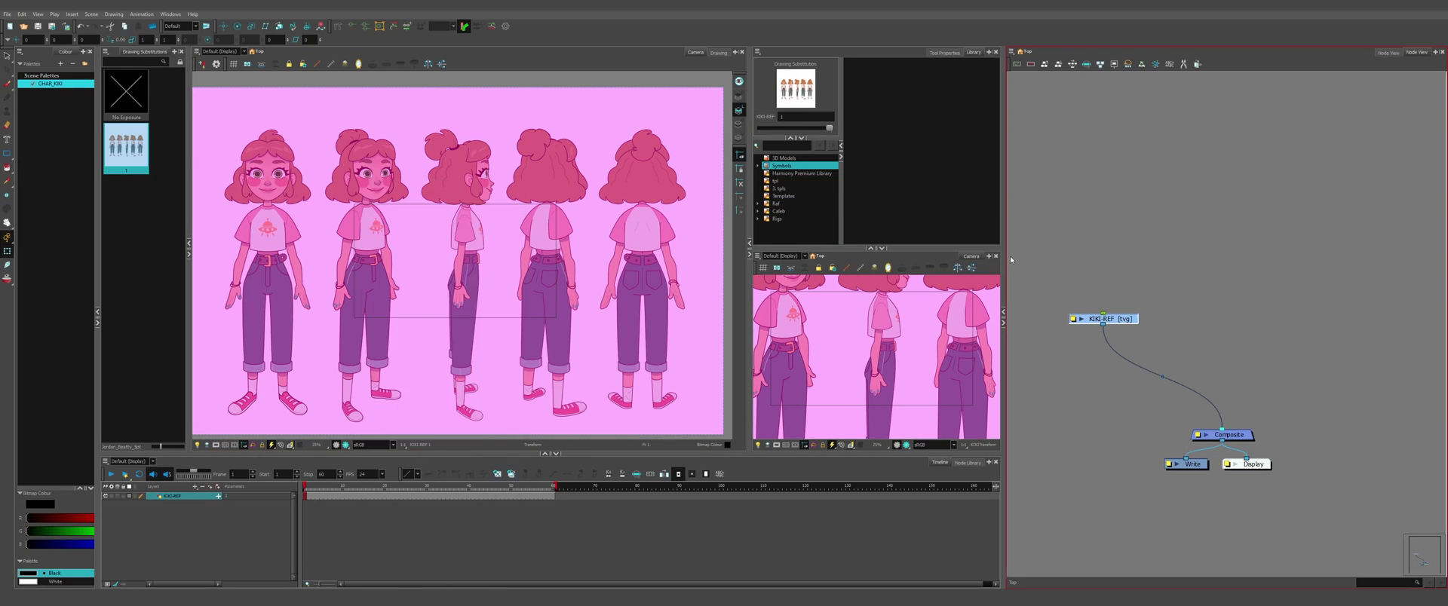
Step: Add a parent peg above the KIKI-REF drawing node and clear the selection
scroll(1083, 260, down, 3)
key(ctrl+p)
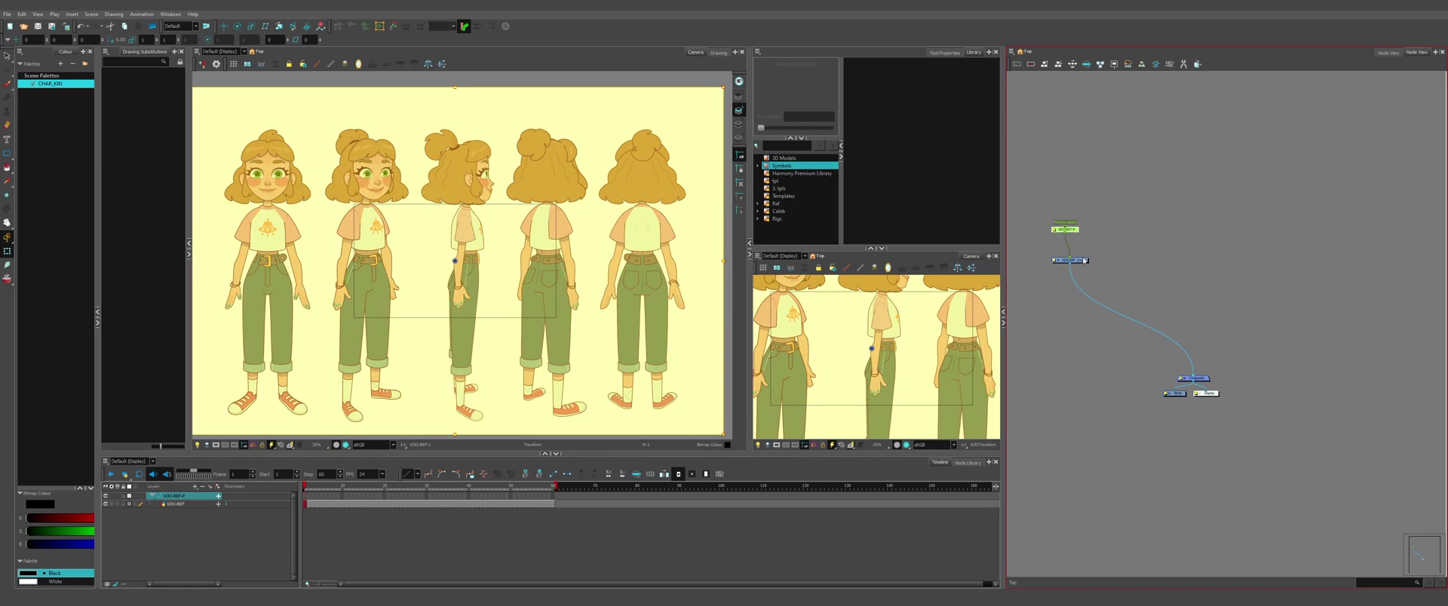
scroll(1079, 250, up, 3)
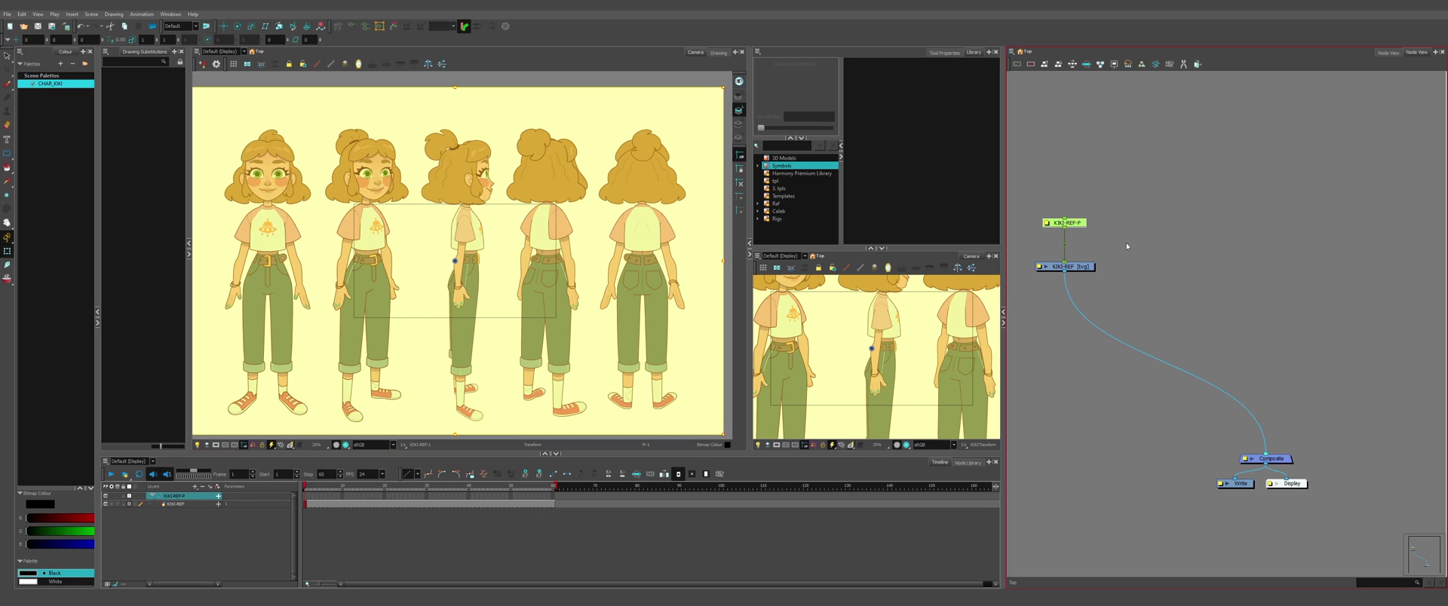
click(1156, 226)
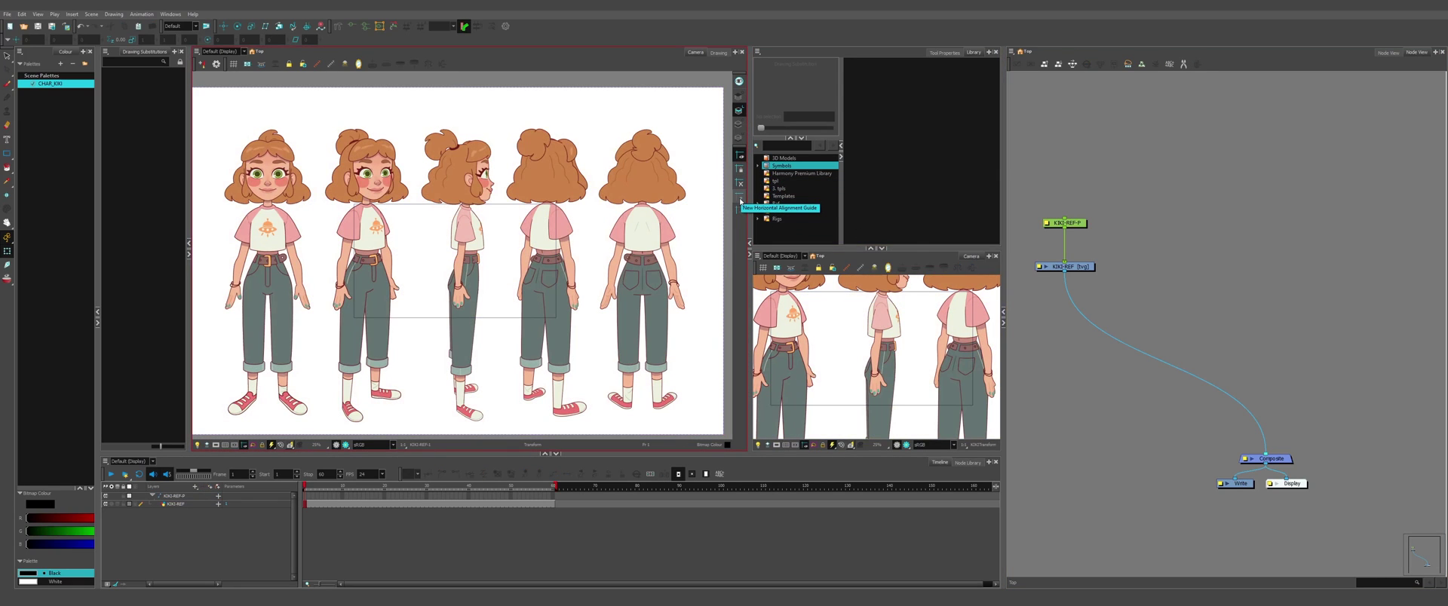
Step: Add horizontal and vertical alignment guides through the stage centre and show the safe area in the Camera view
click(740, 198)
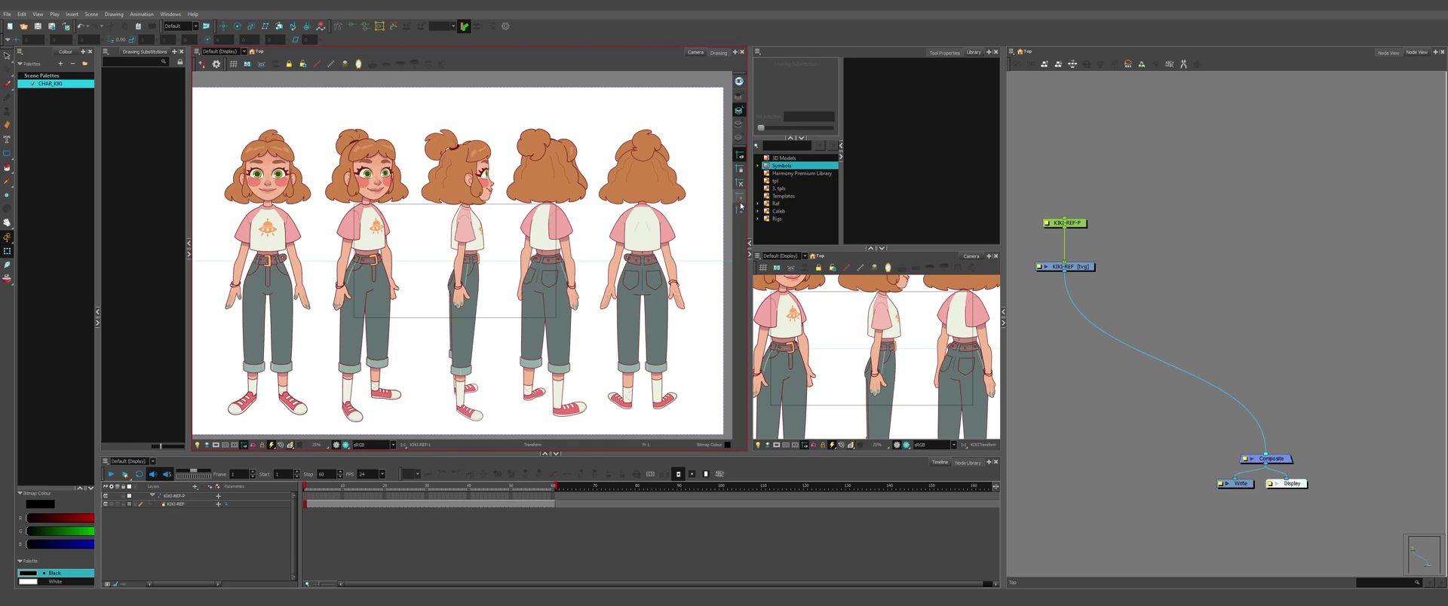
scroll(454, 265, up, 4)
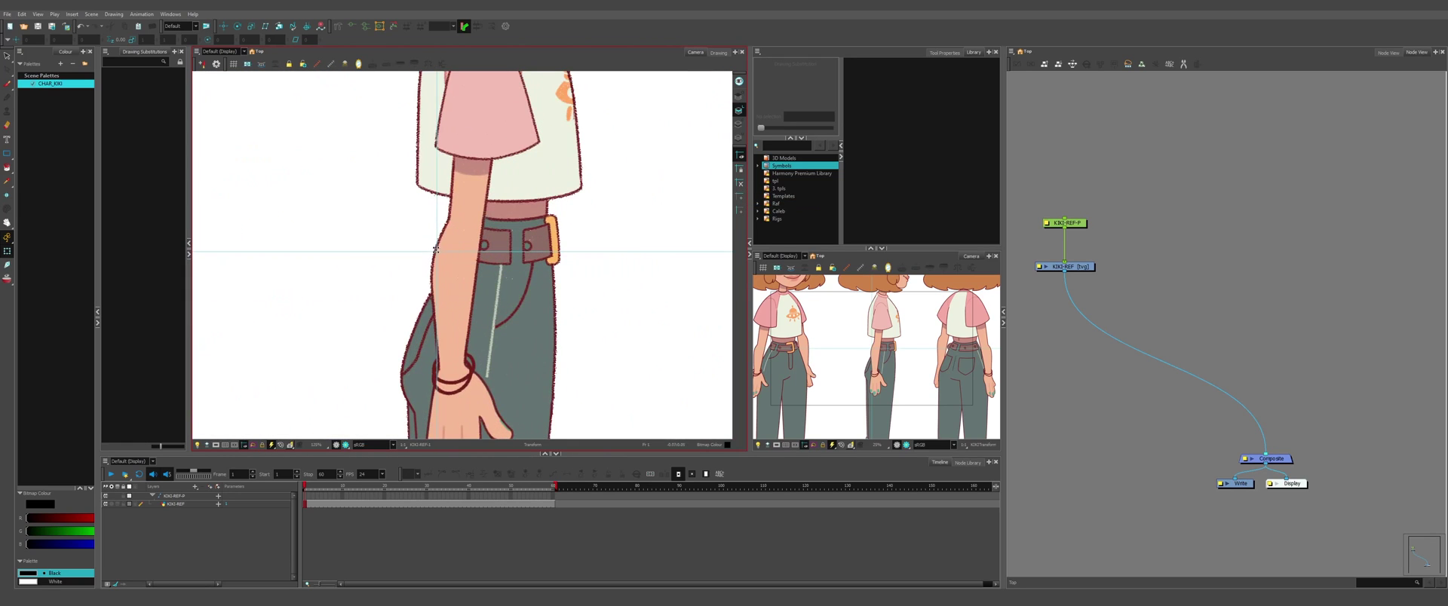
scroll(436, 248, down, 2)
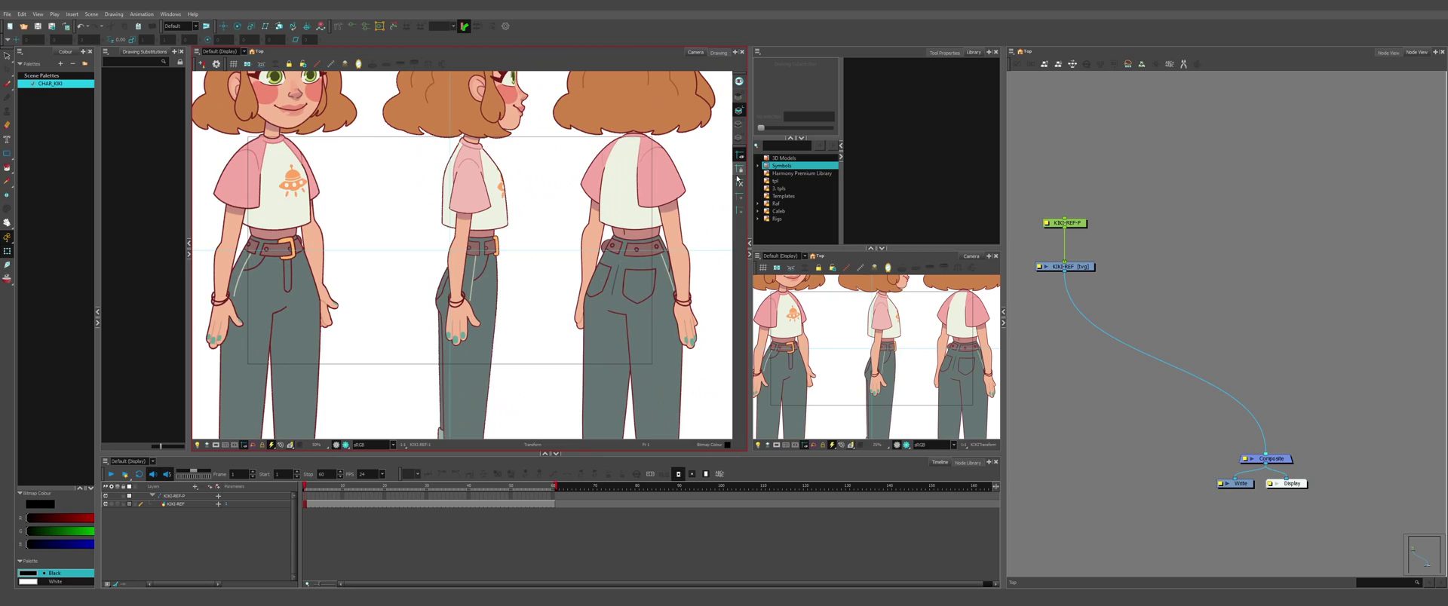
click(738, 171)
click(234, 447)
scroll(458, 257, up, 4)
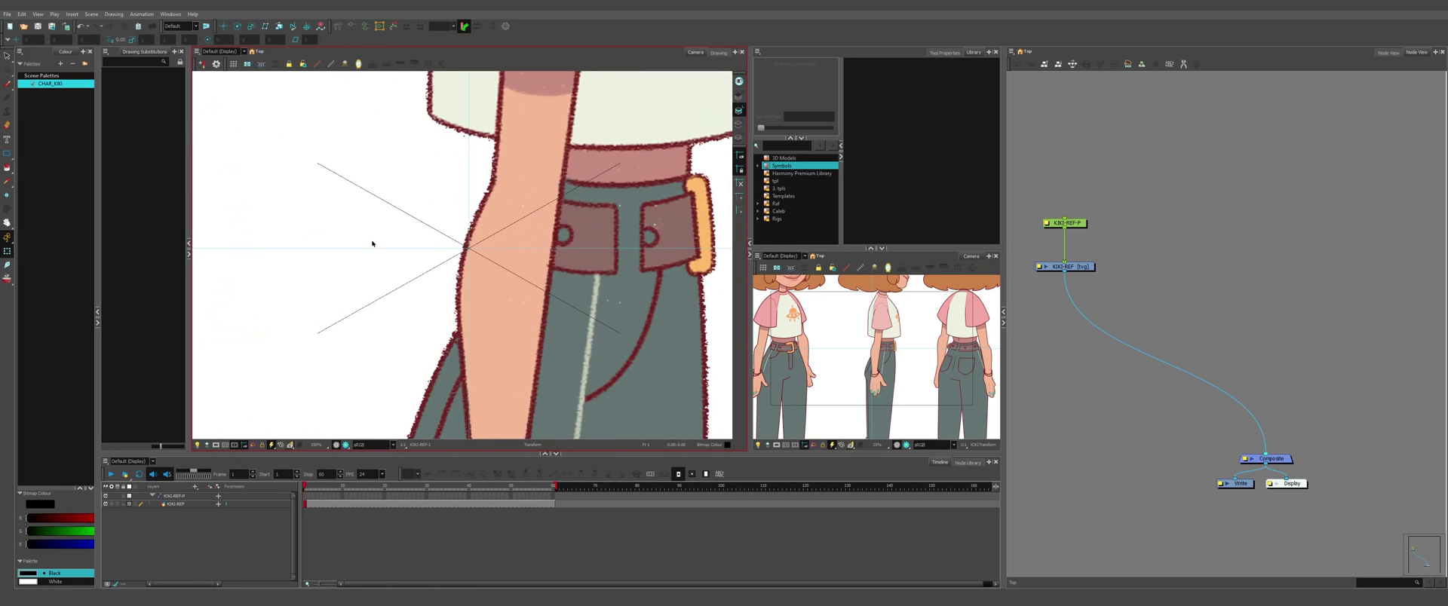
scroll(461, 283, down, 2)
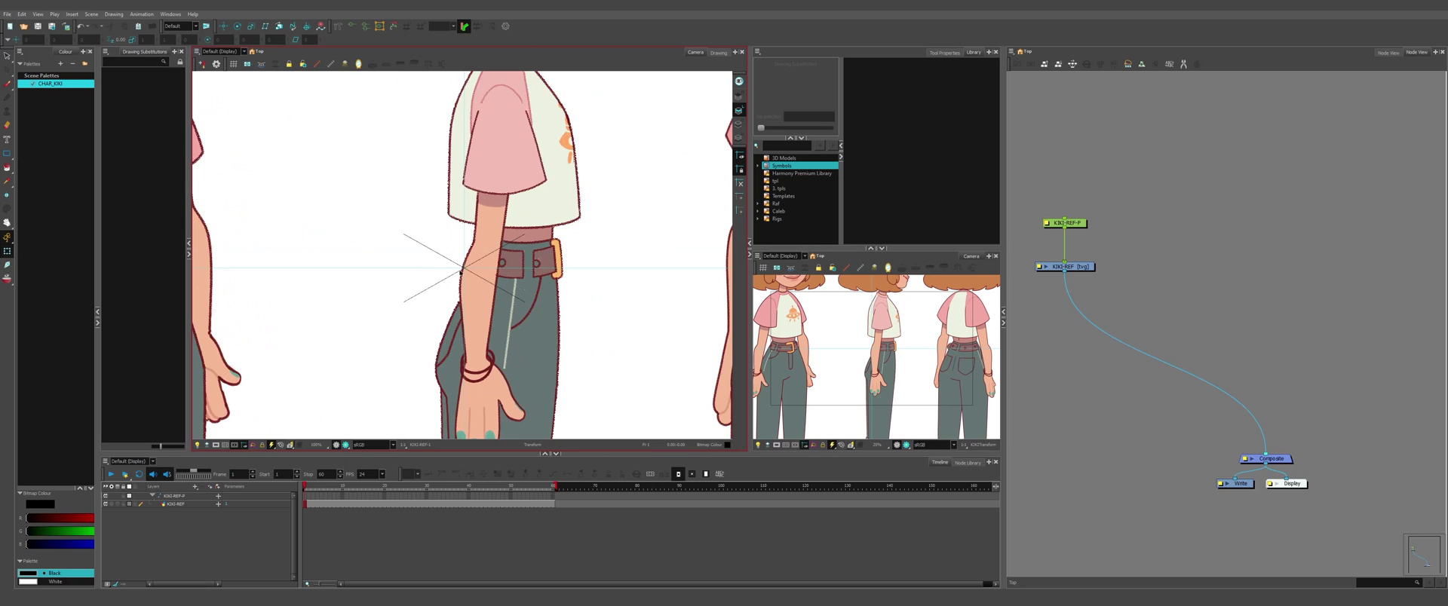
scroll(365, 300, down, 3)
Step: Select the reference sheet's peg and use Rotate to place its pivot on the front pose's belt buckle
click(365, 300)
scroll(365, 300, up, 2)
scroll(481, 219, down, 3)
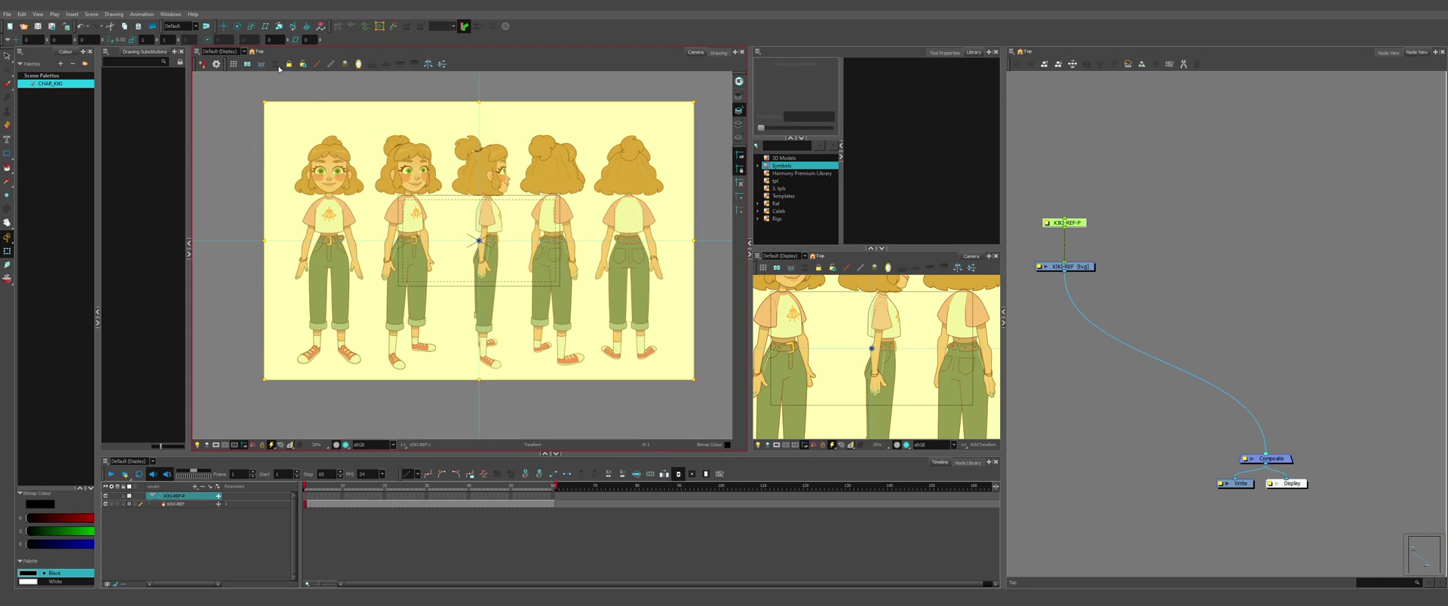
click(237, 26)
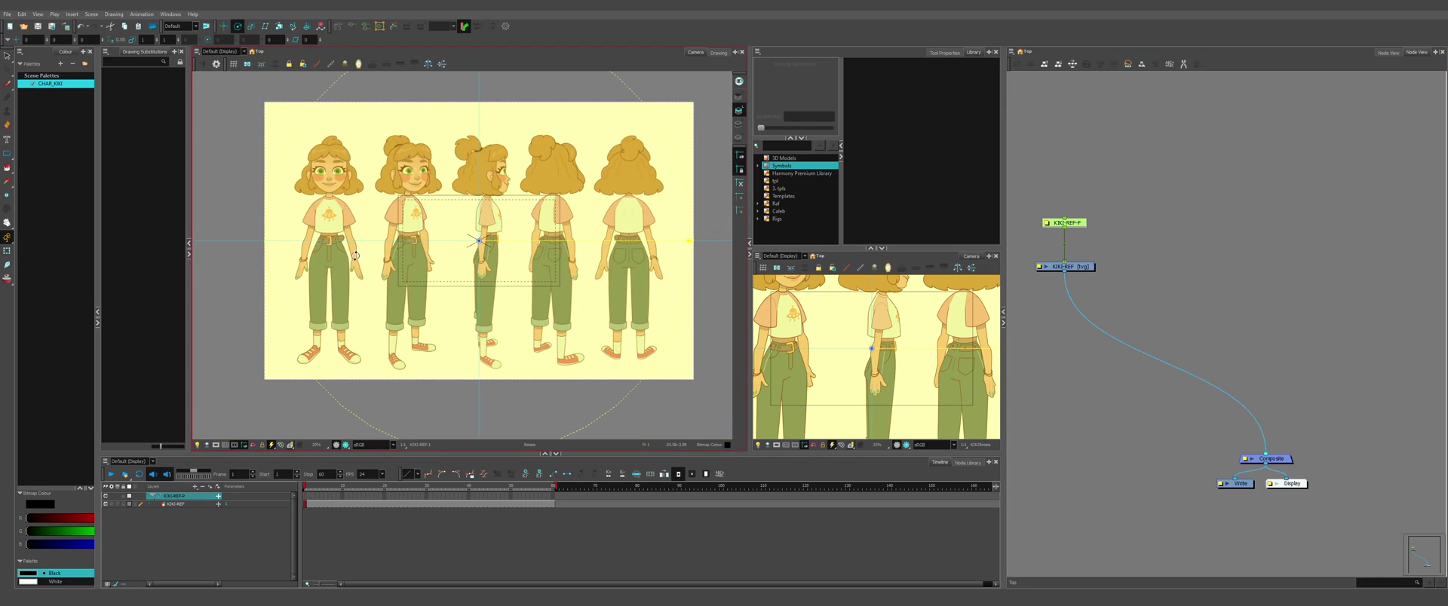
scroll(355, 255, up, 2)
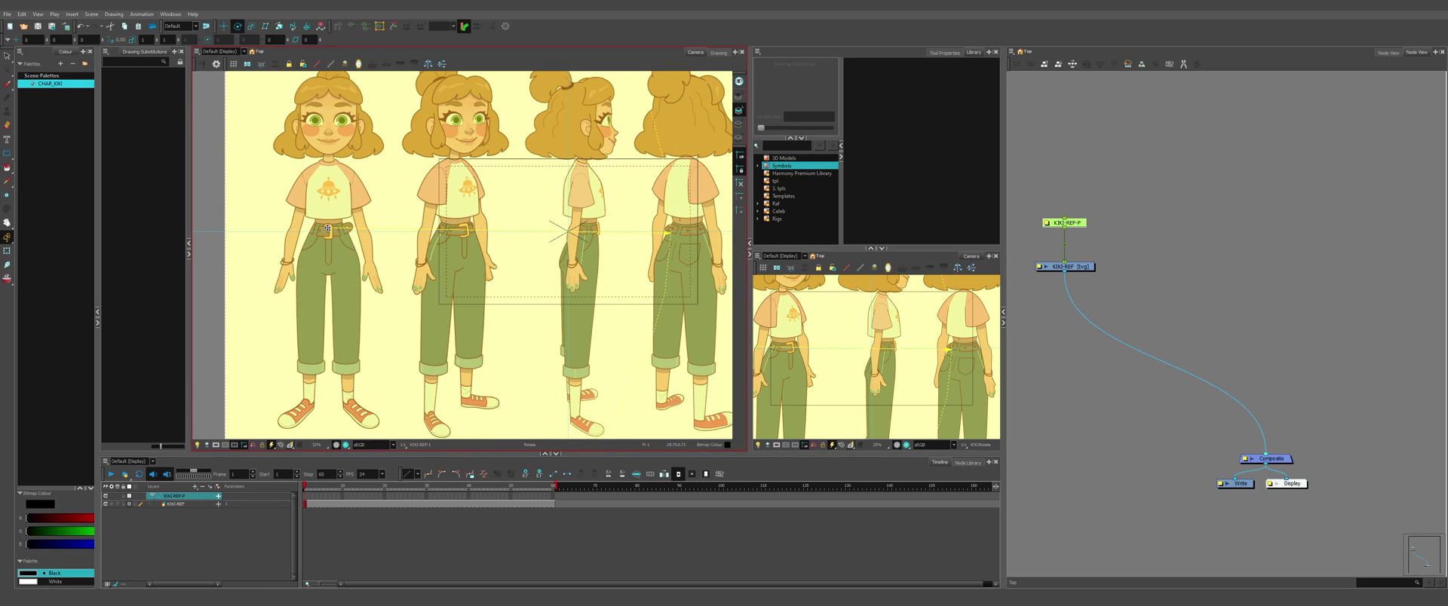
scroll(328, 228, up, 5)
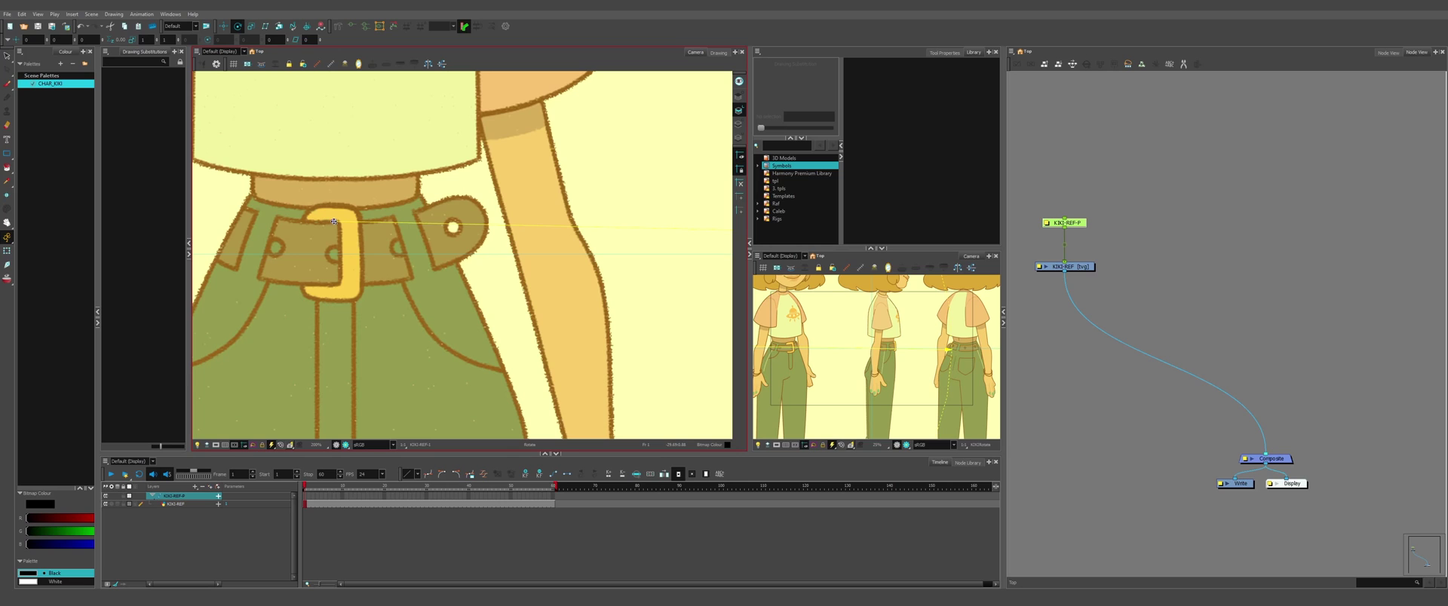
scroll(336, 204, down, 7)
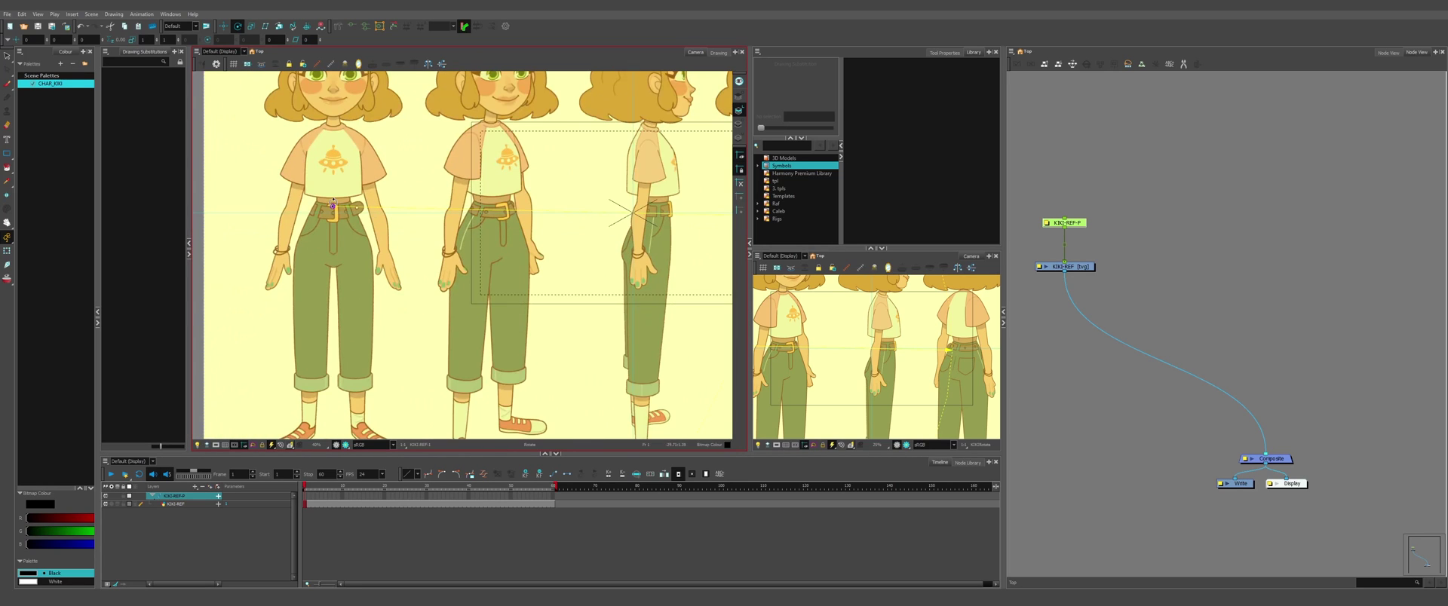
scroll(336, 204, up, 1)
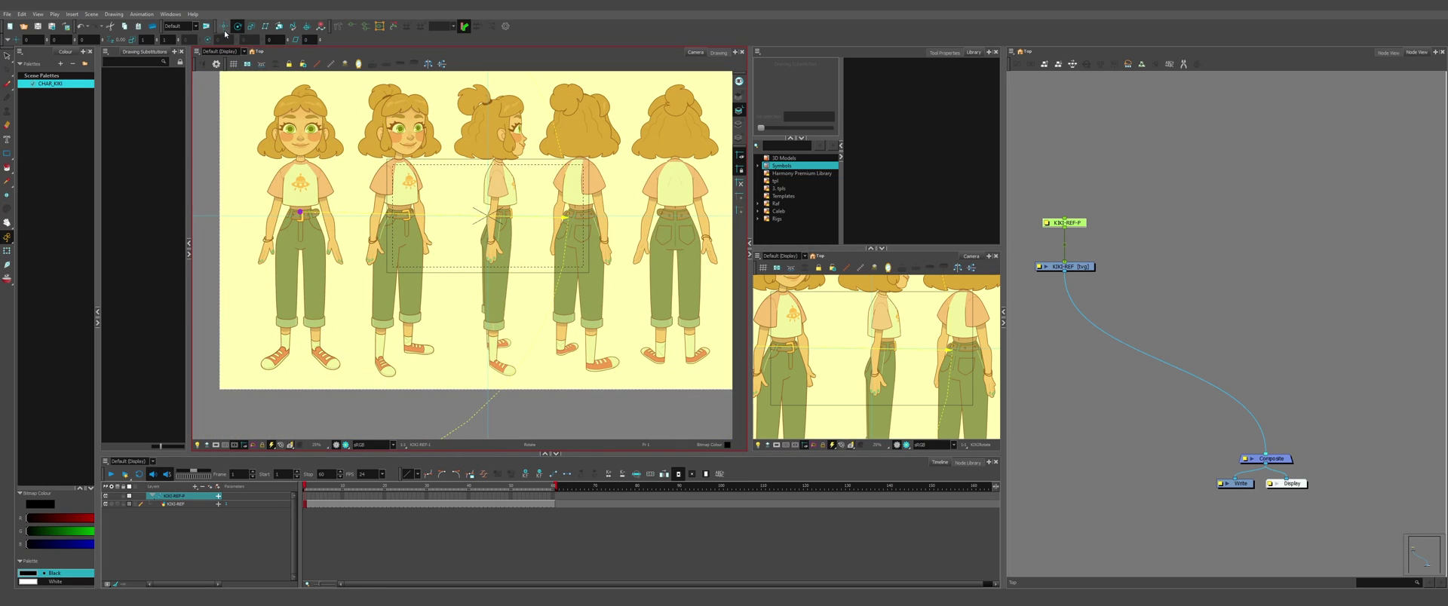
Step: Translate the reference sheet so the front pose's belt buckle sits where the two guides cross
click(224, 26)
scroll(508, 216, up, 6)
scroll(428, 222, up, 3)
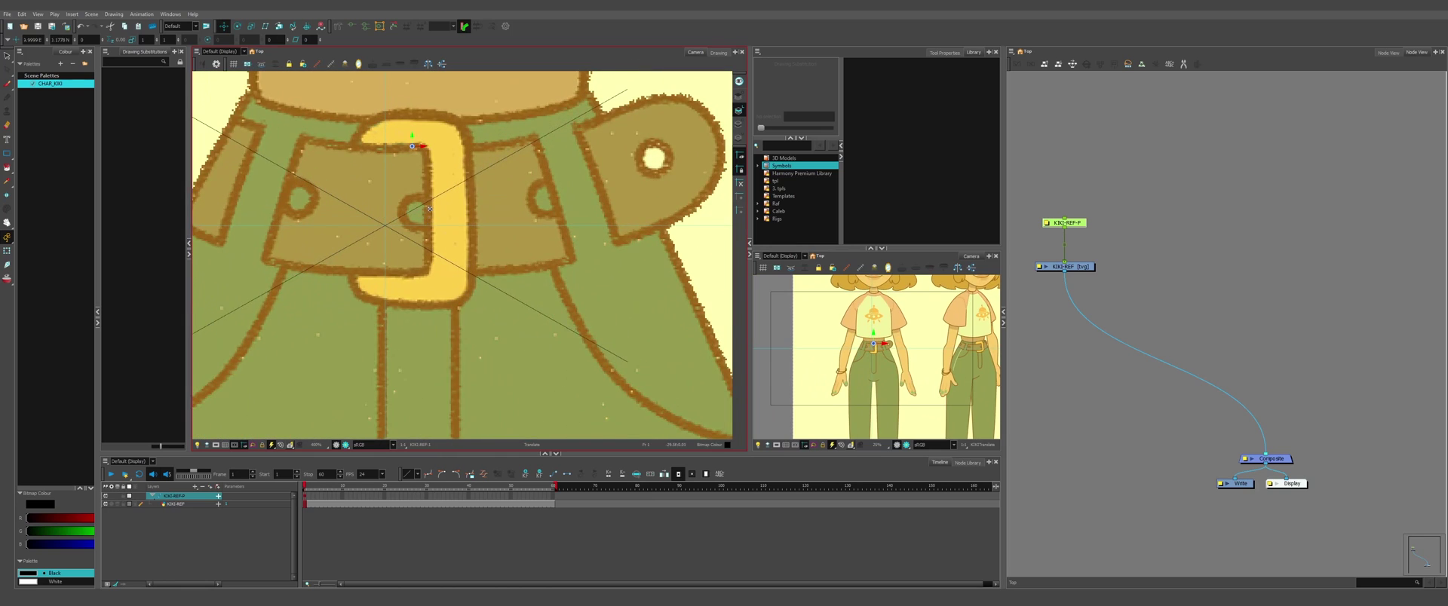
drag(427, 221, 389, 303)
scroll(392, 269, down, 8)
Step: Scale down the reference sheet so the front pose fits inside the camera frame, keeping it centred on the guides
click(251, 25)
drag(663, 309, 467, 279)
scroll(423, 275, up, 4)
key(alt+2)
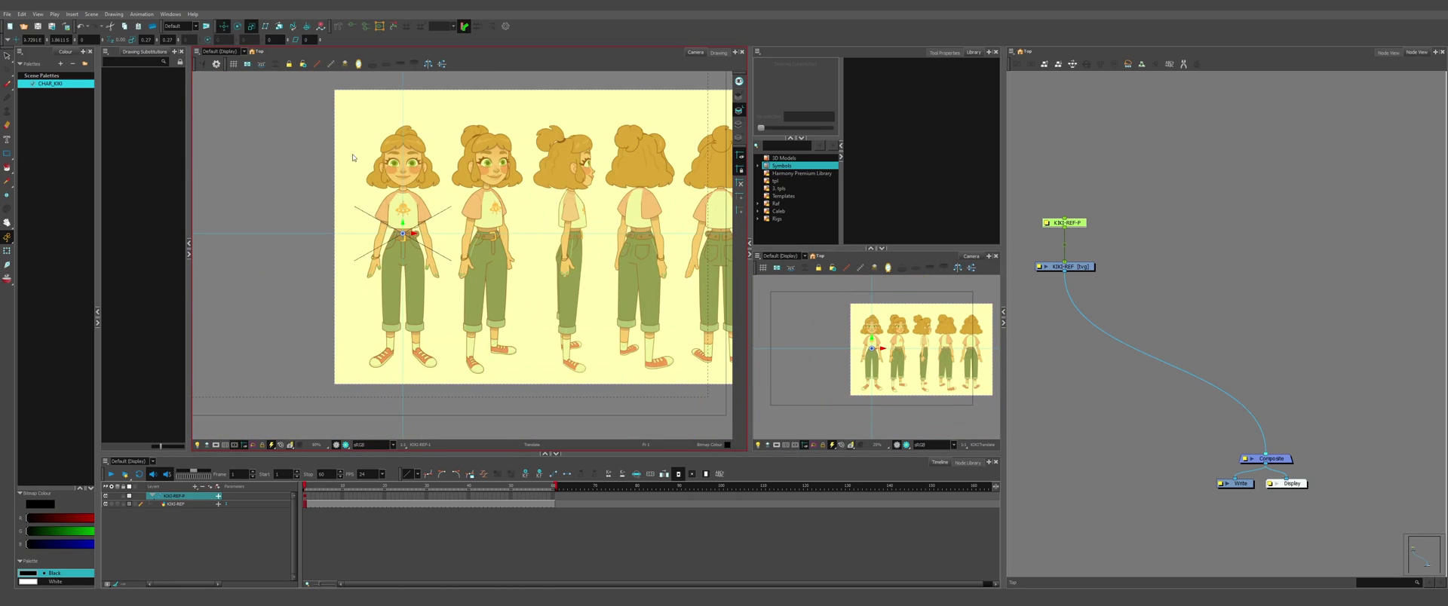
scroll(353, 158, down, 1)
click(1287, 326)
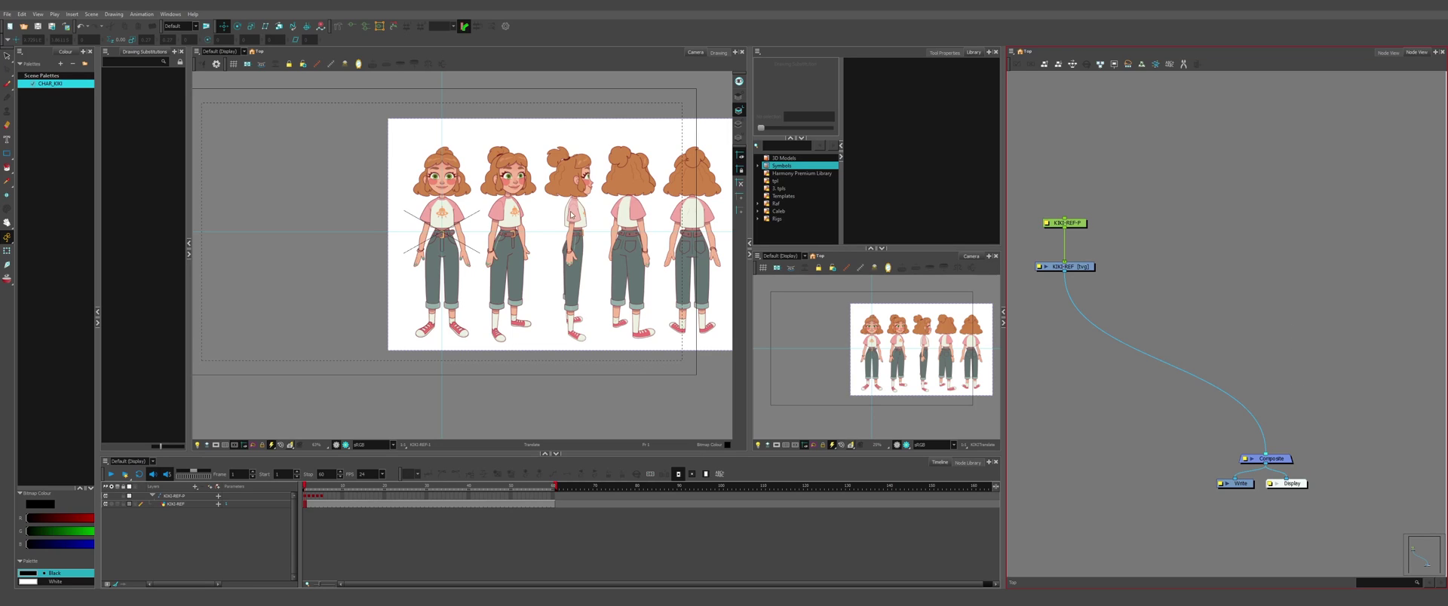
Step: Enlarge the Colour view and remove all default swatches from the character palette
drag(59, 489, 156, 142)
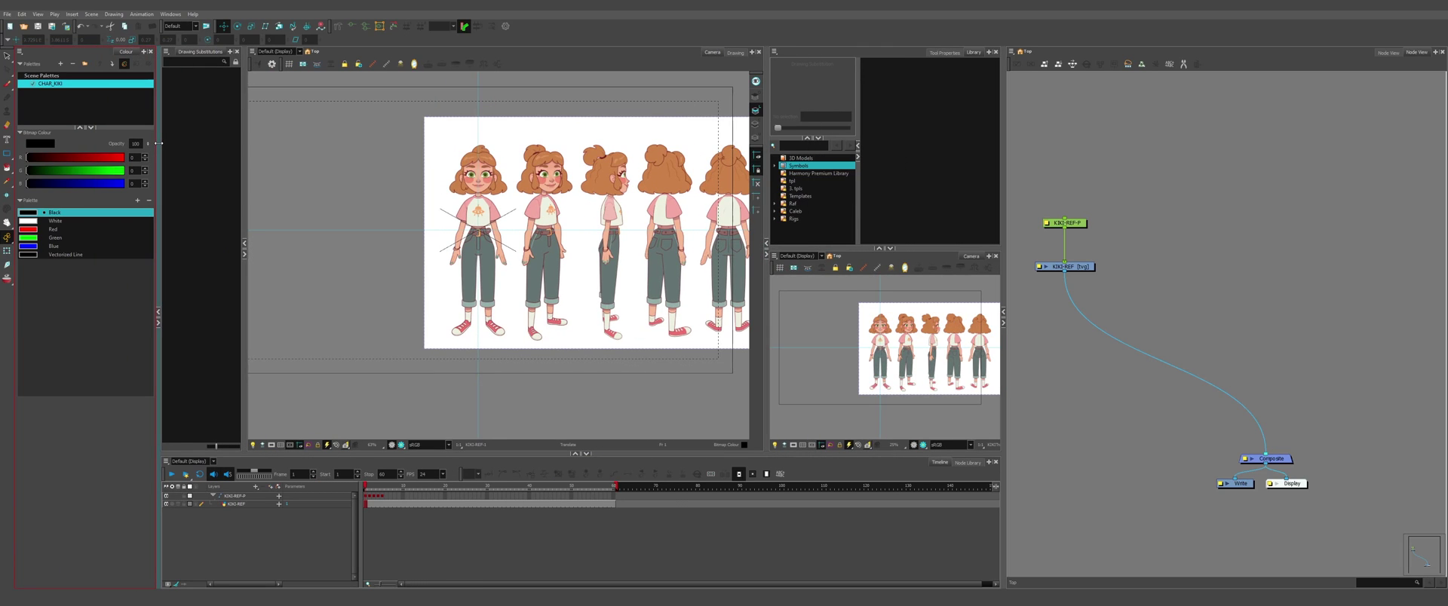
click(149, 201)
click(149, 200)
click(148, 200)
click(149, 201)
click(148, 201)
click(148, 200)
Step: Add 20 new colour swatches to the character palette
click(138, 201)
double_click(137, 200)
double_click(137, 200)
double_click(138, 201)
click(137, 201)
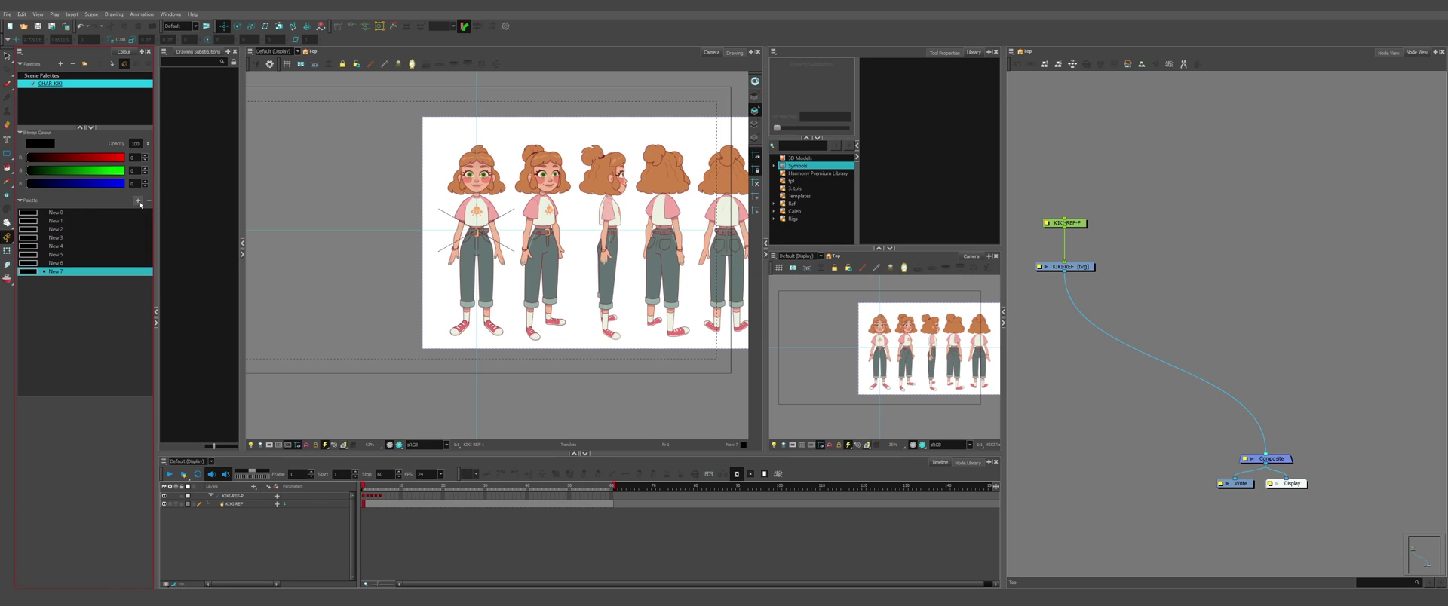
double_click(137, 201)
click(137, 200)
double_click(137, 200)
double_click(138, 201)
double_click(137, 201)
click(137, 200)
double_click(137, 200)
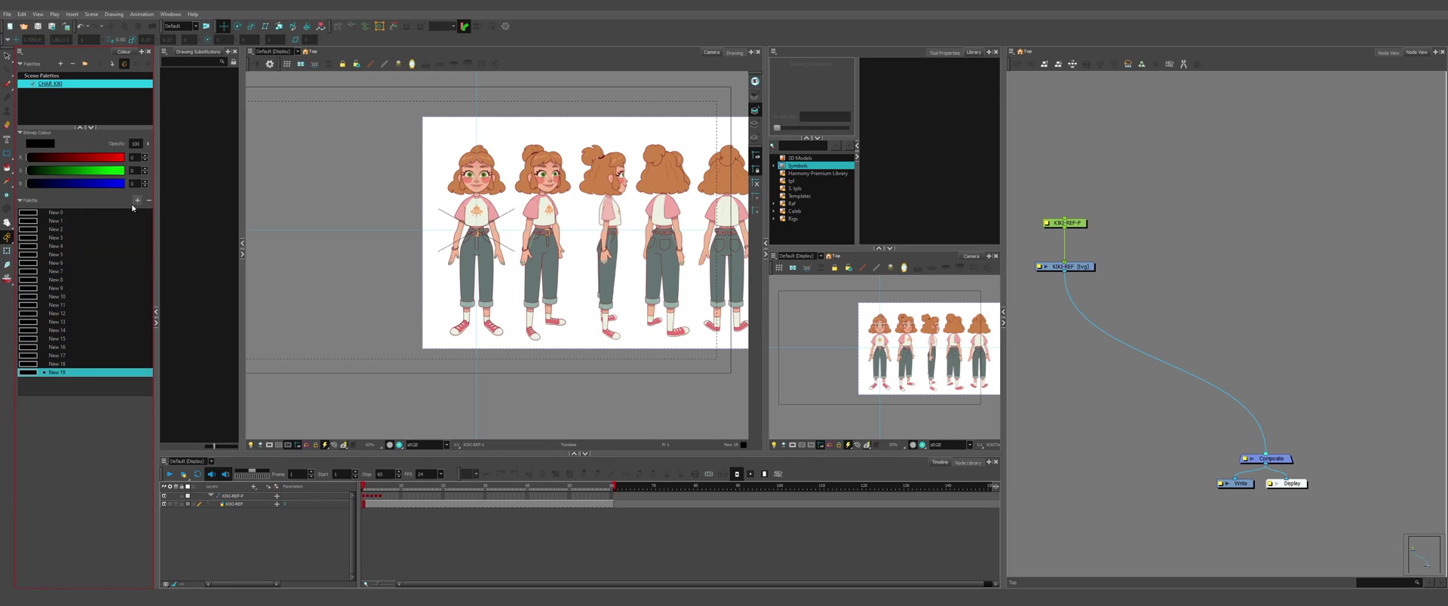
Step: Rename the first five swatches as Line, Hair_Base, Hair_Shine, Skin_Base and Skin_SD
scroll(498, 160, up, 6)
scroll(460, 332, down, 2)
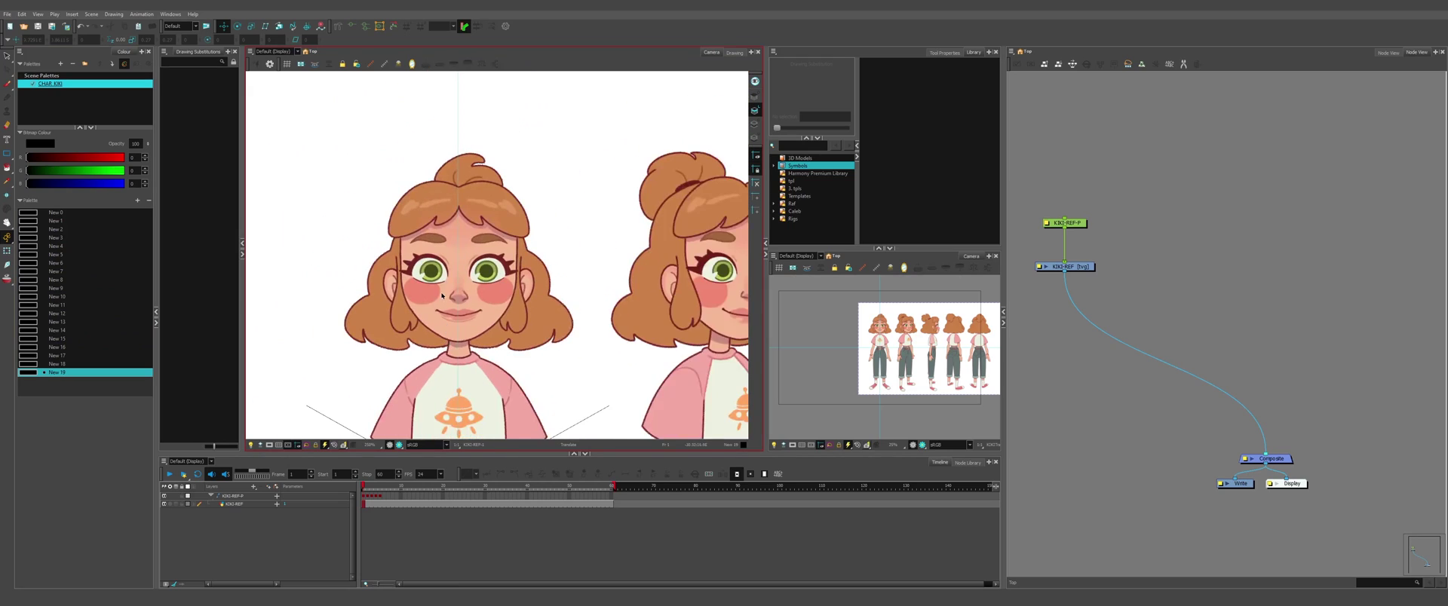
scroll(445, 290, up, 1)
double_click(60, 213)
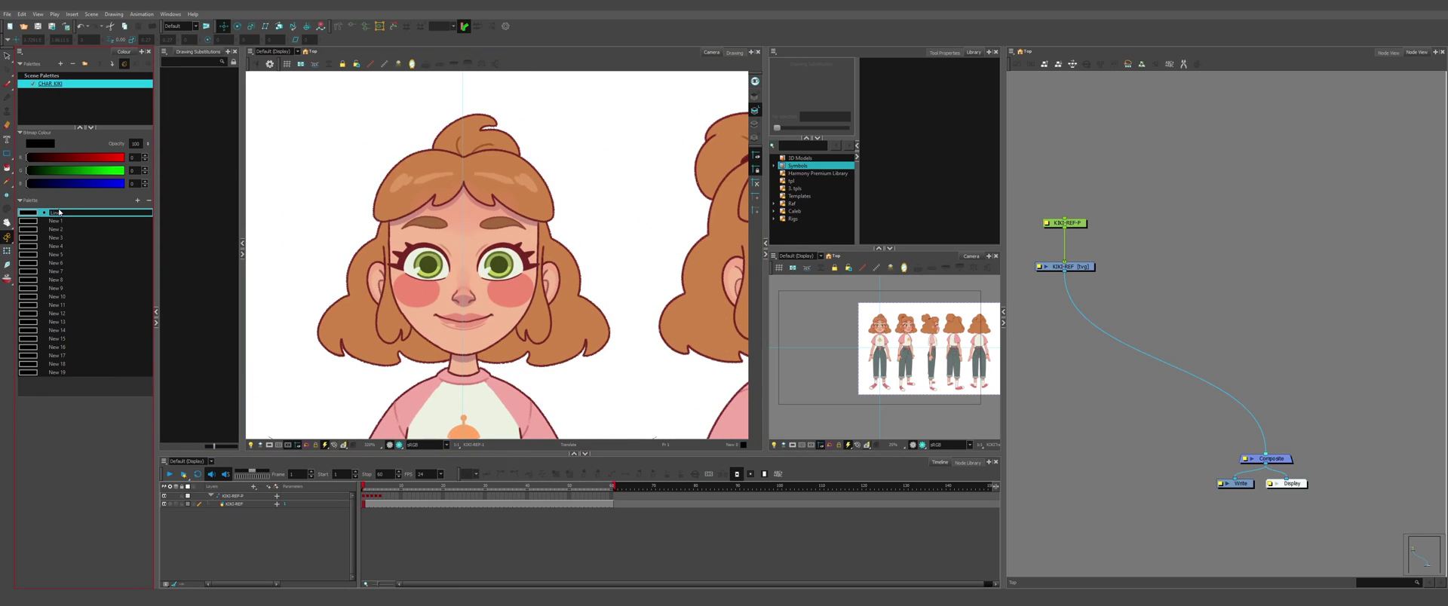
text(Line Hair_Base Hair_Shine Skin_Base Skin_SD)
scroll(471, 282, up, 4)
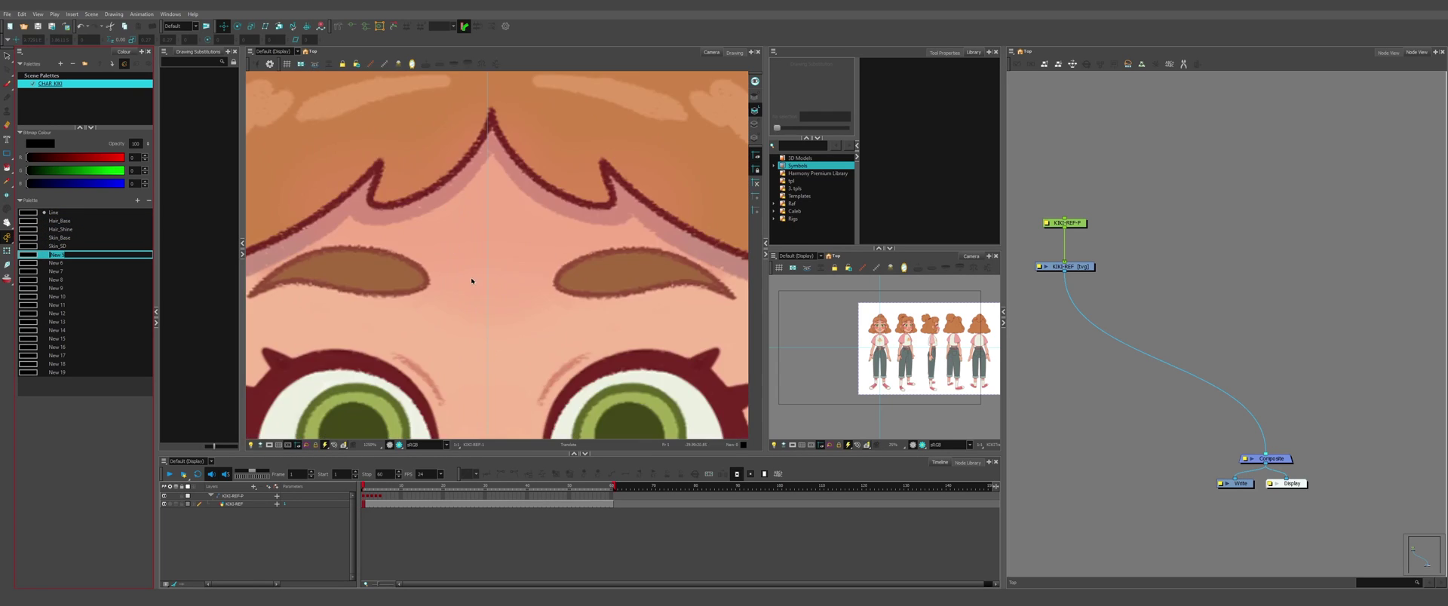
scroll(471, 281, down, 4)
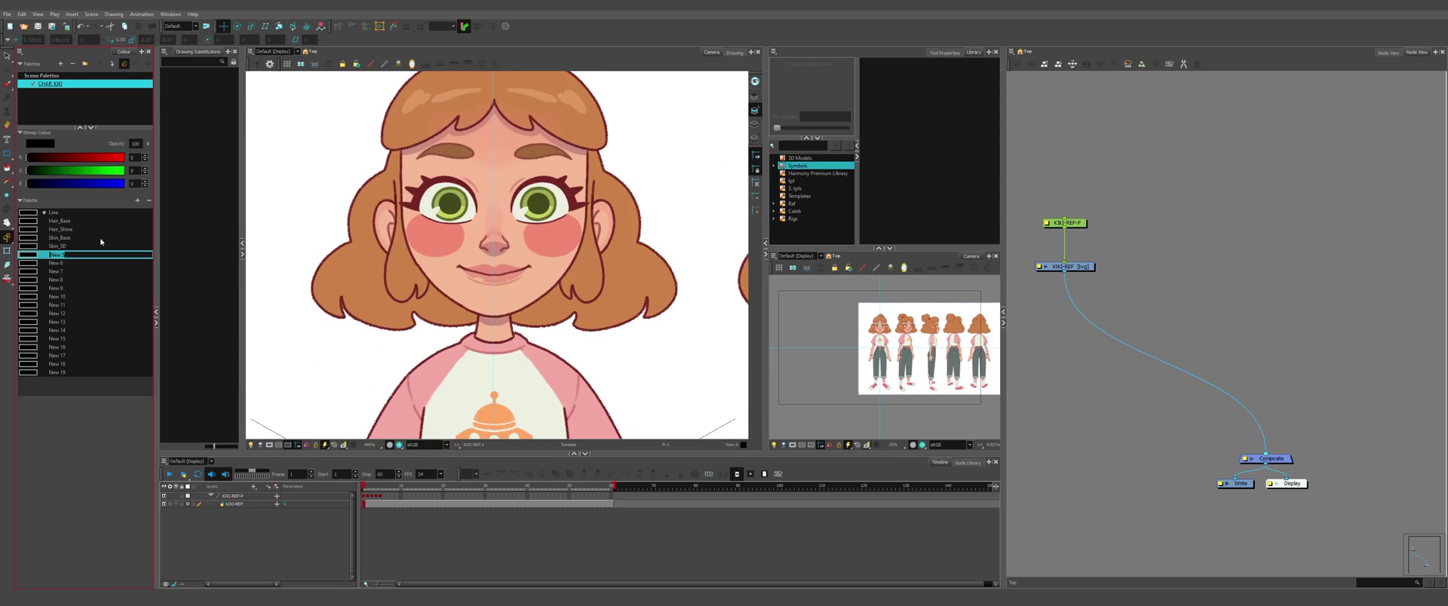
Step: Name the next three swatches Nose_Base, Nose_SD and Nose_Line, and move Nose_Line directly above Nose_Base
drag(701, 242, 279, 243)
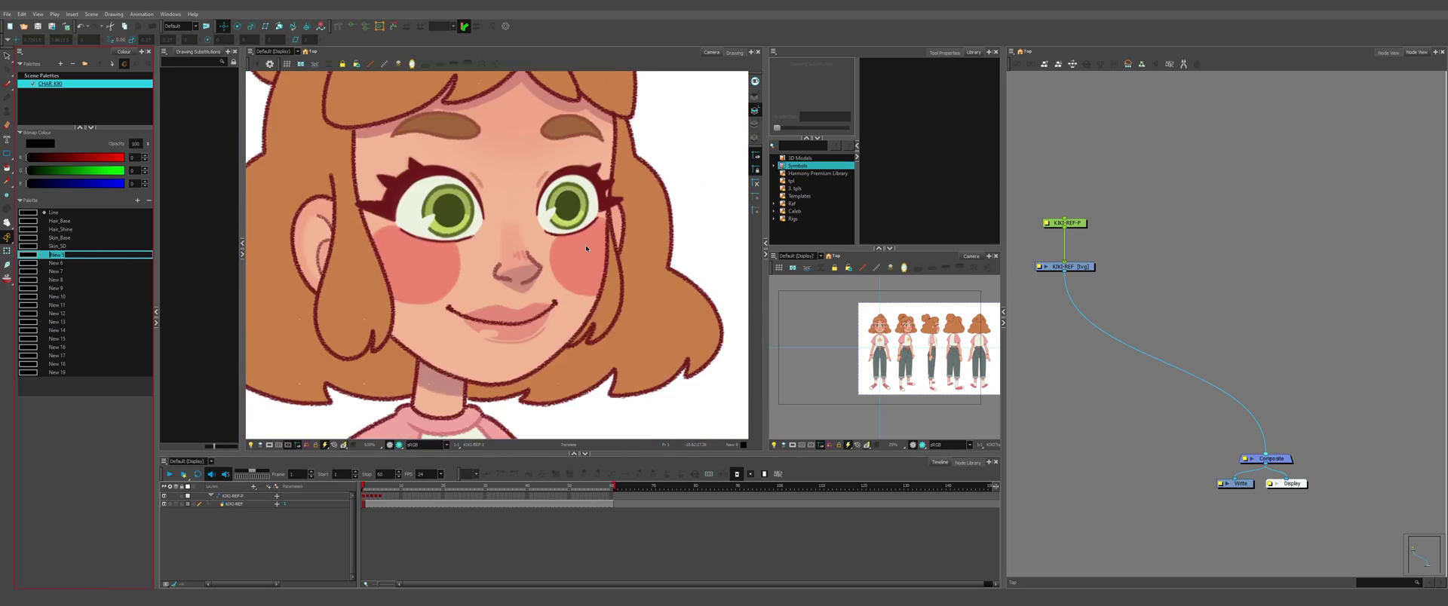
scroll(491, 217, up, 4)
text(Nose_Base)
key(Return)
text(Nose_SD)
key(Return)
text(Nose_Line)
mouse_move(68, 271)
mouse_down()
mouse_move(69, 237)
mouse_move(68, 258)
mouse_up()
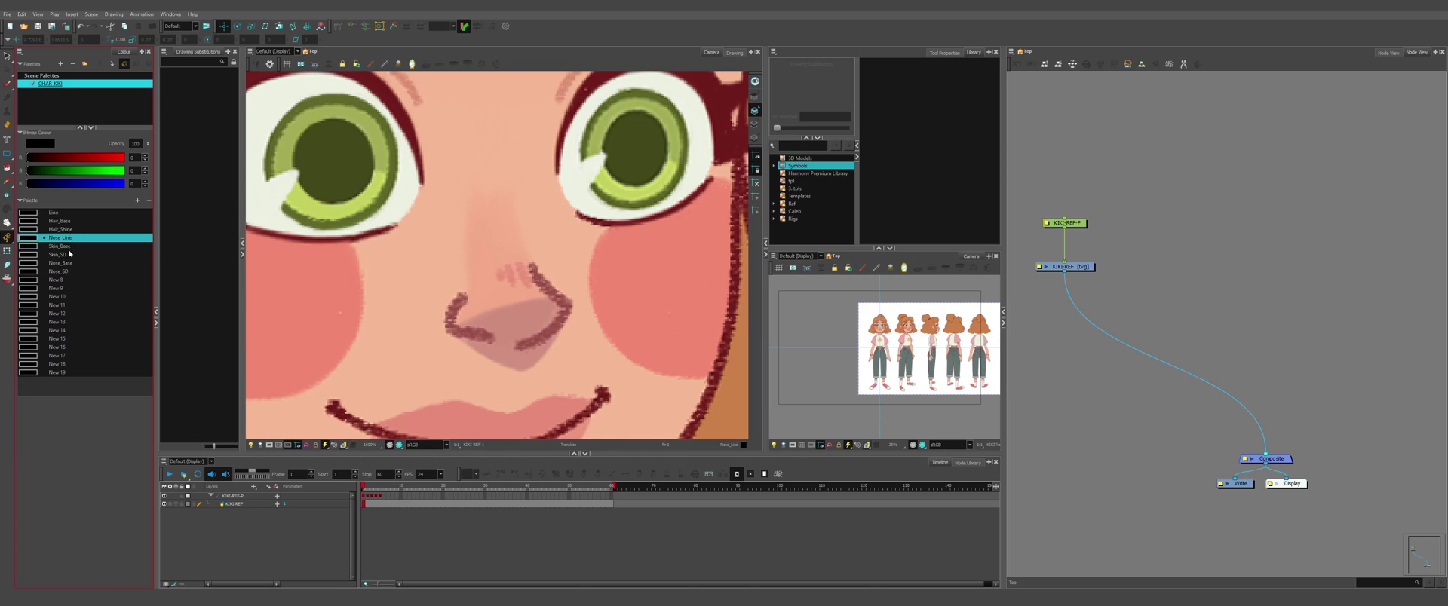
Step: Rename the Nose_SD swatch as Cheek_Base and the swatch below it as Lip_Base
double_click(67, 272)
scroll(474, 203, down, 4)
drag(362, 211, 671, 265)
scroll(671, 265, up, 2)
text(Cheek_Base)
key(Return)
text(Lip_Base)
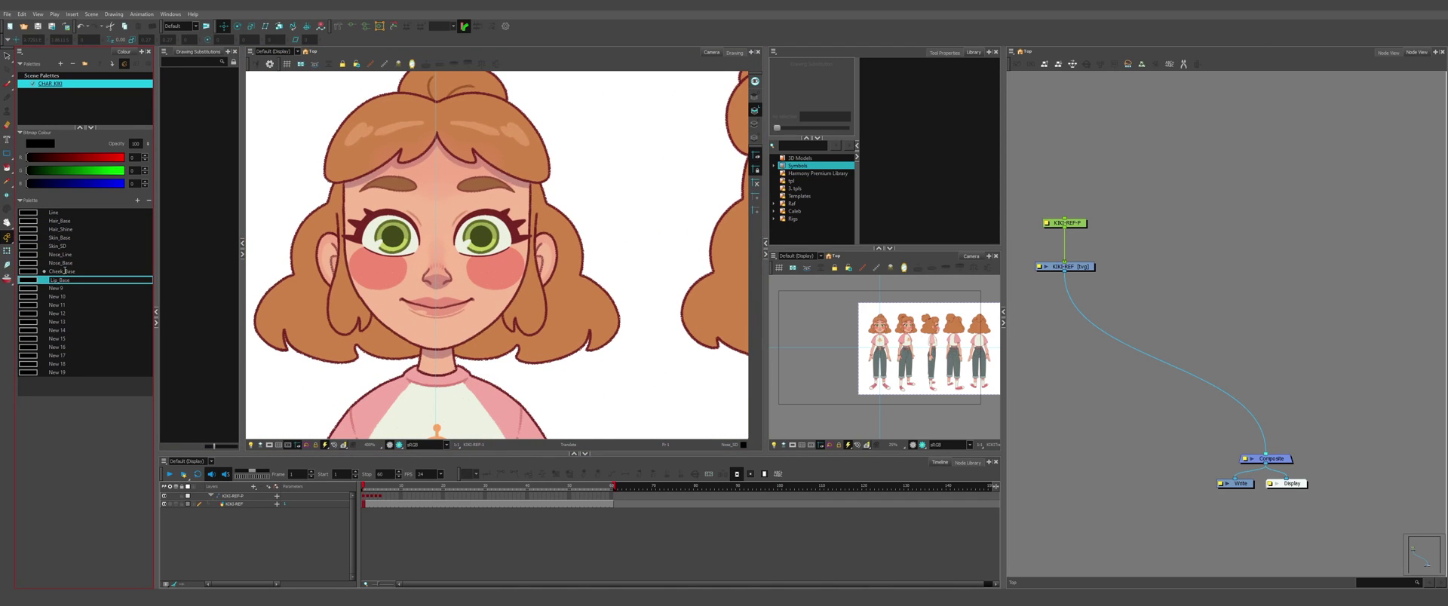
Step: Rename Lip_Base as Mouth_Lip and name the following swatches Mouth_Line, Mouth_INT and Mouth_Teeth
double_click(61, 280)
text(Mouth_Lip)
key(Return)
text(Mouth_Line)
key(Return)
text(Mouth_INT)
key(Return)
text(Mouth_Teeth)
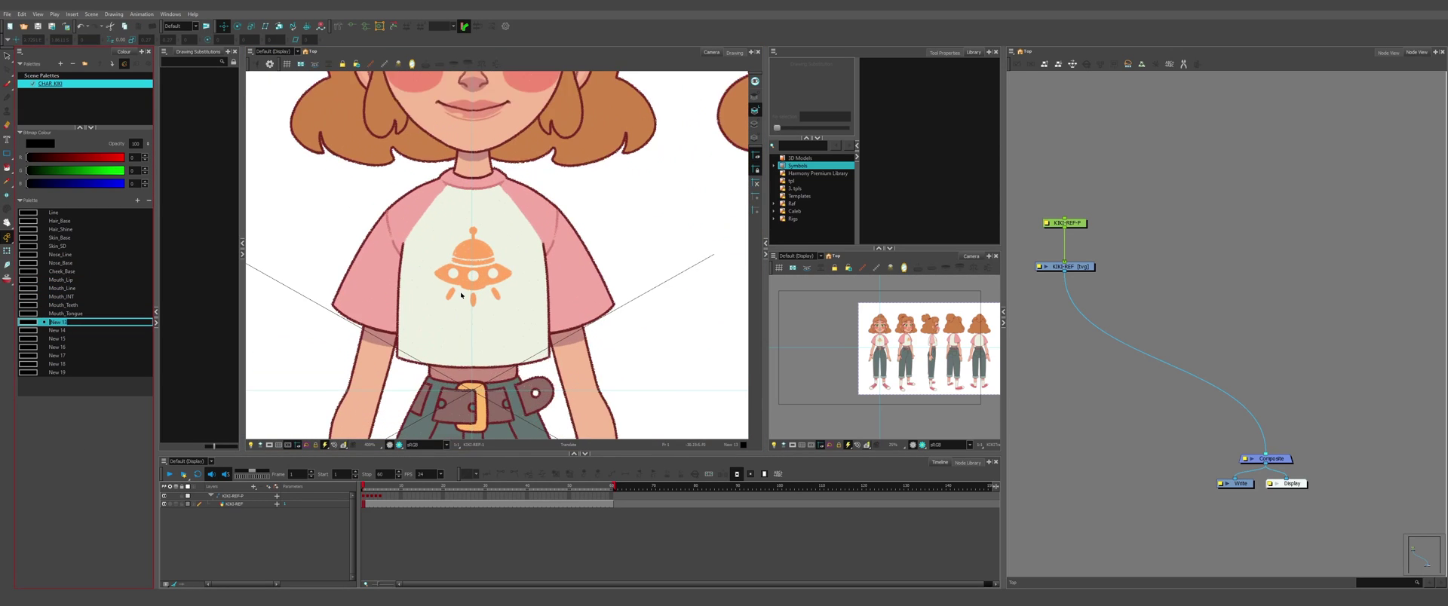
Step: Name the next four swatches Shirt_Line, Shirt_Base, Shirt_Shoulders and Shirt_Design
text(Shirt_Line)
key(Return)
text(Shirt_Base)
key(Return)
text(Shirt_Shoulders)
key(Return)
text(Shirt_Design)
scroll(720, 264, down, 2)
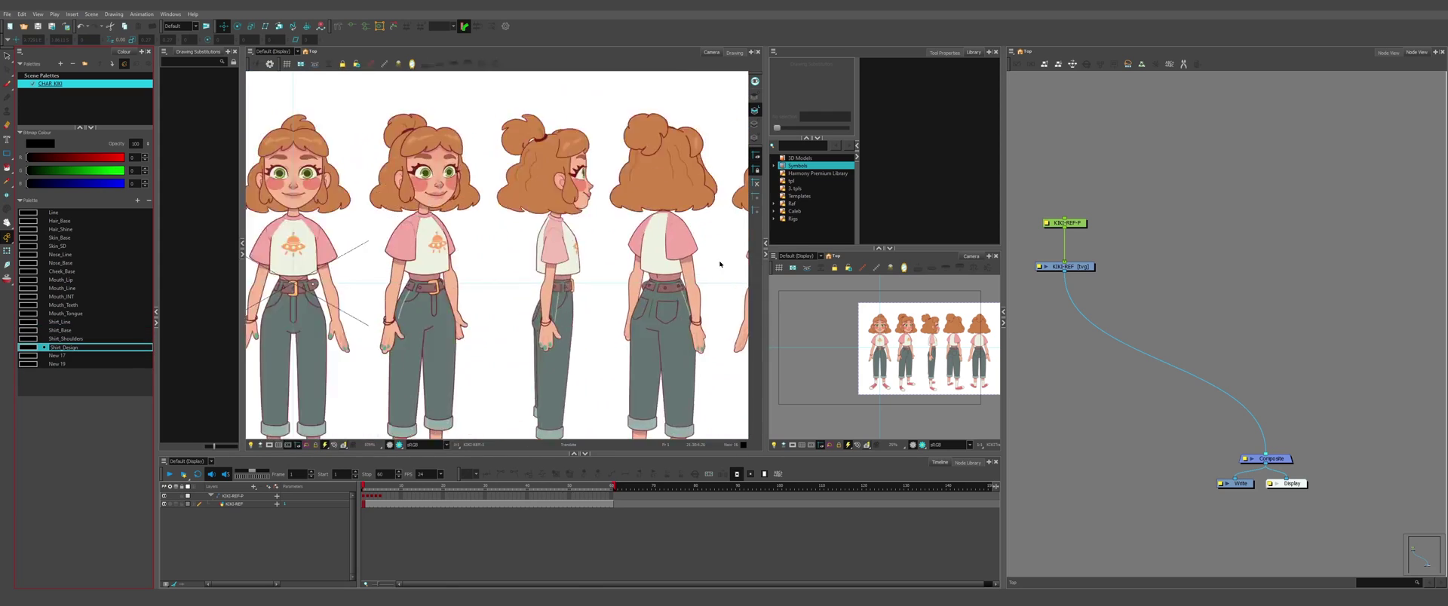
scroll(720, 264, left, 5)
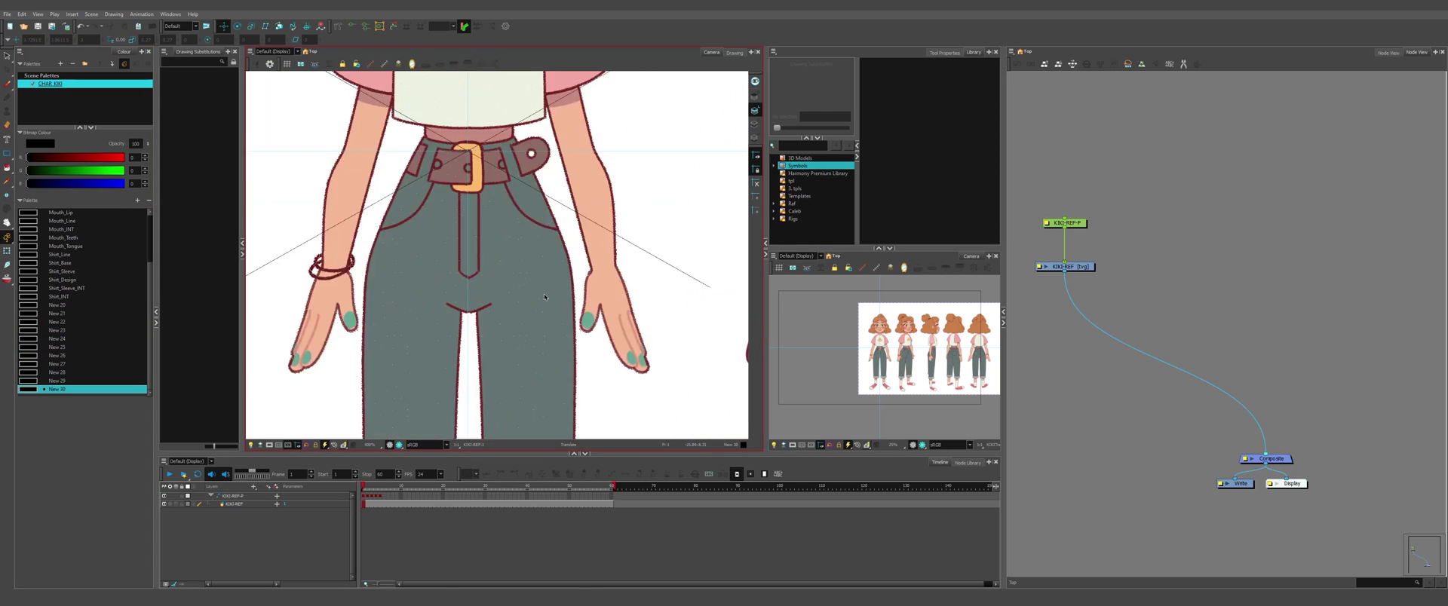
Step: Name the swatches following Shirt_INT as Hand_Line, Hand_Nail, Belt_Base and Belt_Buckle
double_click(60, 305)
text(Hand_Line)
key(Return)
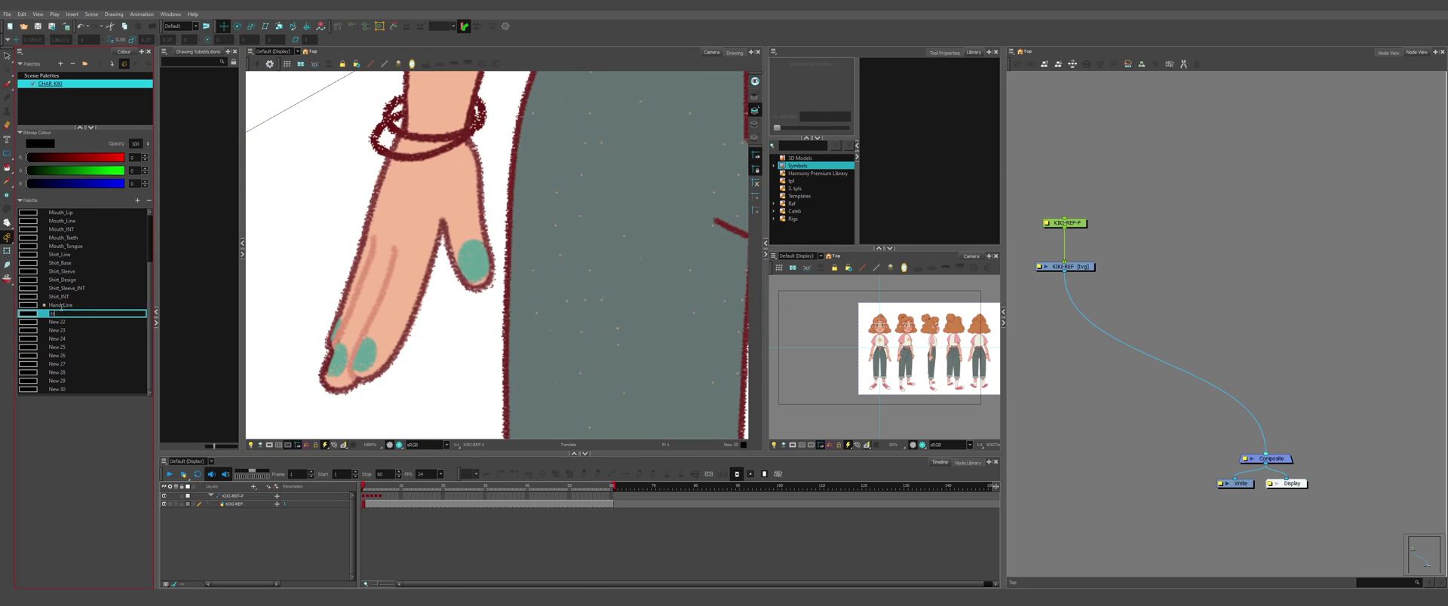
text(Hand_Nail)
key(Return)
text(Belt_Base)
key(Return)
text(Belt__Buckle)
key(Return)
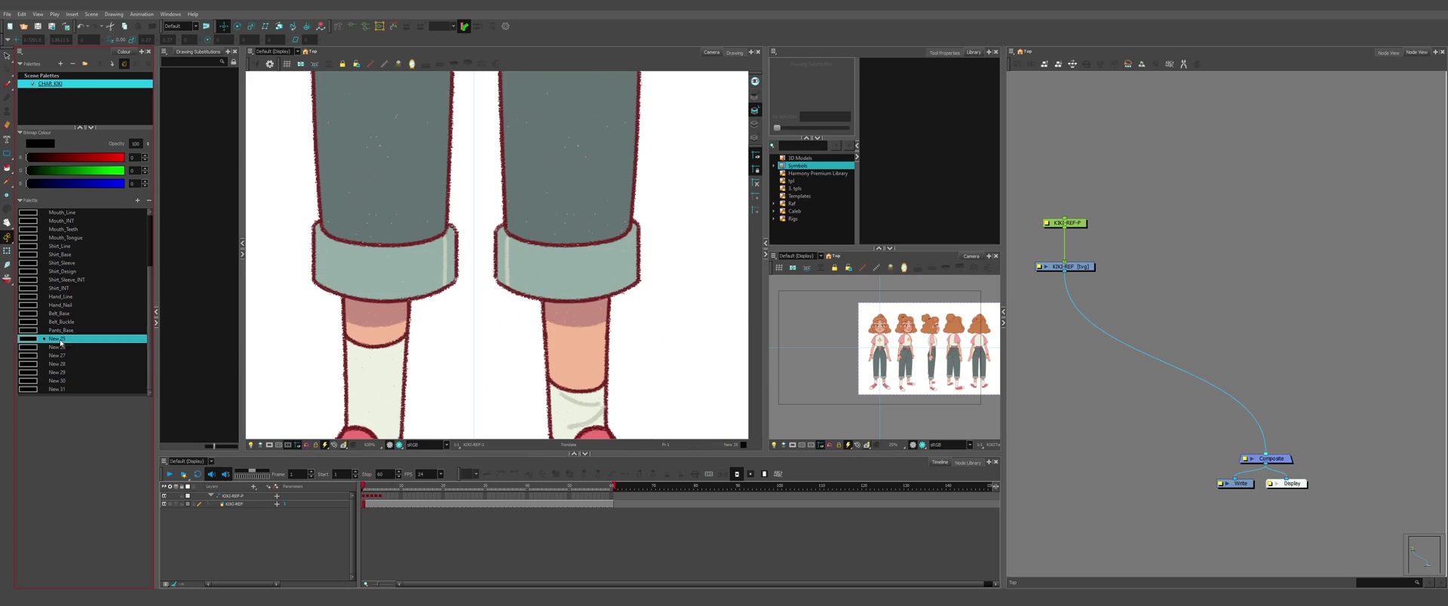
Step: Name swatches Pant_Cuff_Line and Sock_Line for the trouser cuffs and socks
text(Pant_Cuff_Line)
key(Return)
text(Sock_I)
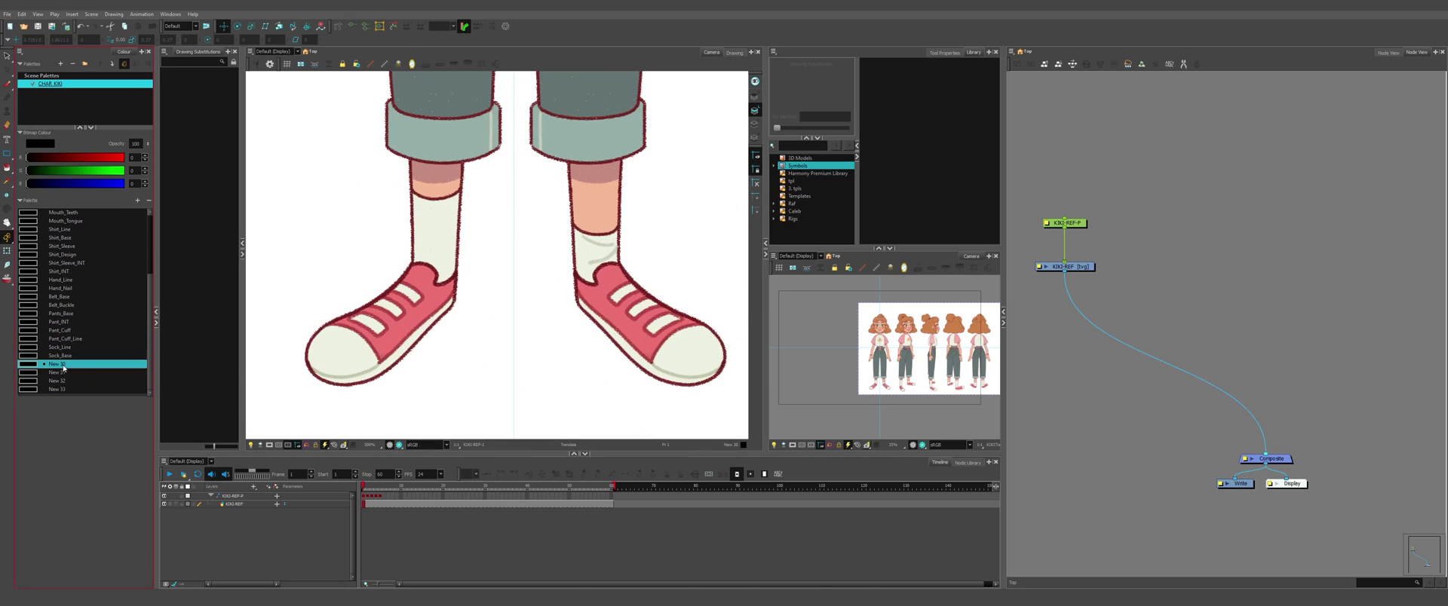
key(Return)
Step: Name the shoe swatches Shoe_Line_White, Shoe_Soul and Shoe_Toe_Base
text(Shoe_Line_White)
key(Return)
text(Shoe_Soul)
key(Return)
text(Shoe_Toe_Base)
Step: Move the bottom shoe swatch further up the list and rename shoe swatches as Shoe_Sole and Shoe_Base_Line
drag(66, 390, 71, 352)
double_click(70, 389)
text(Shoe_Sole)
double_click(70, 355)
text(Shoe_Base_Line)
key(Return)
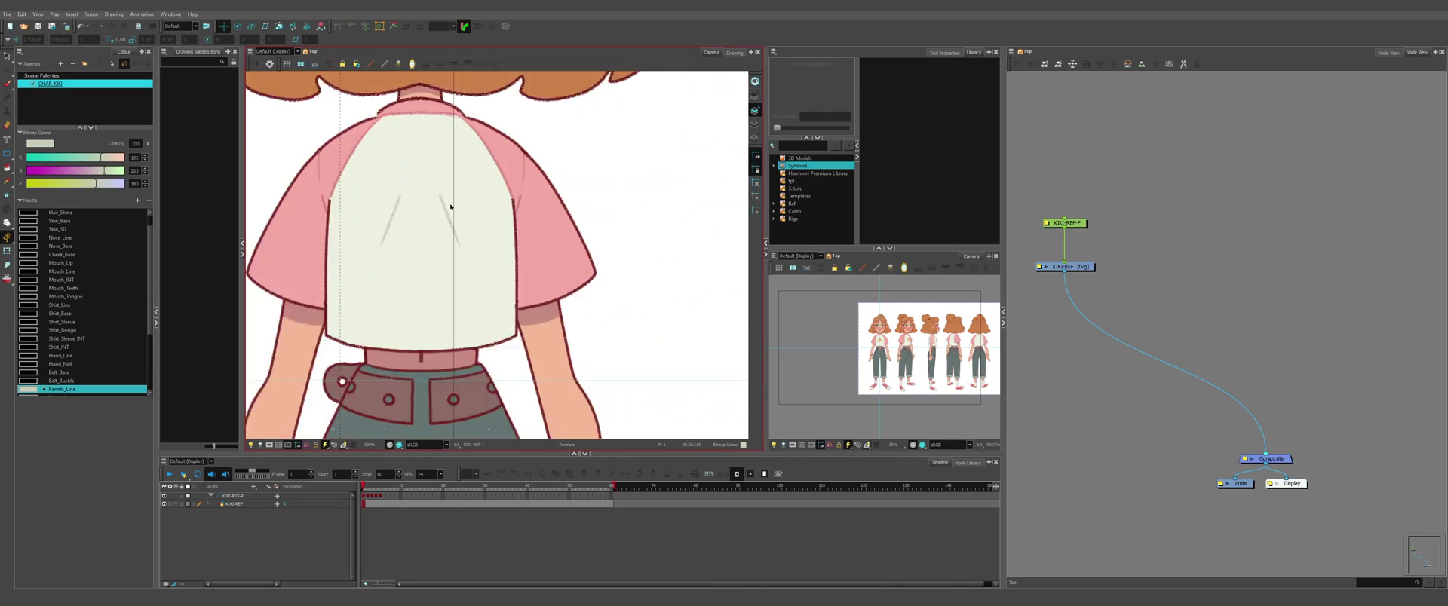
Step: Add Shirt_Sleeve_Line and Hair_Line swatches above their base colours and rename Shirt_Sleeve as Shirt_Sleeve_Base
scroll(61, 304, down, 2)
click(61, 305)
scroll(61, 305, up, 2)
scroll(61, 304, up, 2)
scroll(61, 305, down, 2)
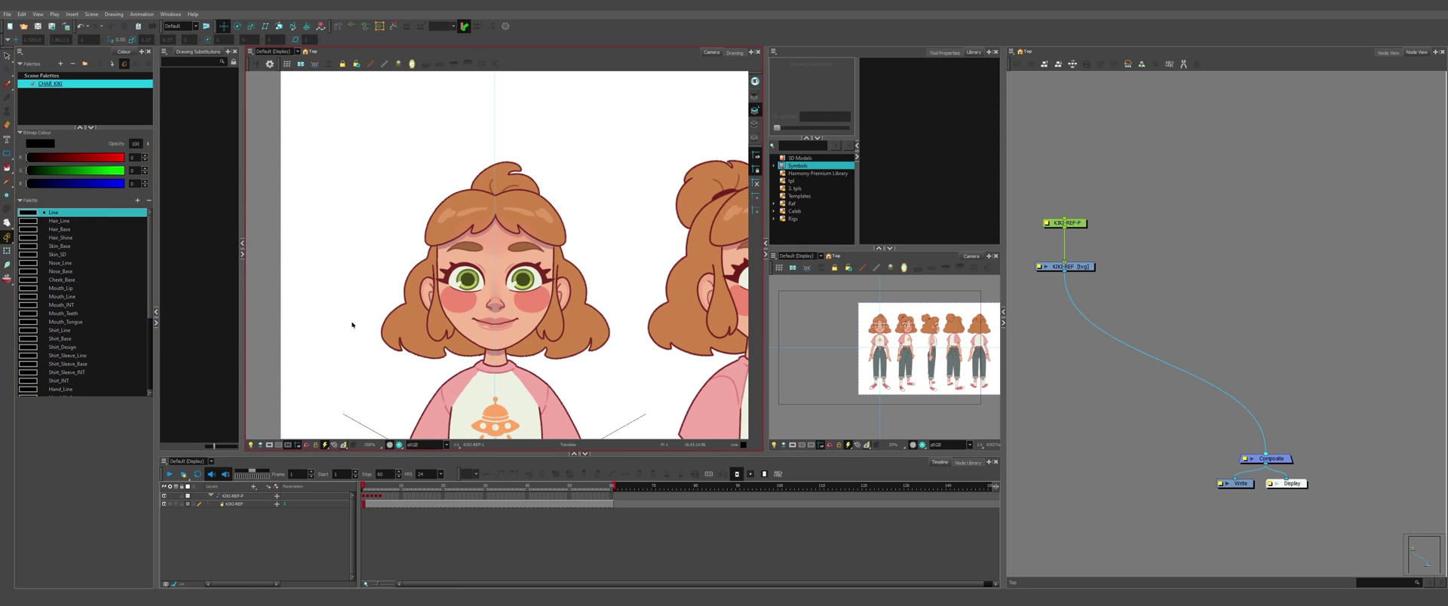
Step: Set the Line swatch's colour by sampling the dark red outline on the character reference
double_click(28, 212)
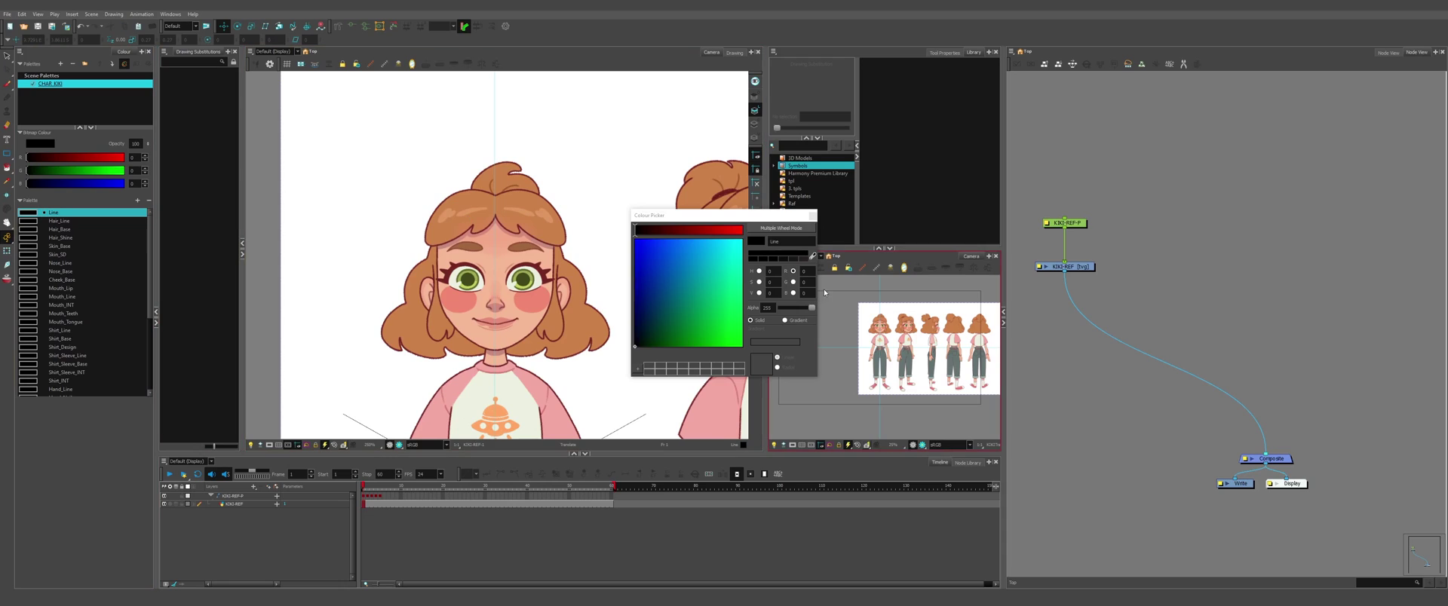
click(813, 255)
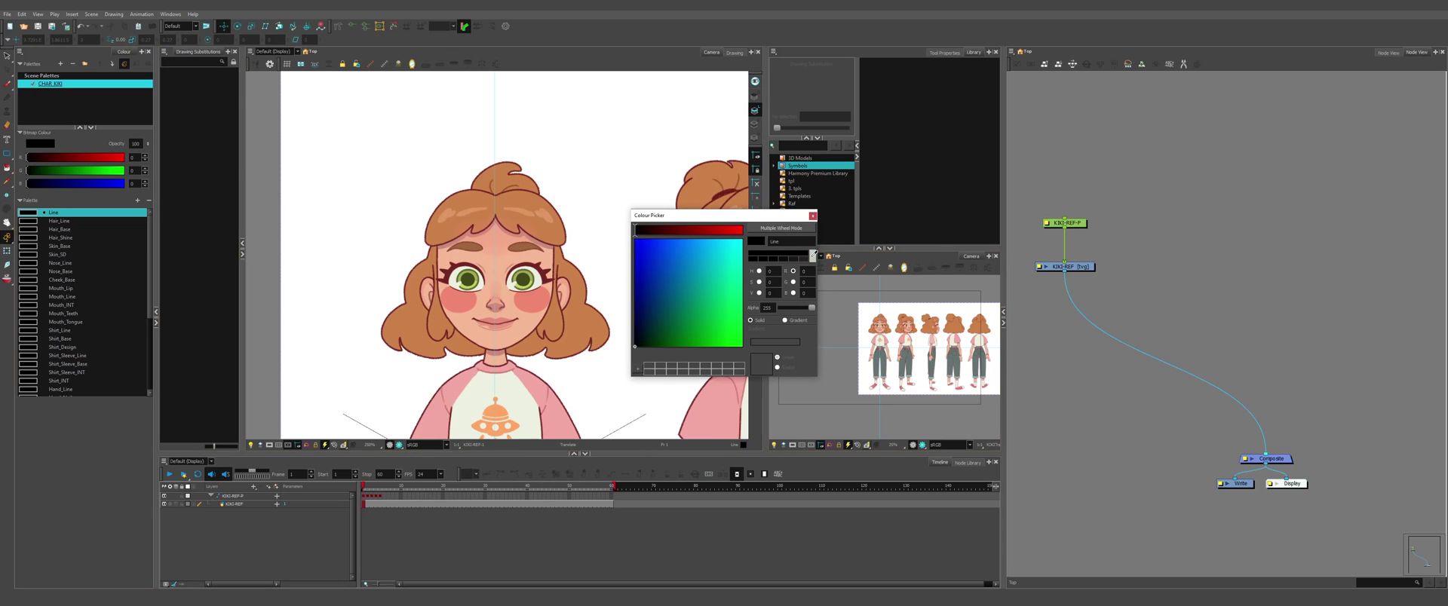
click(487, 264)
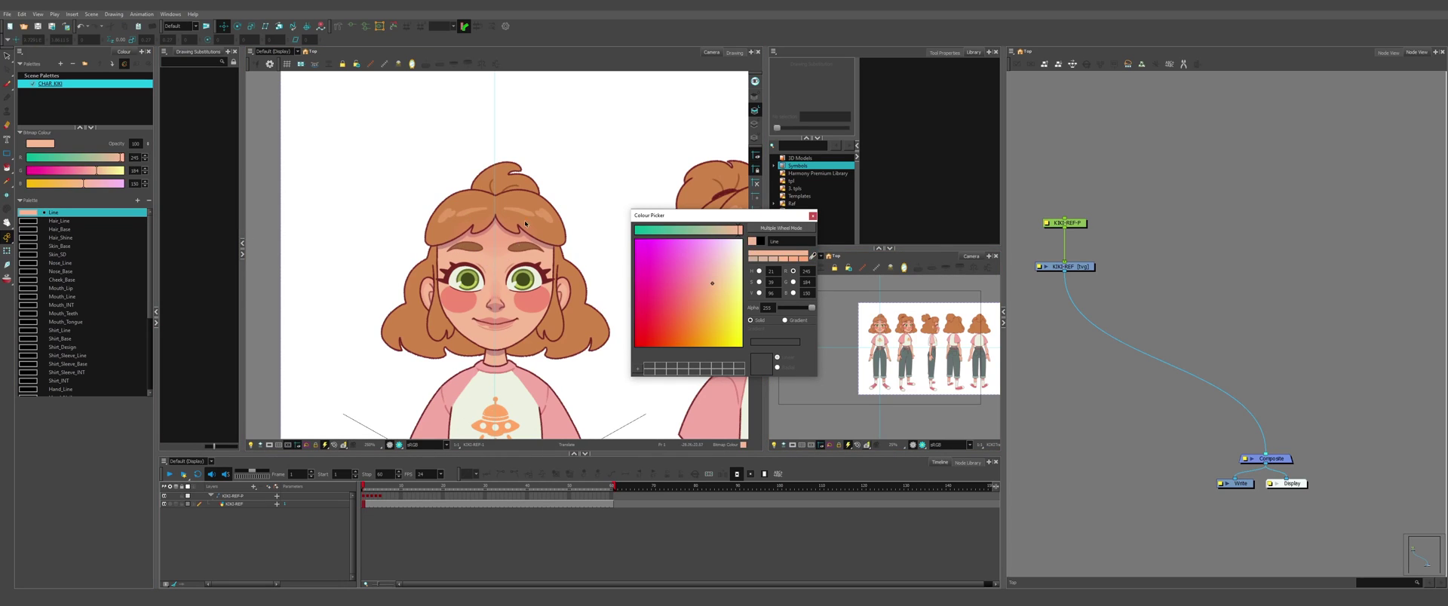
scroll(524, 223, up, 6)
click(513, 188)
Step: Sample the reference hair to set the colours of Hair_Line, Hair_Base and Hair_Shine
scroll(513, 189, down, 5)
click(60, 221)
click(490, 181)
click(60, 230)
click(453, 196)
click(61, 238)
click(813, 256)
click(573, 278)
Step: Sample the face for the Skin_Base and Skin_SD colours, and add a Skin_Line swatch above Skin_Base
scroll(498, 256, down, 3)
click(60, 246)
scroll(453, 286, up, 3)
click(60, 254)
click(445, 309)
click(137, 200)
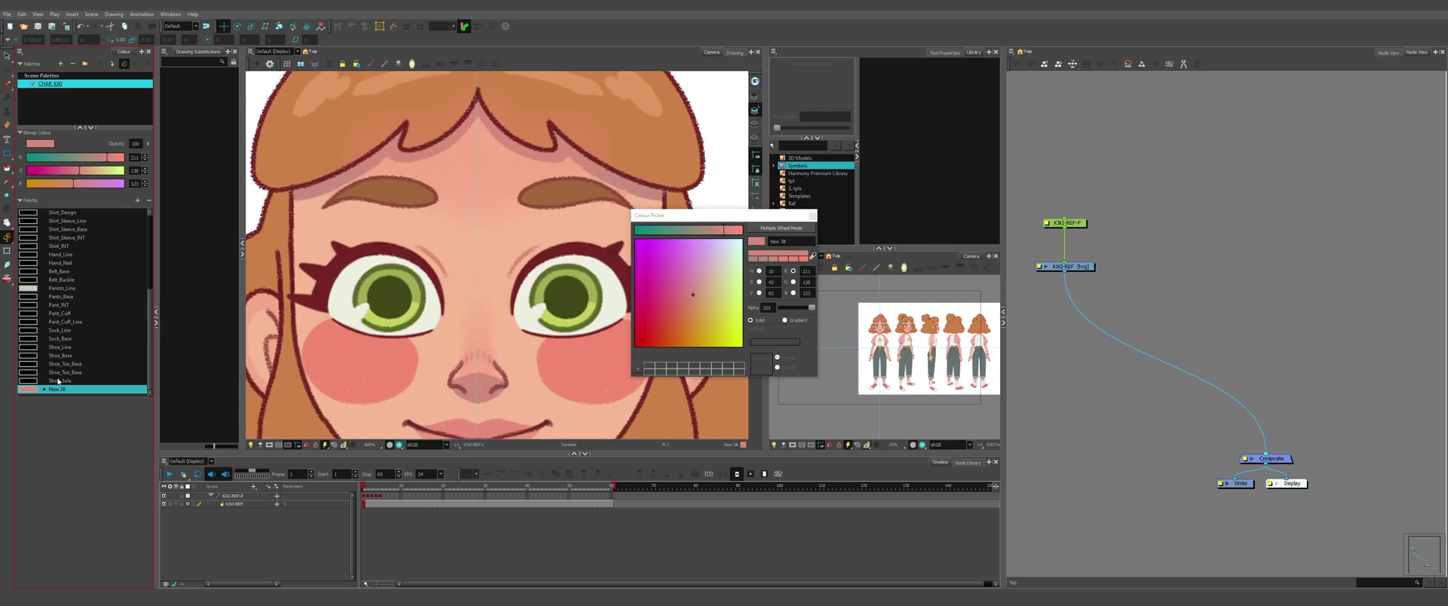
scroll(60, 317, up, 5)
Step: Set the Nose_Line and Nose_Base colours by sampling the reference face
click(60, 271)
scroll(367, 184, up, 4)
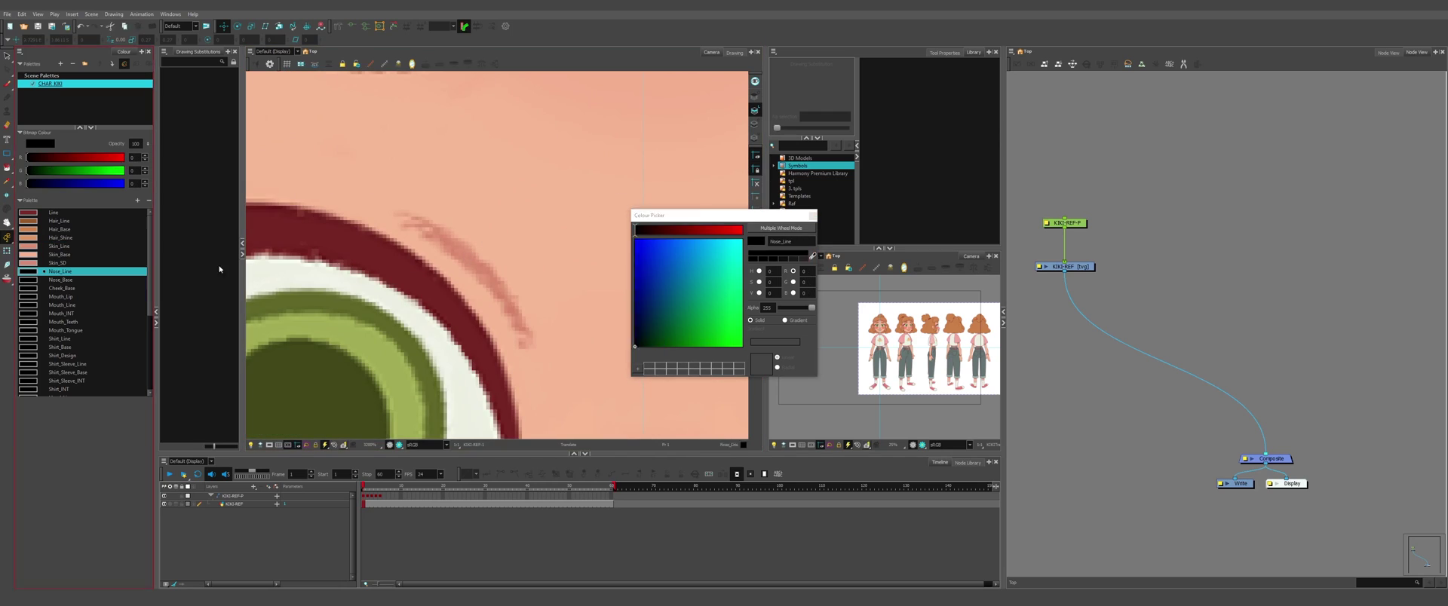
scroll(368, 183, down, 6)
scroll(382, 295, up, 7)
click(584, 238)
click(60, 279)
scroll(485, 285, down, 1)
click(513, 249)
scroll(409, 287, down, 5)
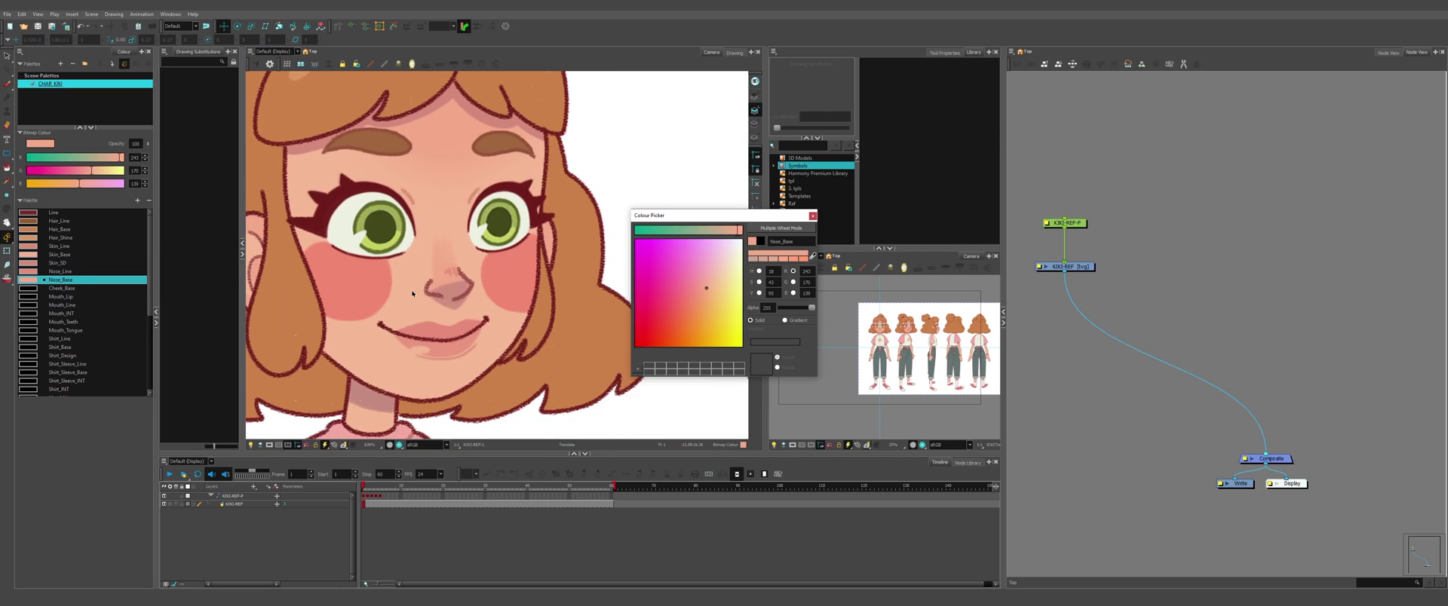
Step: Set the Cheek_Base, Mouth_Lip and Mouth_Line colours by sampling the cheek, lips and mouth line
click(61, 288)
click(352, 294)
click(60, 297)
scroll(422, 332, up, 4)
click(422, 331)
click(60, 305)
click(336, 279)
Step: Set the Mouth_INT swatch to bright green
click(60, 313)
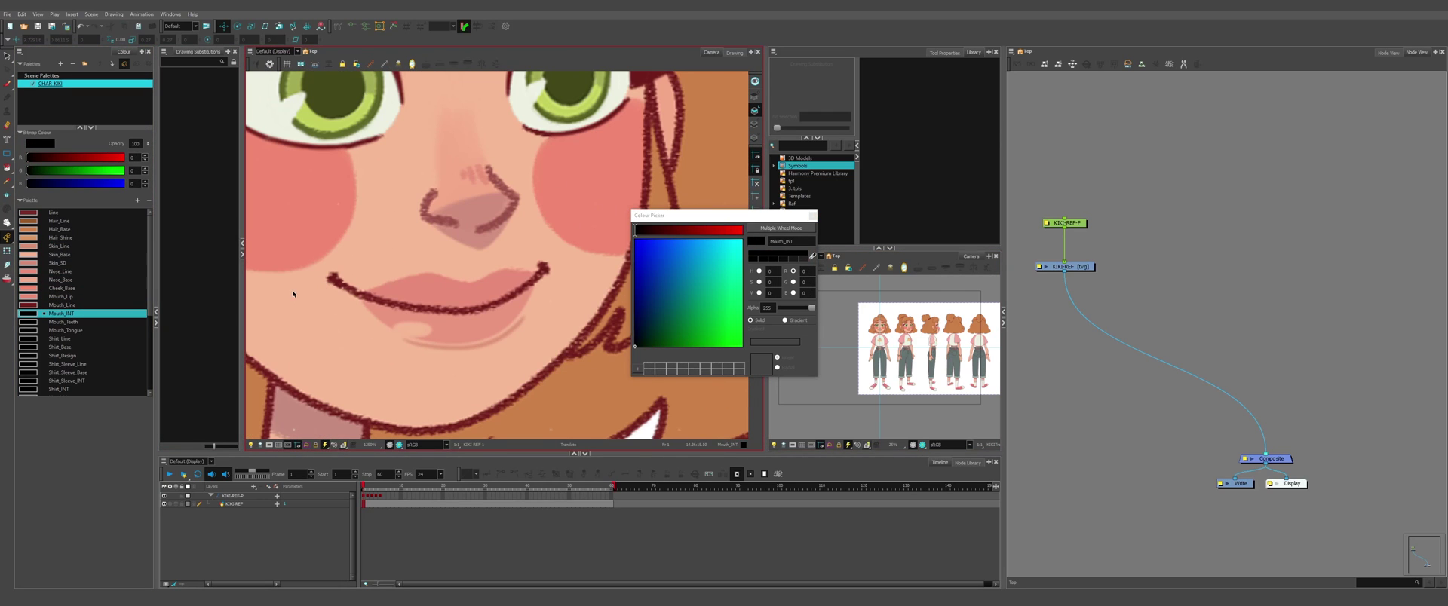
scroll(404, 282, down, 10)
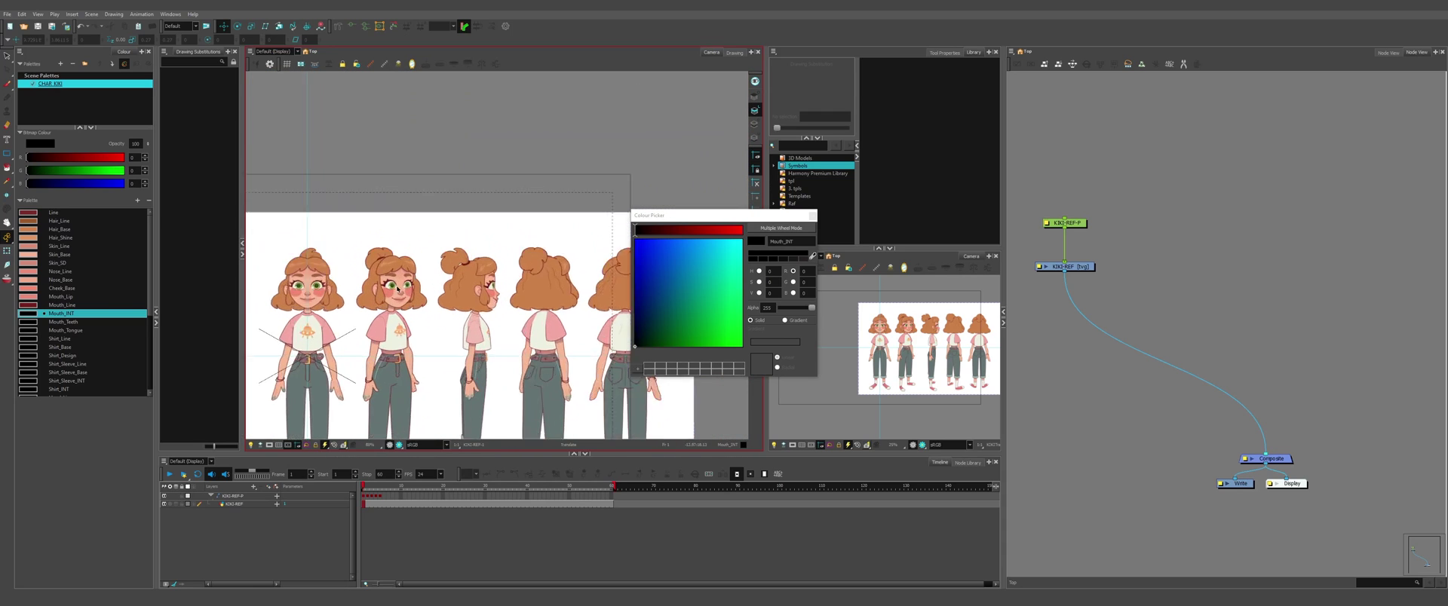
scroll(399, 288, up, 10)
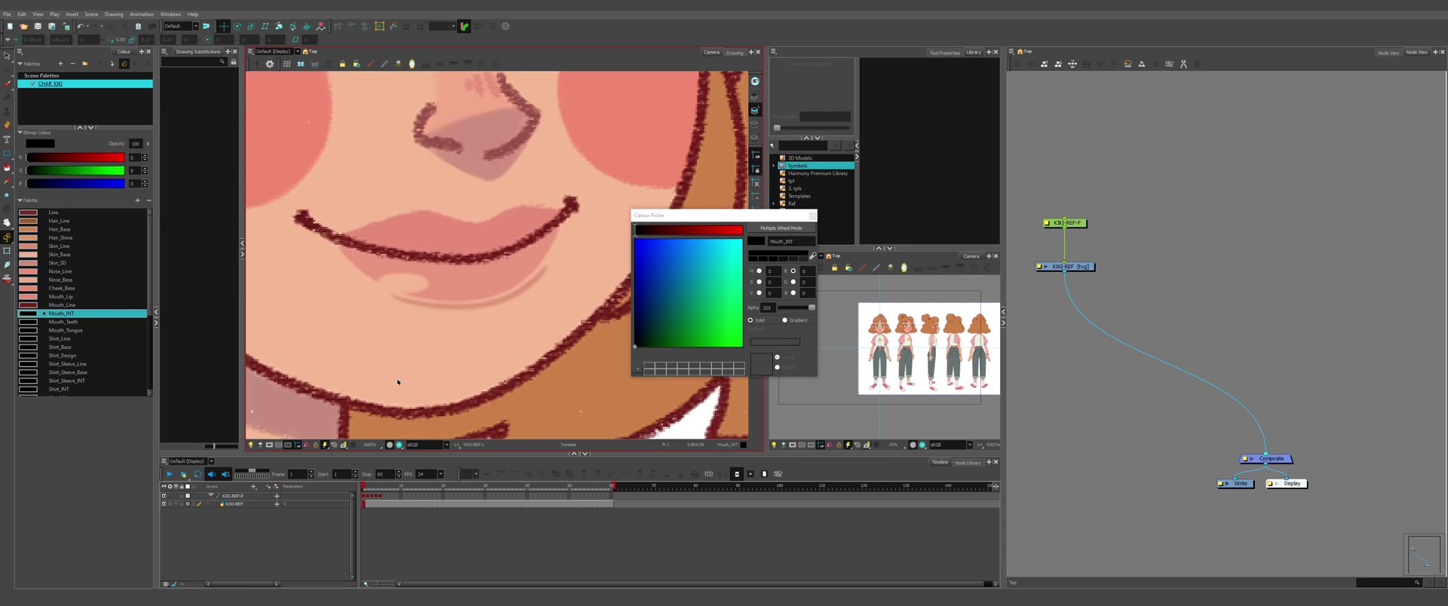
scroll(388, 371, down, 2)
scroll(421, 288, up, 2)
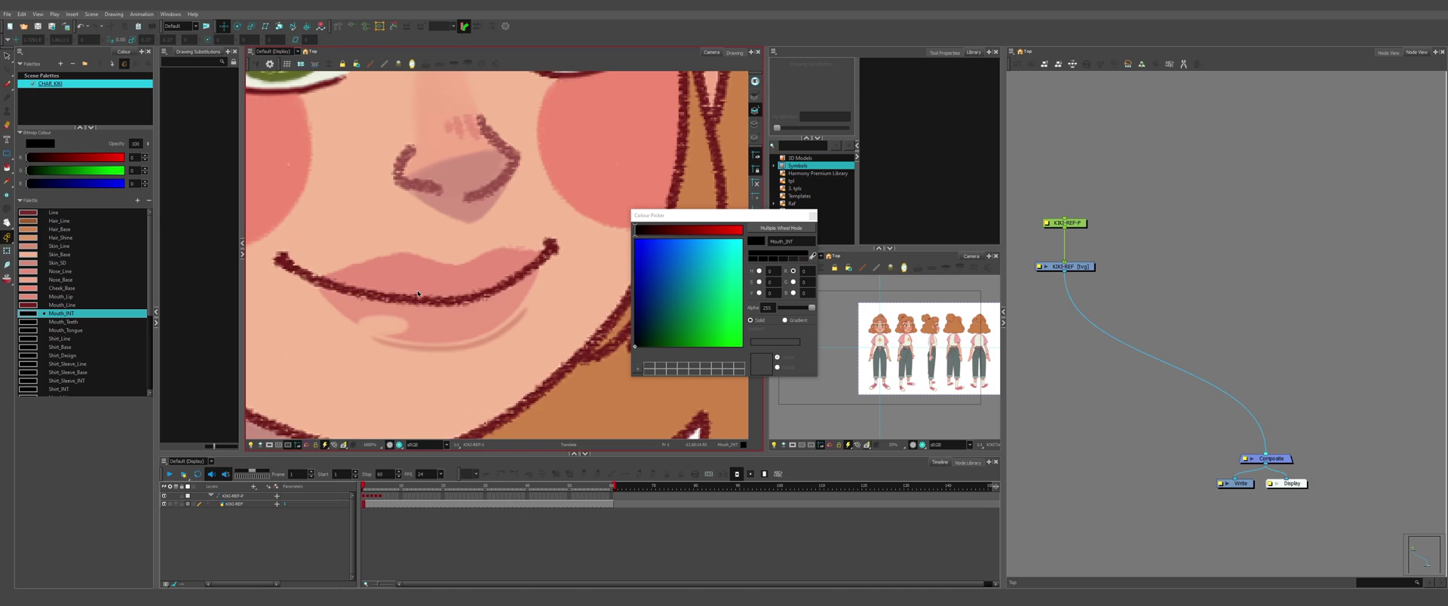
drag(709, 329, 810, 408)
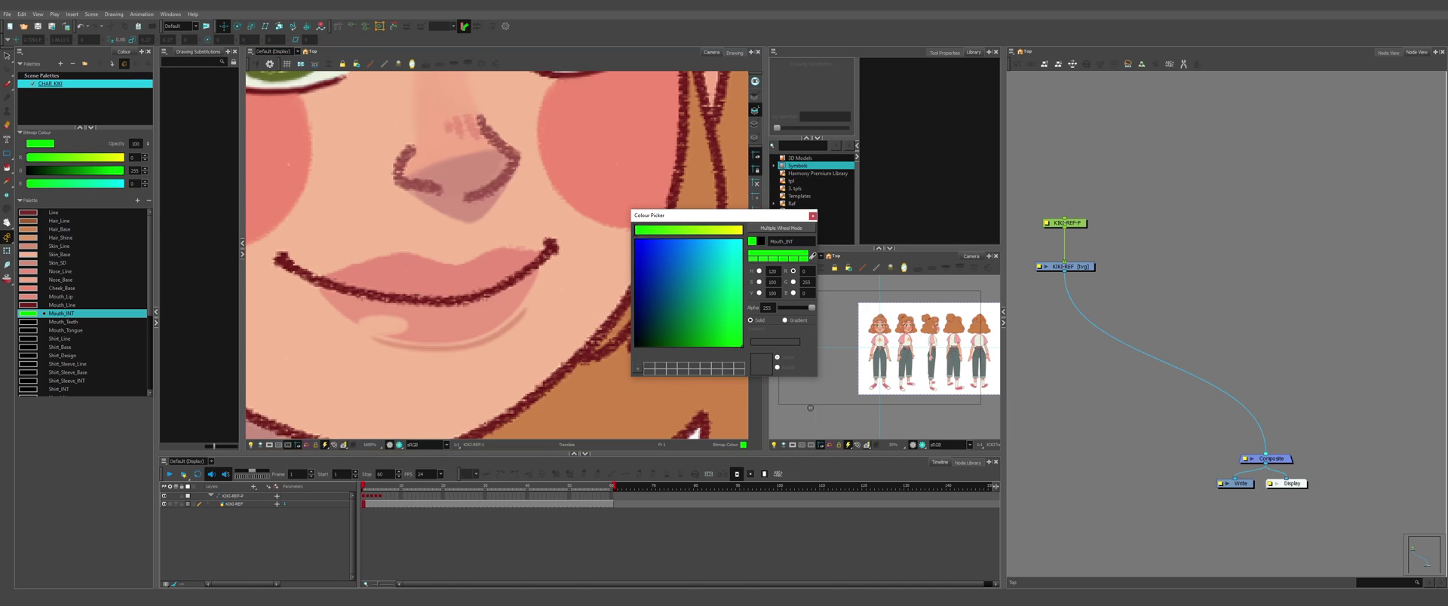
Step: Set the Mouth_Teeth swatch to bright magenta and the Mouth_Tongue swatch to yellow
click(128, 322)
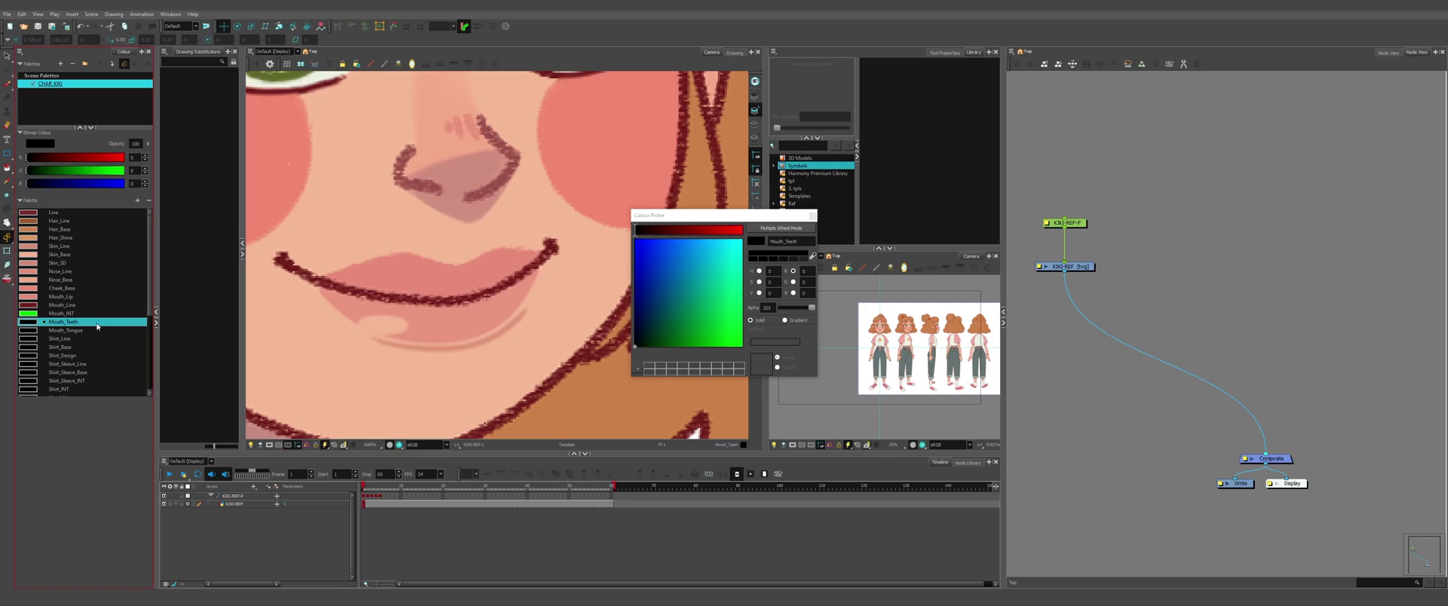
click(792, 282)
drag(717, 268, 810, 211)
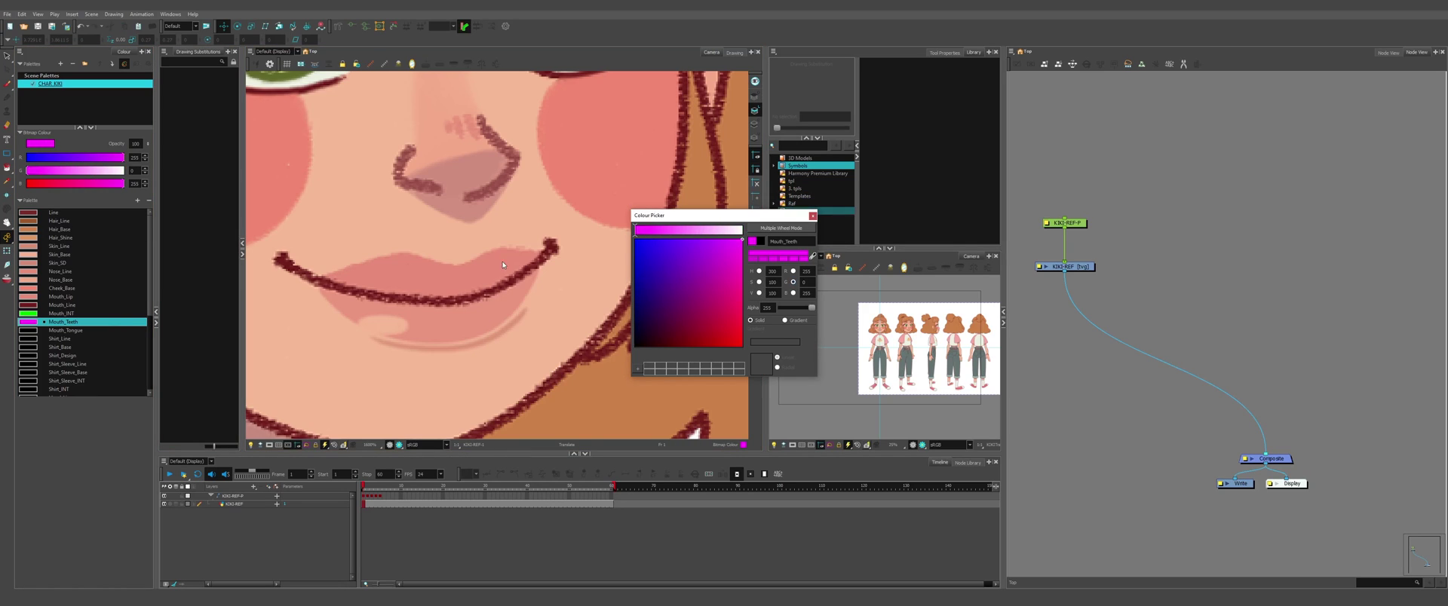
click(72, 330)
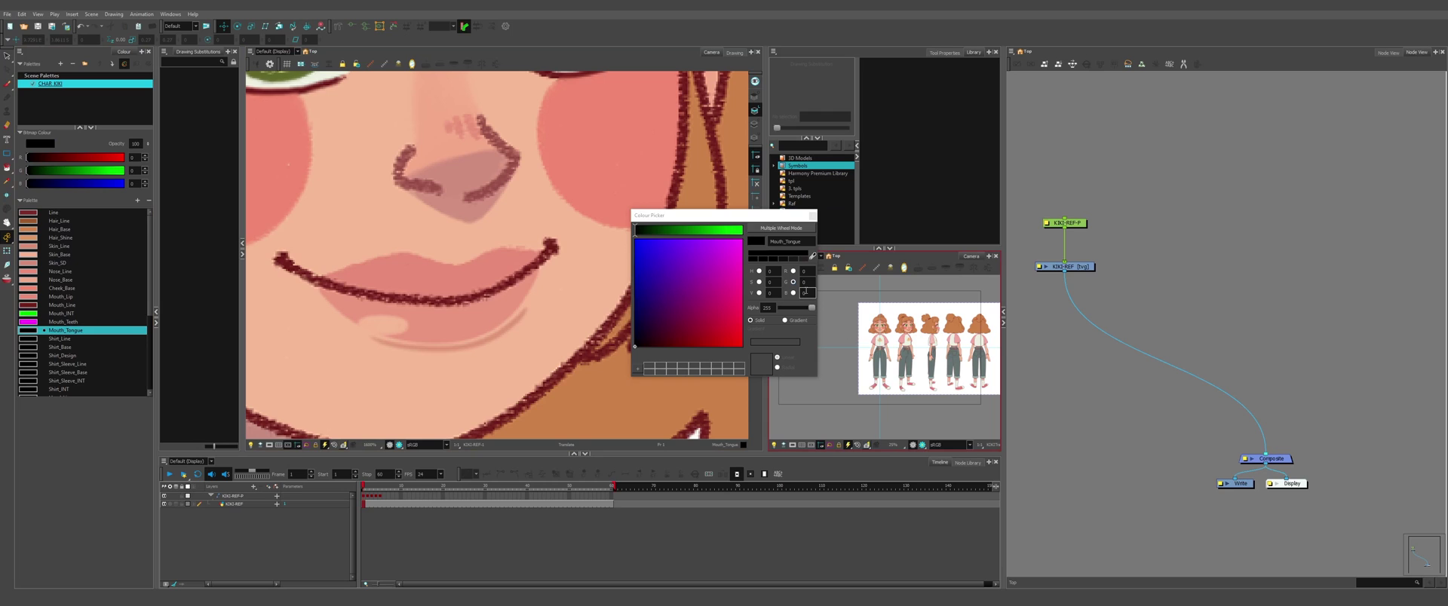
click(793, 292)
drag(718, 291, 835, 191)
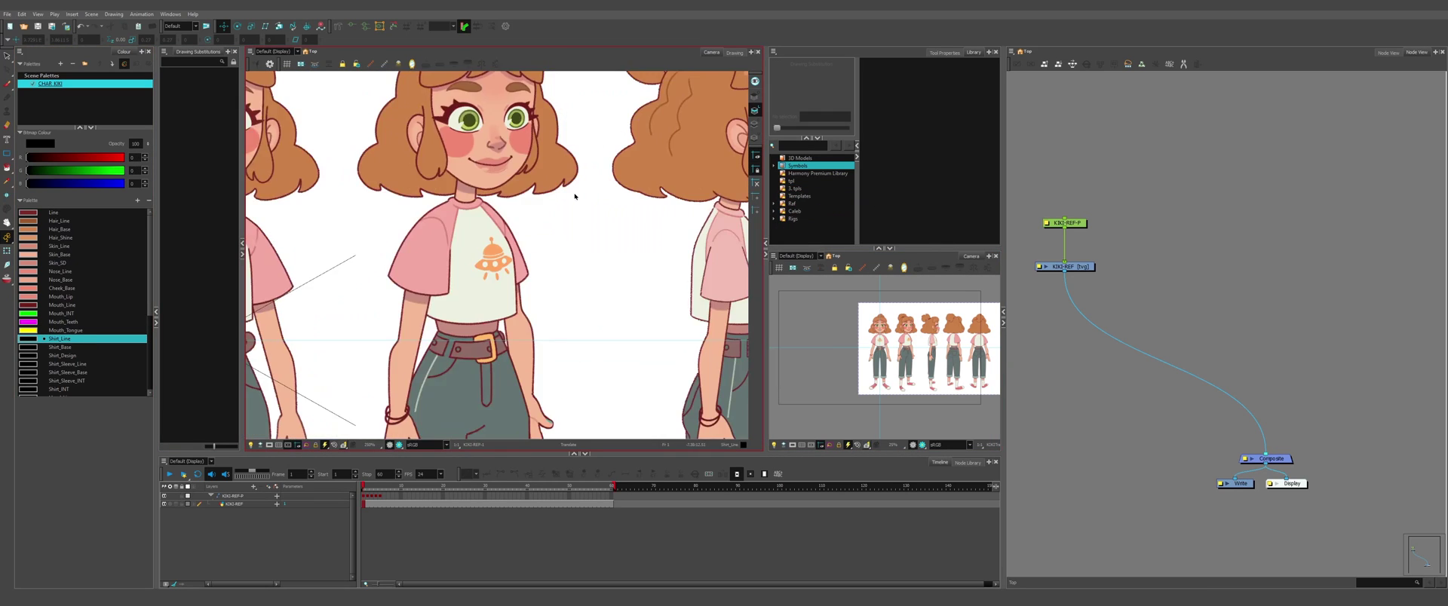
Step: Set Shirt_Line from the crease line on the back of the shirt and Shirt_Base from the shirt's pale fill
scroll(323, 238, up, 3)
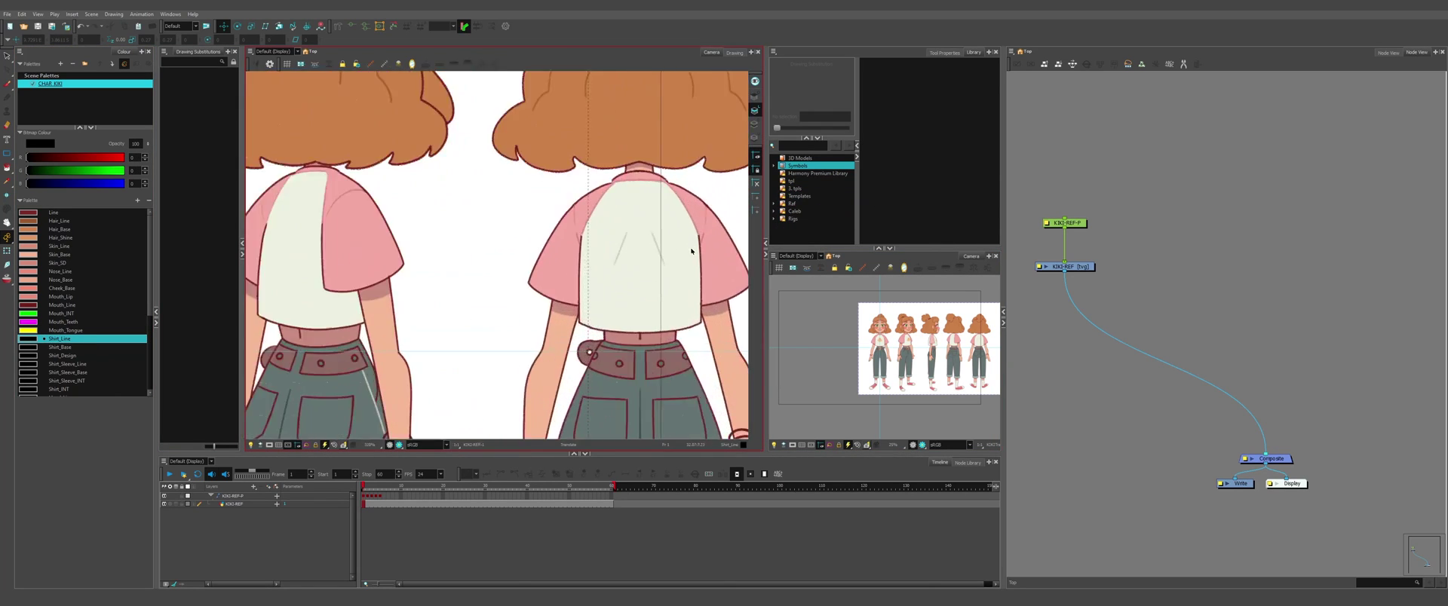
scroll(611, 253, up, 8)
double_click(27, 338)
click(812, 255)
click(490, 249)
scroll(535, 248, down, 5)
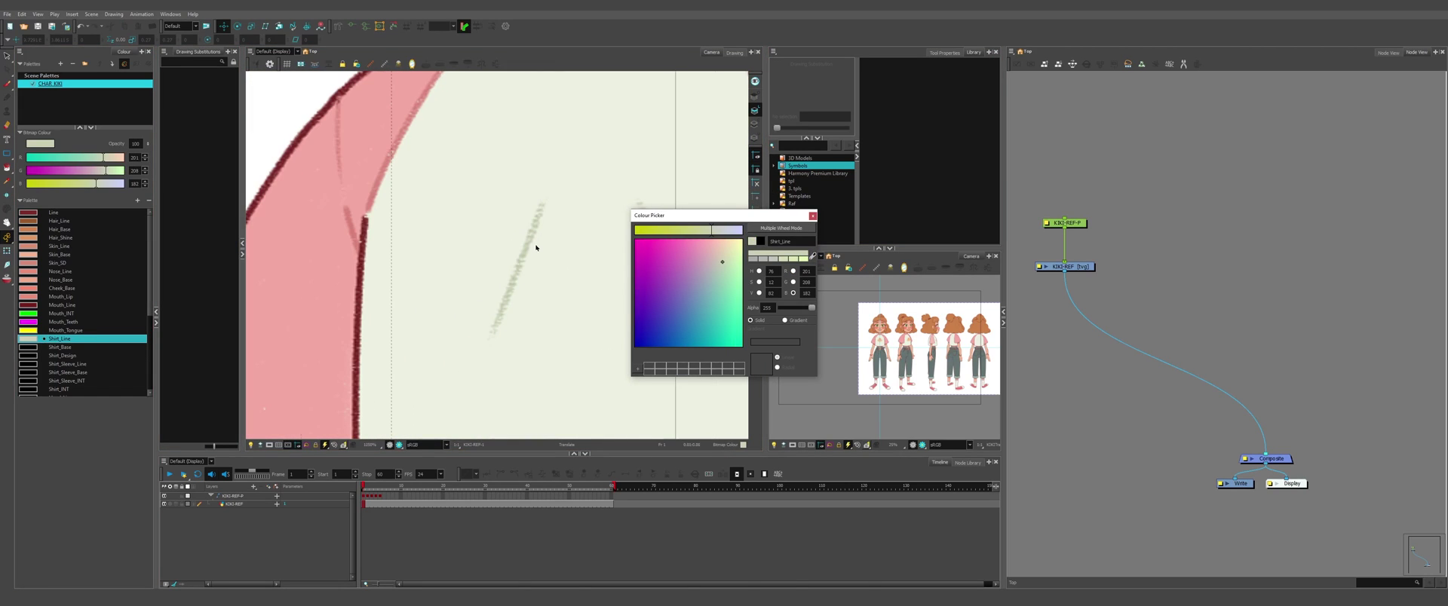
click(62, 347)
click(812, 256)
click(482, 248)
Step: Set the Shirt_Design colour by sampling the orange spaceship on the shirt
click(62, 355)
scroll(424, 233, down, 6)
scroll(369, 195, up, 6)
click(812, 256)
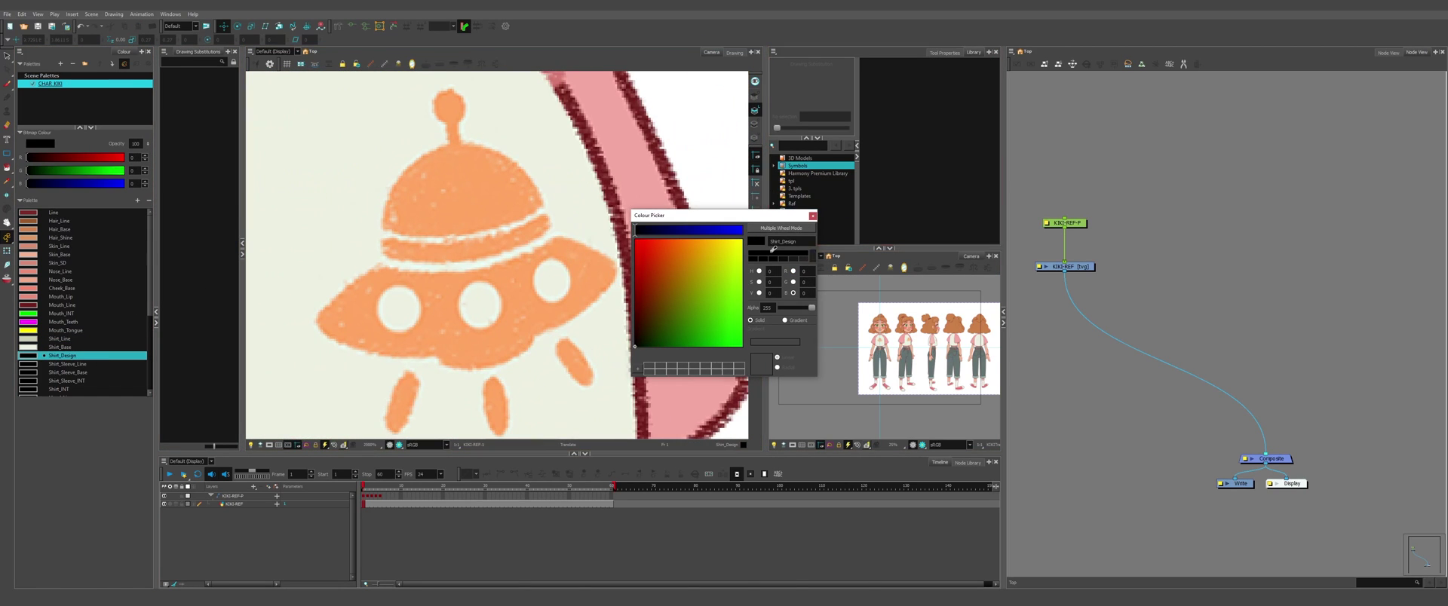
click(528, 211)
Step: Set Shirt_Sleeve_Line from the sleeve's seam line and Shirt_Sleeve_Base from its pink fill
click(67, 363)
scroll(427, 246, down, 4)
scroll(352, 279, up, 3)
scroll(480, 295, down, 1)
scroll(588, 128, up, 3)
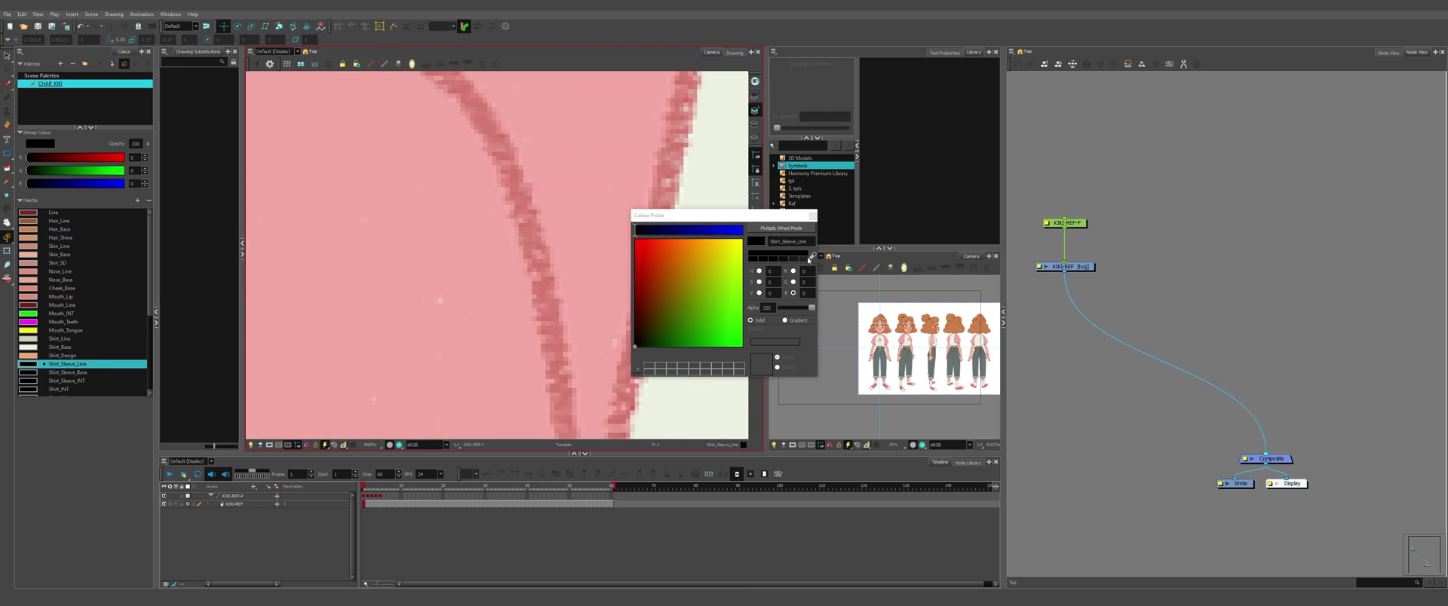
click(812, 256)
click(483, 113)
scroll(445, 106, down, 5)
click(67, 372)
click(812, 255)
click(423, 227)
Step: Set Shirt_Sleeve_INT to the sampled sleeve pink, darkened slightly
click(67, 381)
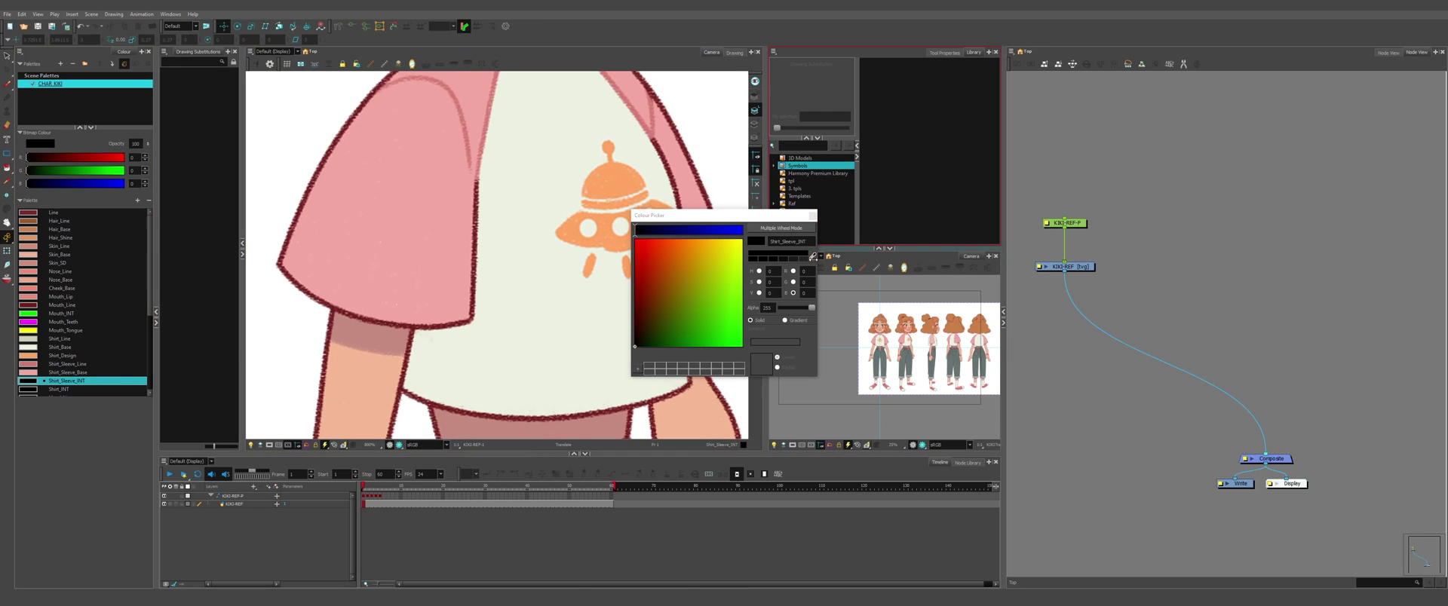
click(813, 258)
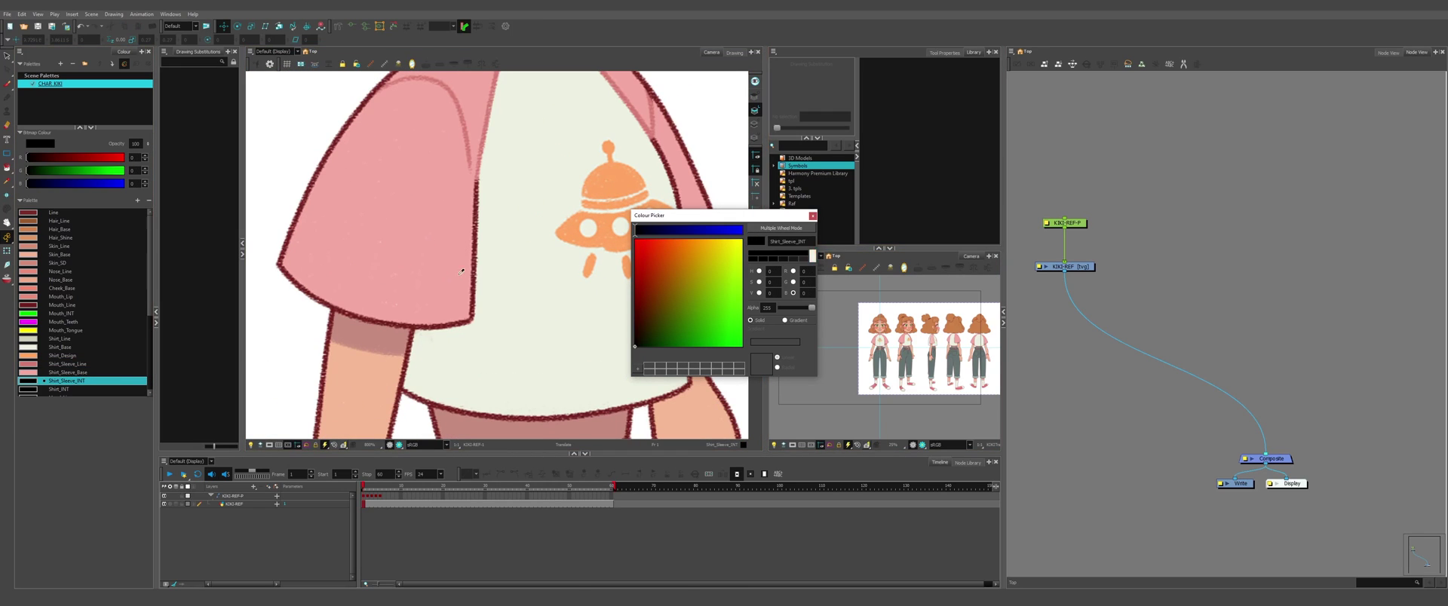
click(375, 268)
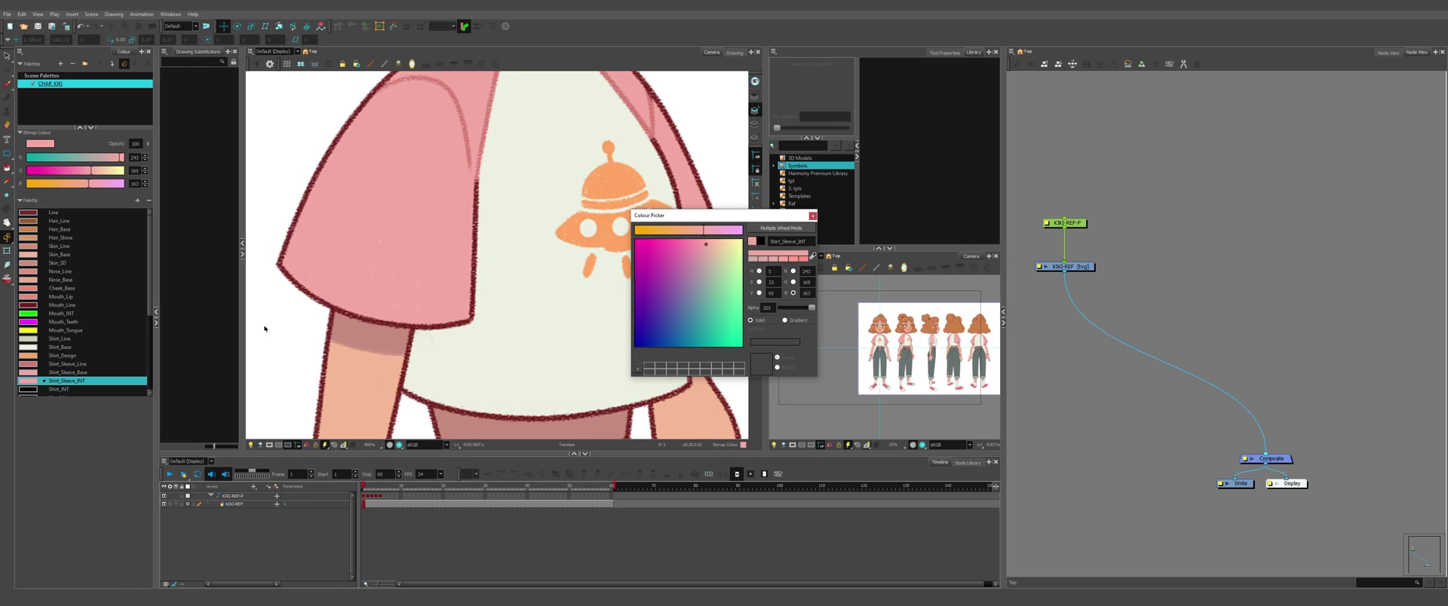
scroll(313, 289, up, 1)
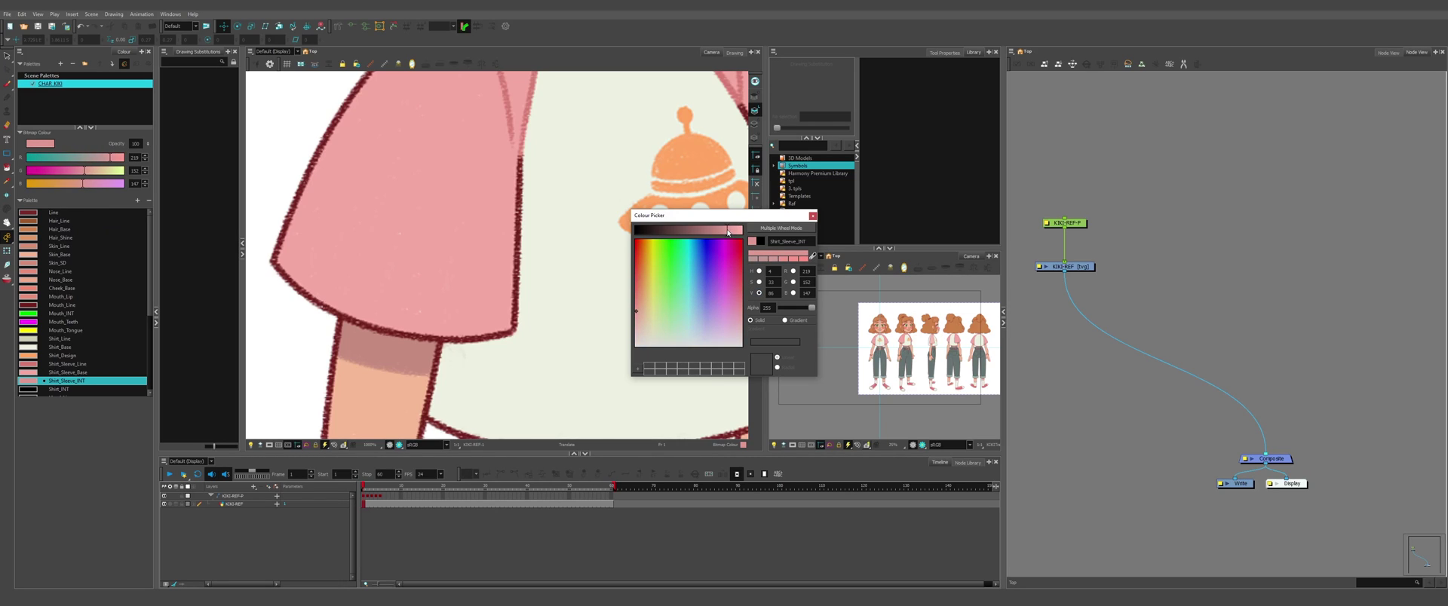
Step: Set Shirt_INT to a slightly darkened sample of the shirt's pale fill and move it directly below Shirt_Base
click(78, 390)
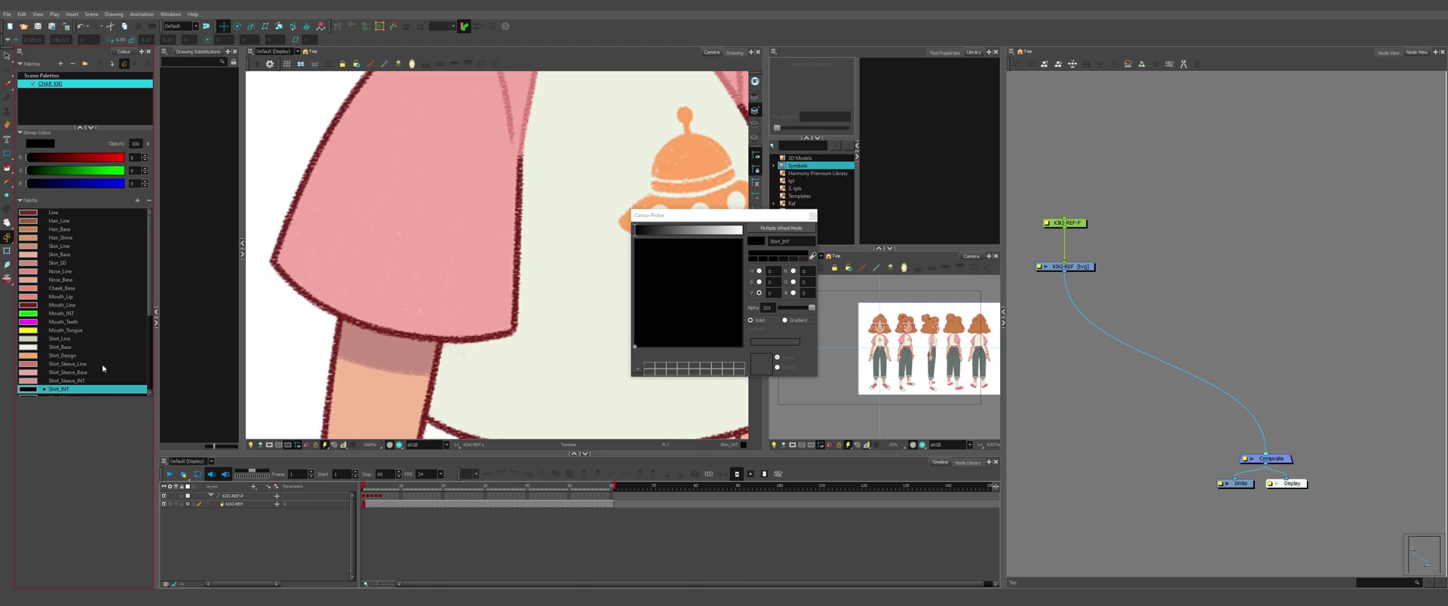
scroll(467, 339, down, 1)
drag(468, 340, 353, 219)
click(518, 259)
drag(736, 230, 730, 230)
drag(70, 366, 69, 330)
Step: Sample the reference to set the colours of Hand_Line, Hand_Nail, Belt_Base and Belt_Buckle
scroll(70, 330, down, 3)
click(69, 296)
scroll(377, 249, up, 1)
click(70, 305)
click(69, 313)
click(468, 264)
click(70, 322)
click(812, 256)
click(545, 197)
Step: Sample the reference trousers and shoe to set the Pants_Base, Pant_INT, Pant_Cuff, Pant_Cuff_Line and Shoe_Line colours
click(91, 330)
scroll(483, 256, down, 4)
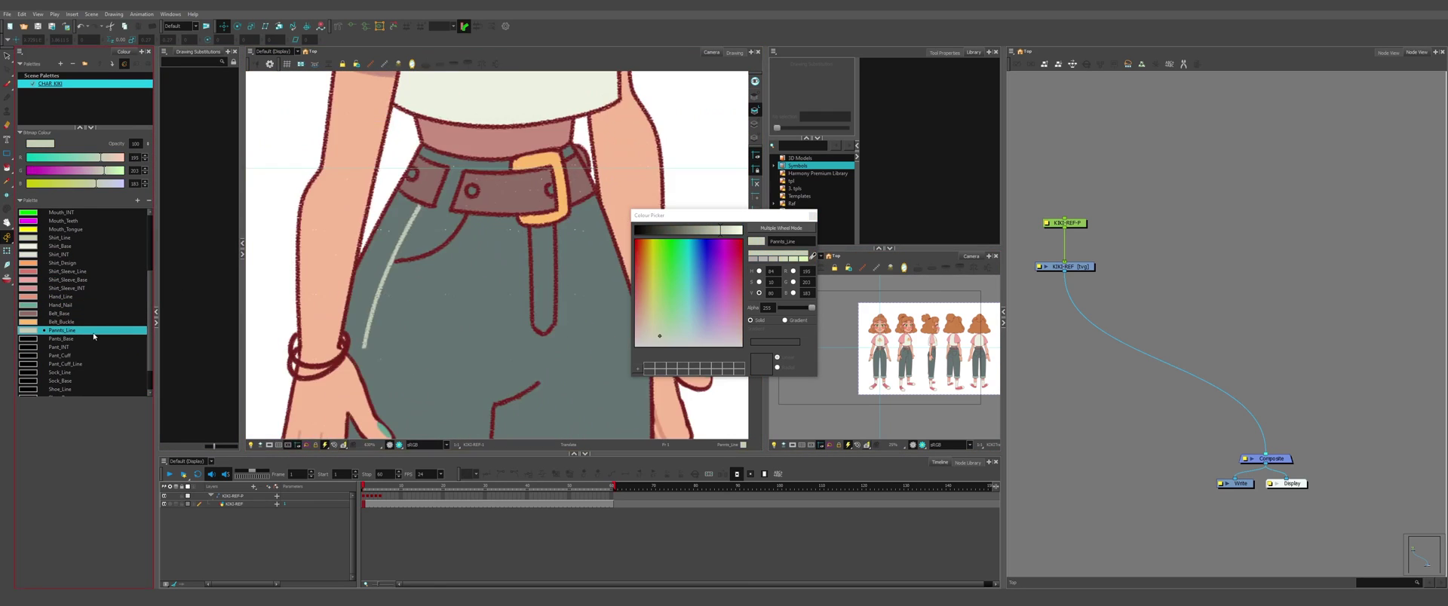
click(94, 339)
click(93, 347)
scroll(482, 325, up, 3)
click(106, 356)
click(118, 364)
click(113, 390)
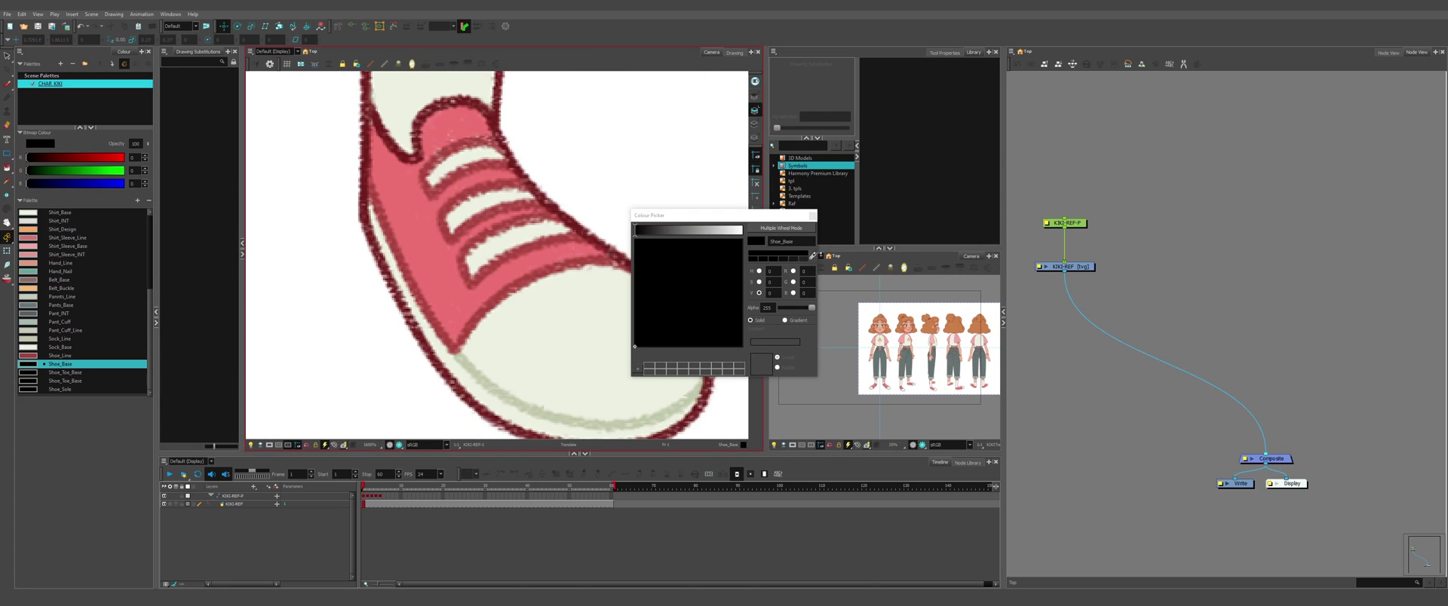
Step: Sample the reference shoe to set the Shoe_Base, Shoe_Toe_Line, Shoe_Toe_Base and Shoe_Sole colours
scroll(85, 370, down, 2)
click(85, 381)
click(85, 389)
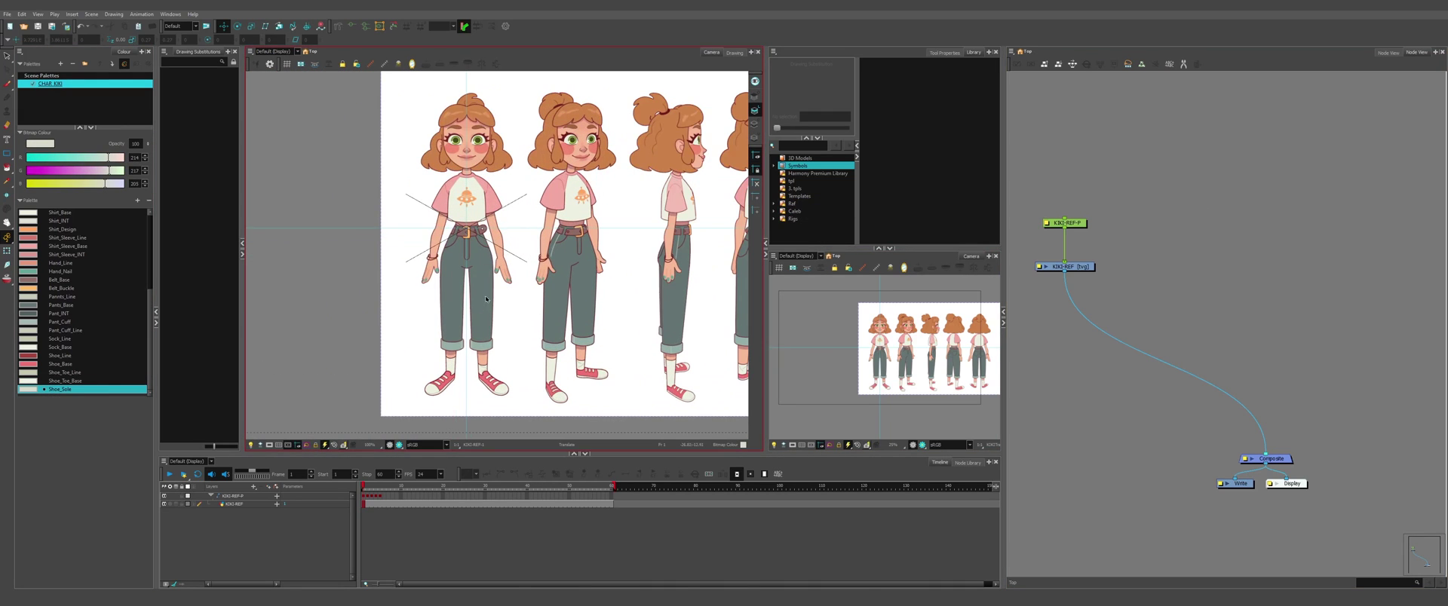
click(232, 544)
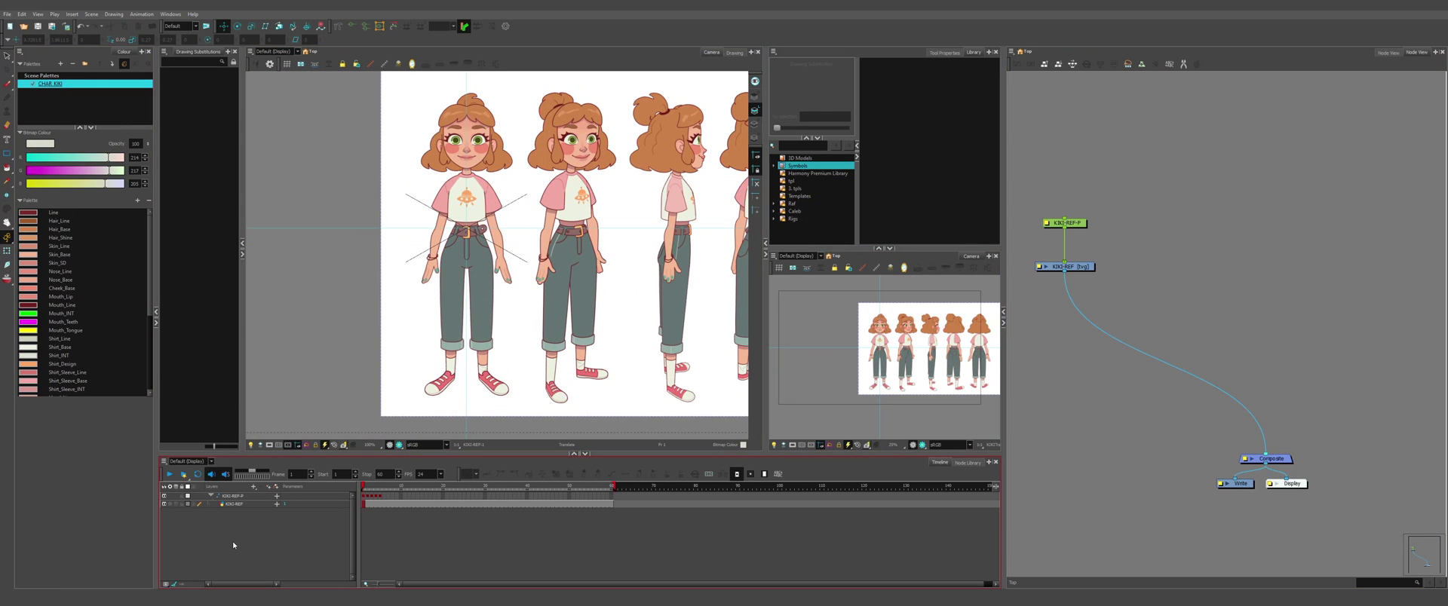
scroll(388, 281, down, 3)
scroll(407, 261, up, 2)
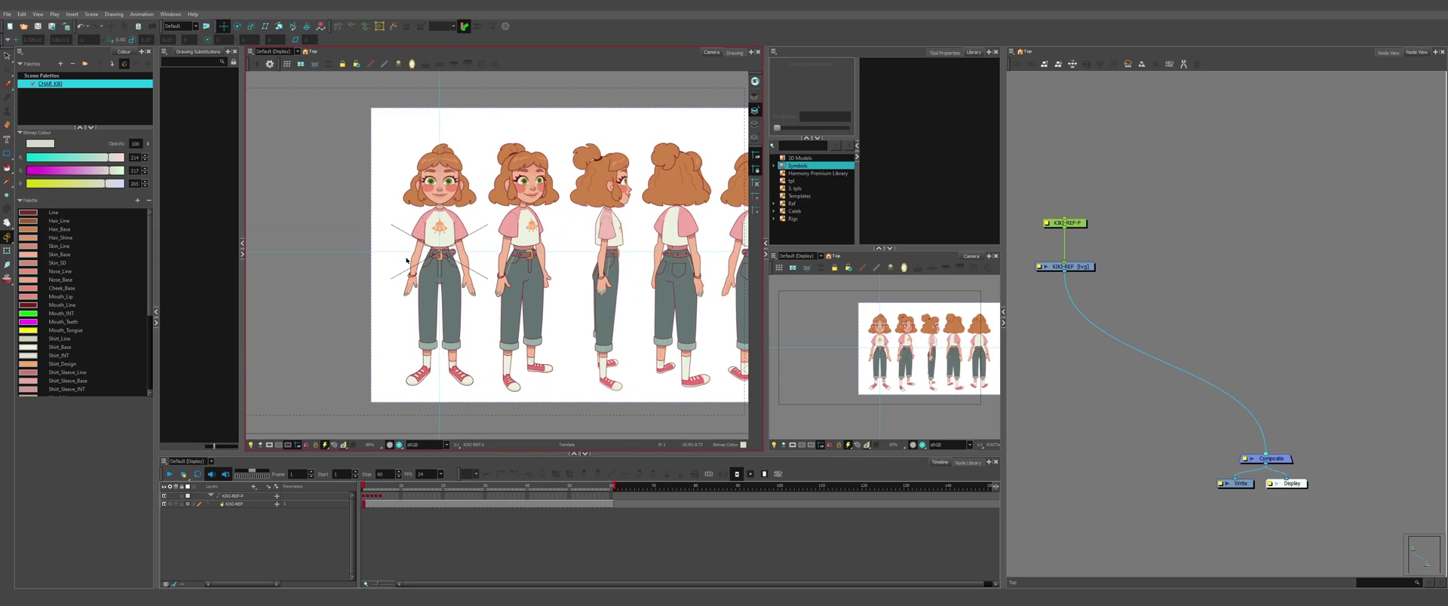
Step: Add a Colour Card node and connect it to the Composite
click(1308, 370)
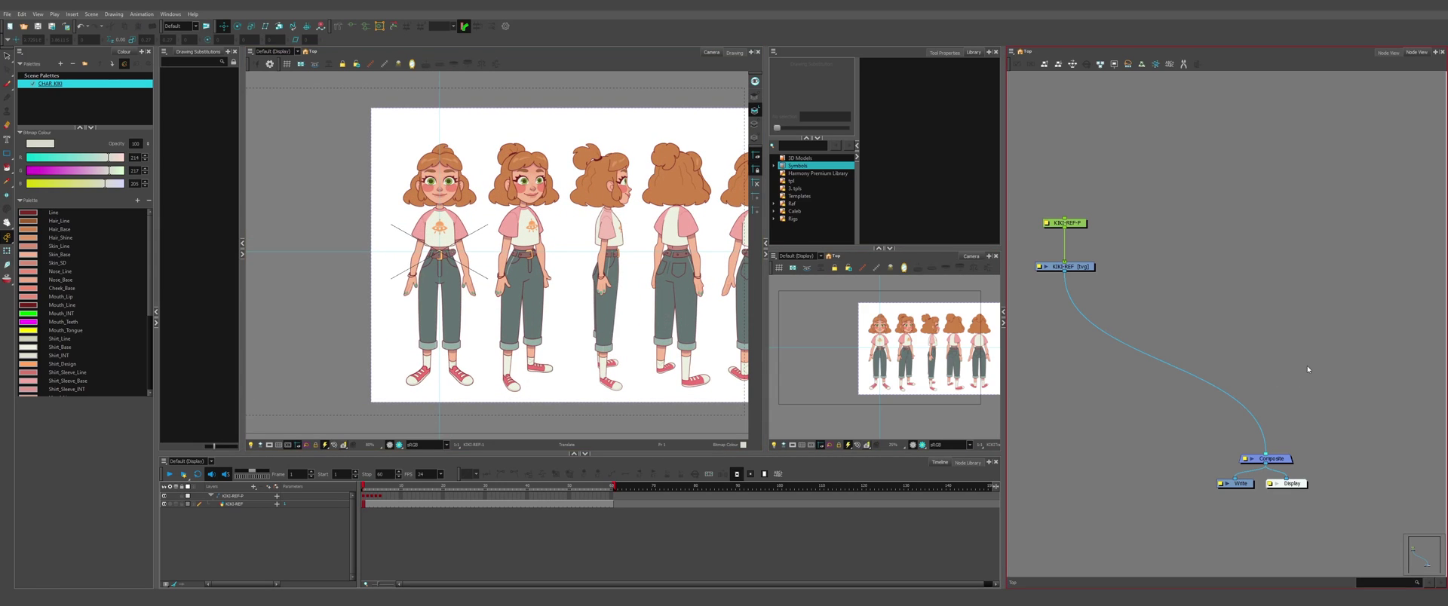
key(Tab)
text(car)
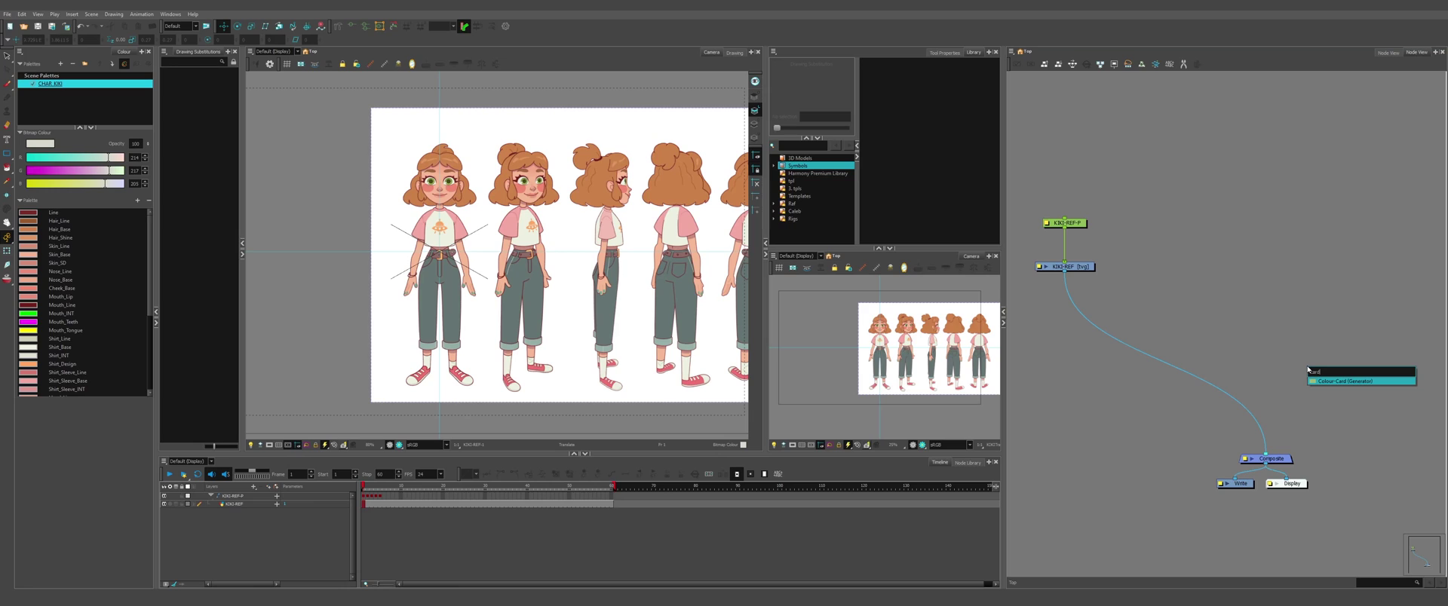
key(Return)
drag(1333, 365, 1273, 456)
click(1334, 360)
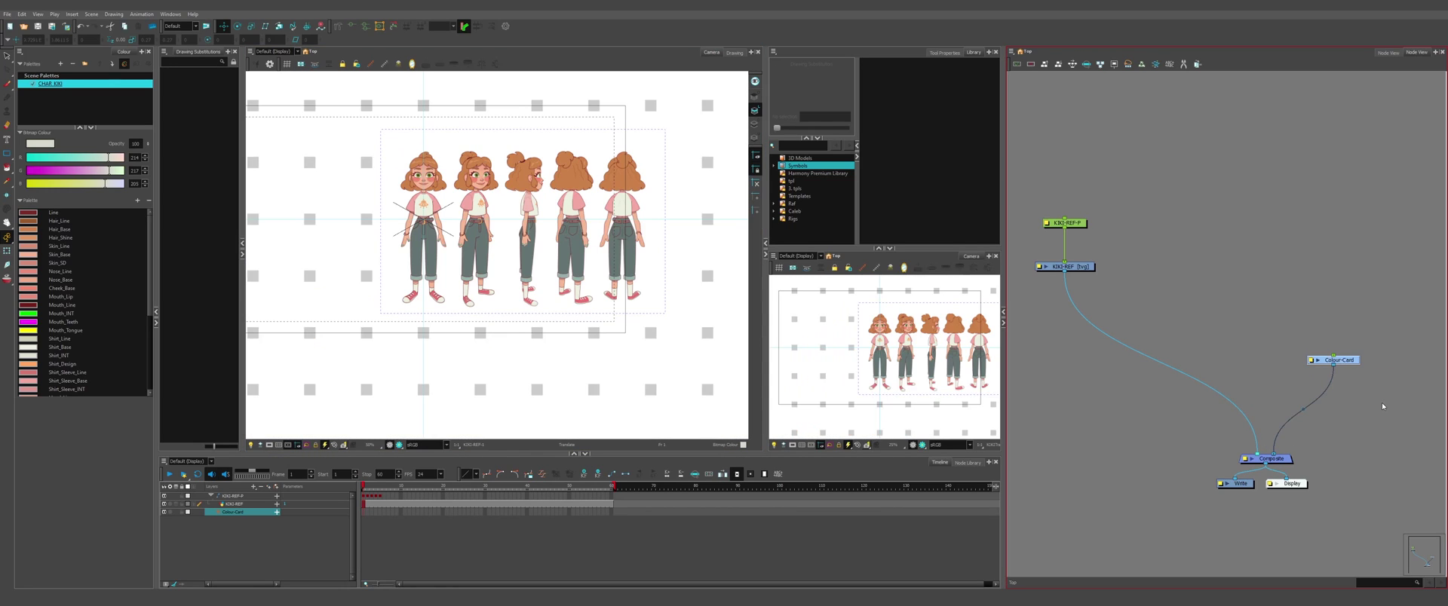
Step: Disable and re-enable the Colour Card node to compare the scene background with and without it
key(a)
key(d)
key(a)
key(d)
key(a)
click(1382, 400)
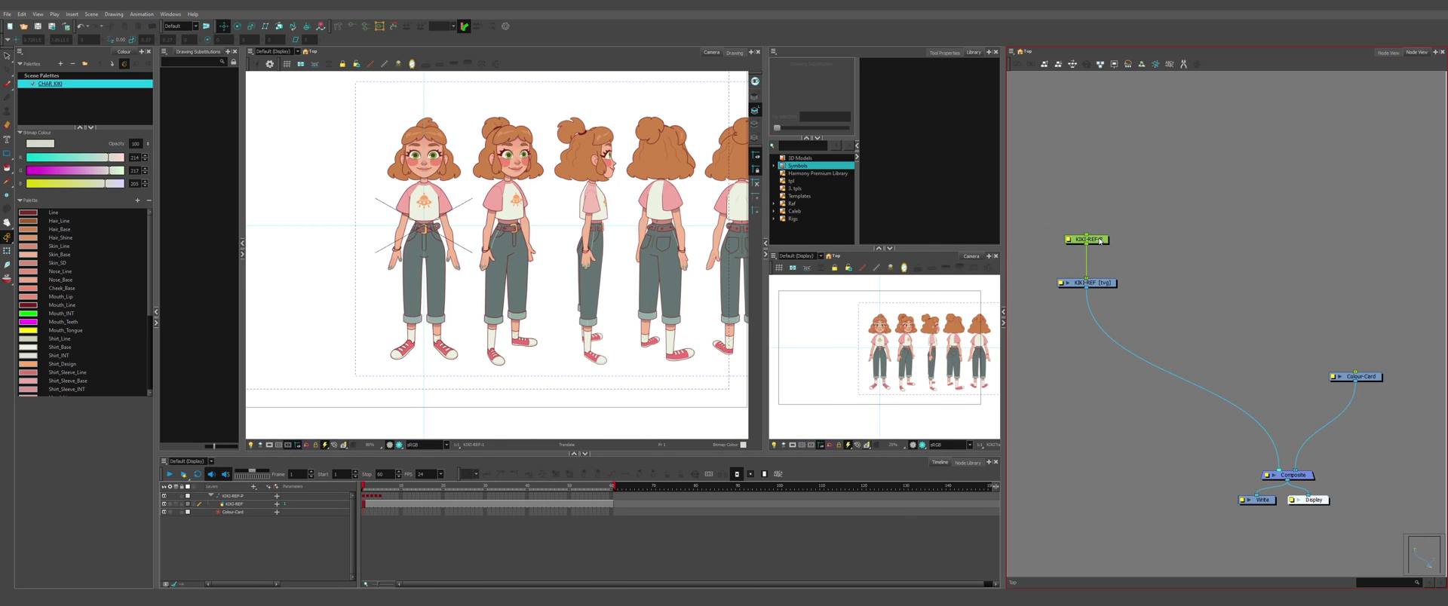
Step: Nudge the KIKI-REF-P peg slightly along the Z axis
click(1100, 240)
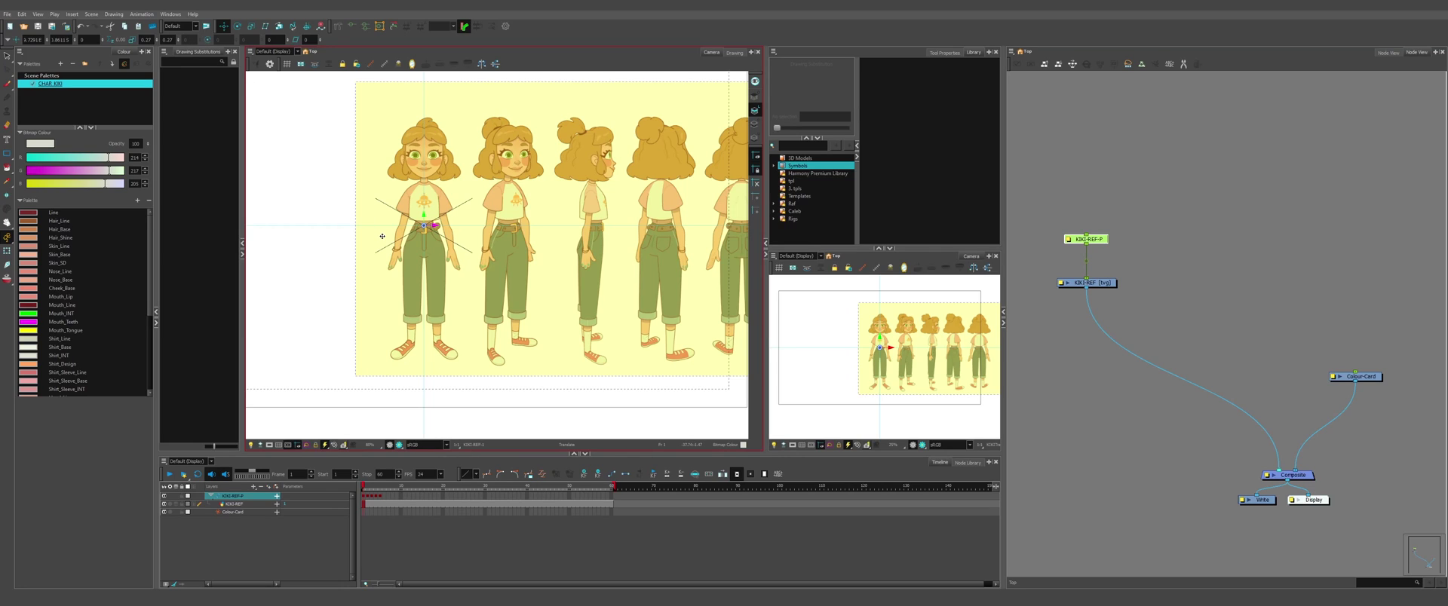
key(alt+Down)
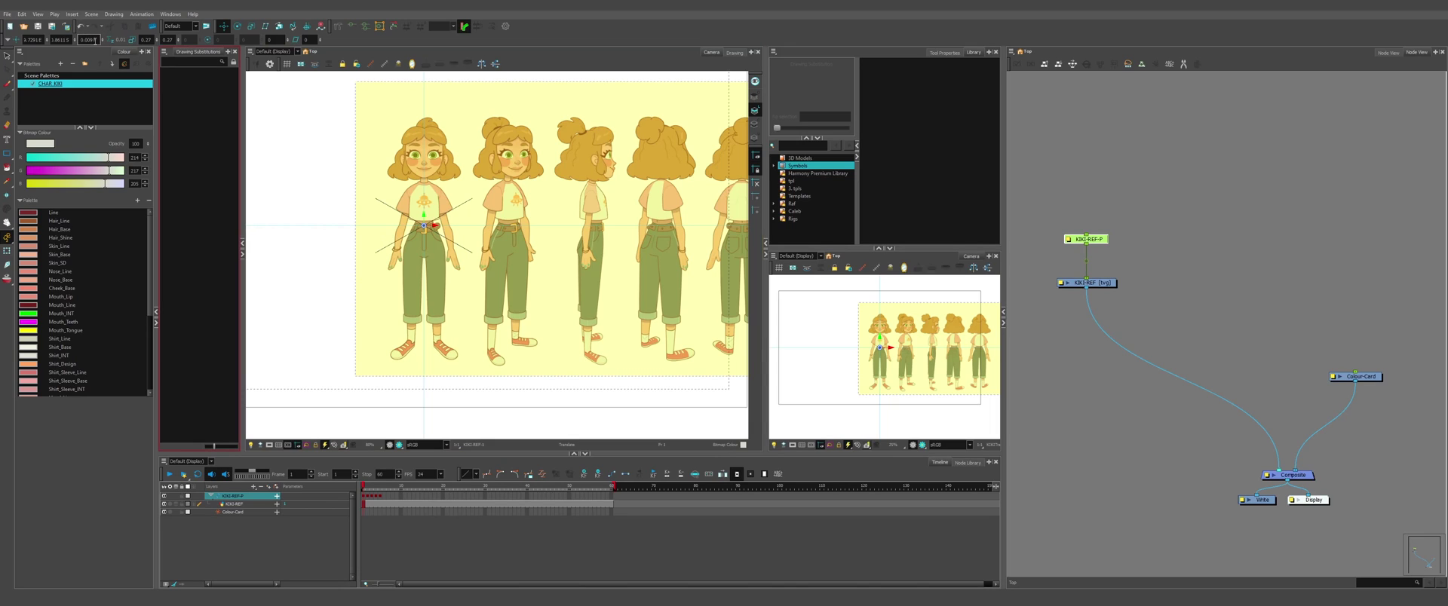
click(1178, 222)
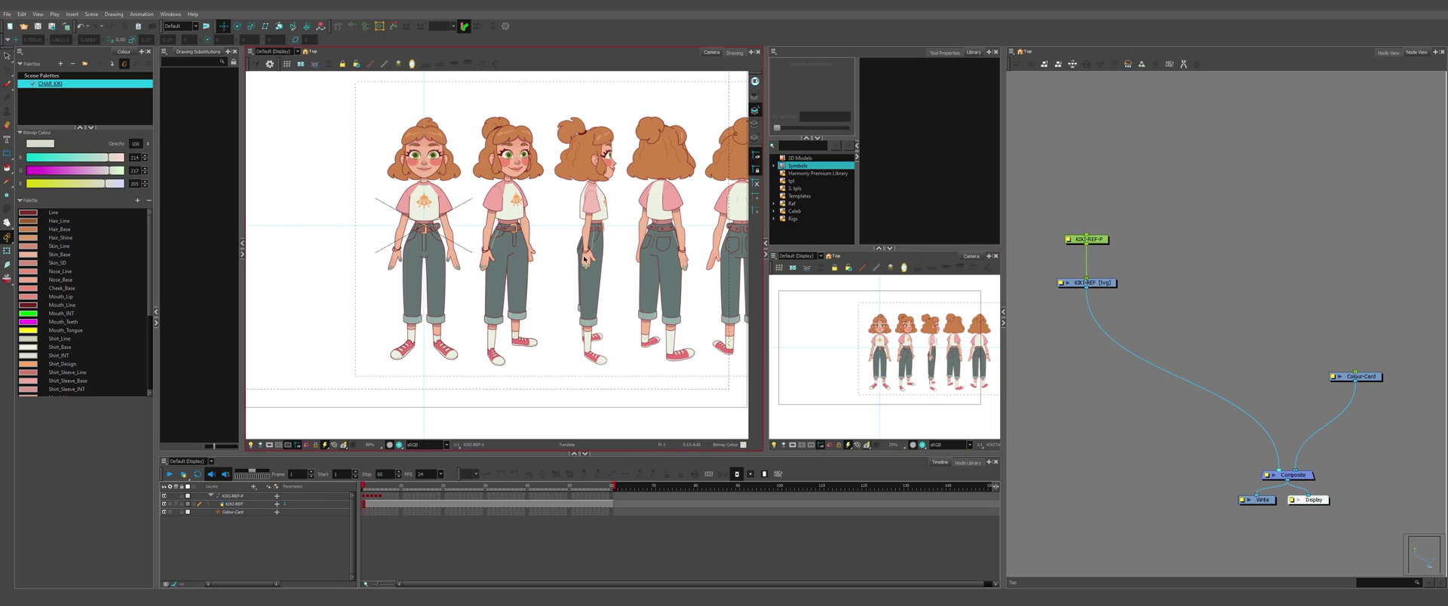
Step: Insert a Transparency node between the KIKI-REF drawing and the Composite to fade the reference
key(Tab)
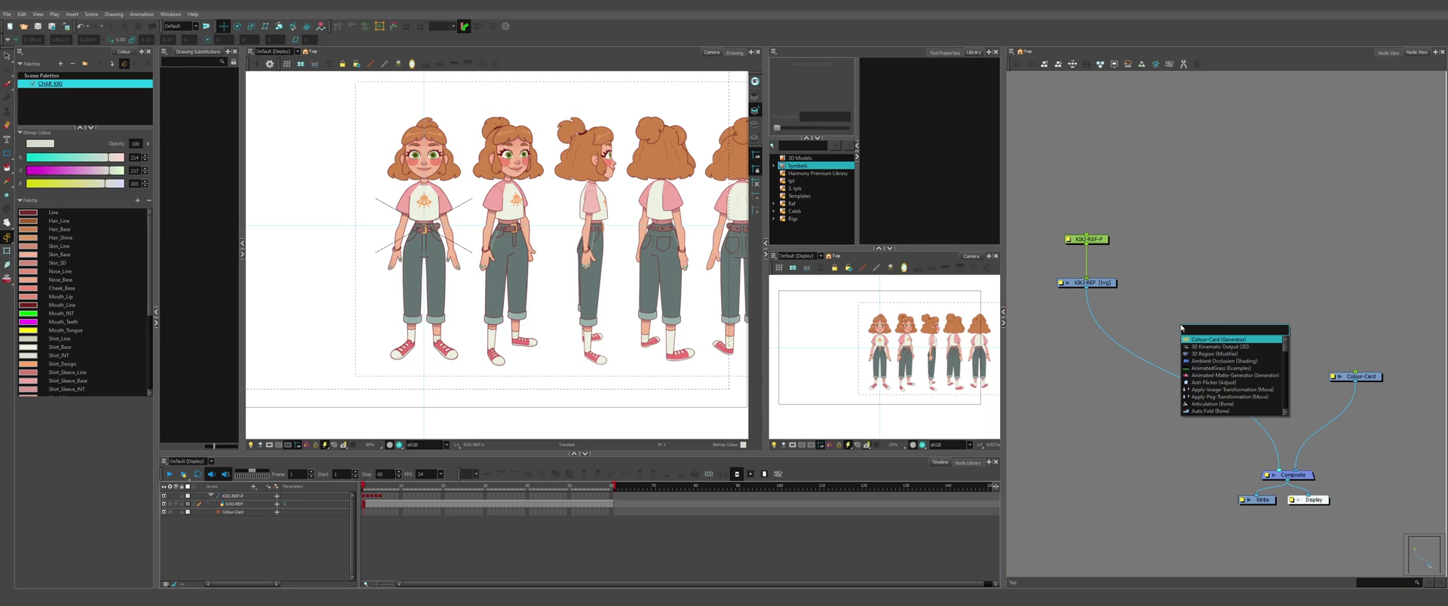
text(trans)
key(Down)
key(Down)
key(Down)
key(Down)
key(Return)
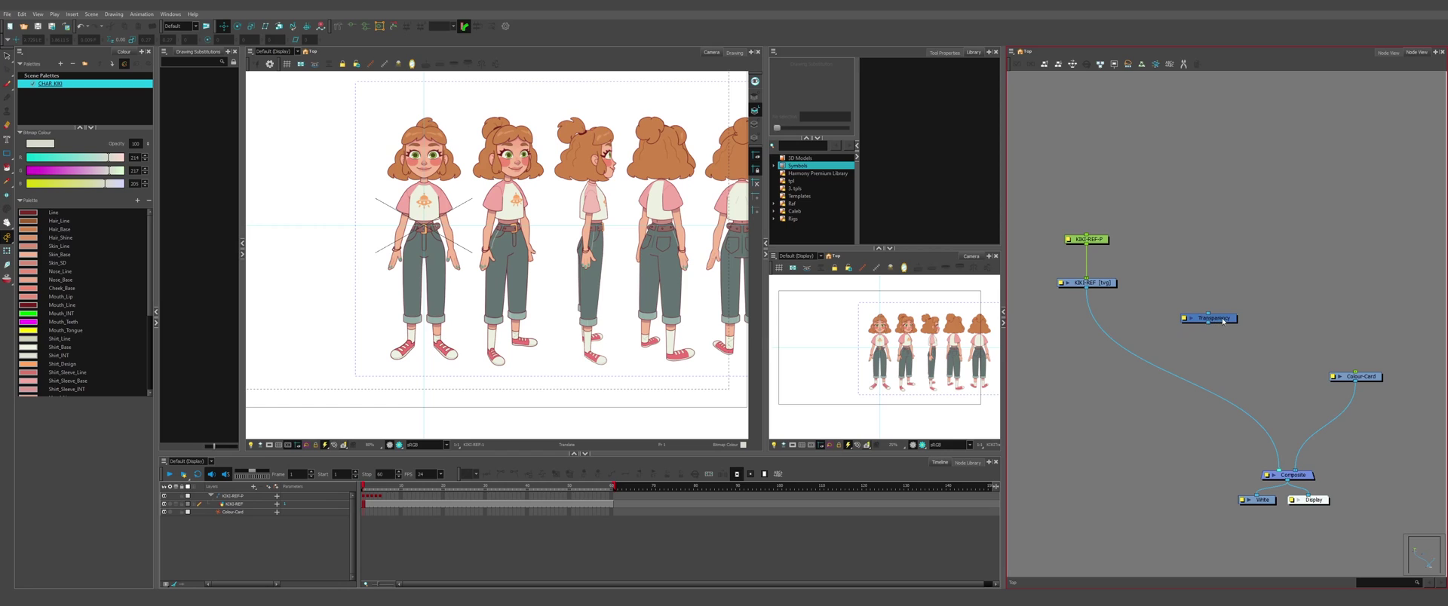
drag(1223, 322, 1138, 344)
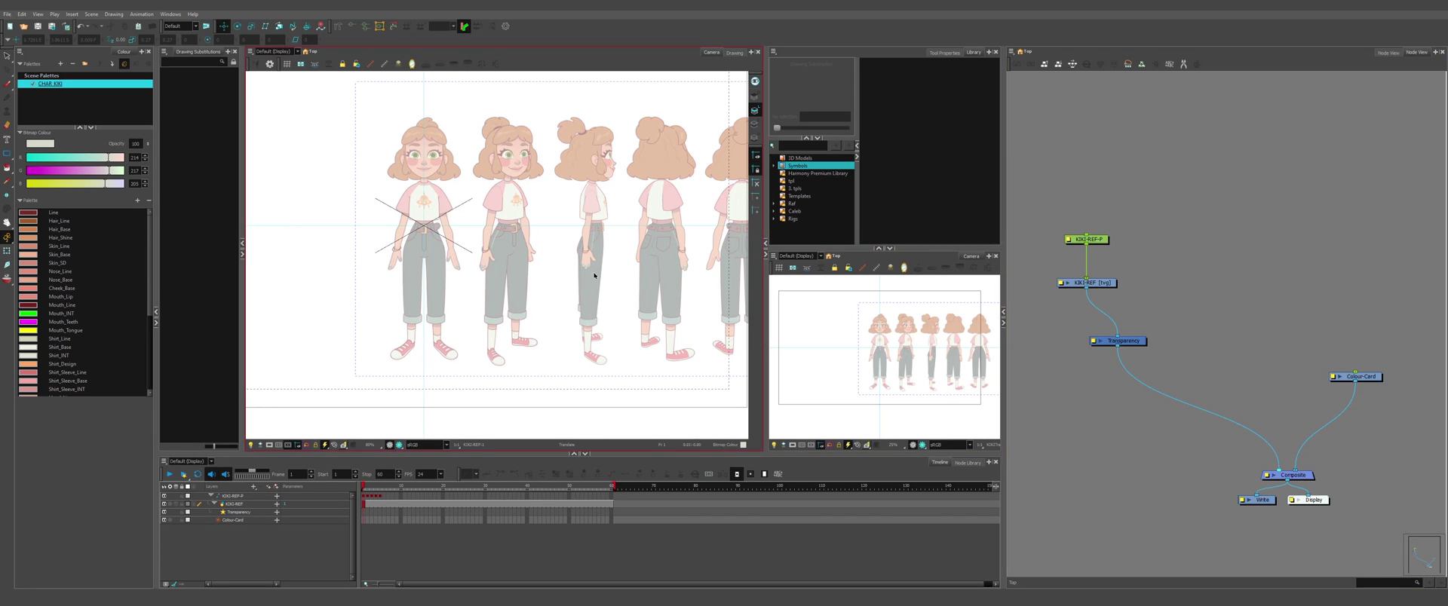
click(510, 215)
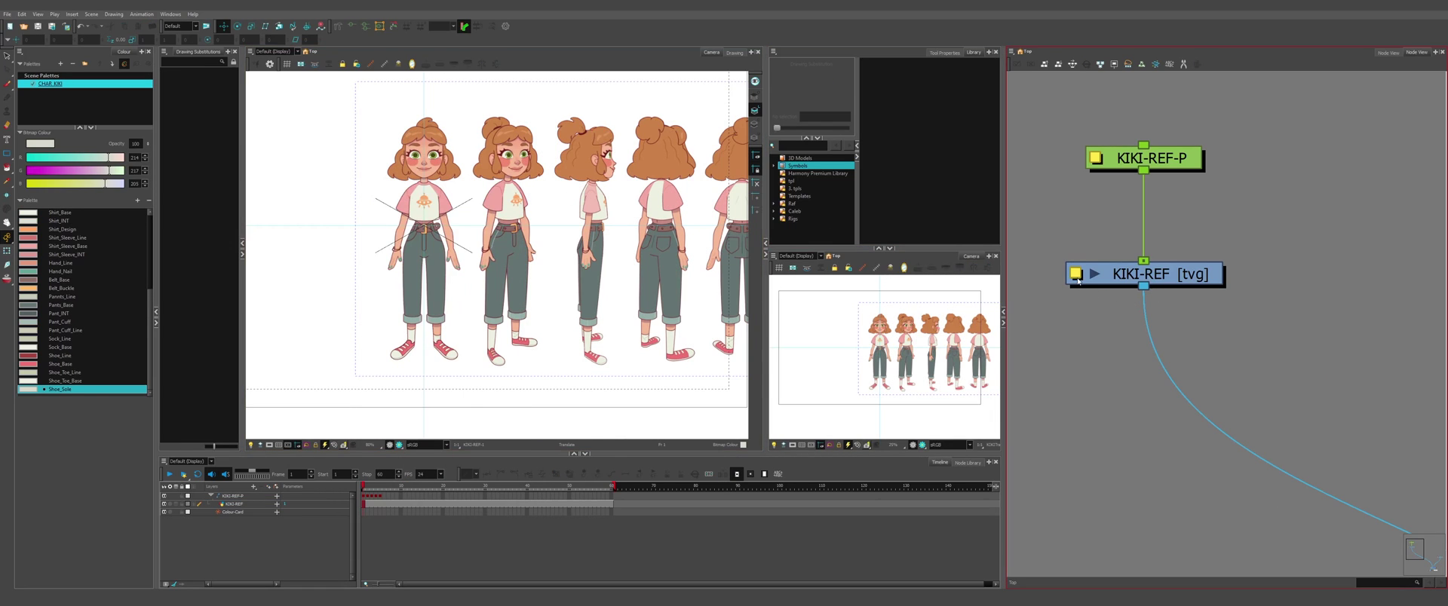
Step: Set the KIKI-REF drawing layer's opacity to 50 in its advanced properties
click(1076, 274)
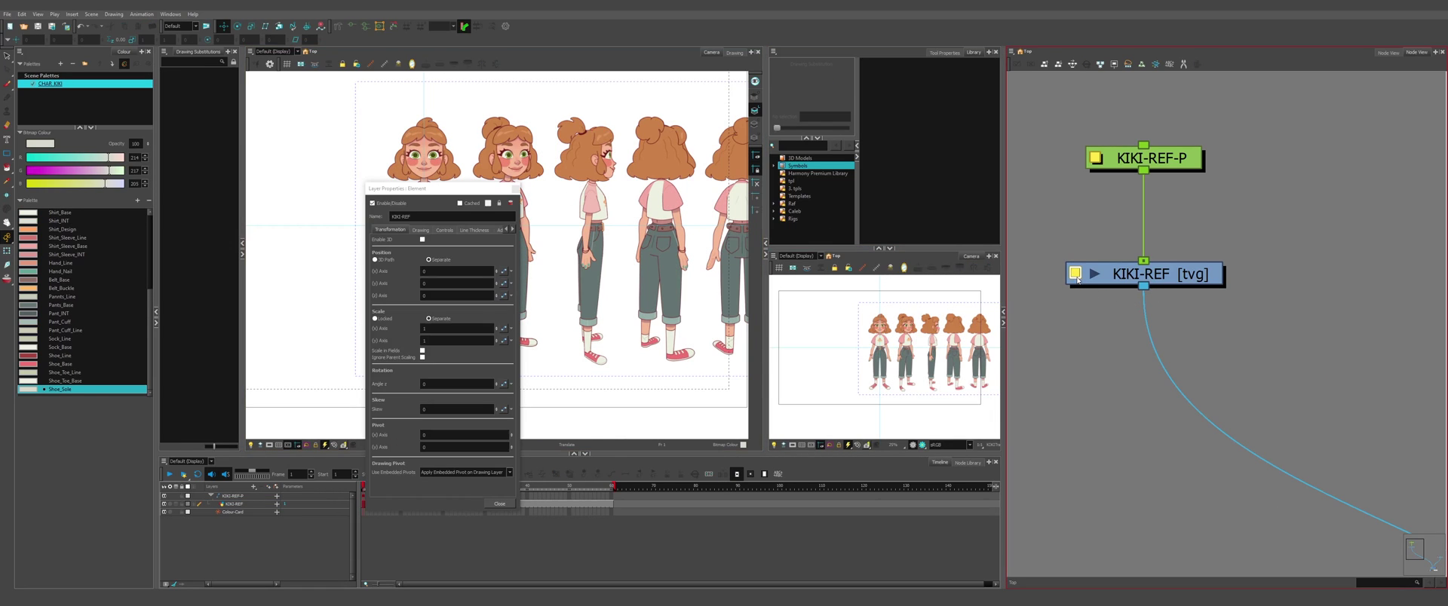
click(498, 230)
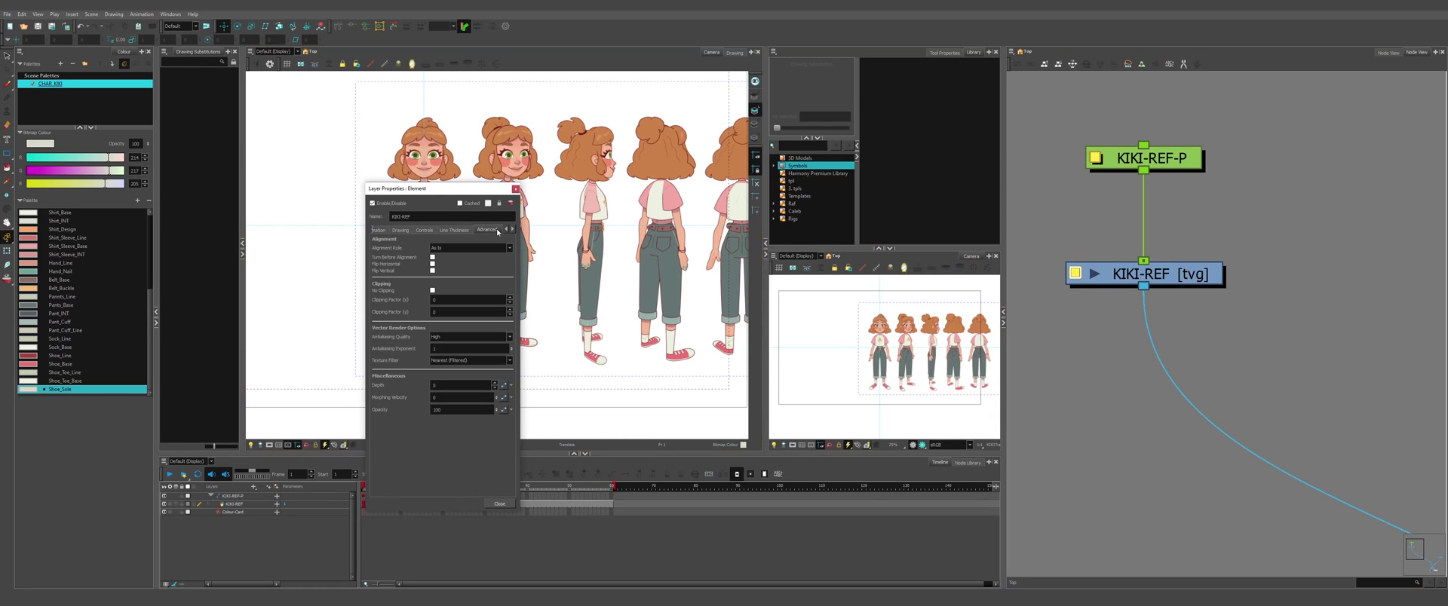
drag(455, 409, 414, 412)
text(50)
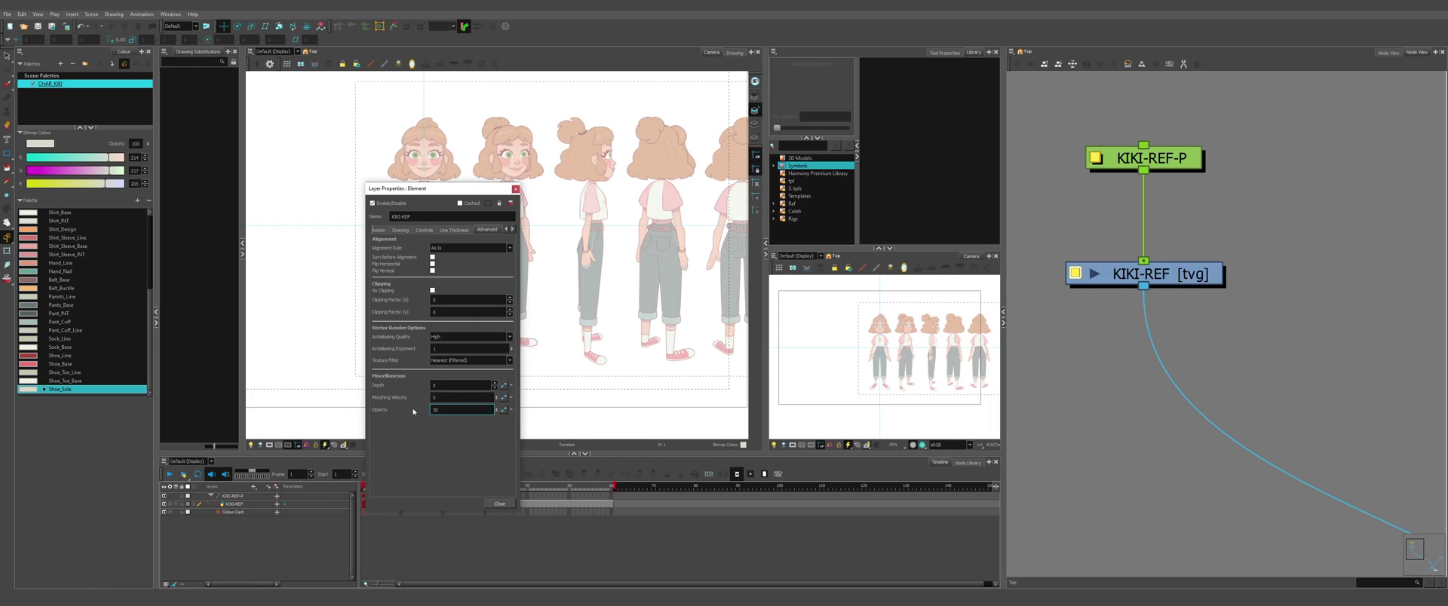
click(515, 189)
Step: Lock the KIKI-REF-P reference and Colour Card layers in the timeline
click(527, 227)
drag(527, 227, 501, 197)
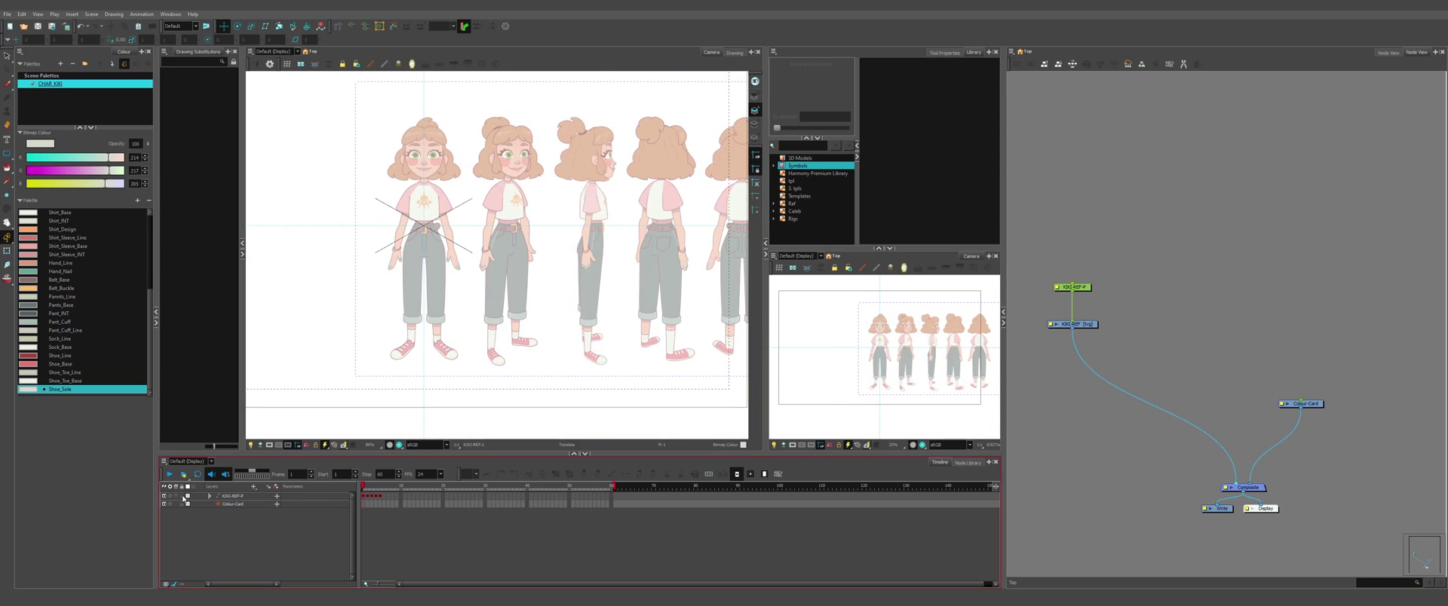
click(184, 498)
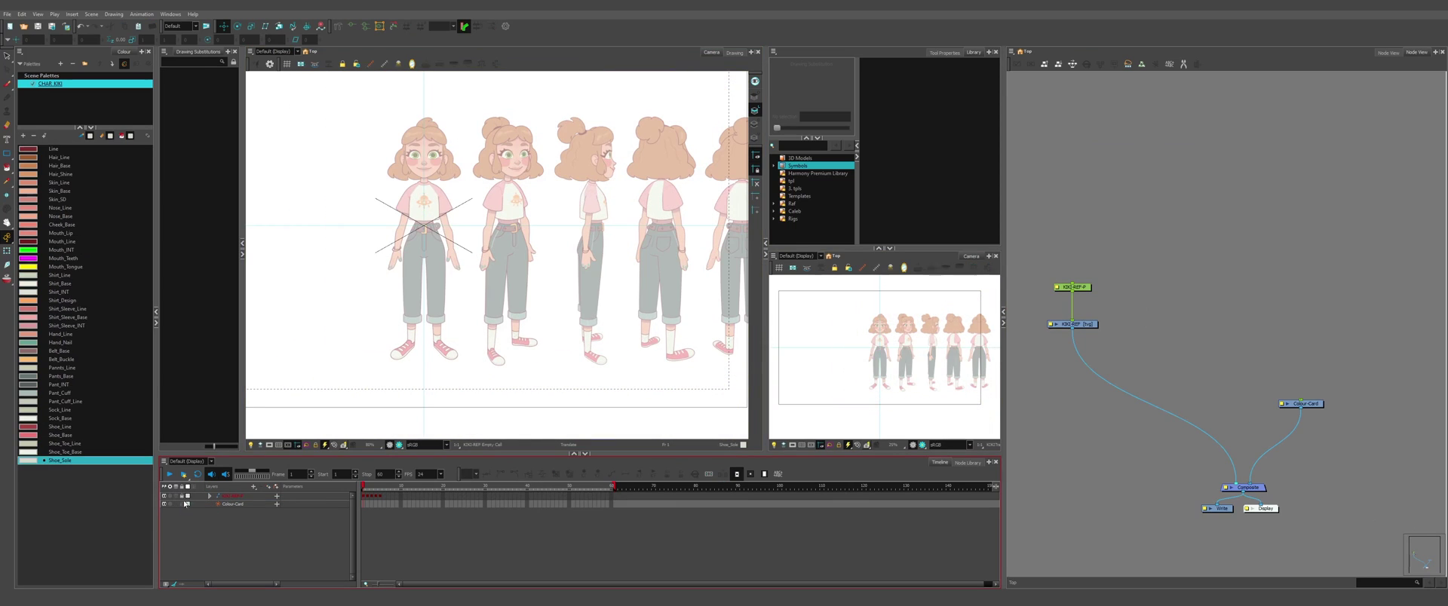
shift+click(182, 505)
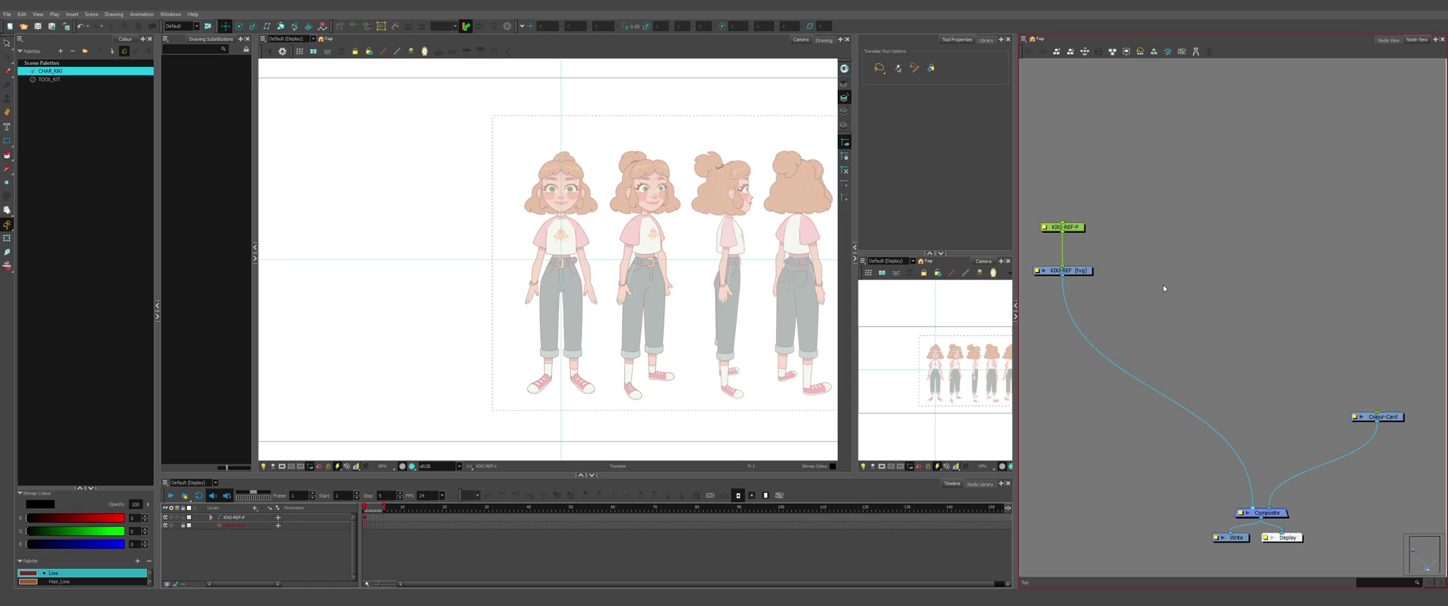
Step: Add a vector drawing layer named Pivots
key(ctrl+r)
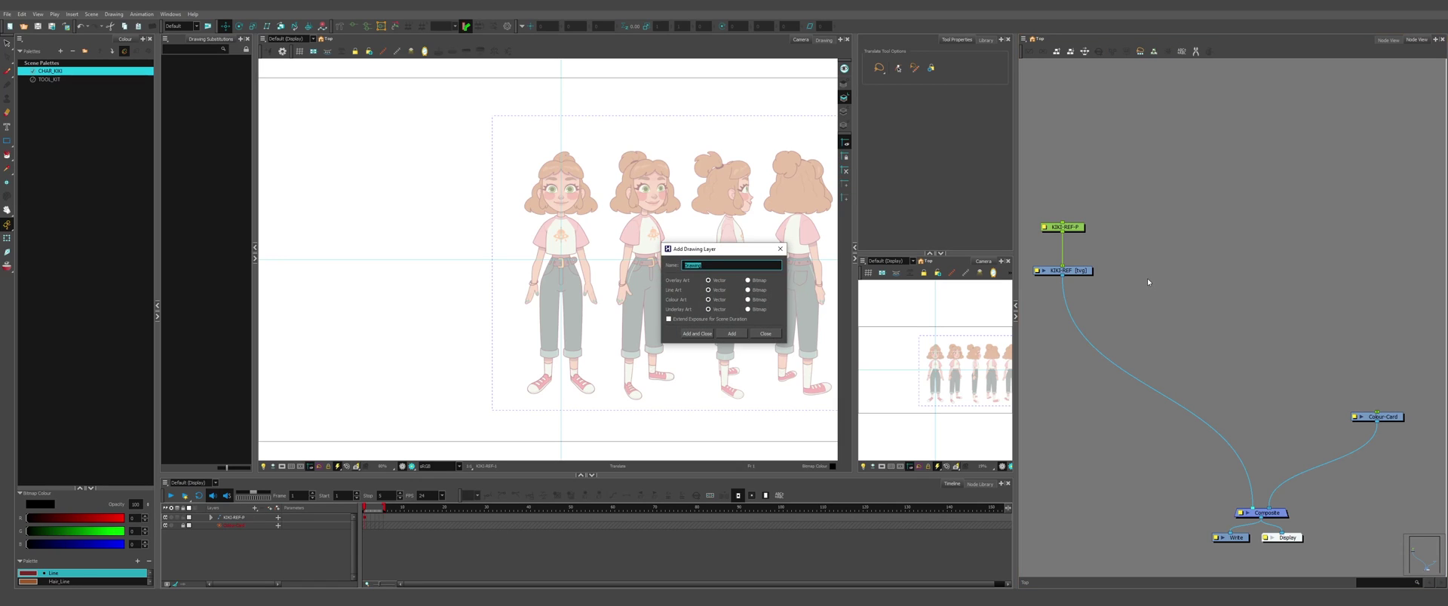
text(Pivot)
key(BackSpace)
key(BackSpace)
key(BackSpace)
key(BackSpace)
key(BackSpace)
text(A)
key(BackSpace)
key(BackSpace)
key(BackSpace)
key(BackSpace)
key(BackSpace)
key(BackSpace)
key(BackSpace)
key(BackSpace)
key(BackSpace)
key(BackSpace)
key(BackSpace)
text(Pivots)
key(Return)
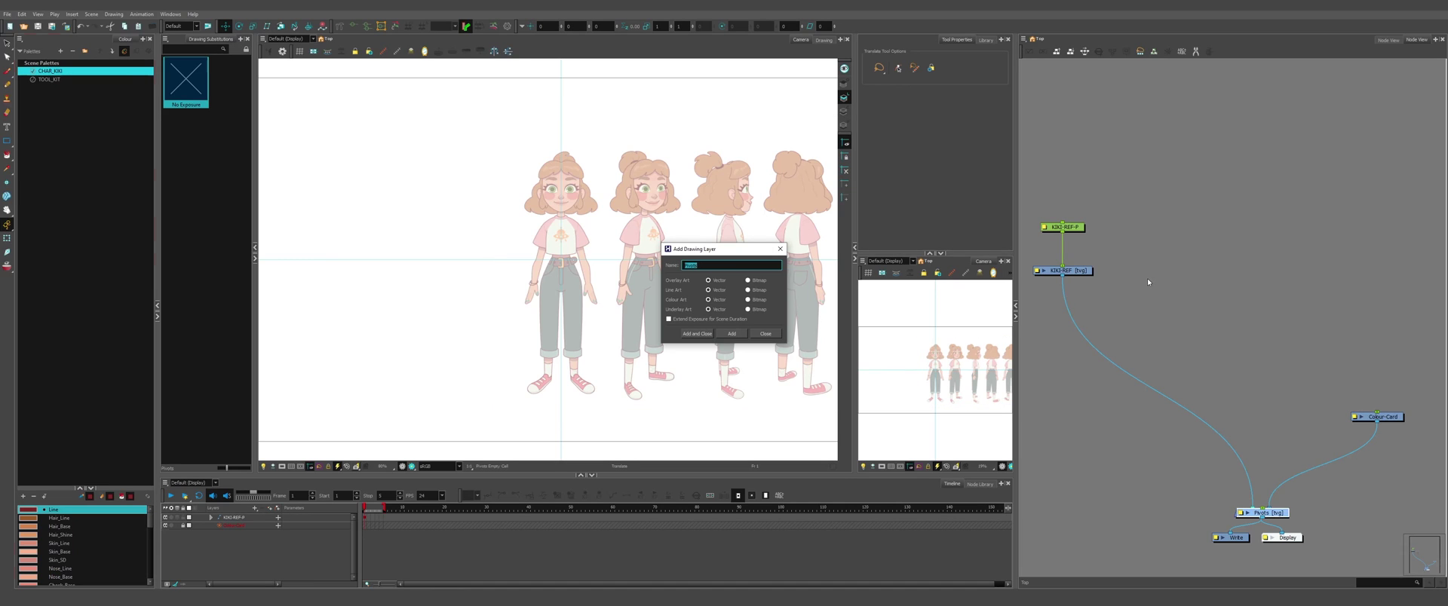
Step: Draw an ellipse-tool circle centred on the front-view character's waist, using the CUTTER colour from the TOOL_KIT palette
drag(7, 141, 40, 150)
click(39, 150)
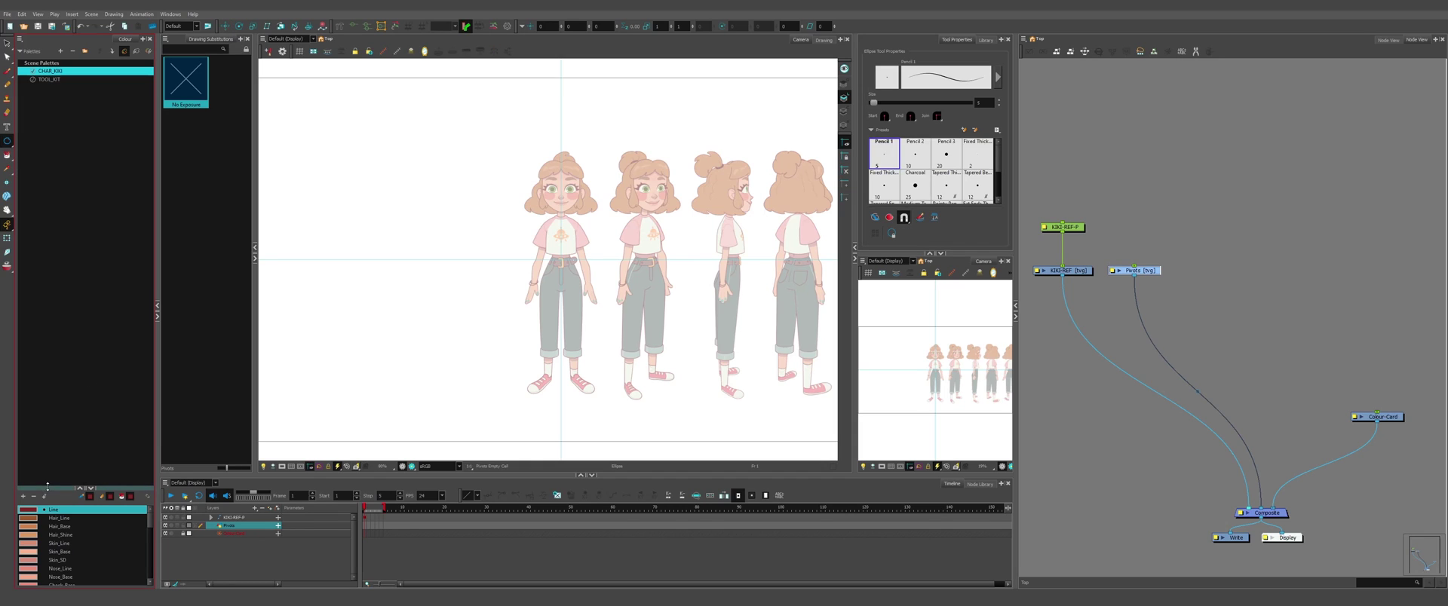
drag(67, 489, 62, 122)
click(49, 79)
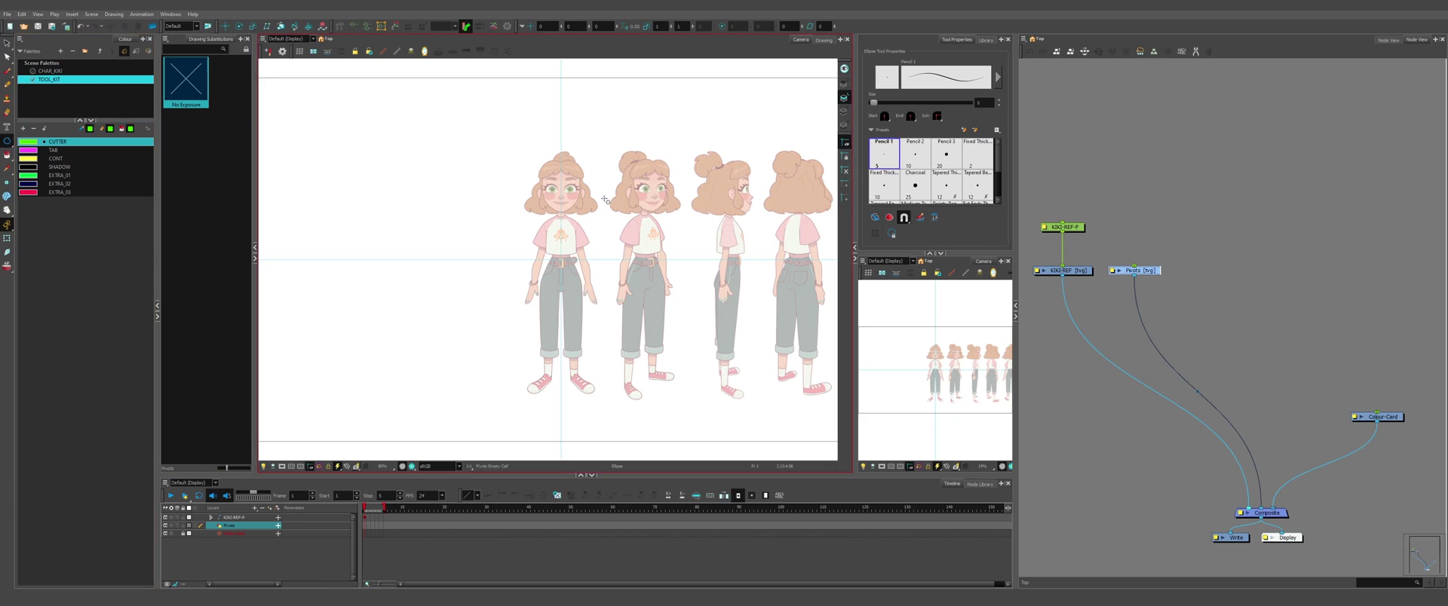
scroll(548, 284, up, 10)
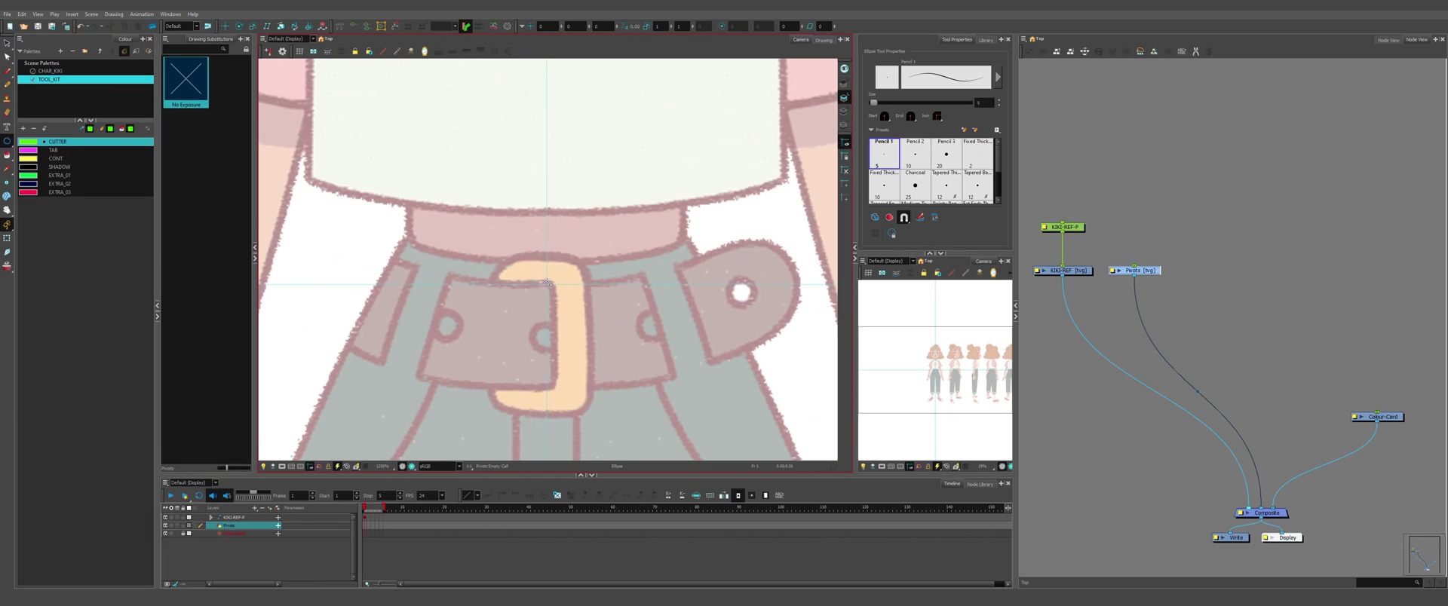
drag(548, 283, 680, 289)
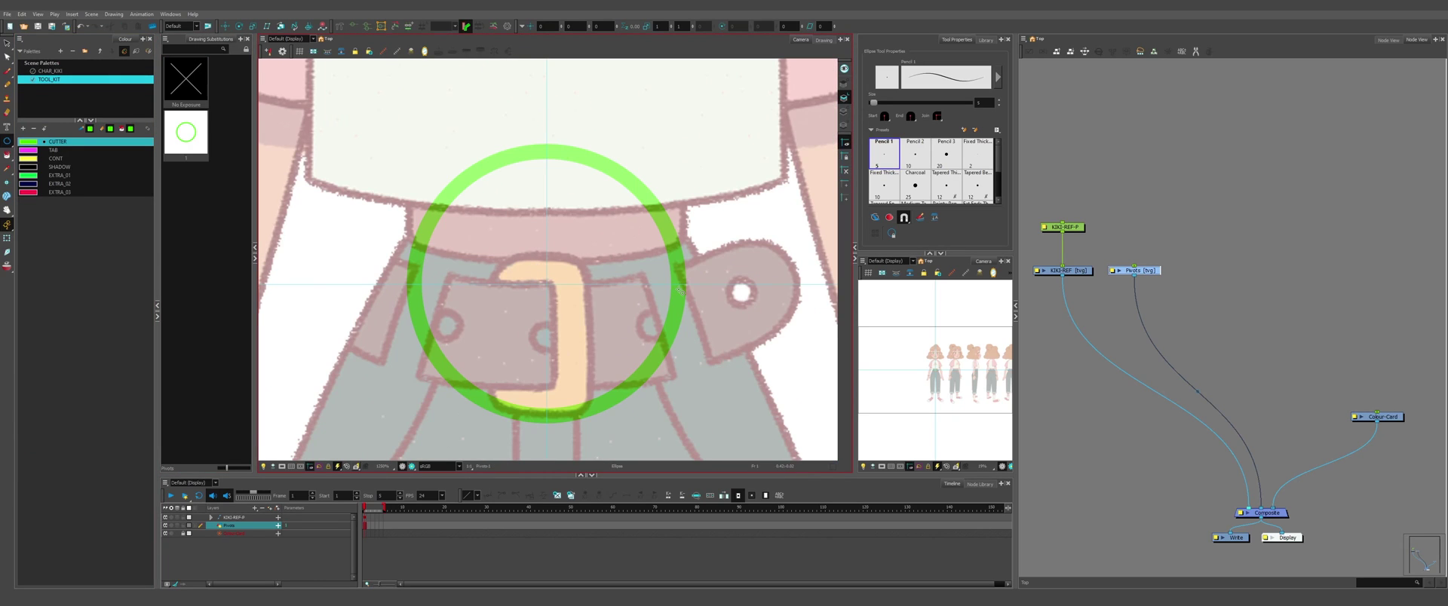
Step: Reduce the pencil line thickness of the green circle around the belt
key(alt+s)
click(681, 290)
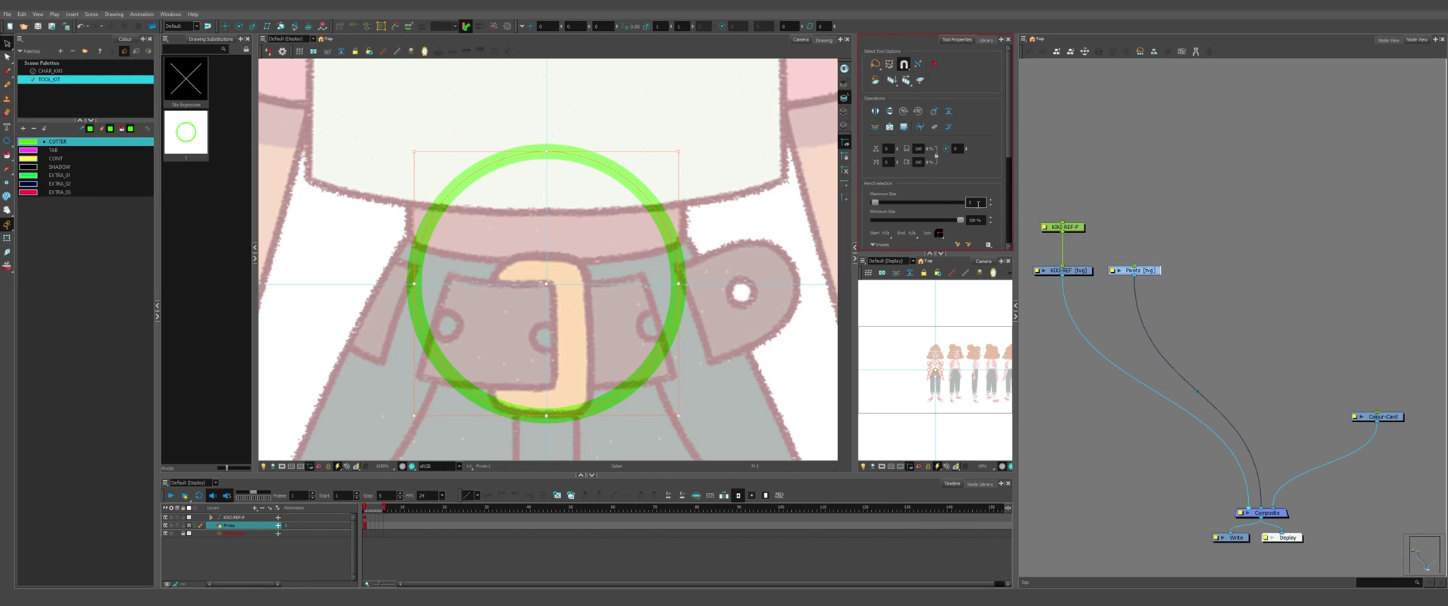
click(973, 203)
key(Return)
key(Escape)
Step: Draw a vertical Line-tool stroke along the shirt's side edge near the hem, replacing a first attempt
click(5, 141)
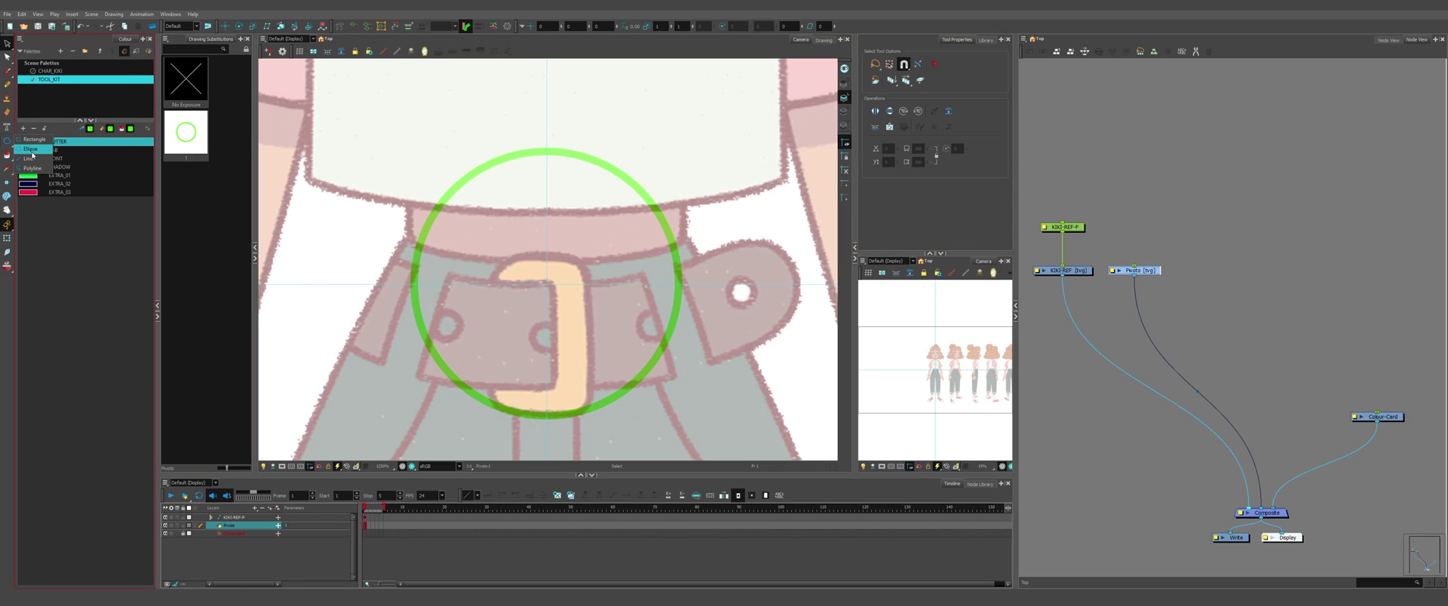
click(28, 158)
drag(328, 168, 424, 337)
scroll(407, 260, up, 2)
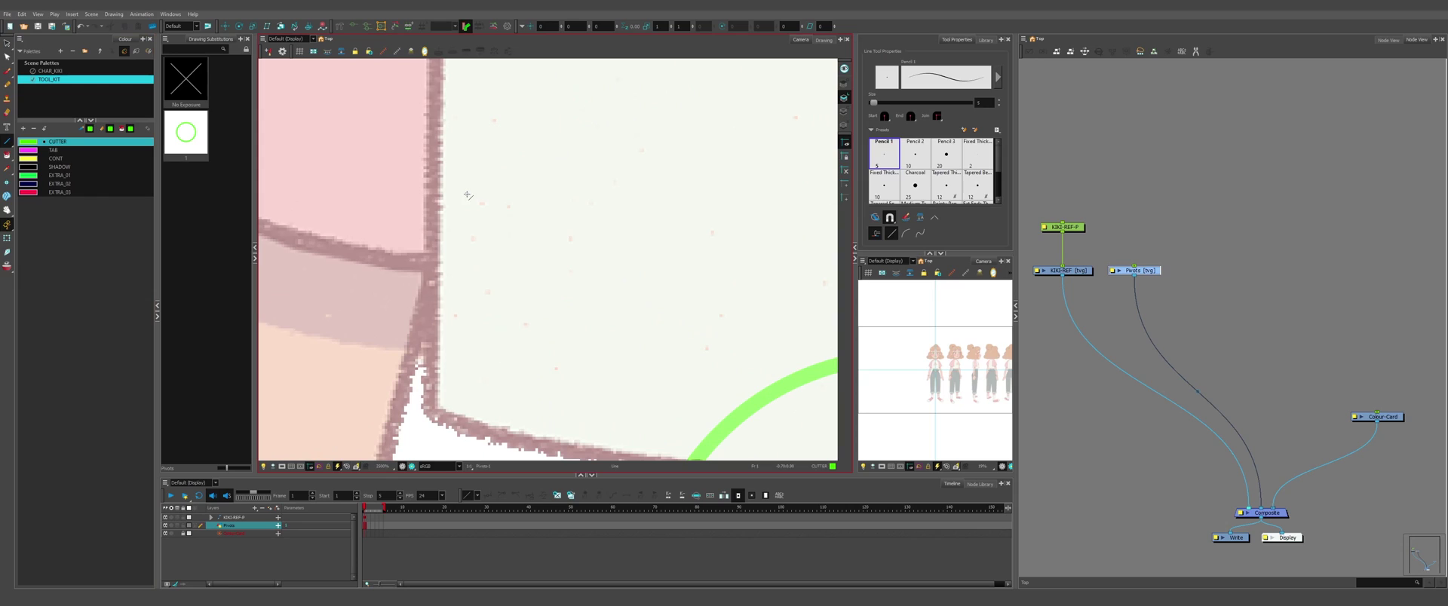
drag(462, 180, 462, 402)
key(ctrl+z)
drag(432, 181, 429, 413)
Step: Set the vertical line's maximum thickness to 2.5
key(alt+s)
double_click(970, 202)
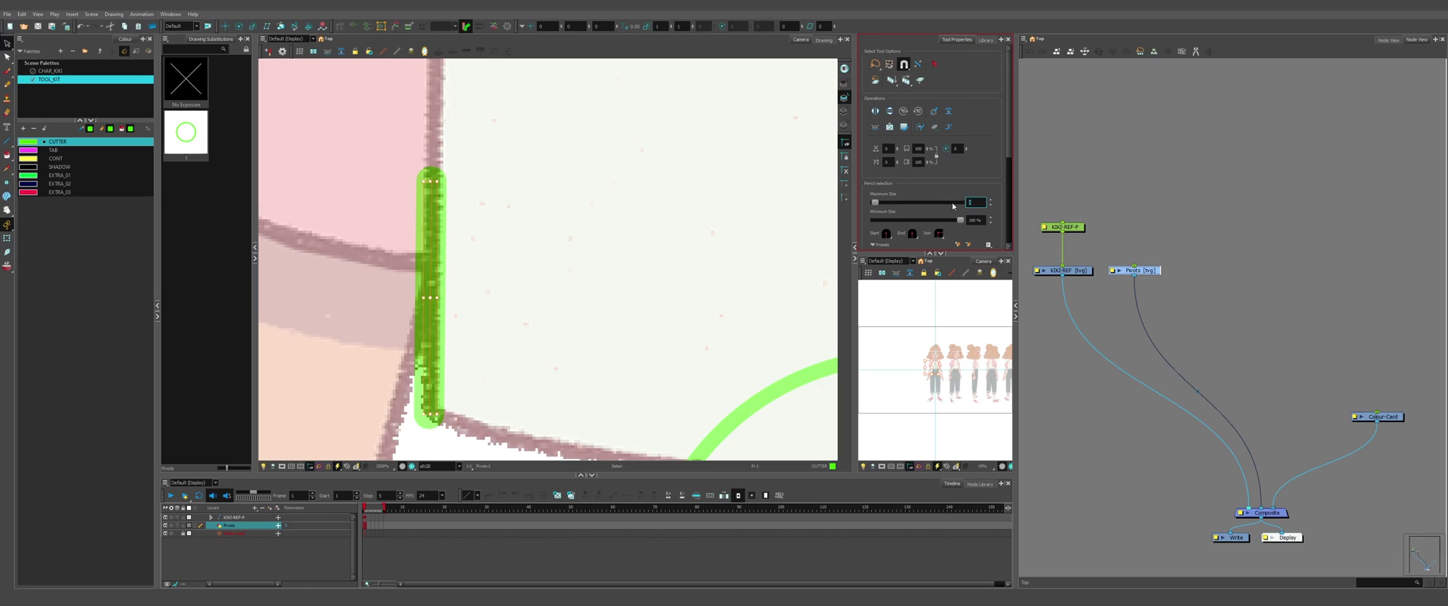
text(2.5)
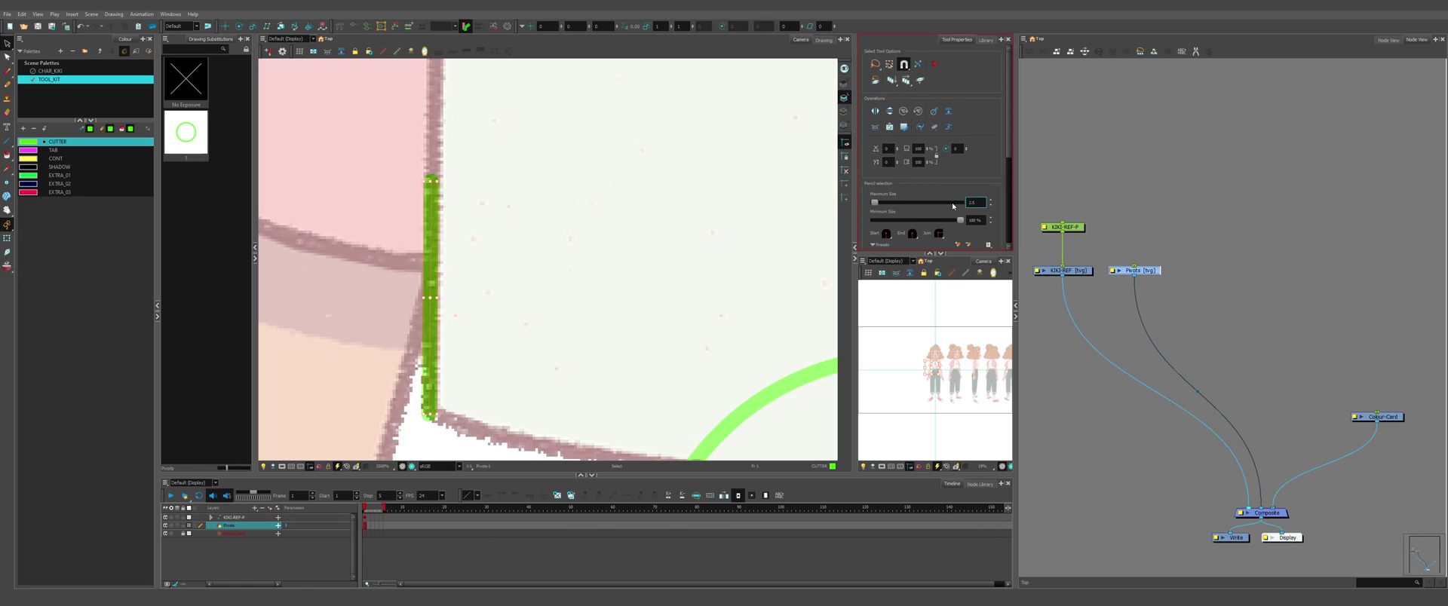
click(714, 255)
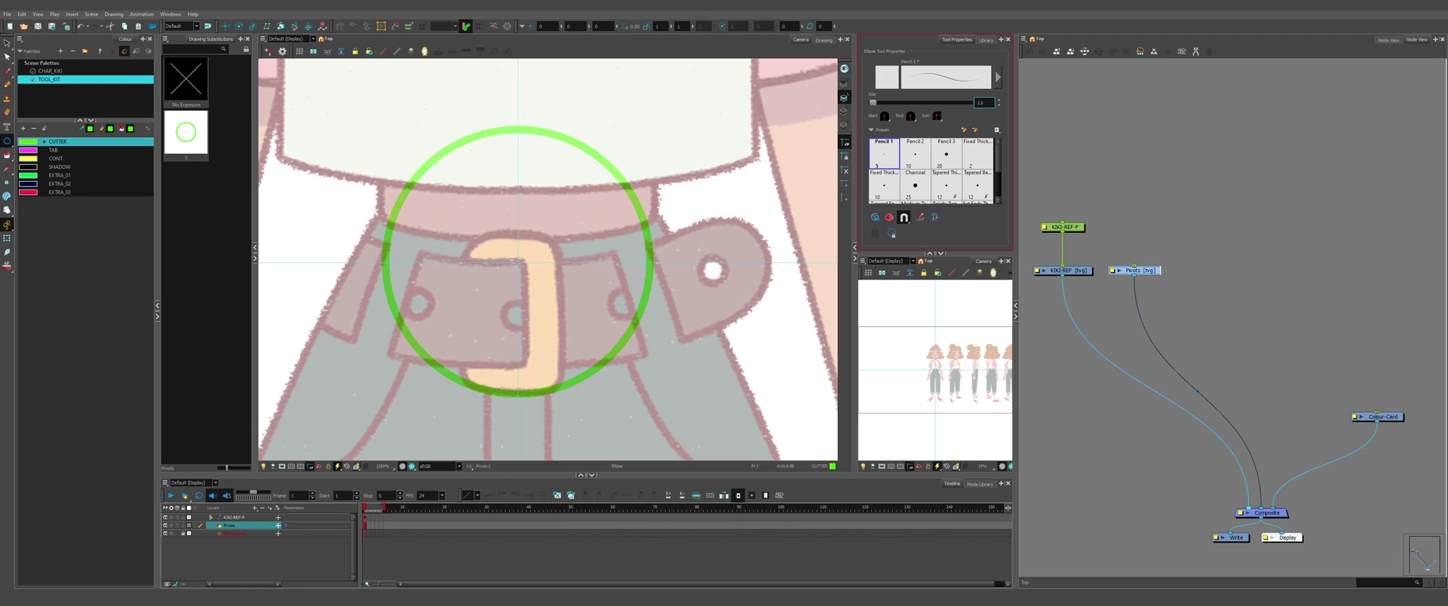
Step: Select the green circle around the belt on the Pivots drawing
scroll(519, 264, down, 3)
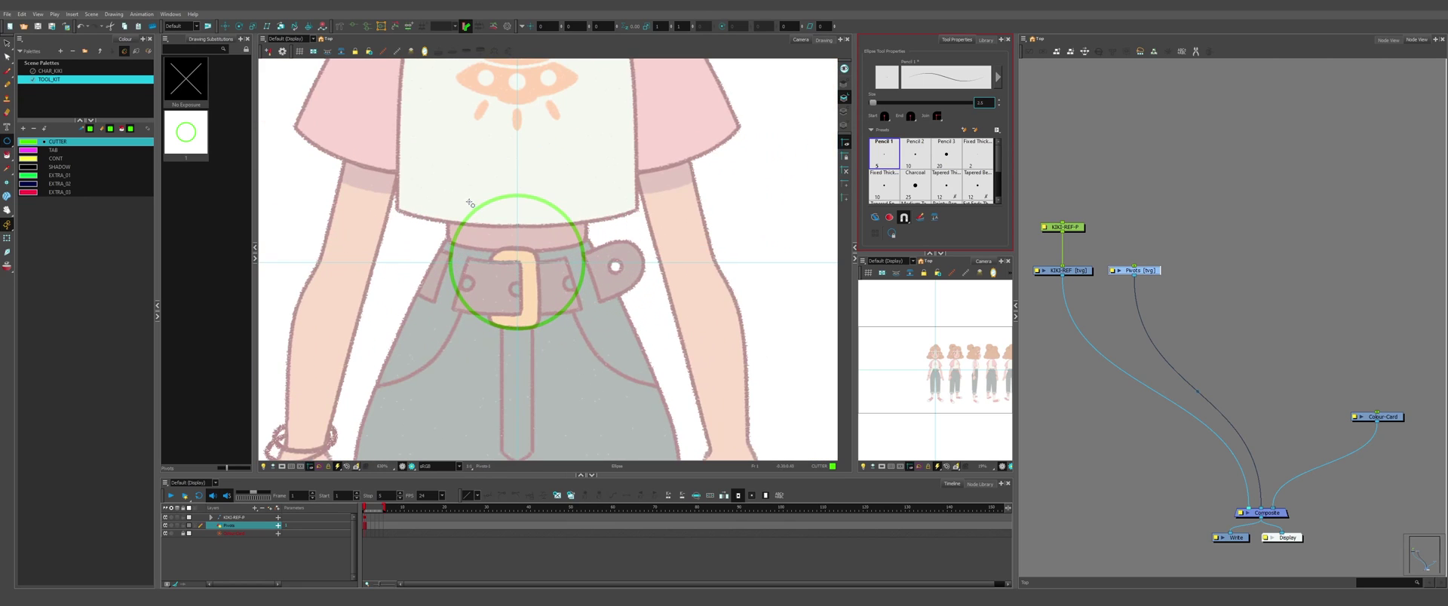
key(alt+s)
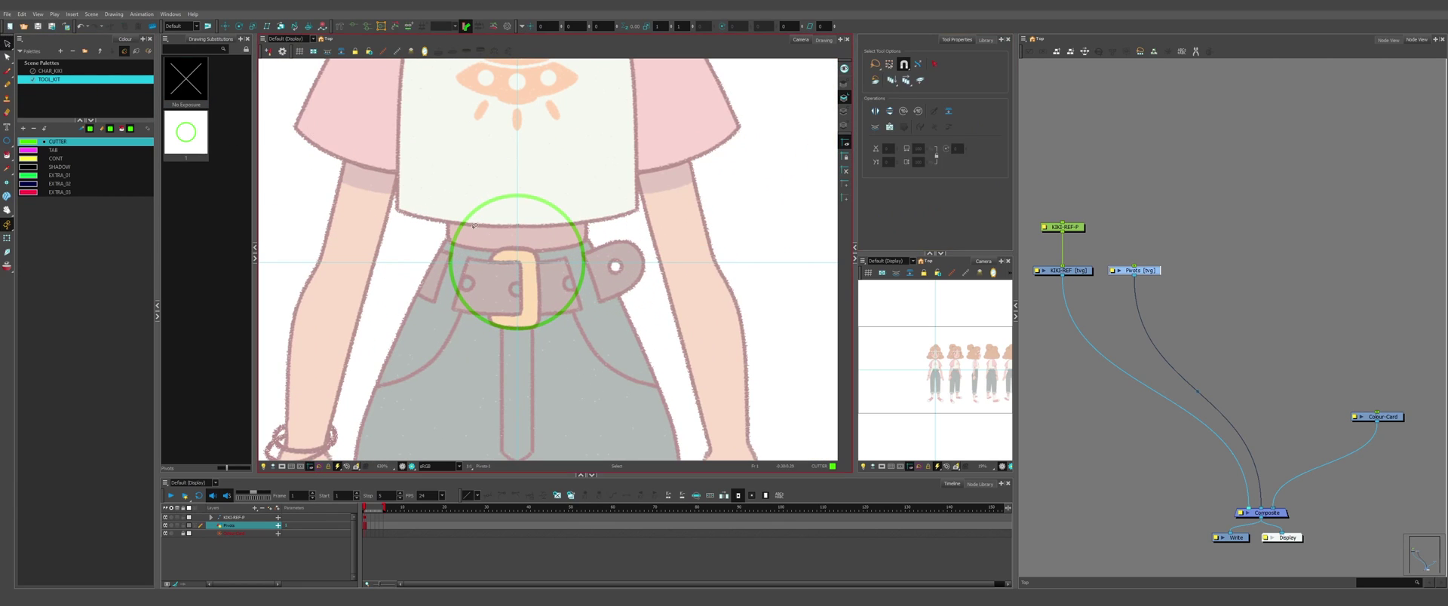
drag(450, 190, 446, 220)
drag(452, 284, 472, 302)
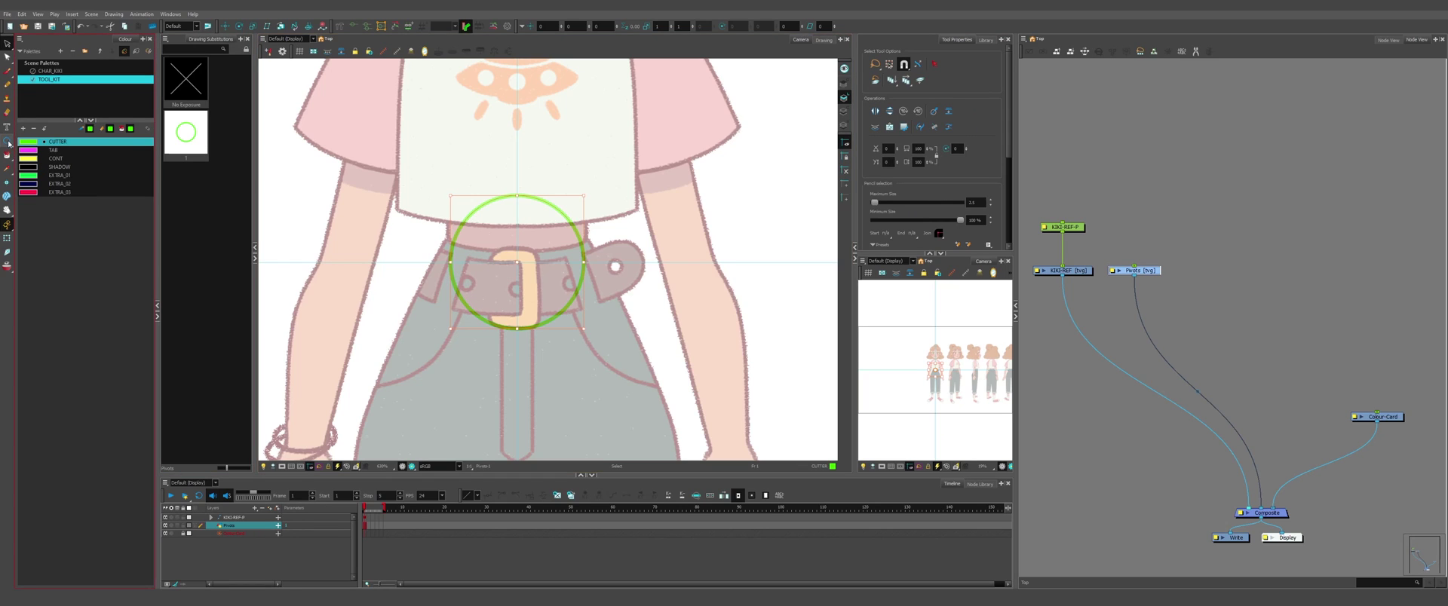
Step: Switch to the Ellipse tool for drawing circles over the front-view character's joints
click(8, 142)
scroll(331, 274, up, 2)
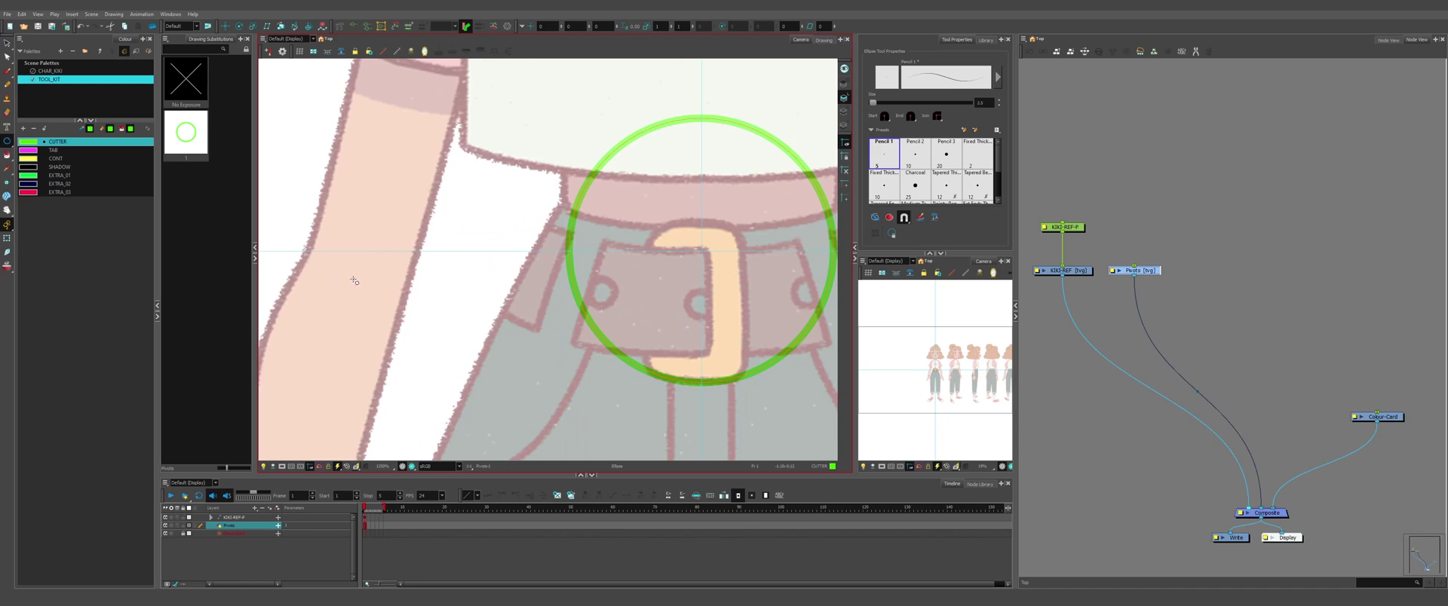
scroll(358, 281, down, 4)
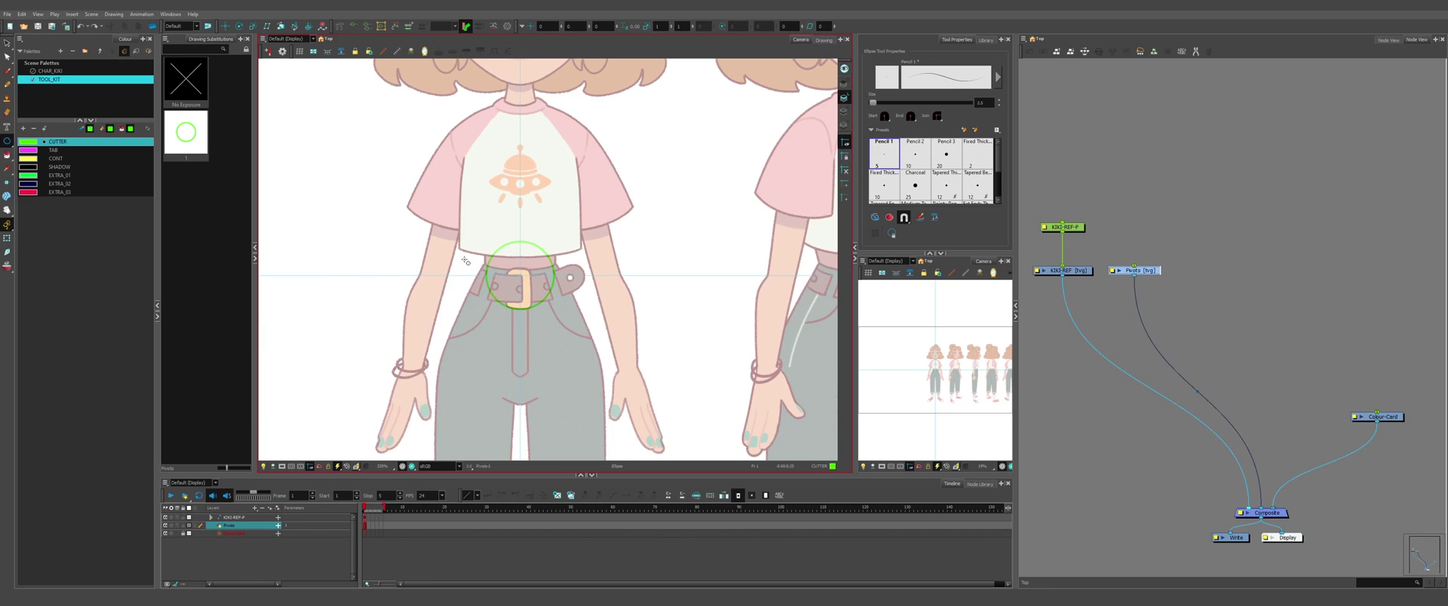
drag(463, 249, 507, 239)
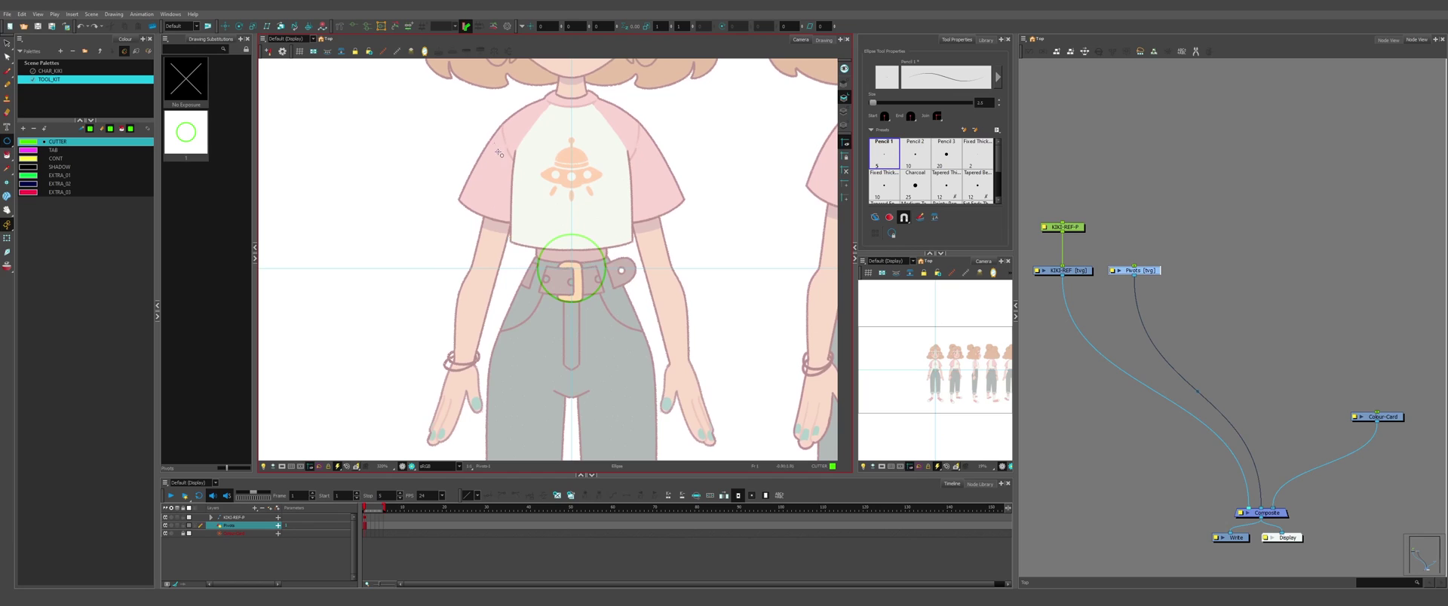
scroll(498, 152, up, 1)
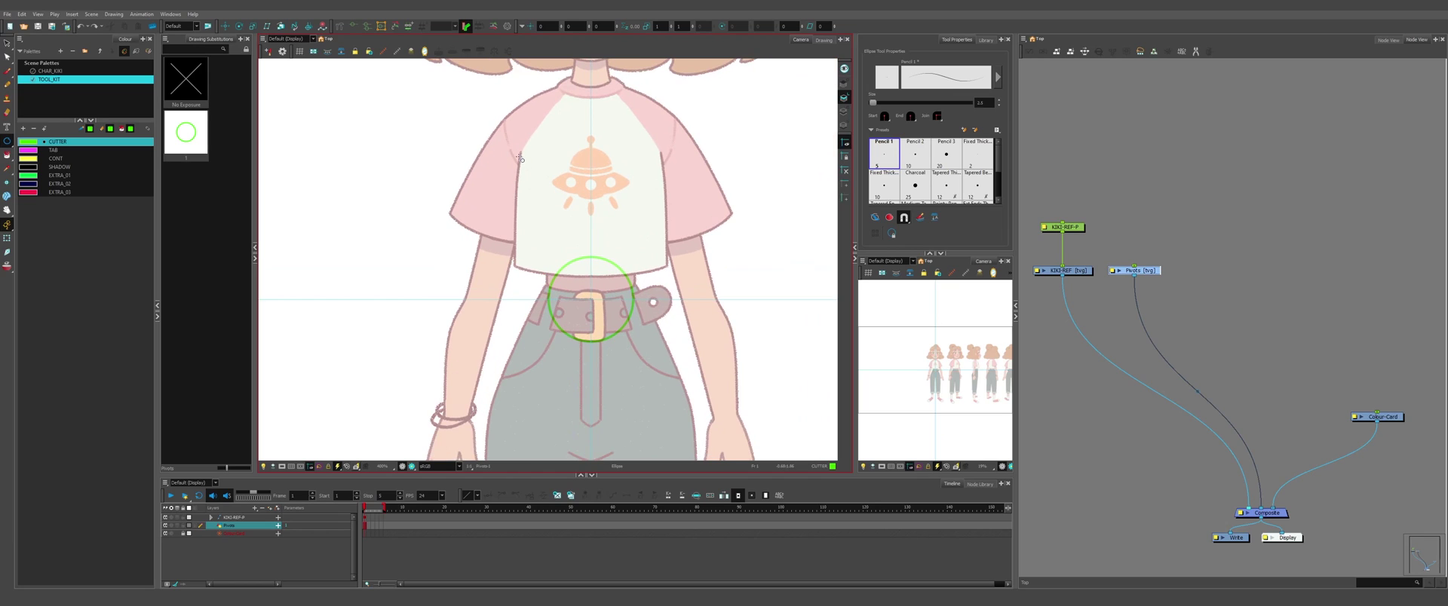
drag(513, 155, 532, 173)
scroll(517, 143, down, 3)
key(ctrl+z)
scroll(504, 253, up, 2)
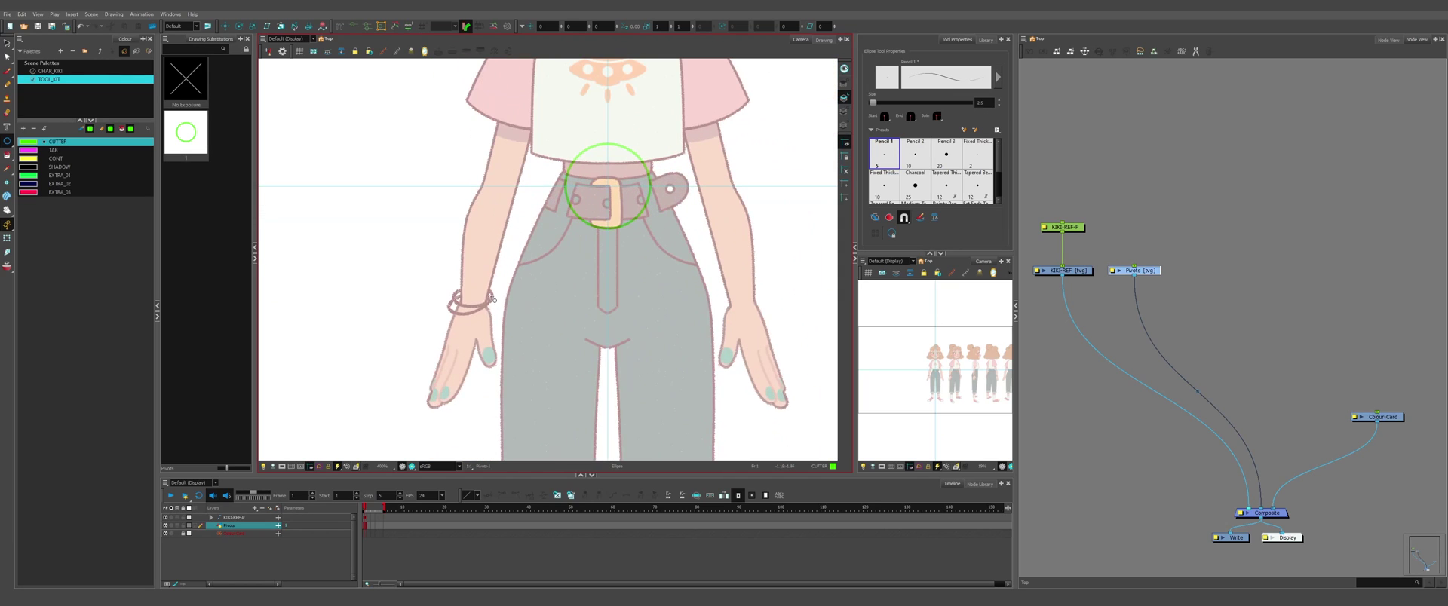
drag(469, 307, 485, 309)
key(ctrl+z)
scroll(488, 307, down, 1)
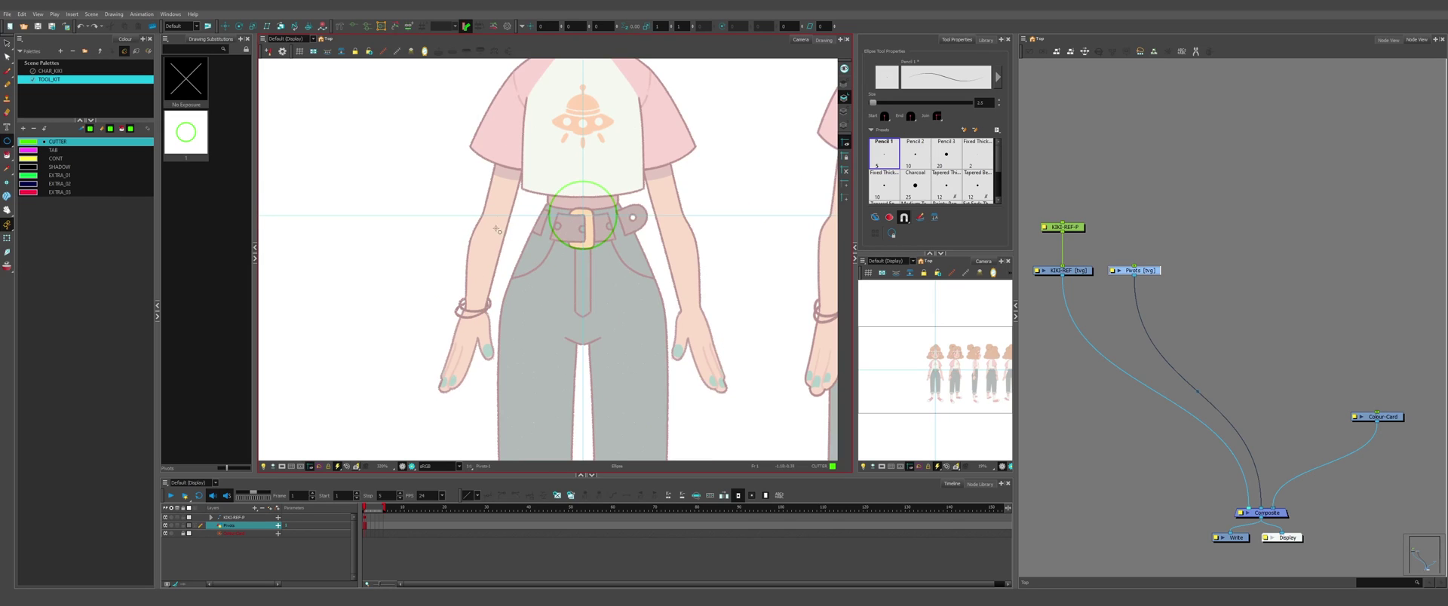
drag(524, 105, 534, 118)
key(ctrl+z)
scroll(476, 297, up, 5)
drag(476, 296, 512, 306)
key(ctrl+z)
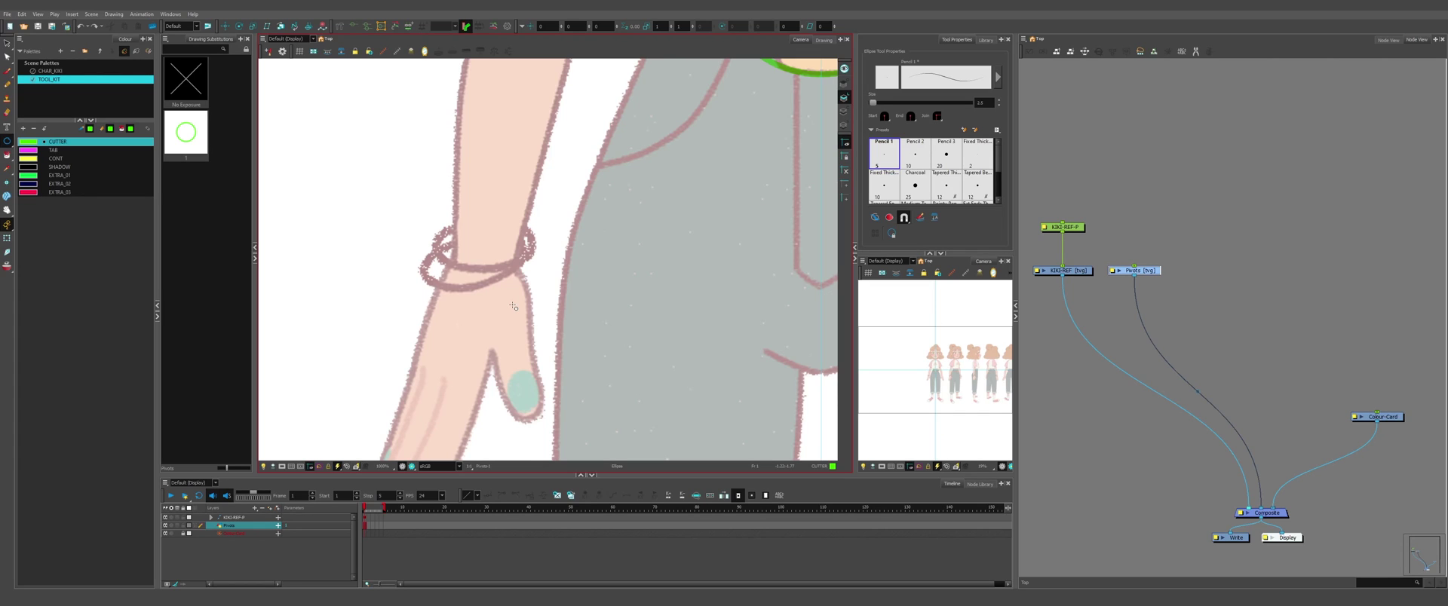
Step: Draw a green circle over the elbow of the front view's bracelet arm and adjust its position
drag(513, 136, 501, 364)
key(alt+s)
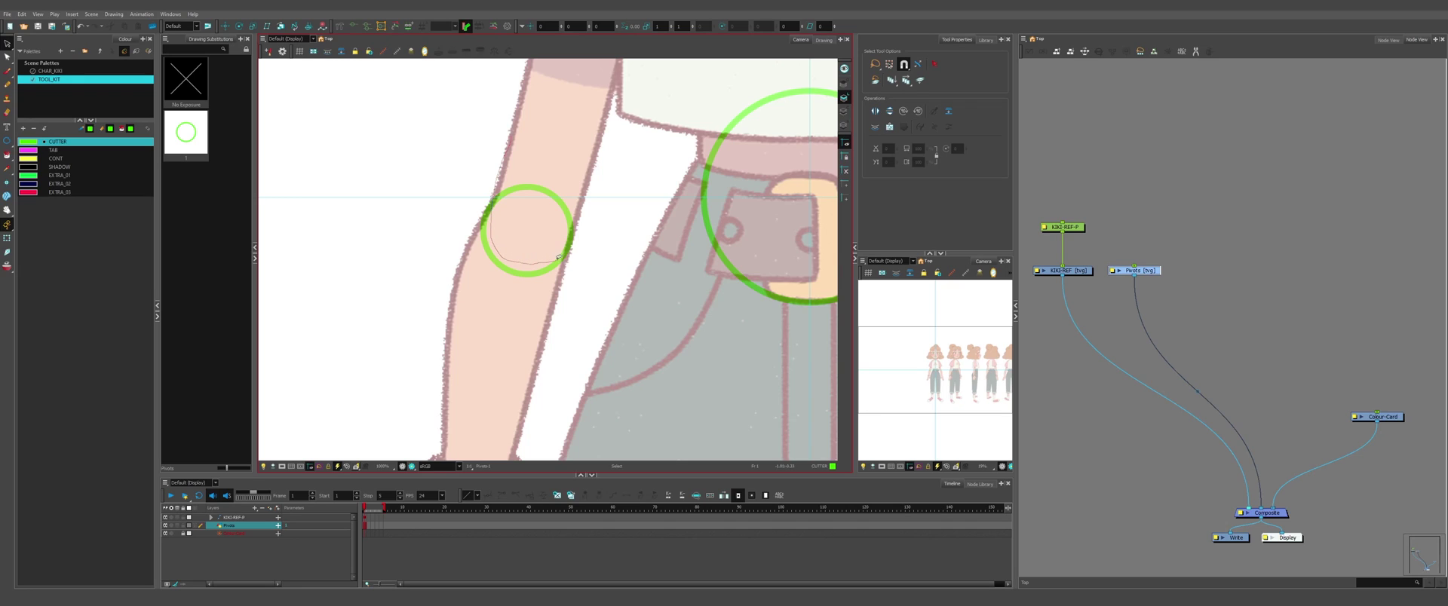
click(570, 242)
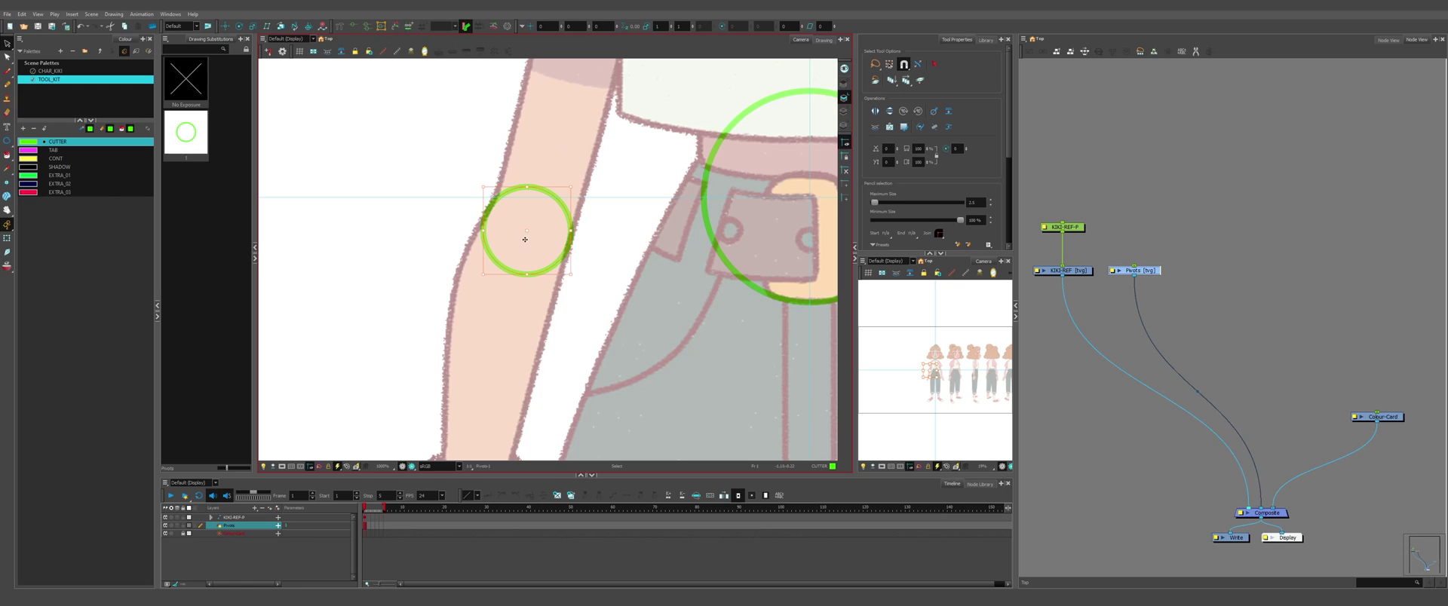
drag(530, 237, 526, 252)
scroll(473, 246, up, 1)
click(461, 262)
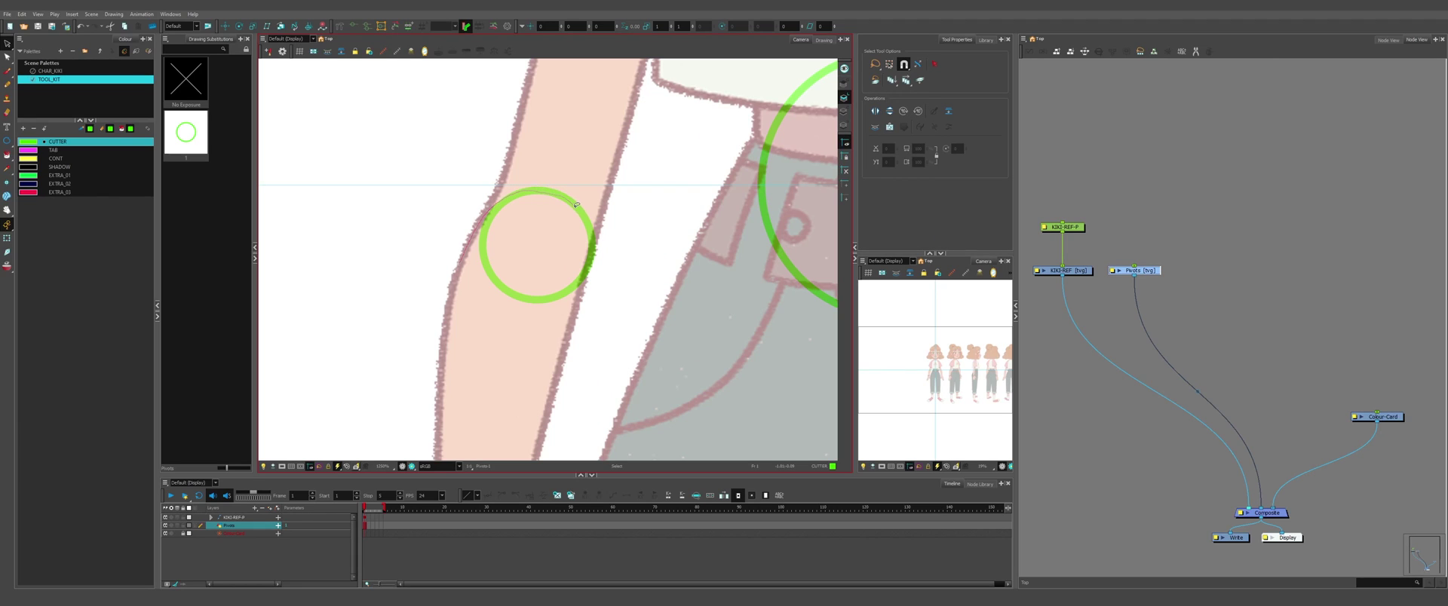
click(576, 206)
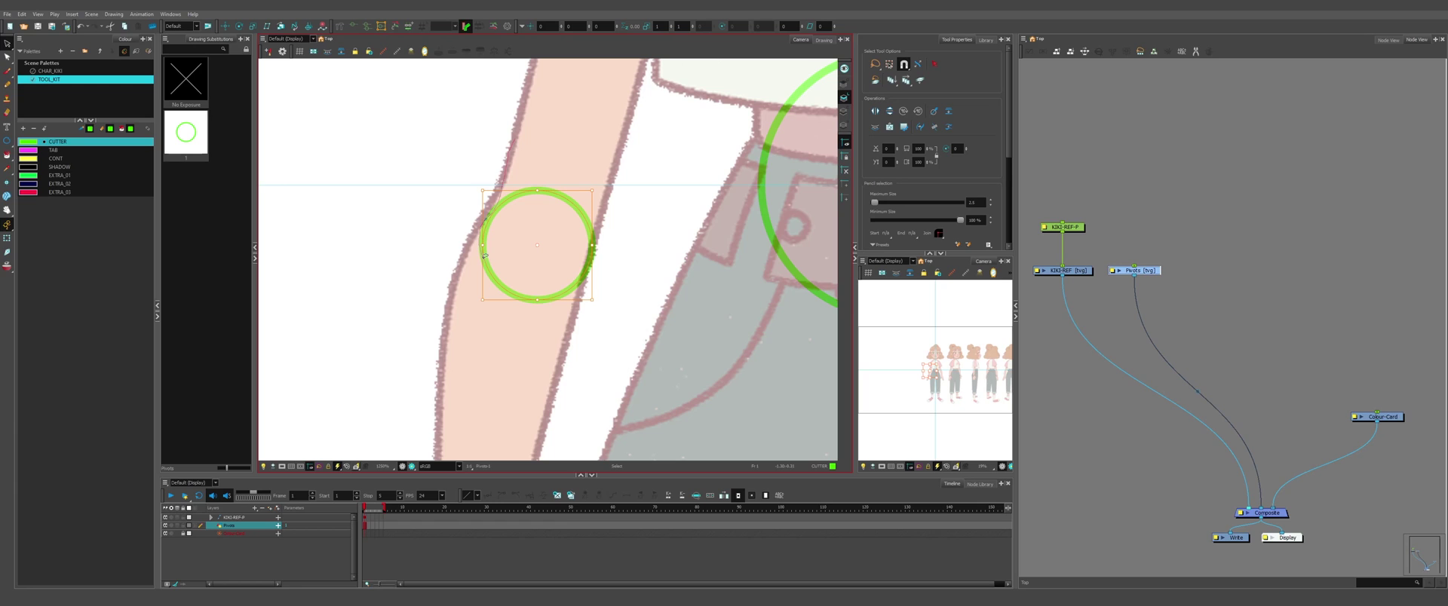
Step: Draw green circles over the thigh and knee on the bracelet side, matching the trouser leg's width, and select the thigh circle
scroll(536, 298, down, 3)
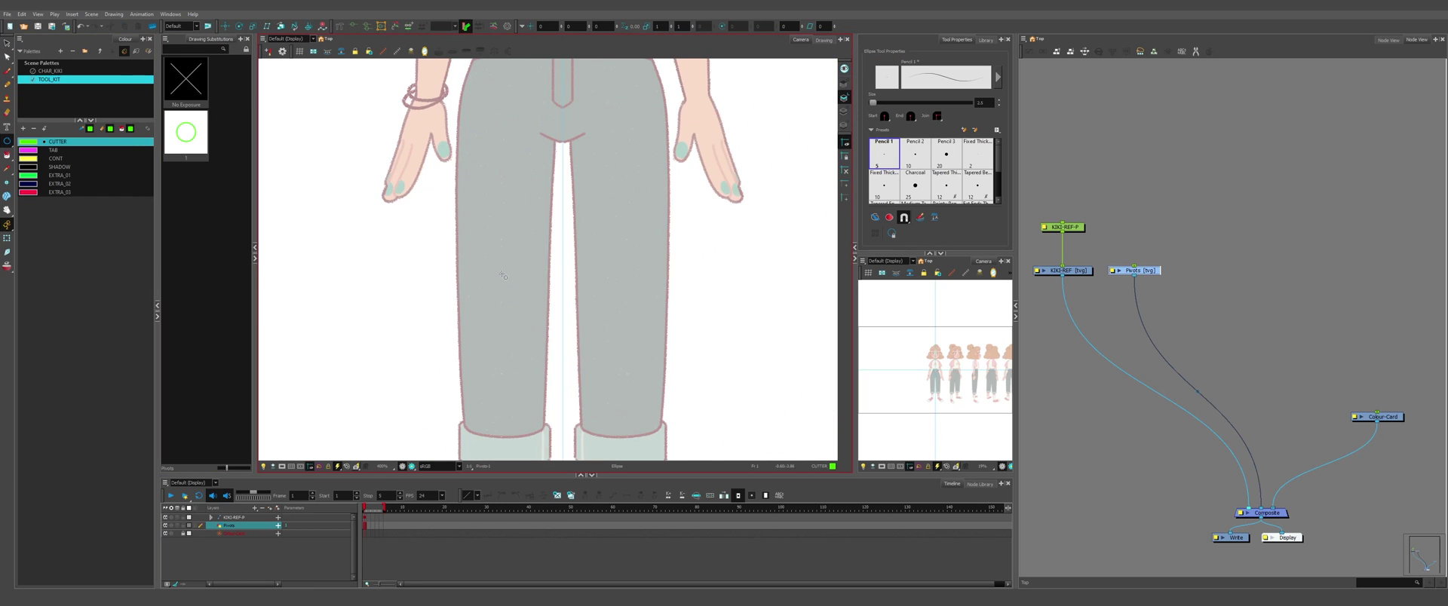
scroll(530, 248, down, 1)
scroll(529, 248, up, 3)
drag(530, 248, 529, 237)
scroll(529, 239, down, 4)
key(alt+=)
scroll(530, 167, up, 4)
drag(545, 316, 417, 188)
key(ctrl+z)
drag(416, 126, 522, 233)
key(ctrl+z)
drag(418, 181, 538, 301)
key(alt+s)
scroll(565, 230, up, 1)
scroll(520, 158, down, 4)
scroll(506, 172, up, 5)
click(495, 133)
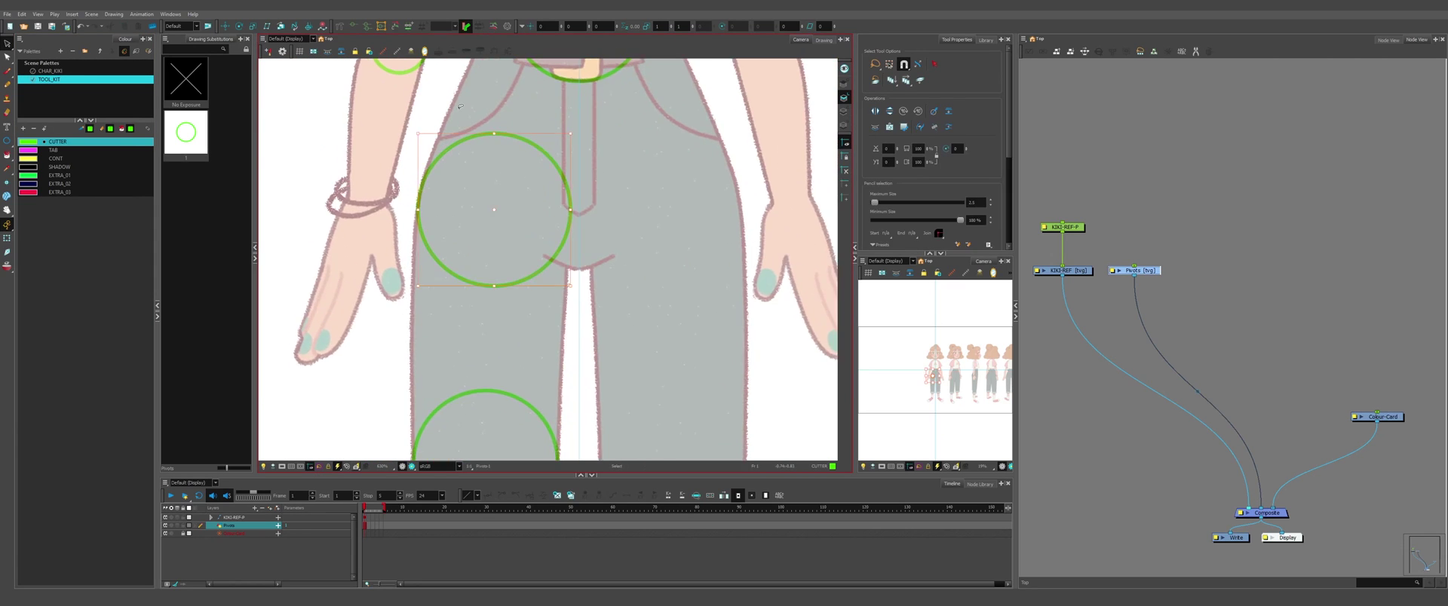
Step: Draw a small green circle over the ankle of the same leg and select the knee circle
scroll(497, 226, down, 4)
scroll(494, 408, up, 6)
key(alt+=)
drag(429, 341, 504, 417)
scroll(476, 323, down, 7)
key(alt+s)
scroll(301, 185, up, 3)
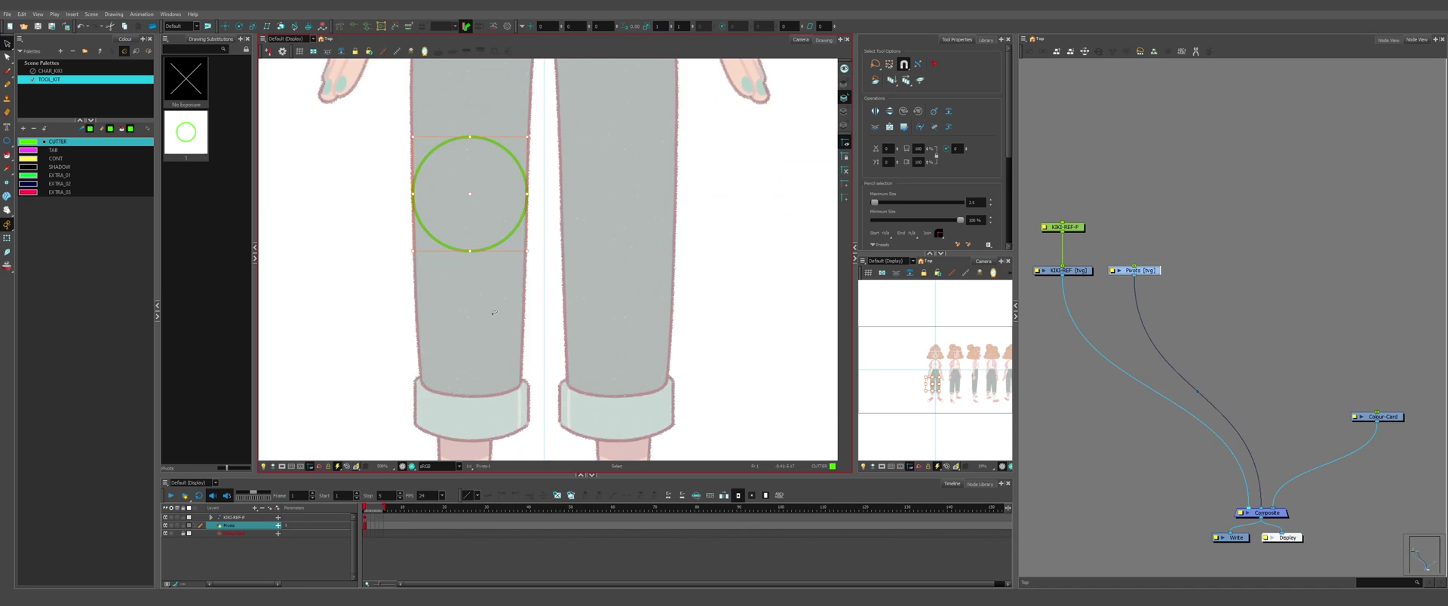
Step: Fill all the waist, elbow, thigh, knee and ankle circles with the CUTTER colour
scroll(301, 185, down, 4)
key(alt+i)
scroll(435, 321, up, 2)
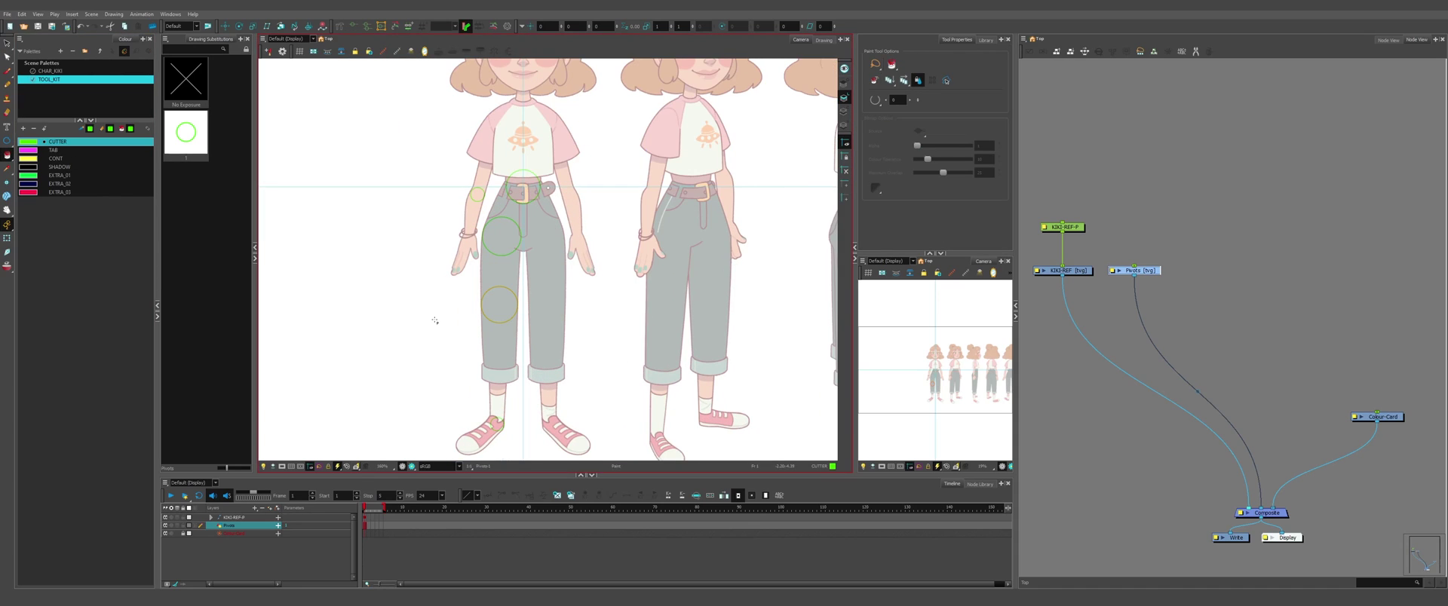
mouse_move(432, 268)
mouse_down()
mouse_move(656, 284)
mouse_move(441, 239)
mouse_up()
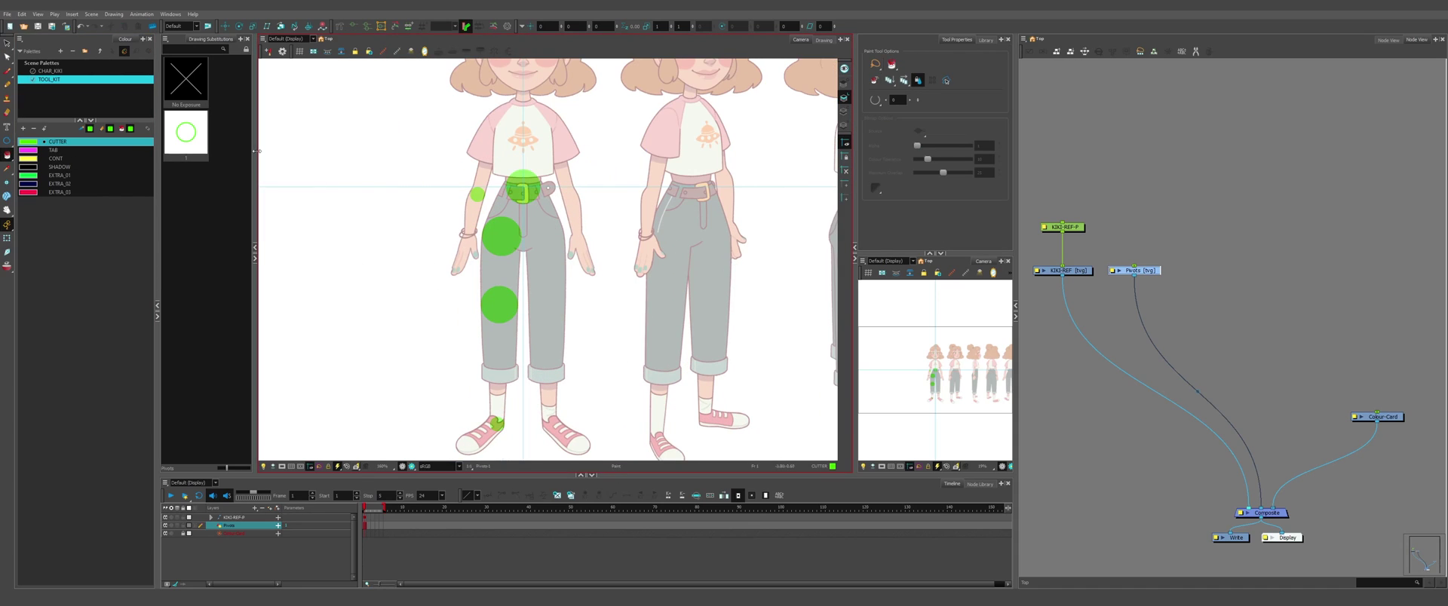
Step: Shrink the waist circle's fill to a small dot at the circle's centre
key(alt+s)
scroll(523, 177, up, 7)
click(604, 229)
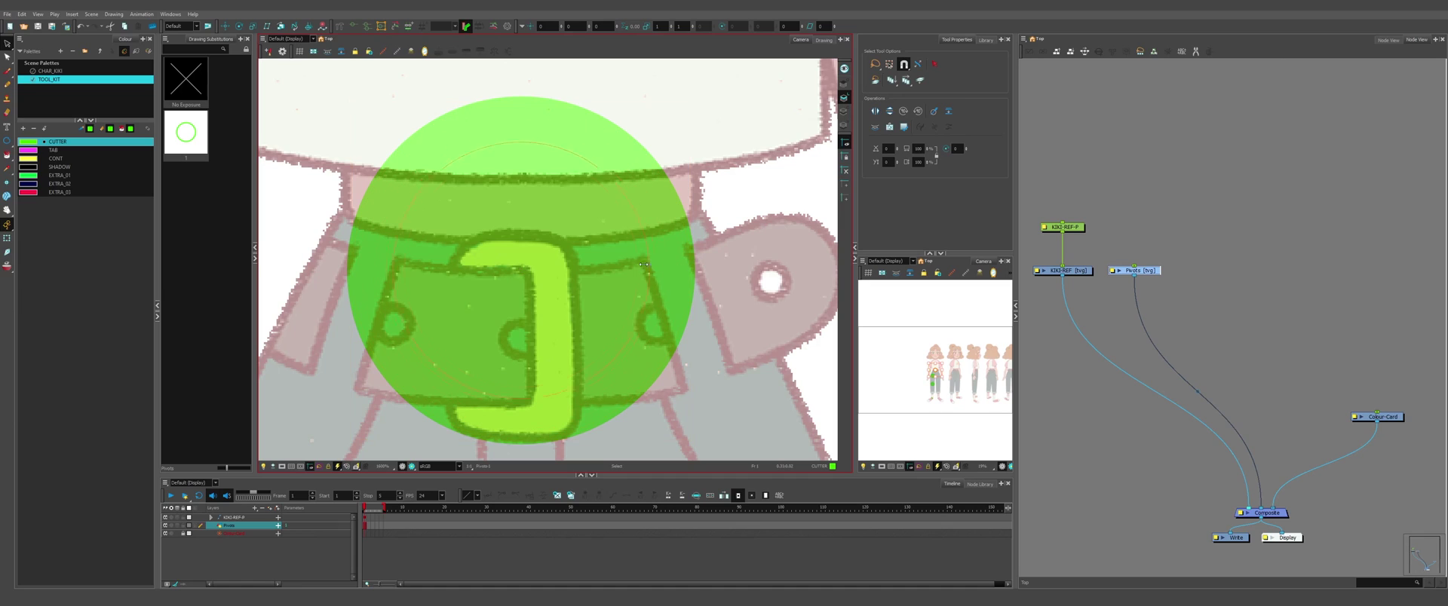
click(525, 269)
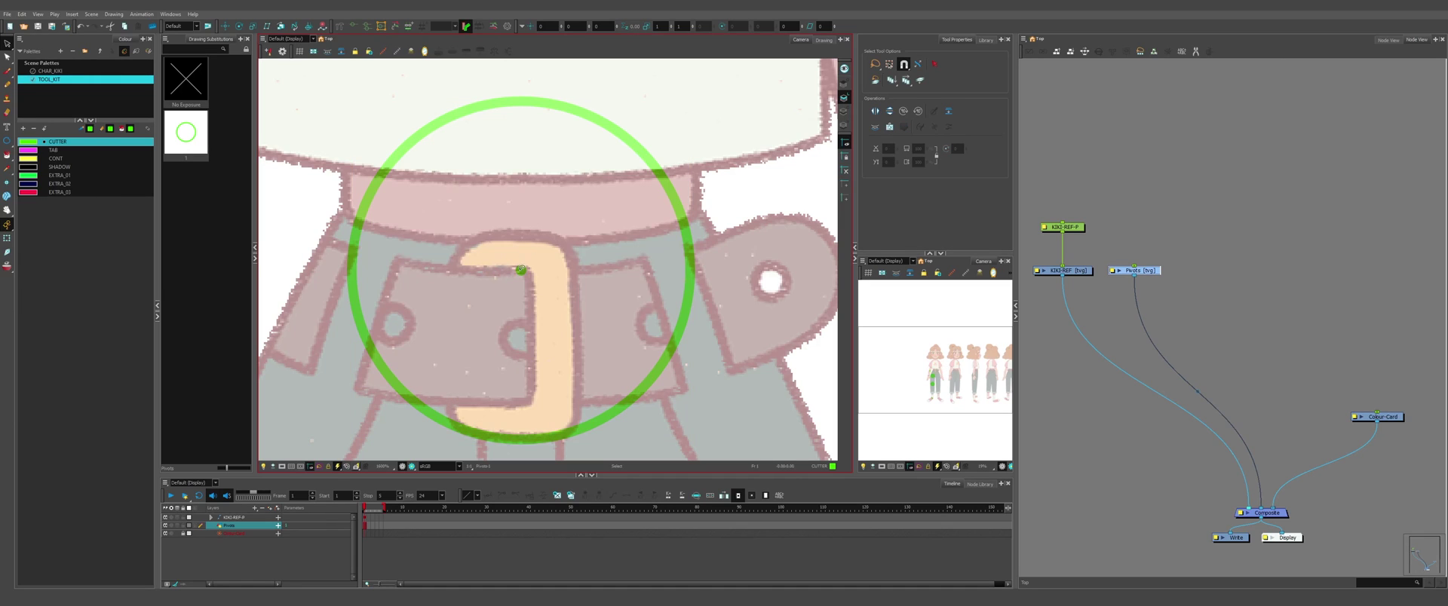
click(521, 269)
Step: Shrink the elbow circle's fill to a small dot at the circle's centre
scroll(521, 269, down, 2)
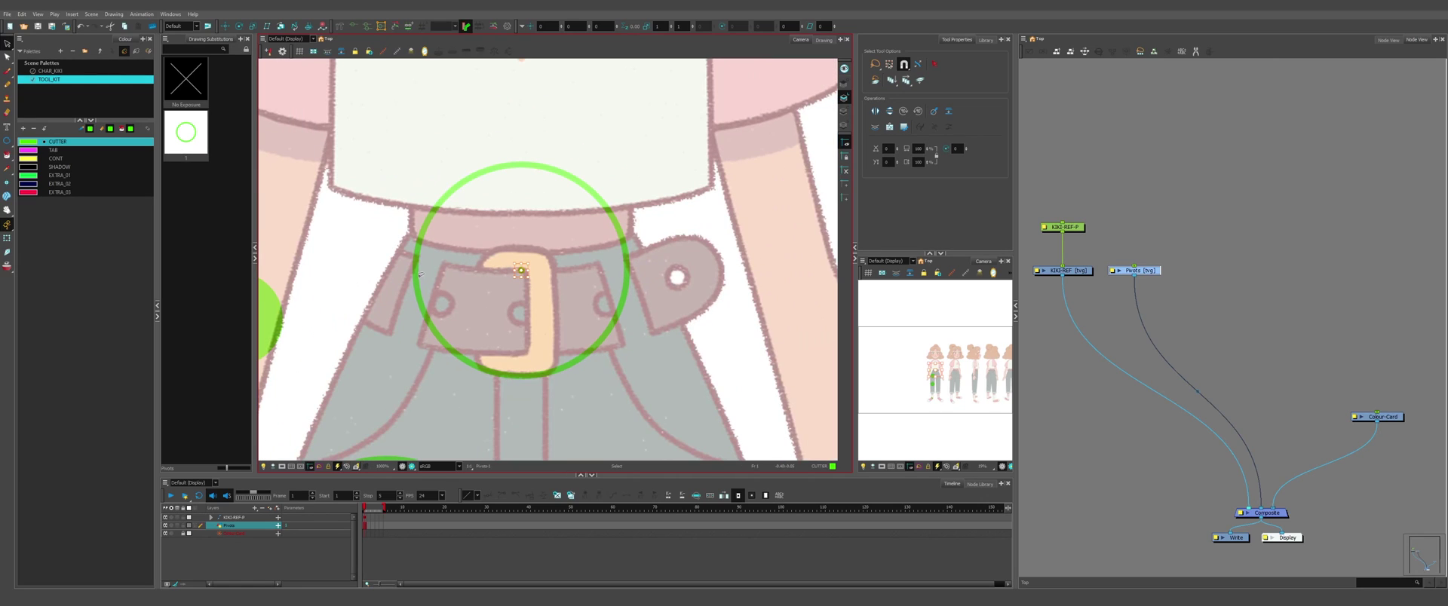
click(419, 200)
scroll(534, 371, down, 3)
scroll(462, 249, up, 5)
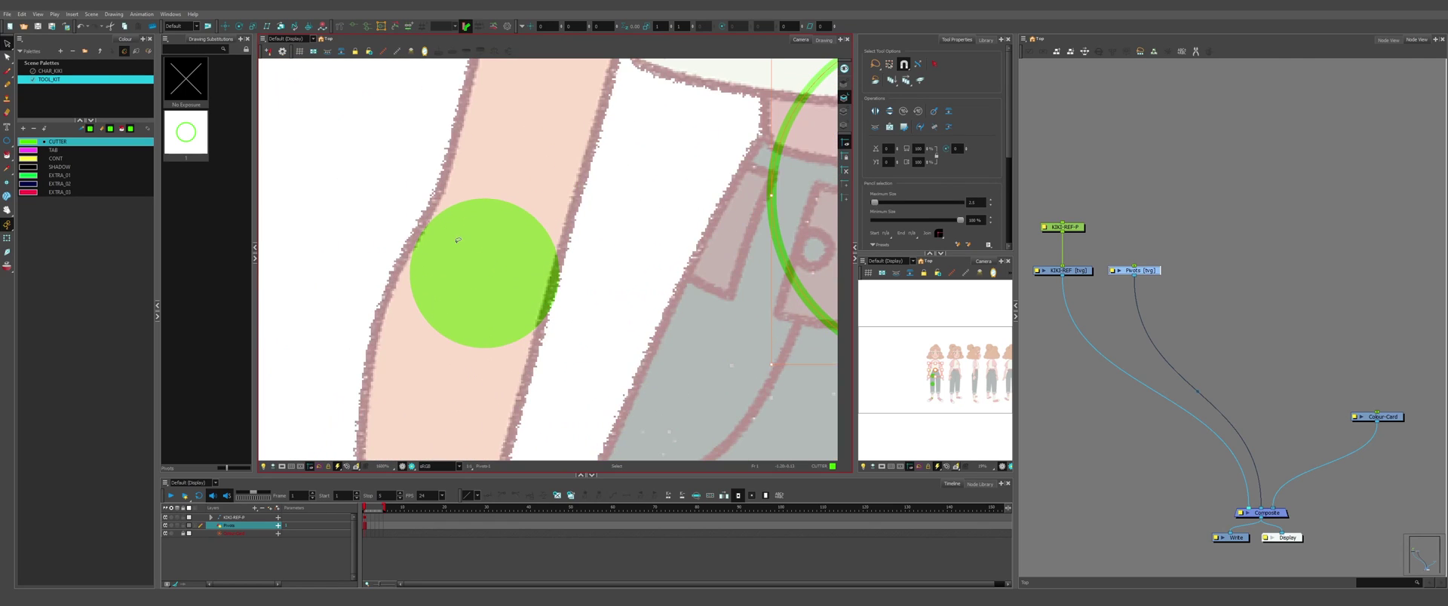
click(547, 275)
drag(557, 273, 492, 275)
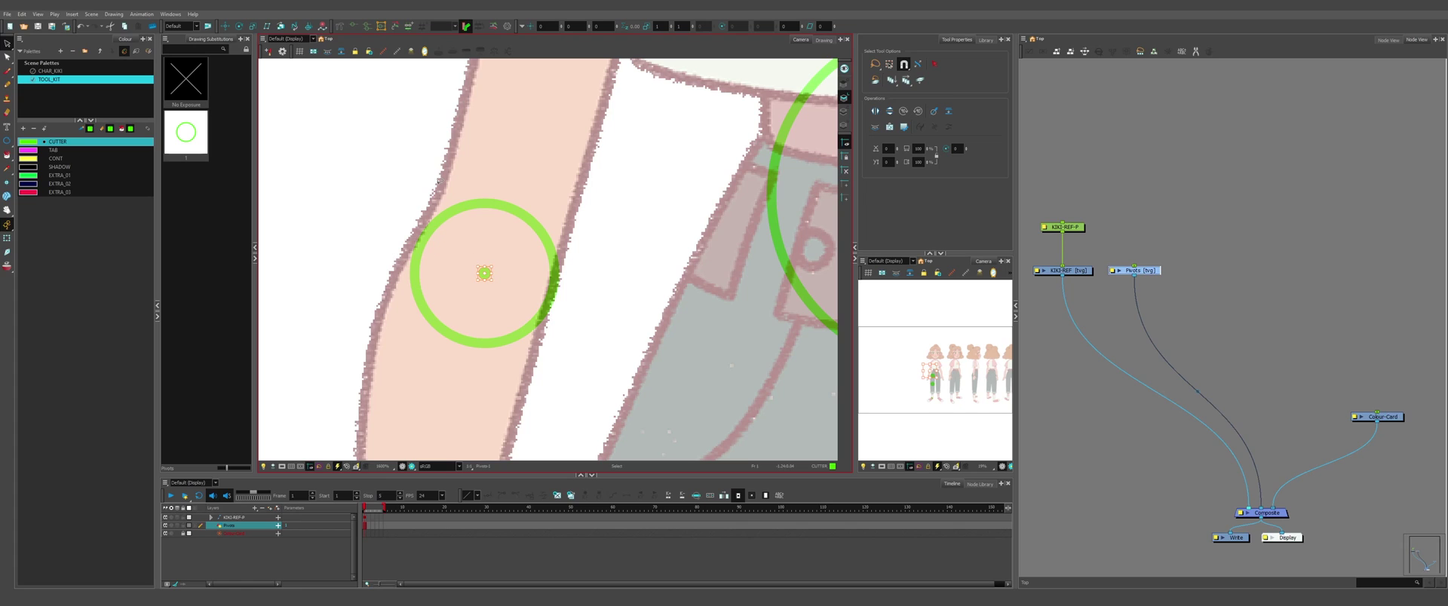
Step: Shrink the thigh circle's fill to a small dot at the circle's centre
scroll(438, 181, down, 5)
scroll(462, 269, up, 5)
click(535, 227)
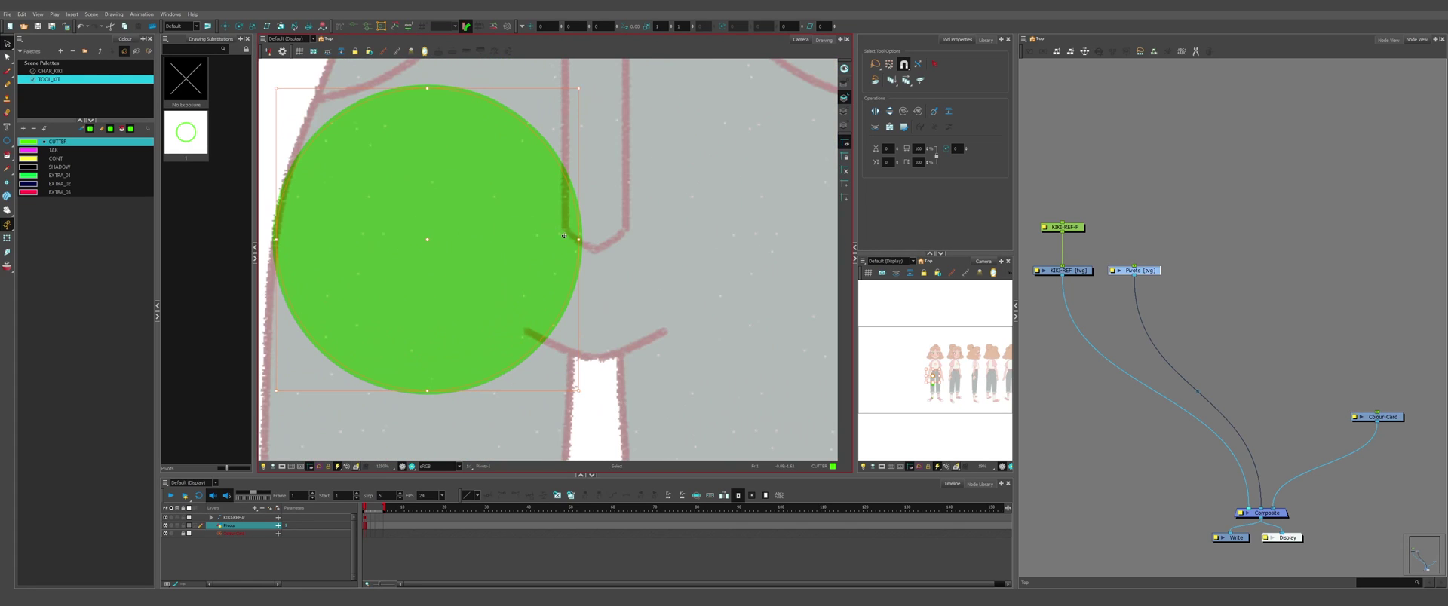
drag(559, 236, 430, 236)
Step: Shrink the knee circle's fill to a small dot at the circle's centre
scroll(430, 236, down, 3)
scroll(515, 351, up, 5)
click(514, 351)
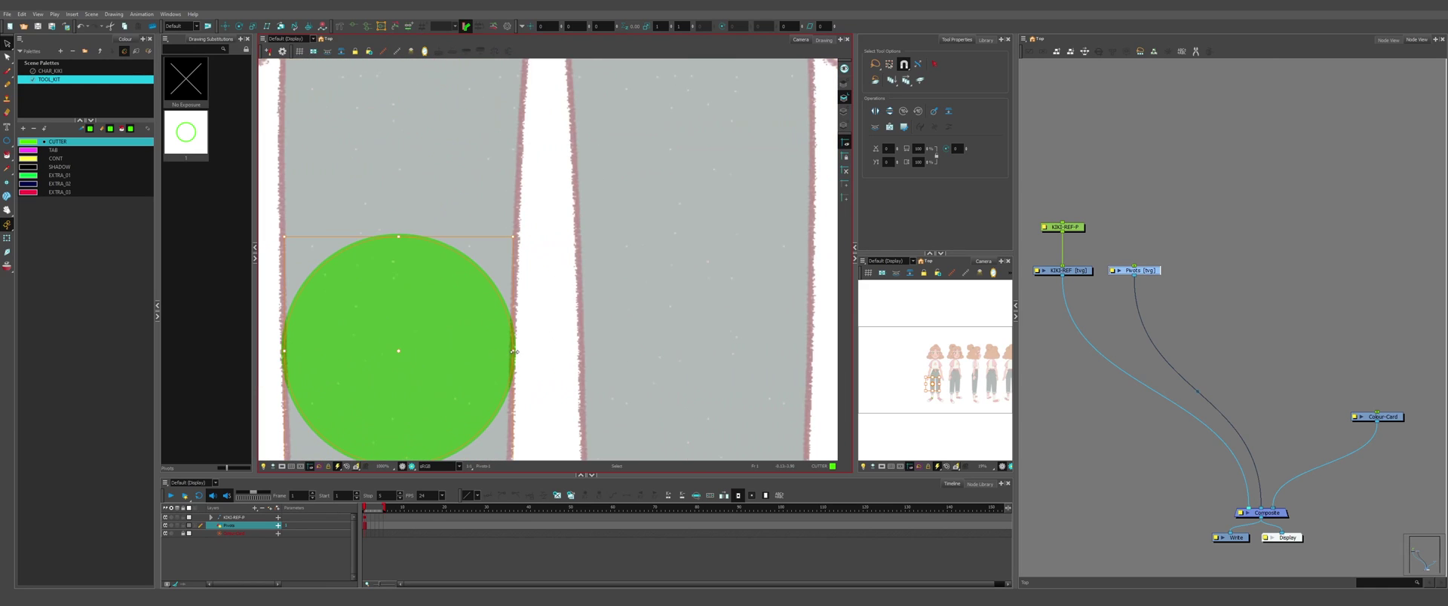
drag(404, 353, 400, 353)
Step: Shrink the ankle circle's fill to a small dot at the circle's centre
scroll(445, 249, down, 5)
scroll(430, 445, up, 6)
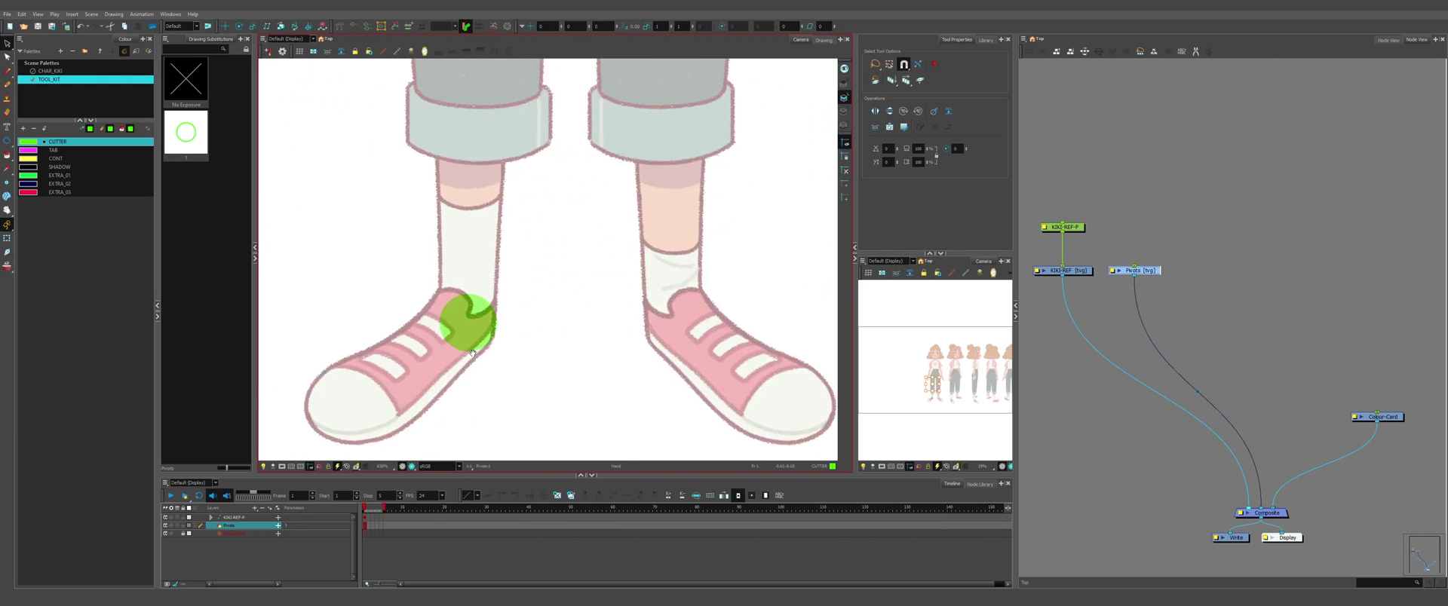
click(528, 329)
drag(535, 329, 464, 329)
scroll(463, 330, down, 3)
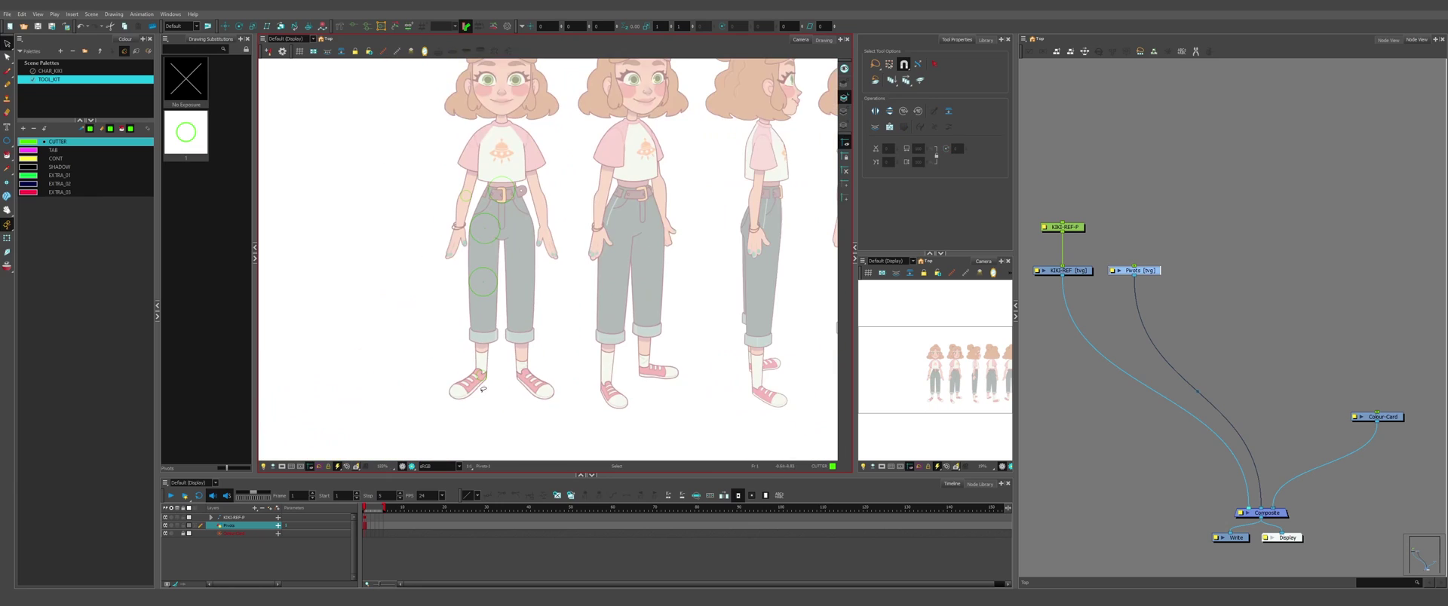
Step: Duplicate the elbow, thigh, knee and ankle circles together and flip the copies horizontally
scroll(497, 284, up, 2)
mouse_move(421, 206)
mouse_down()
mouse_move(464, 155)
mouse_move(582, 340)
mouse_move(439, 397)
mouse_move(437, 269)
mouse_up()
key(ctrl+d)
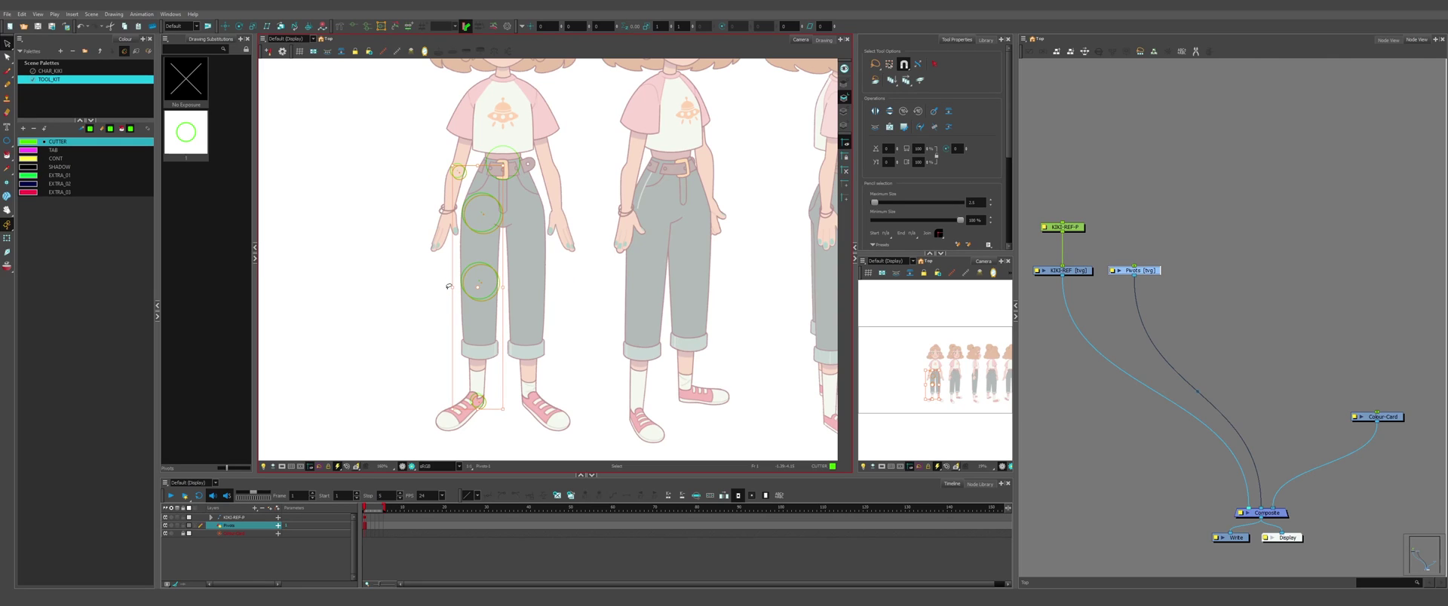
key(Up)
key(Up)
key(Up)
click(876, 111)
click(876, 112)
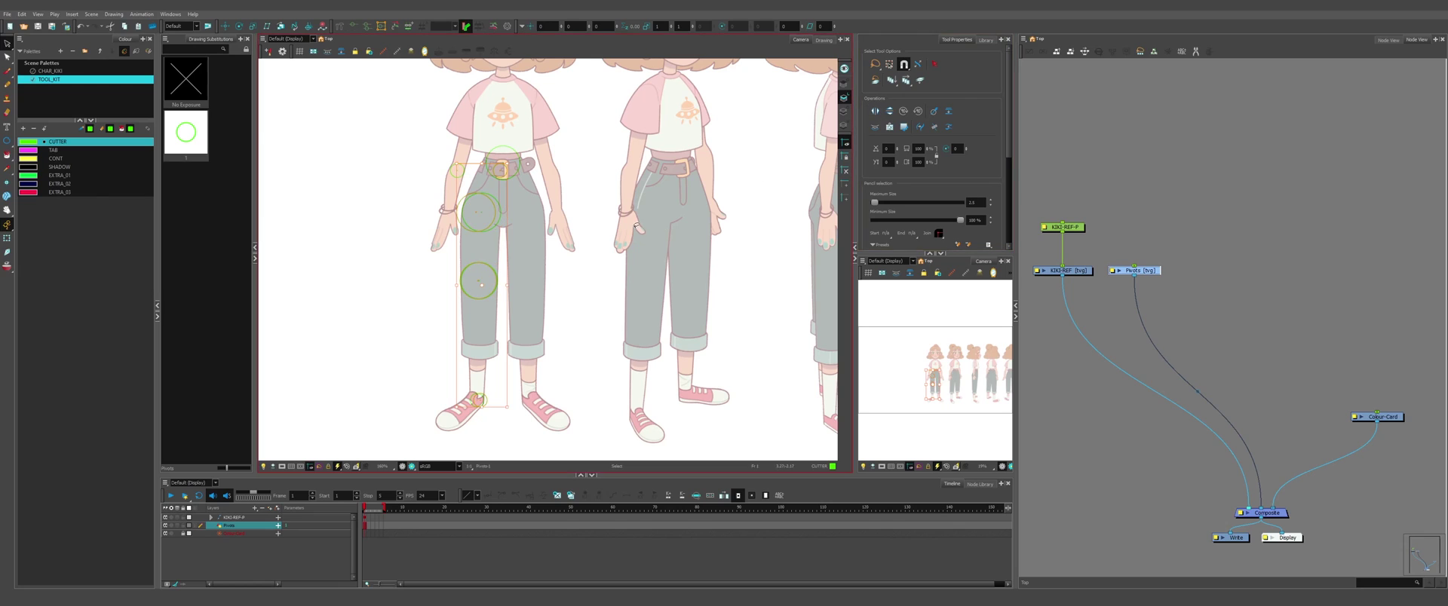
Step: Nudge the flipped copies across onto the front view's opposite arm and leg, and deselect them
key(Right)
key(Right)
key(Right)
key(Right)
key(Right)
key(Right)
key(Right)
key(Right)
key(Right)
key(Right)
key(Right)
key(Right)
key(Right)
key(Right)
key(Right)
key(Right)
key(Right)
key(Right)
key(Right)
key(Right)
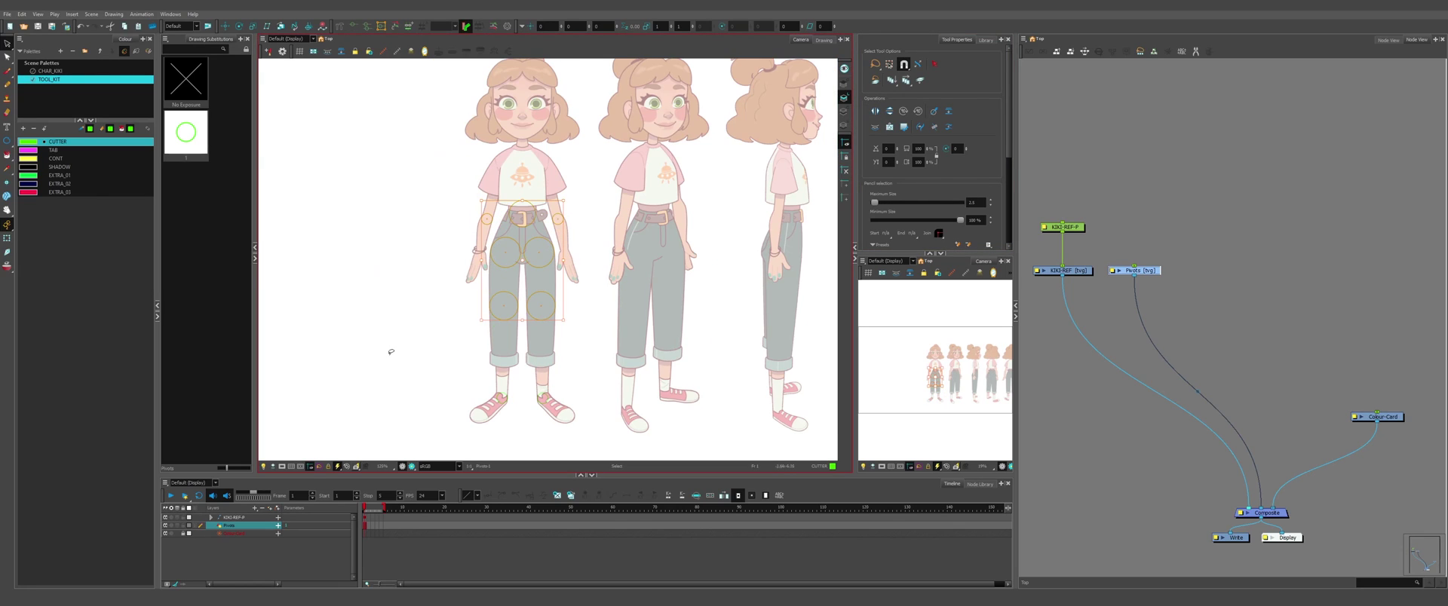
click(390, 351)
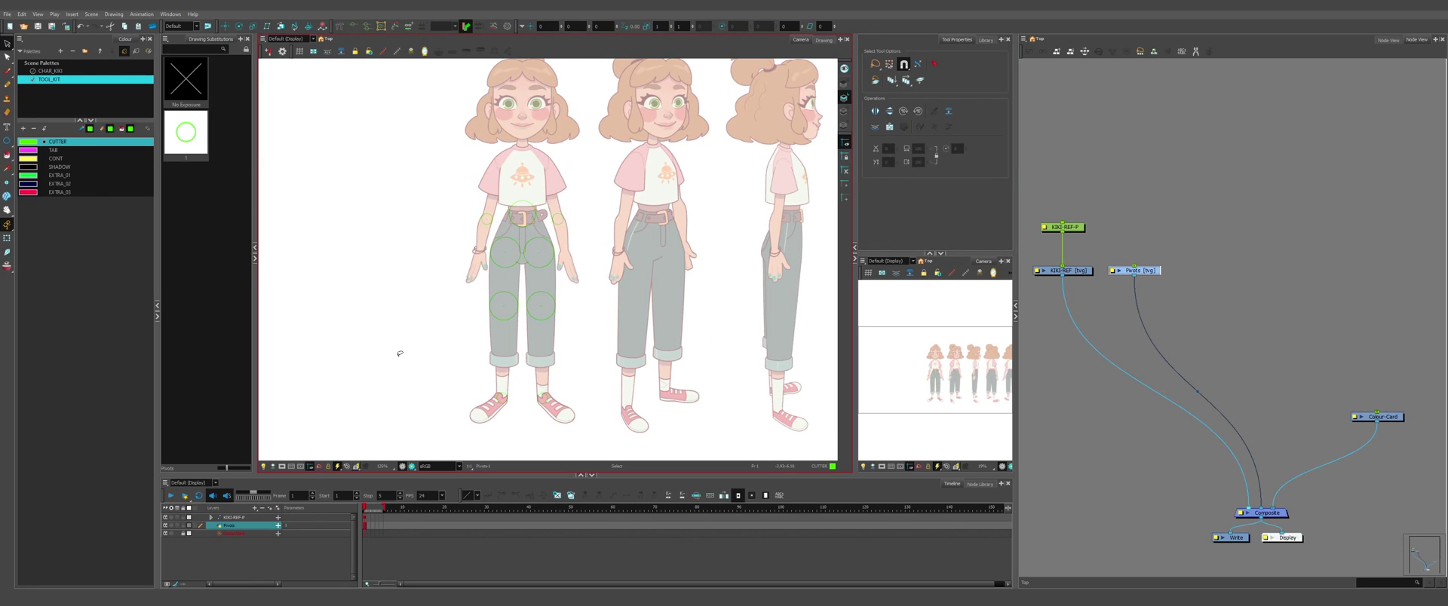
Step: Duplicate the full set of front-view pivot circles and move the copy over the three-quarter view
mouse_move(398, 350)
mouse_down()
mouse_move(626, 241)
mouse_move(565, 451)
mouse_move(354, 332)
mouse_up()
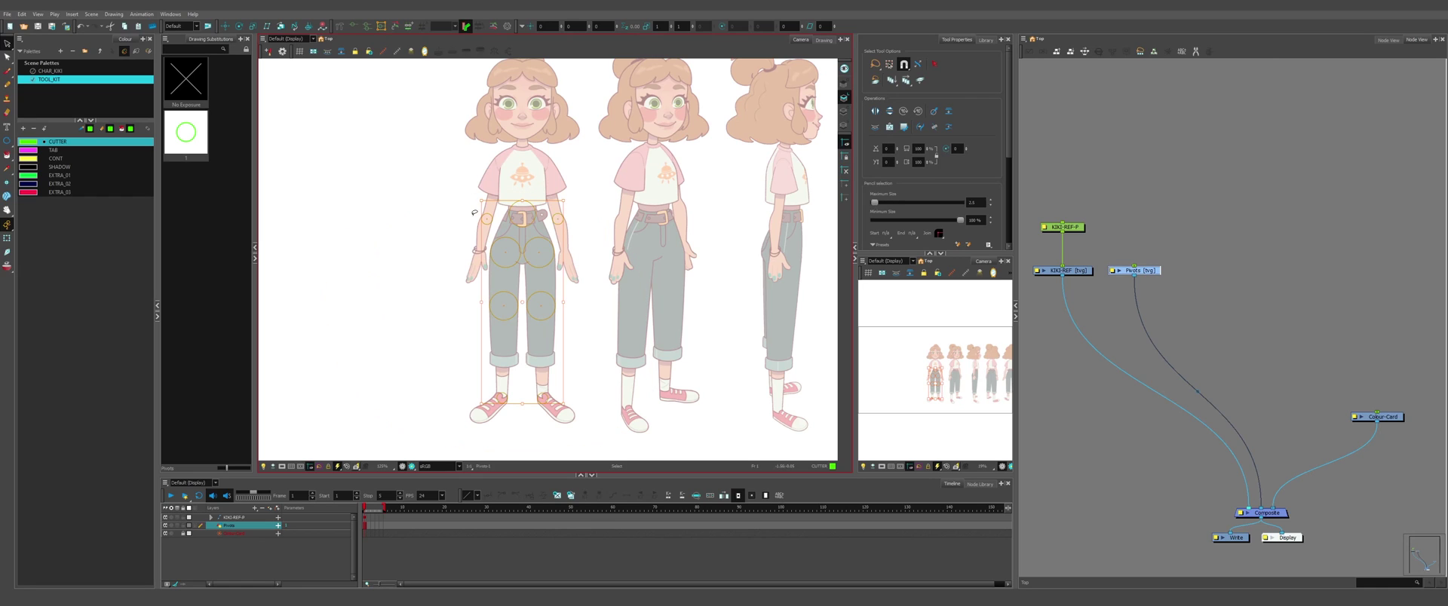
key(ctrl+d)
key(Down)
key(Right)
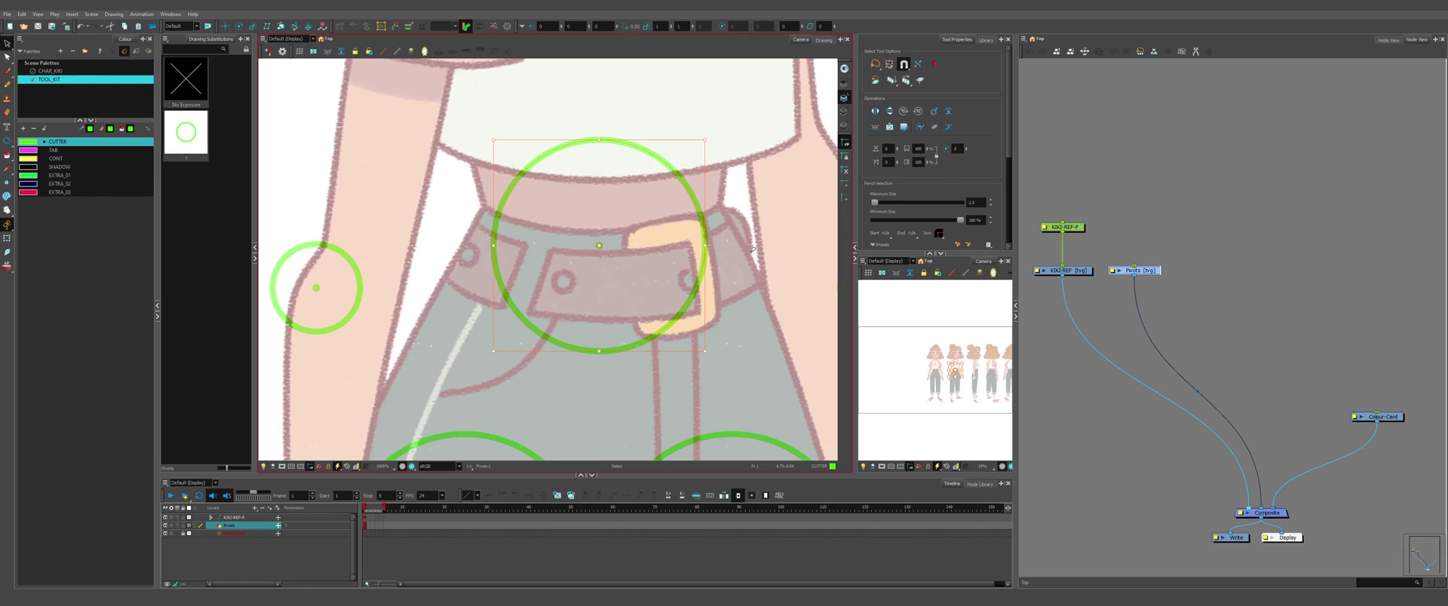
Step: Nudge the three-quarter view's waist circle to the right to centre it on the waist
scroll(377, 242, down, 6)
scroll(378, 243, up, 1)
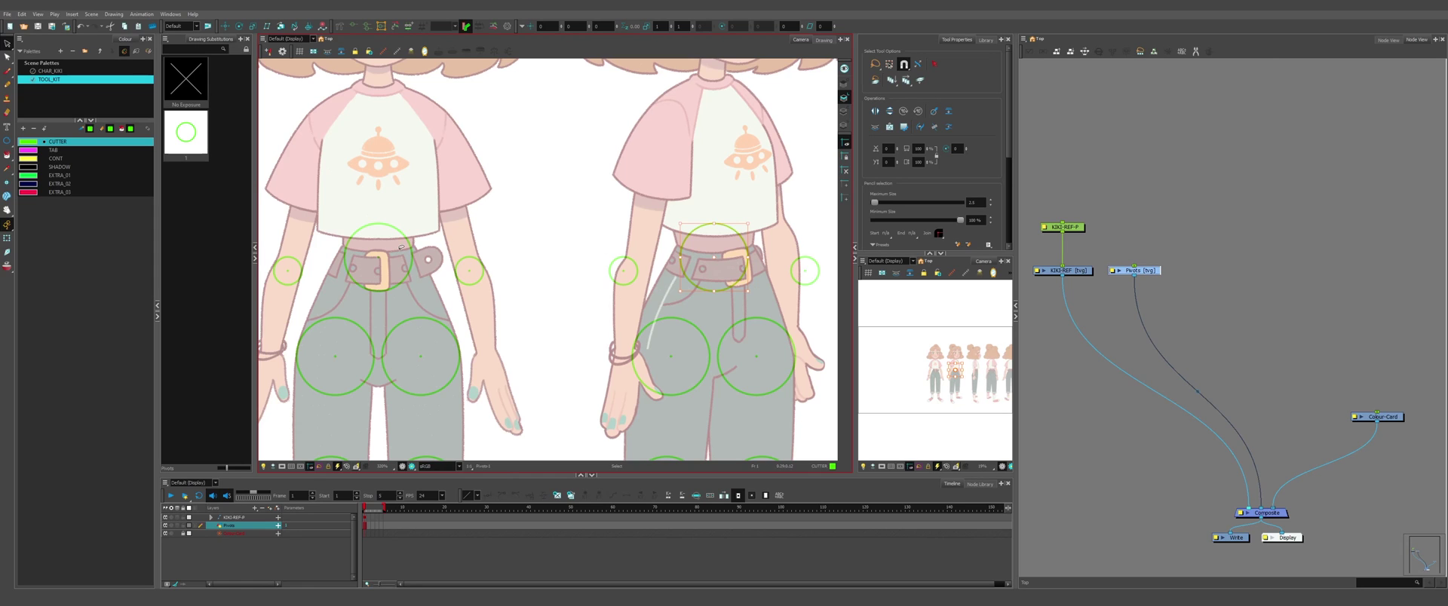
scroll(760, 252, up, 4)
click(728, 257)
key(Right)
key(Right)
scroll(659, 235, down, 6)
Step: Reposition the two thigh circles on the three-quarter view to fit its legs
scroll(687, 336, up, 5)
click(603, 226)
key(Left)
key(Left)
key(Left)
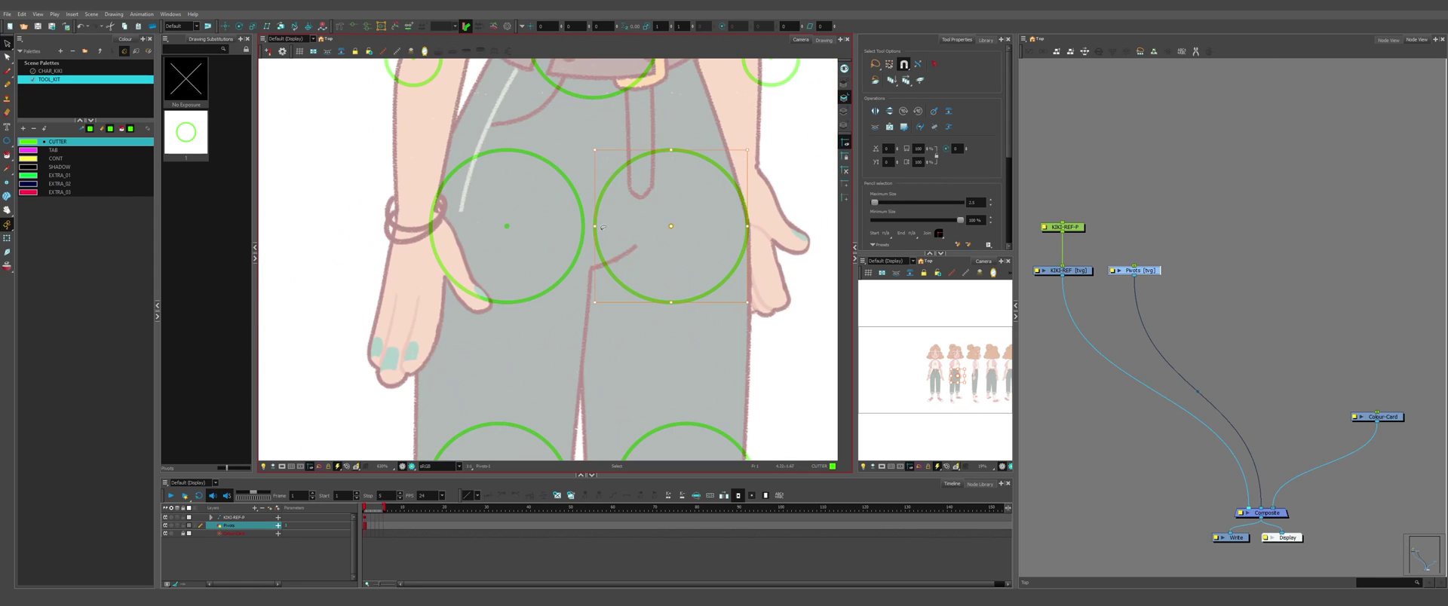
click(434, 227)
drag(431, 226, 422, 226)
Step: Align the knee circles with the three-quarter view's knees
scroll(577, 106, down, 1)
scroll(561, 249, up, 1)
click(489, 240)
drag(528, 407, 482, 240)
click(680, 249)
scroll(765, 279, down, 3)
Step: Move the remaining ankle and elbow circles onto the three-quarter view's joints
scroll(524, 329, up, 4)
click(523, 329)
key(Left)
scroll(490, 445, down, 5)
scroll(464, 222, up, 4)
drag(520, 249, 565, 237)
scroll(570, 249, down, 4)
scroll(717, 286, up, 4)
click(713, 325)
drag(713, 324, 584, 261)
Step: Copy a single-sided set of pivot circles onto the side view and shift its thigh circle onto the leg
scroll(587, 207, down, 6)
key(ctrl+c)
key(ctrl+v)
key(Escape)
scroll(685, 317, up, 1)
key(Delete)
drag(543, 188, 562, 189)
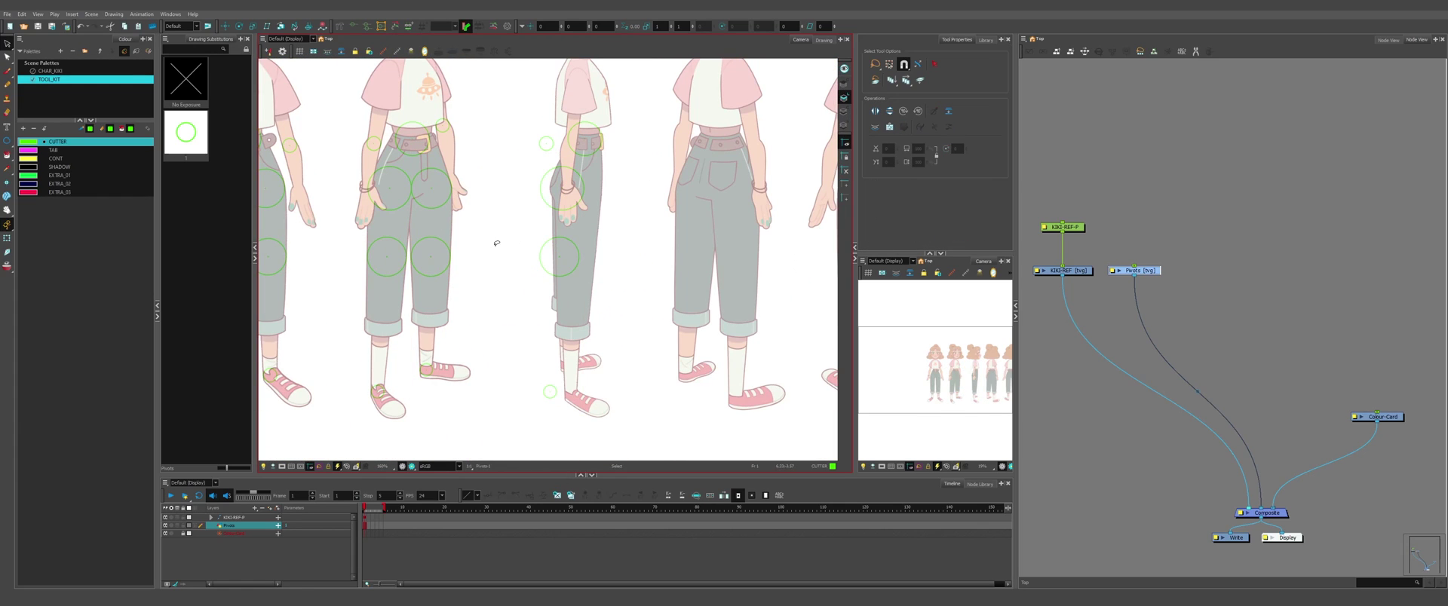
Step: Fit the remaining elbow, knee and ankle pivot circles onto the side view's joints
mouse_move(678, 127)
mouse_down()
mouse_move(642, 392)
mouse_move(692, 192)
mouse_up()
scroll(565, 378, up, 6)
drag(294, 175, 249, 263)
scroll(233, 266, up, 3)
drag(322, 136, 556, 104)
scroll(559, 151, down, 7)
scroll(379, 218, up, 4)
scroll(379, 218, down, 5)
scroll(477, 205, up, 8)
scroll(422, 201, down, 7)
scroll(502, 201, up, 4)
drag(504, 423, 489, 206)
drag(433, 230, 501, 253)
scroll(452, 317, down, 6)
drag(387, 349, 550, 316)
Step: Paste a set of pivot circles onto the back three-quarter view and align them with its joints
scroll(520, 352, down, 4)
key(ctrl+v)
scroll(584, 317, up, 2)
scroll(543, 202, up, 7)
drag(662, 198, 634, 221)
scroll(627, 334, up, 2)
drag(604, 291, 496, 293)
scroll(500, 292, up, 6)
scroll(500, 293, down, 6)
drag(585, 332, 566, 332)
scroll(528, 302, down, 4)
drag(399, 256, 377, 263)
scroll(376, 263, down, 5)
scroll(536, 275, up, 5)
scroll(528, 302, down, 9)
Step: Paste another set of pivot circles onto the back view and check their placement on its joints
drag(475, 324, 478, 410)
key(ctrl+v)
scroll(711, 326, up, 4)
scroll(590, 449, up, 4)
scroll(374, 452, up, 2)
scroll(550, 378, down, 4)
scroll(530, 371, up, 4)
scroll(545, 305, down, 3)
click(741, 304)
scroll(545, 305, down, 3)
scroll(452, 284, up, 5)
scroll(453, 285, down, 5)
scroll(608, 291, up, 2)
scroll(812, 219, down, 4)
click(478, 242)
Step: Add a parent peg above KIKI-REF-P and connect it to the Pivots drawing as well
scroll(1033, 173, up, 3)
drag(1135, 312, 1150, 284)
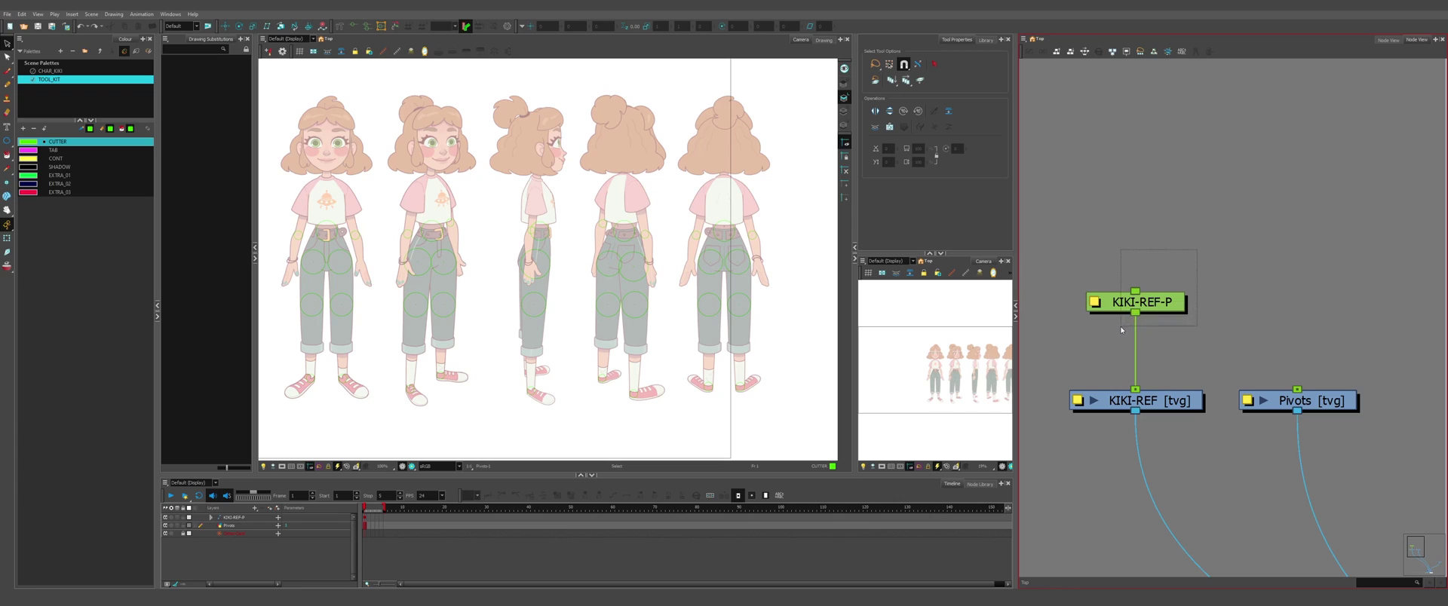
drag(1121, 329, 1122, 330)
key(ctrl+p)
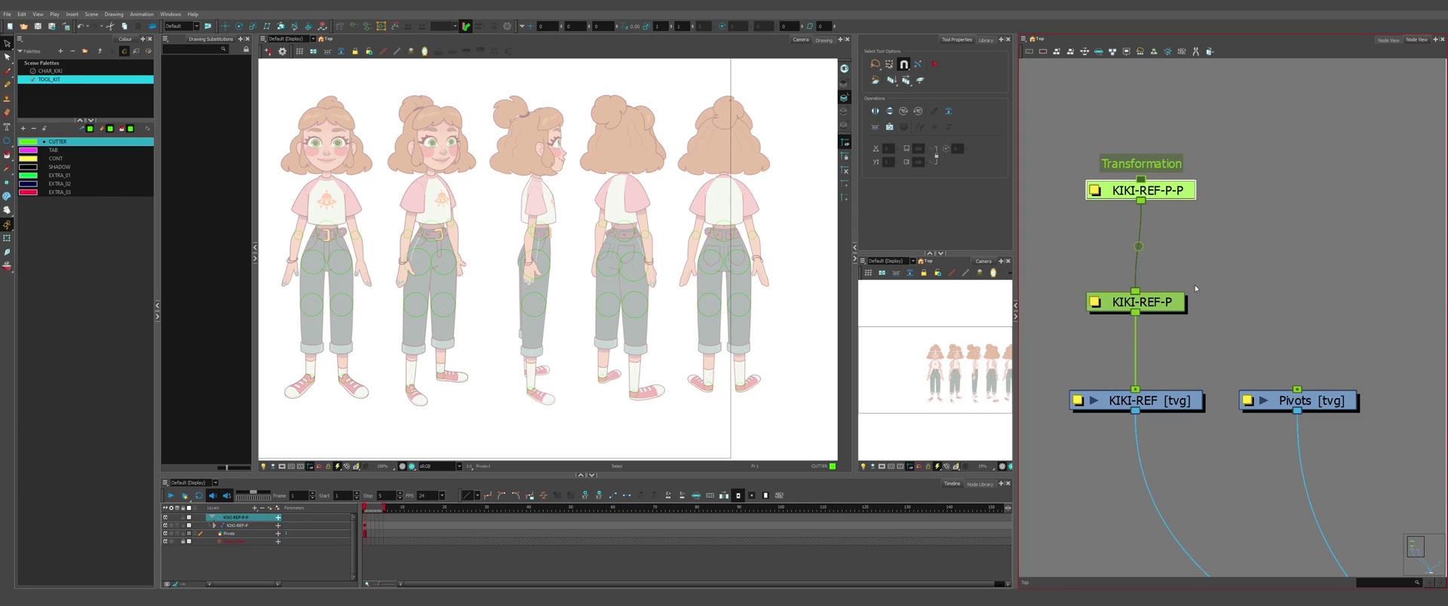
drag(1140, 190, 1297, 390)
click(1320, 283)
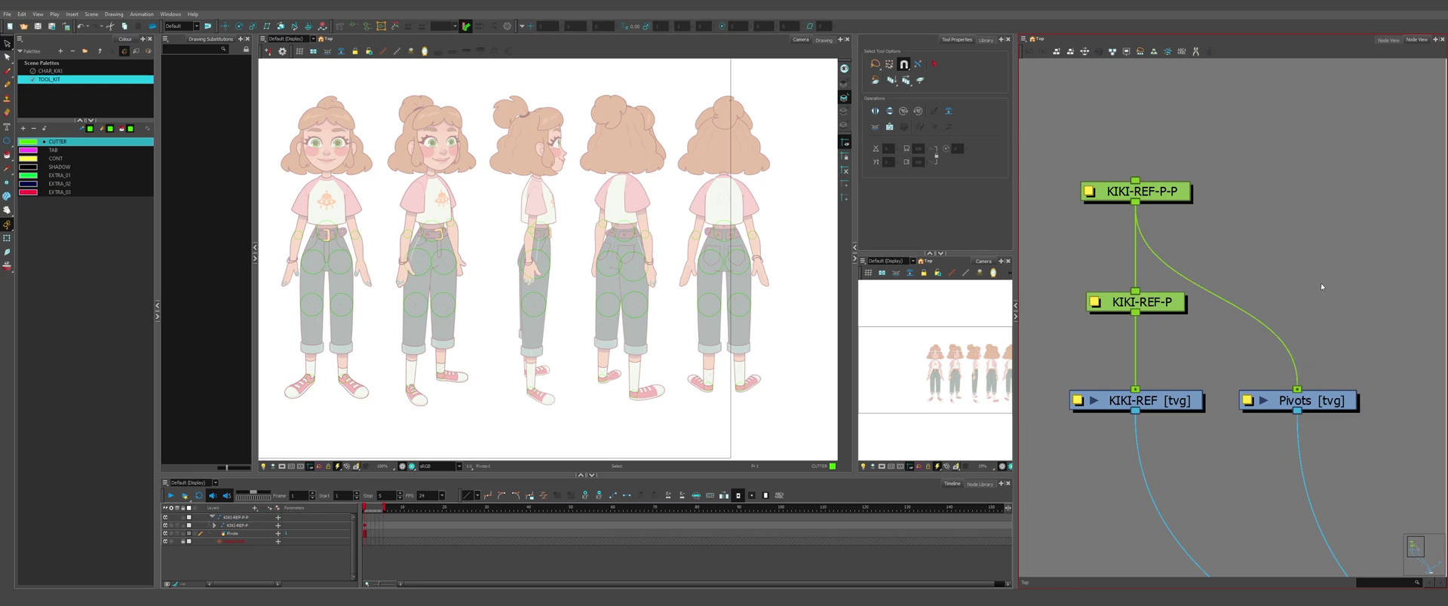
Step: Activate the Translate tool on the KIKI-REF-P-P peg, try moving the artwork and undo the move
click(1151, 199)
key(alt+1)
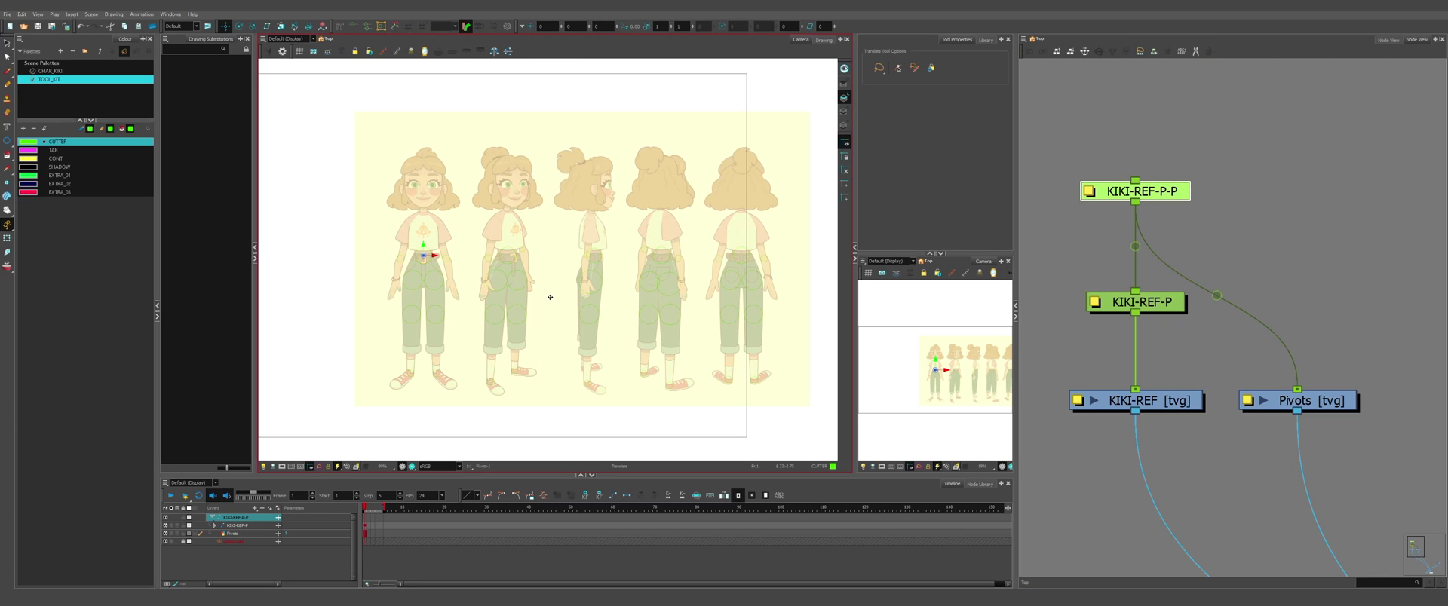
drag(550, 297, 517, 321)
key(ctrl+z)
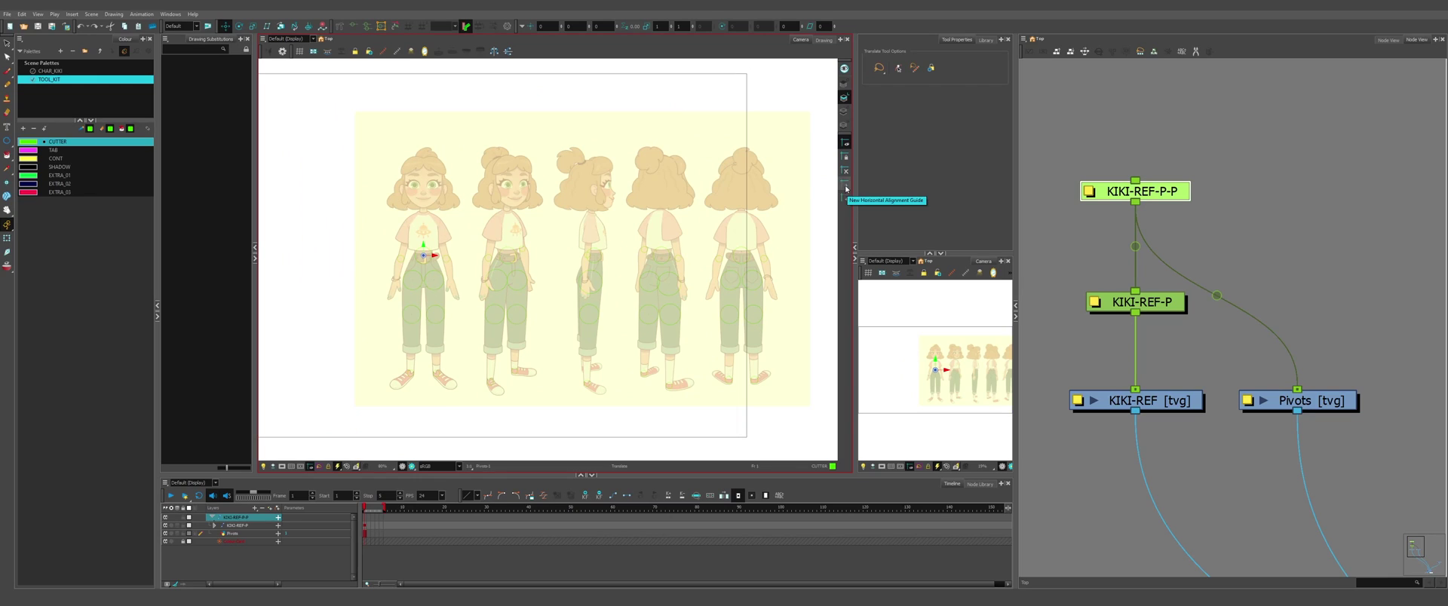
Step: Add vertical and horizontal alignment guides through the stage centre and show the safe area
click(844, 184)
click(845, 199)
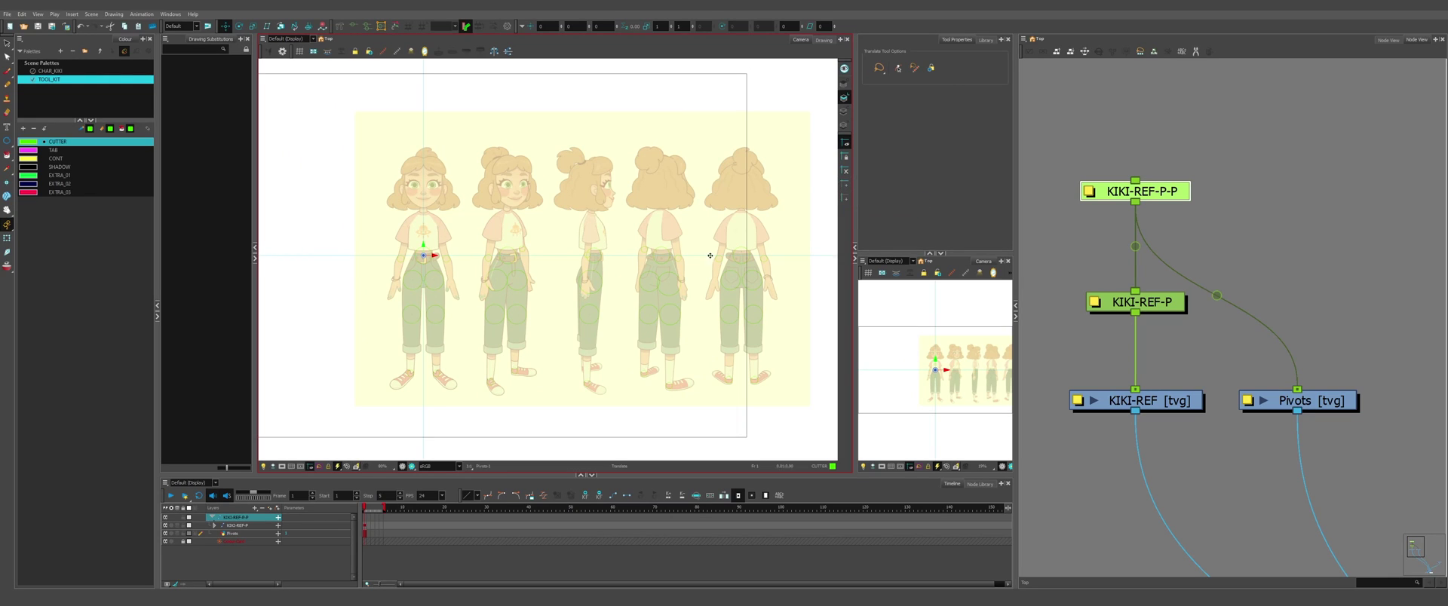
click(302, 472)
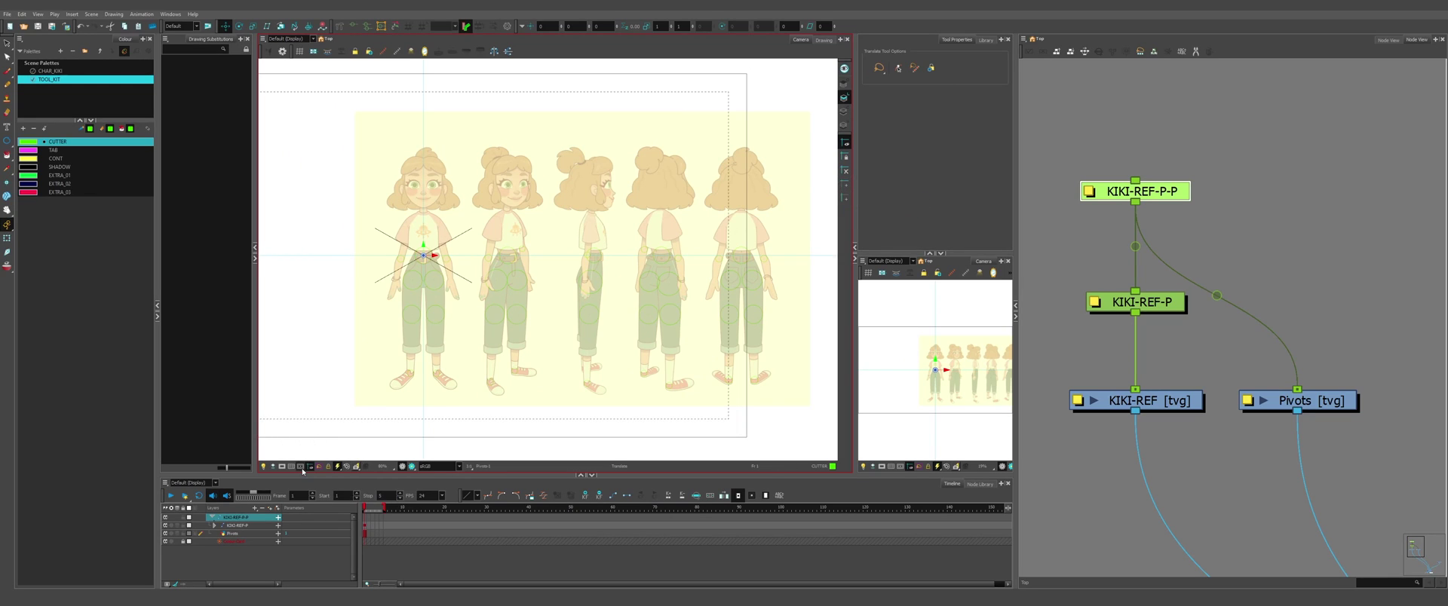
Step: Centre the front view's waist pivot precisely on the crossing guides at frame 1
scroll(454, 313, up, 8)
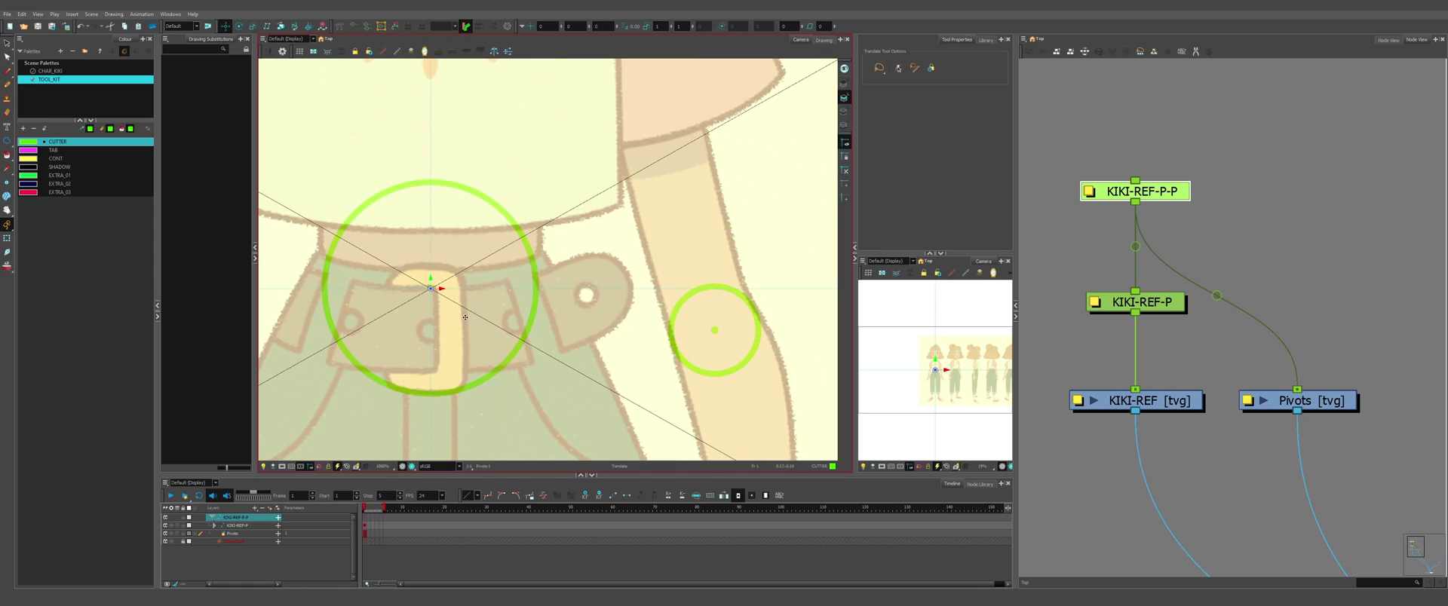
scroll(455, 313, down, 6)
scroll(445, 294, up, 6)
scroll(437, 276, down, 3)
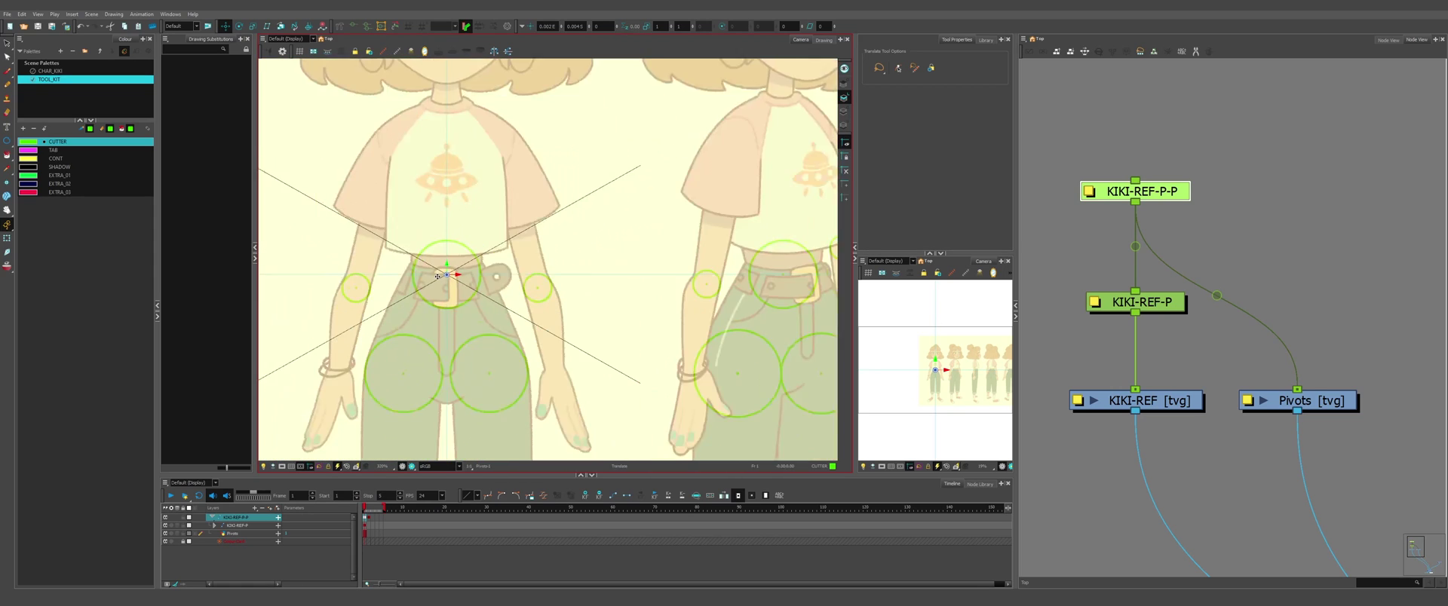
scroll(438, 276, down, 1)
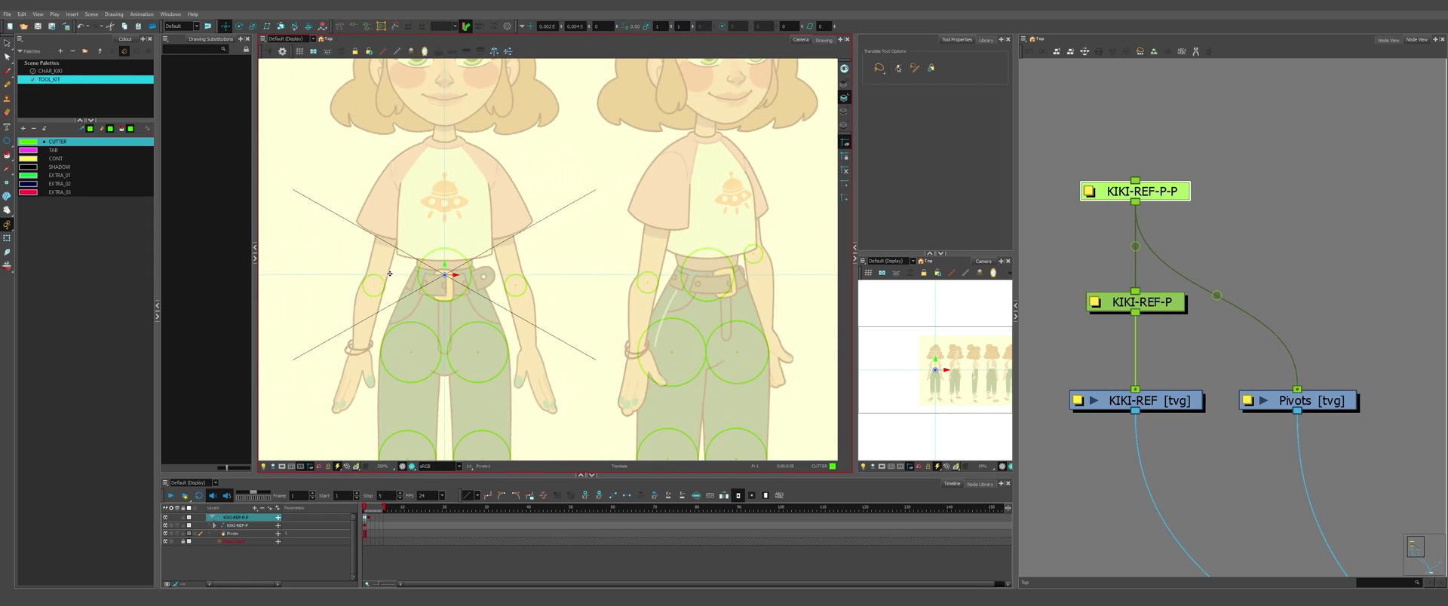
scroll(355, 273, up, 1)
Step: Centre the waist pivots of the three-quarter and side views on the crossing guides at frames 2 and 3
key(.)
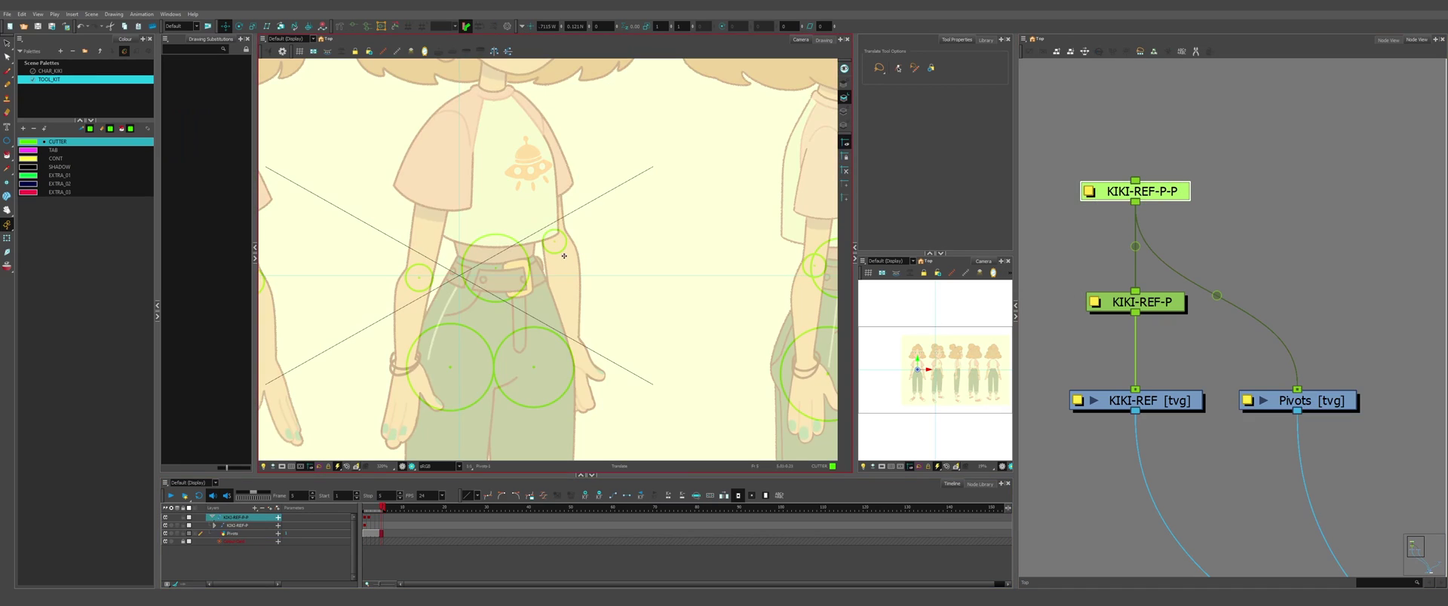
scroll(490, 274, up, 5)
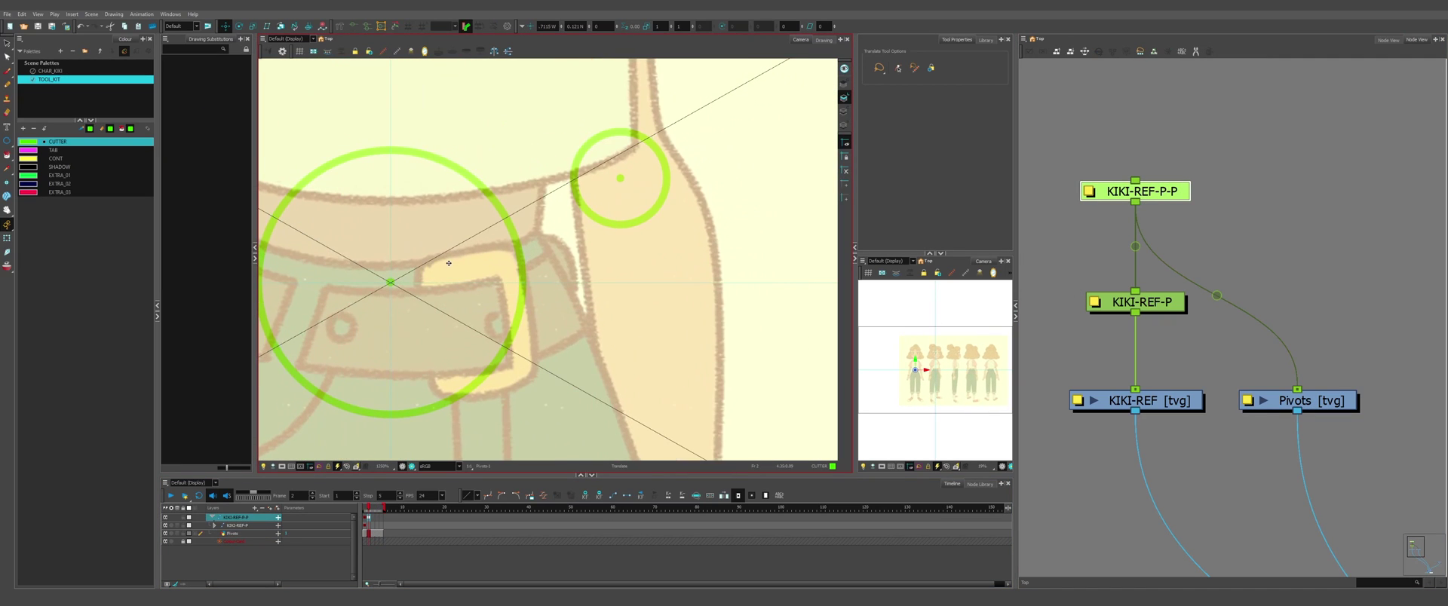
key(.)
scroll(449, 263, down, 5)
drag(589, 264, 349, 265)
scroll(349, 265, up, 4)
Step: Centre the waist pivots of the back three-quarter and back views on the crossing guides at frames 4 and 5
key(.)
scroll(573, 279, down, 4)
drag(720, 274, 527, 274)
scroll(558, 295, up, 5)
scroll(558, 307, down, 5)
key(period)
scroll(539, 291, up, 7)
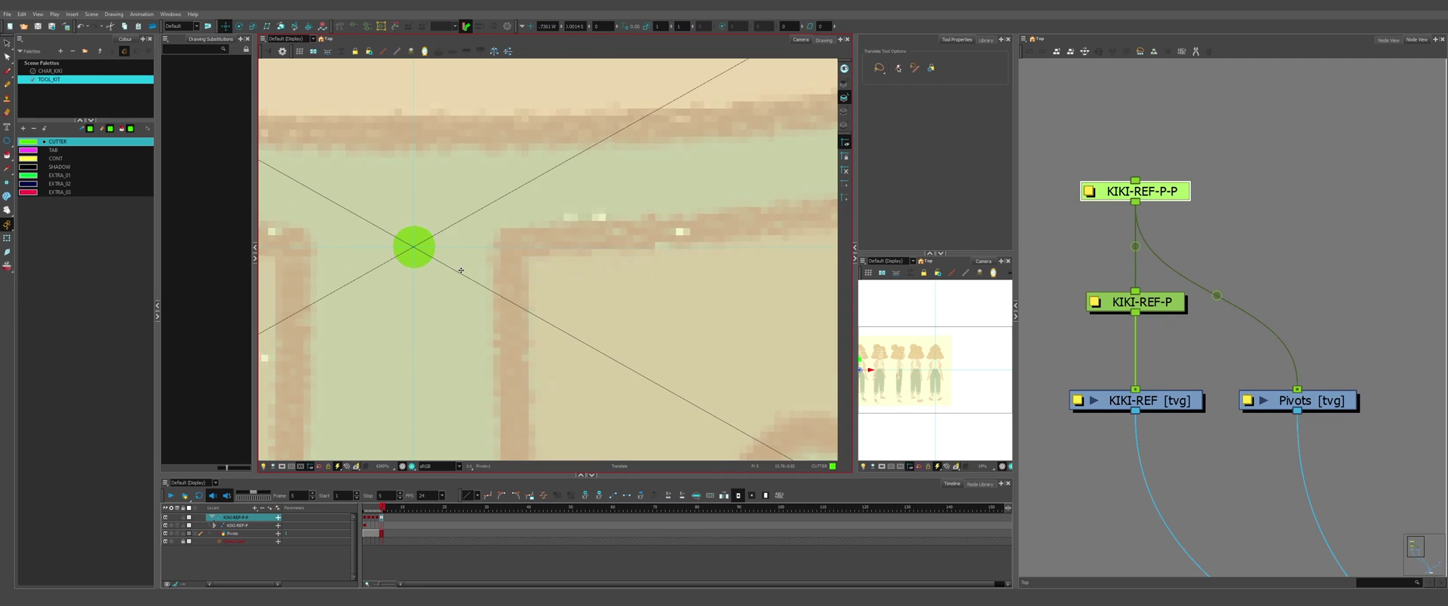
scroll(461, 270, down, 2)
Step: Step through the five frames to check how each turnaround view lines up with the centre guides
key(comma)
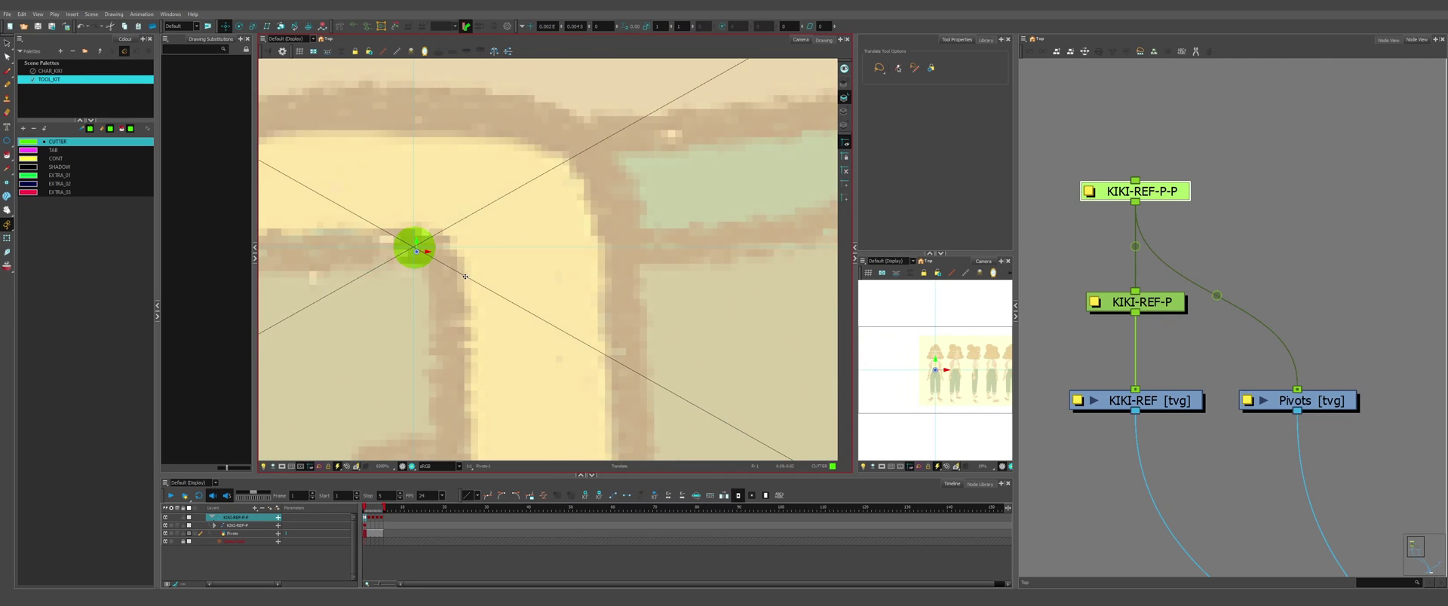
scroll(483, 270, down, 5)
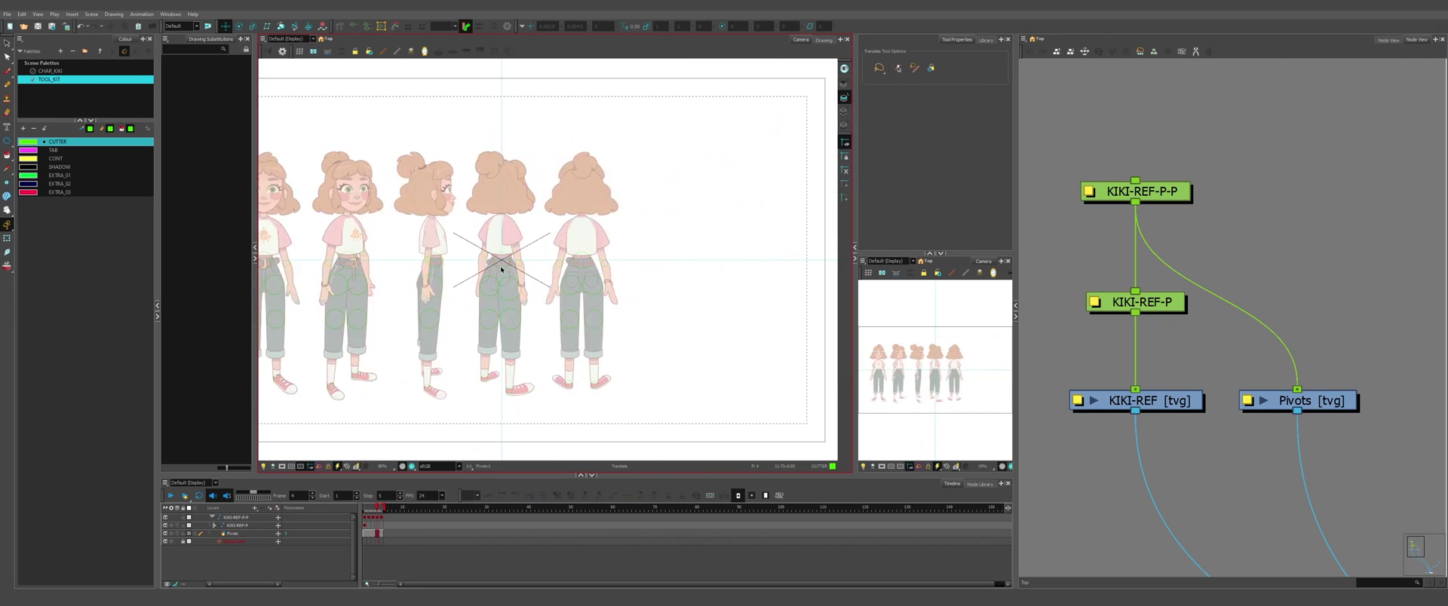
key(shift+comma)
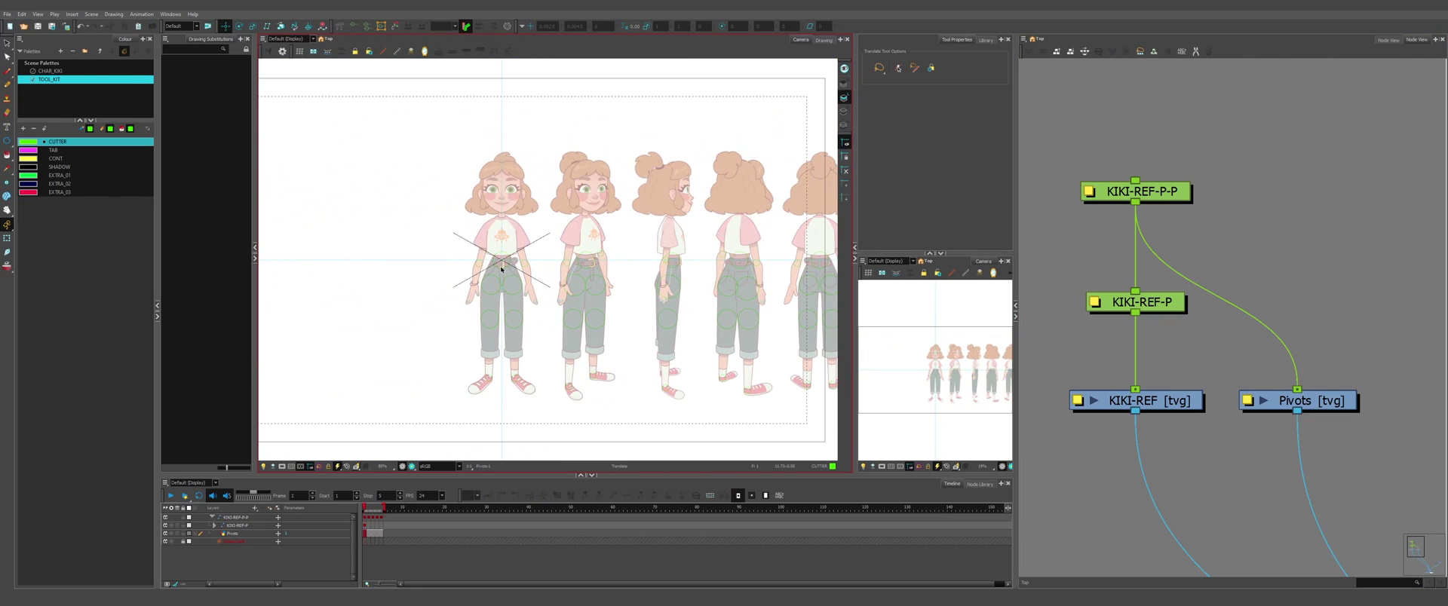
key(period)
key(period)
key(period)
key(period)
key(comma)
key(comma)
key(comma)
key(comma)
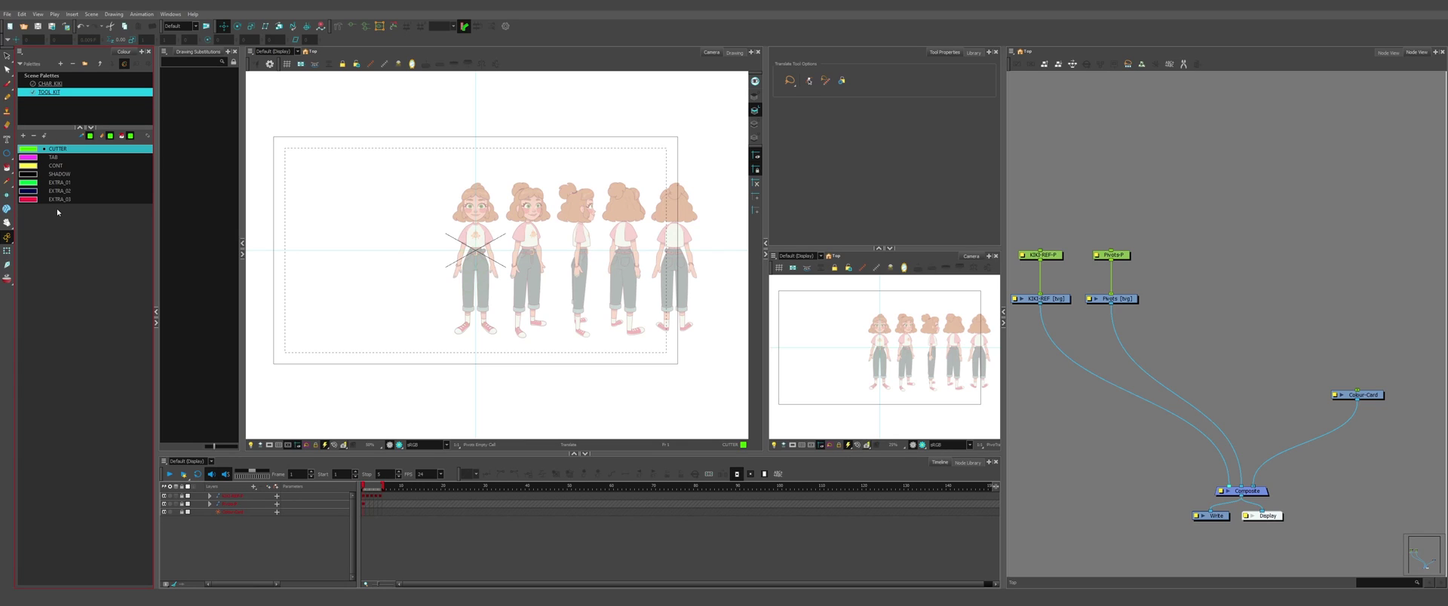
Step: Add an Overlay-Layer node and an Underlay-Layer node in an empty area of the node network
drag(1324, 339, 960, 287)
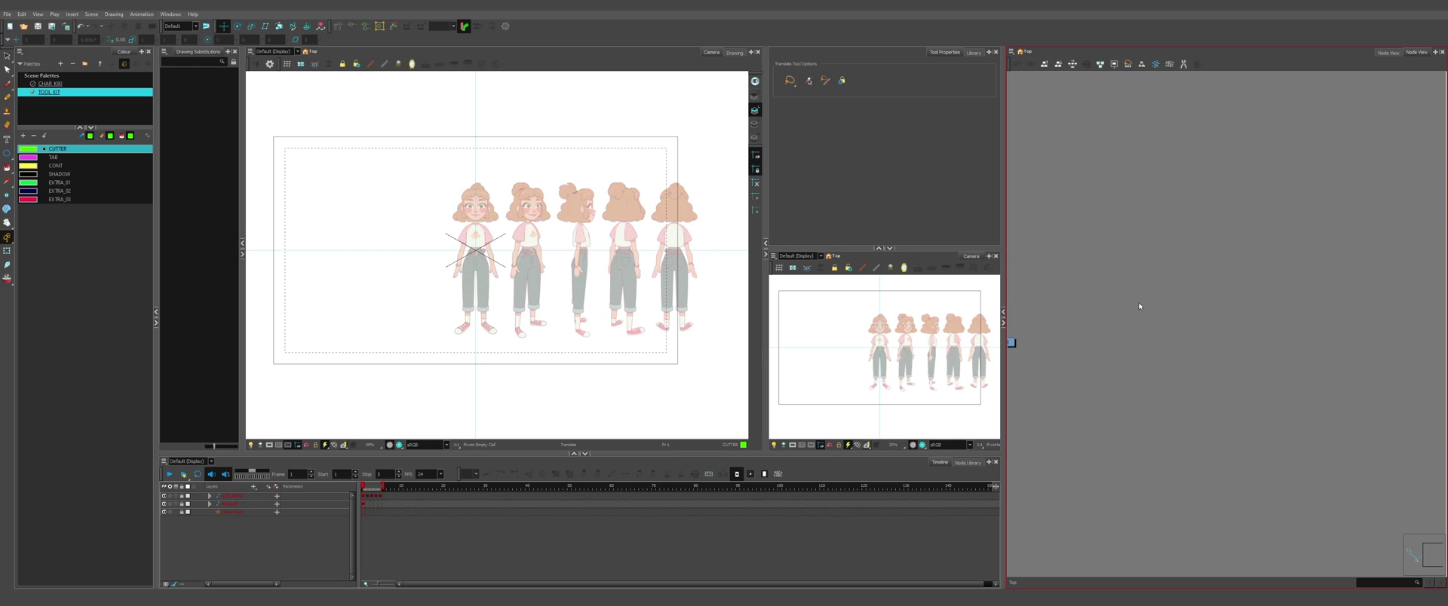
key(Tab)
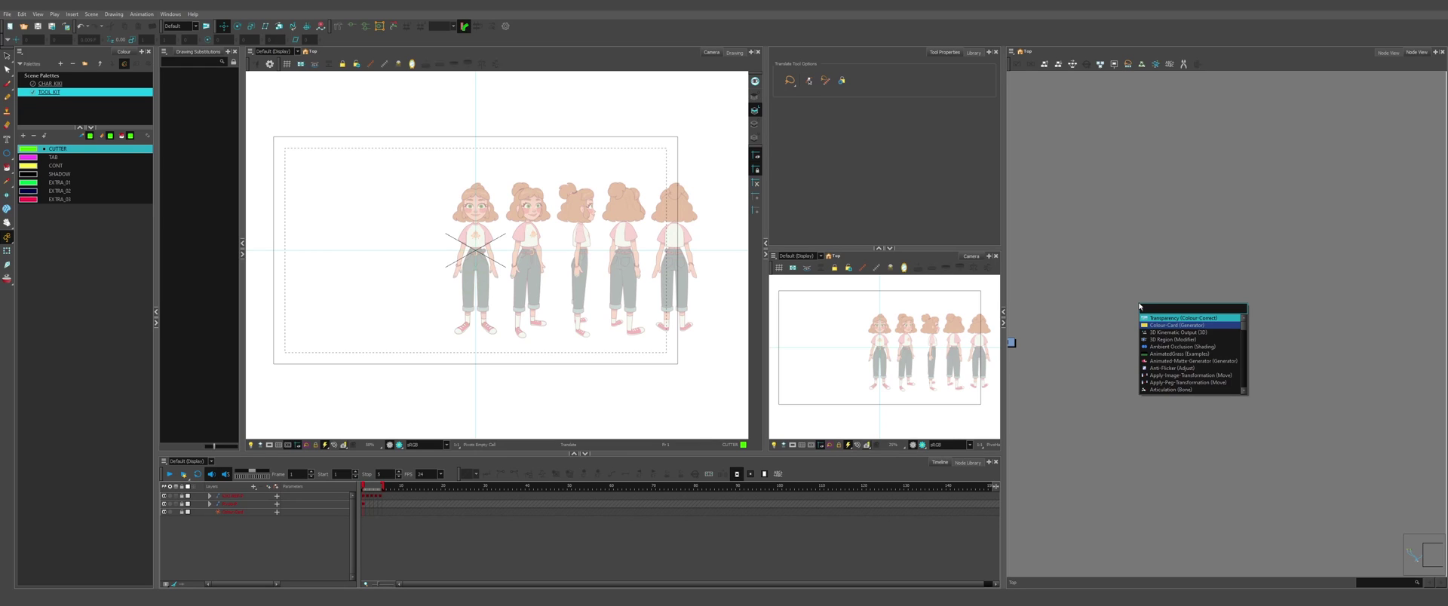
text(overla)
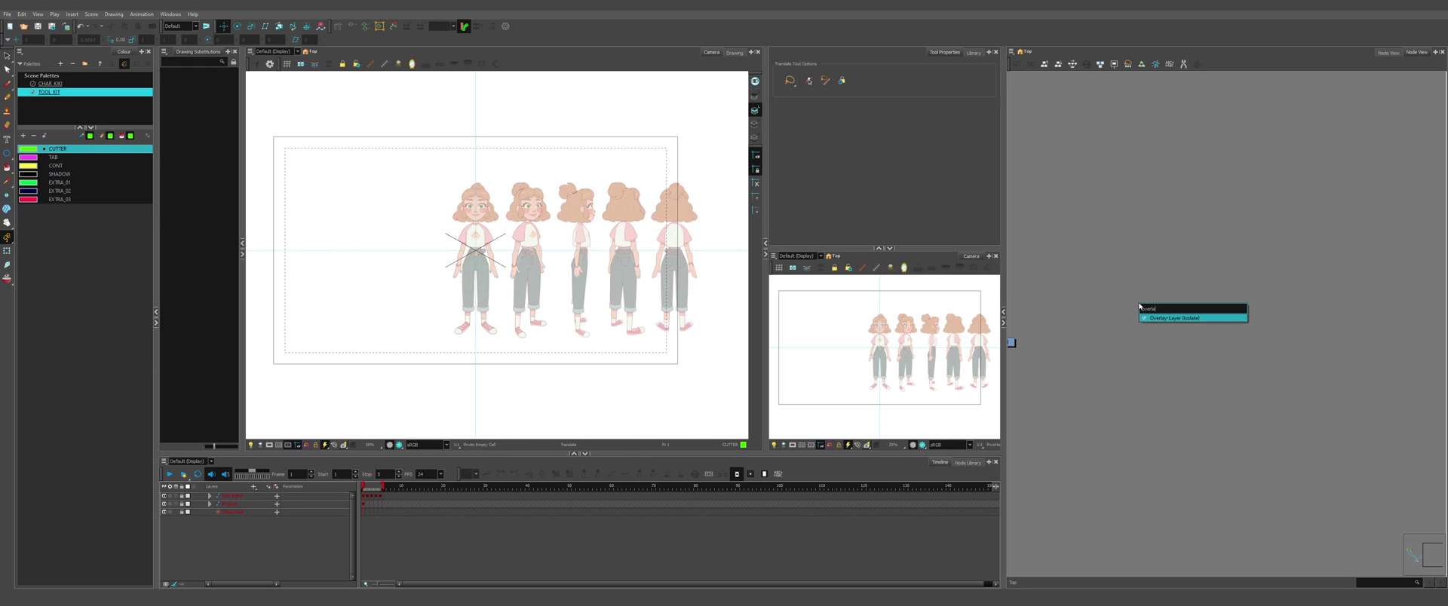
key(Return)
key(Tab)
text(under)
key(Return)
Step: Add a Line-Art node and a Colour-Art node to the node network
key(Tab)
text(line)
key(Return)
key(Tab)
text(colour)
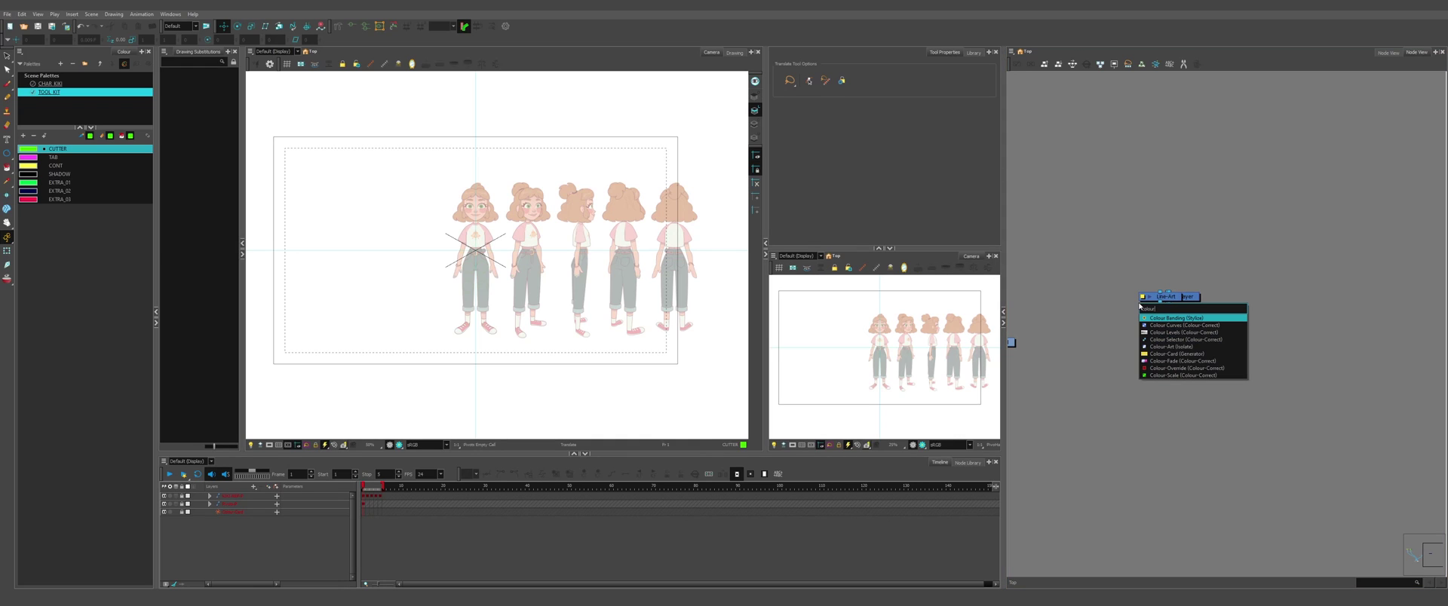
text(-art)
key(Return)
Step: Add two Cutter nodes and a Transparency node to the node network
key(Tab)
text(cutter)
key(Return)
key(Tab)
key(Tab)
text(tran)
key(Down)
key(Down)
key(Down)
key(Down)
key(Return)
Step: Add a Visibility node and an Auto-Patch node to the node network
key(Tab)
text(vis)
key(Return)
key(Tab)
text(auto)
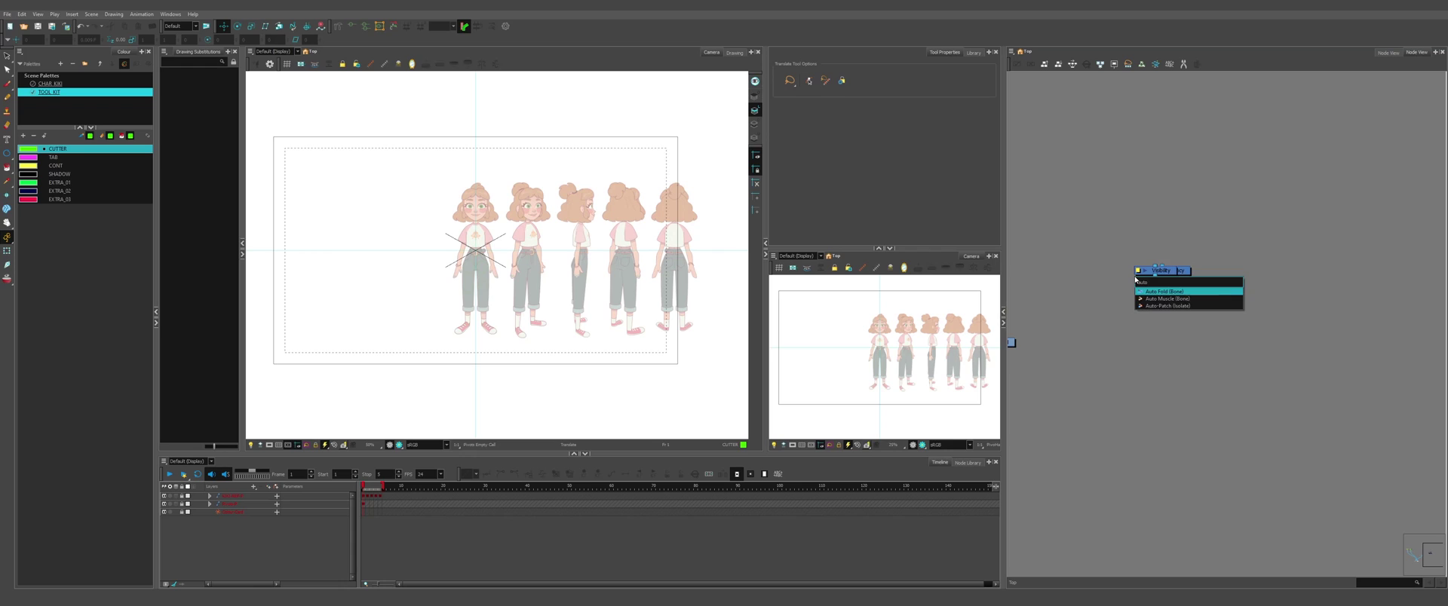
key(Down)
key(Down)
key(Return)
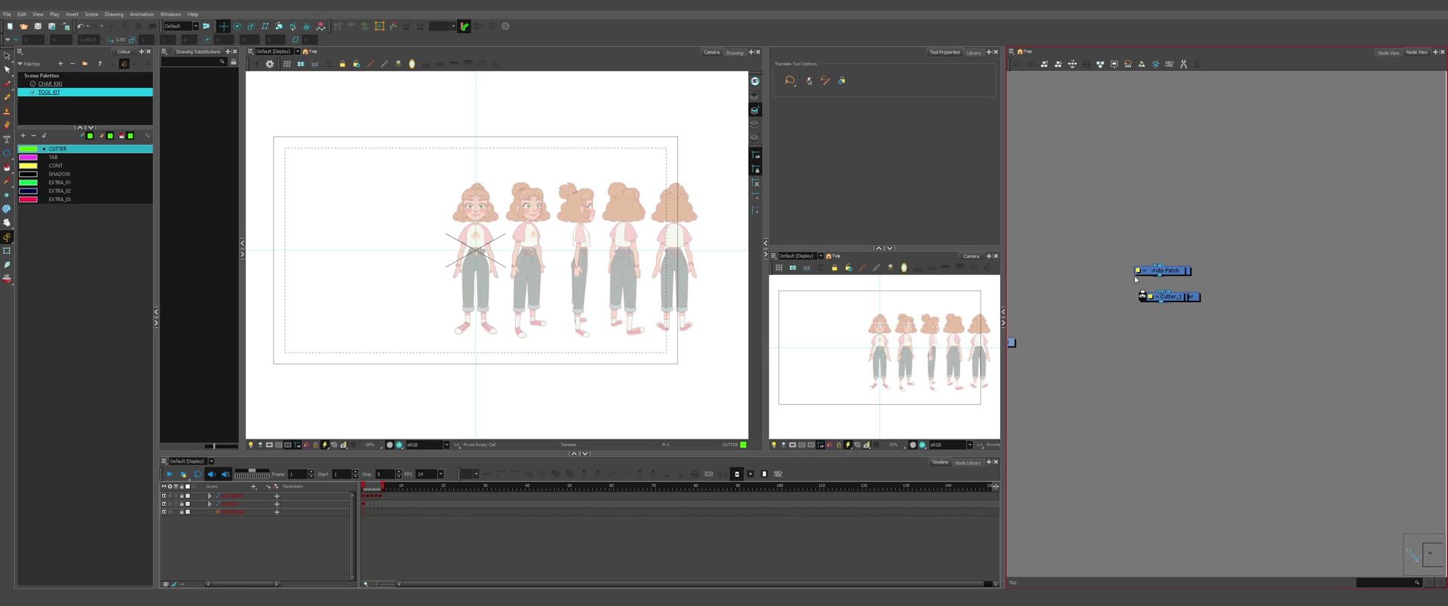
Step: Spread the stacked Auto-Patch, Visibility, Transparency and Cutter nodes apart
scroll(1135, 279, up, 3)
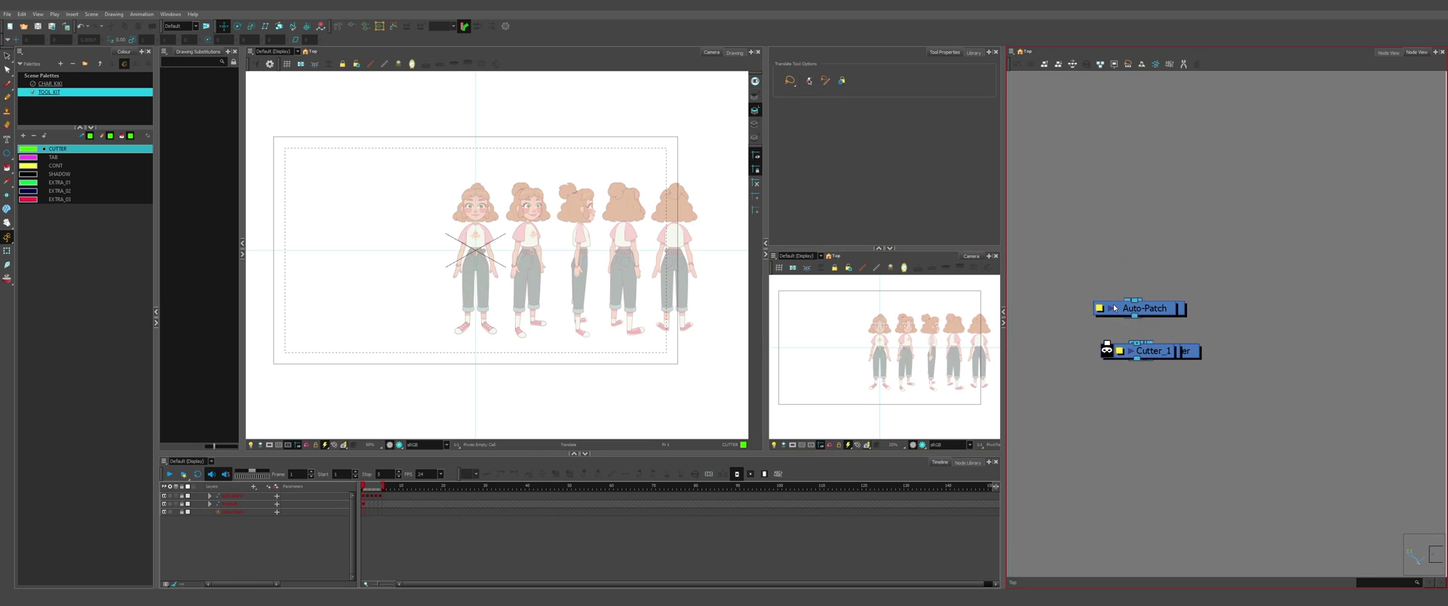
drag(1114, 306, 1163, 244)
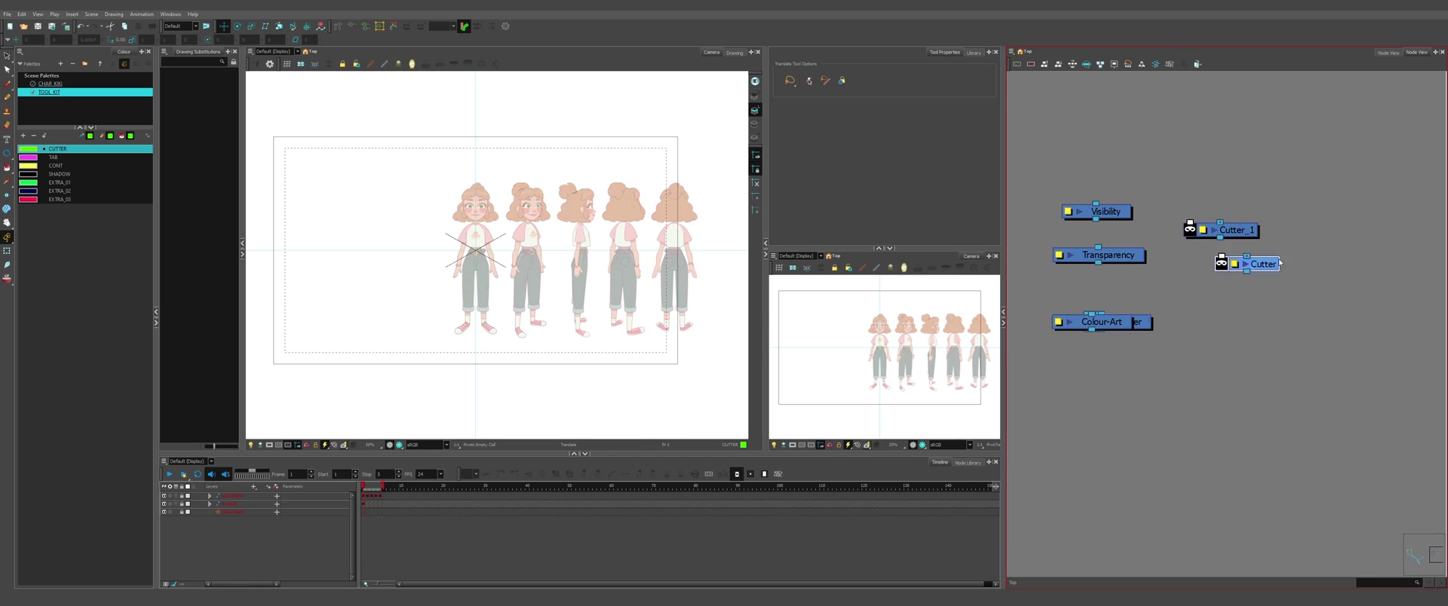
drag(1312, 241, 1357, 232)
scroll(1135, 310, down, 1)
drag(1134, 310, 1014, 339)
Step: Arrange the Overlay-Layer, Line-Art, Colour-Art and Underlay-Layer nodes side by side in a row
drag(1064, 326, 1300, 274)
drag(1169, 314, 1220, 336)
drag(1169, 314, 1231, 353)
drag(1184, 314, 1172, 276)
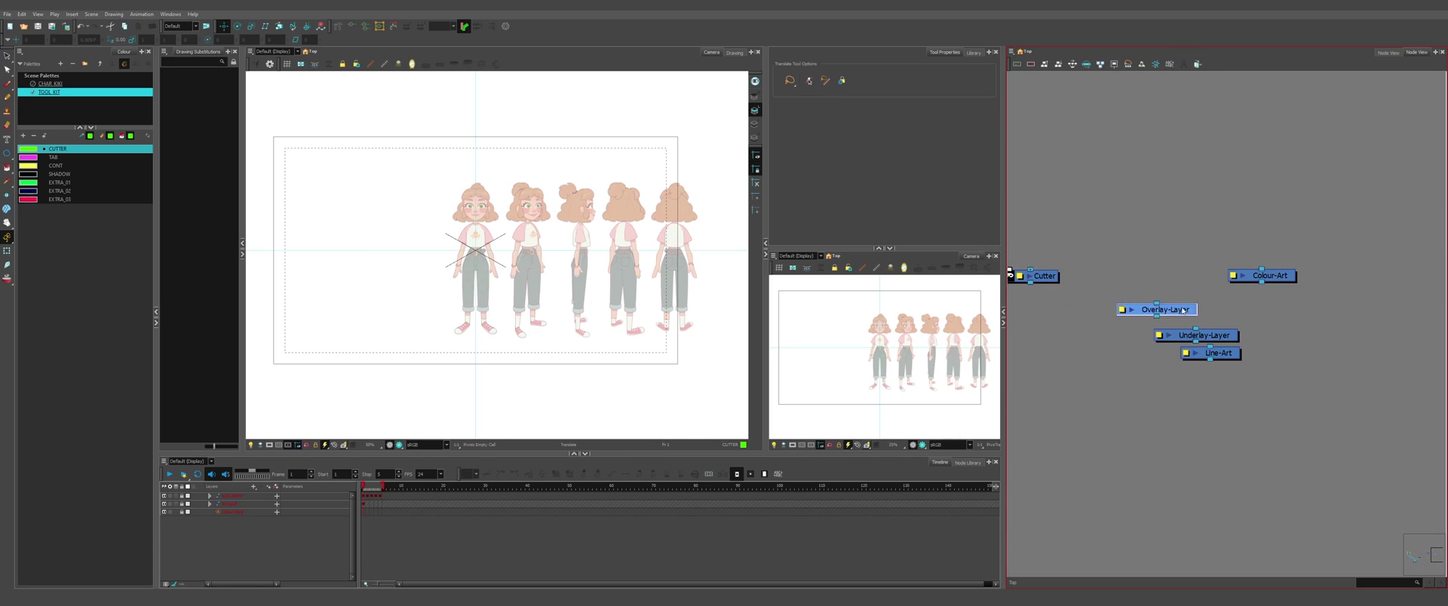
drag(1267, 276, 1399, 275)
drag(1218, 353, 1259, 274)
drag(1260, 275, 1214, 268)
drag(1041, 329, 1312, 274)
Step: Rename the Underlay-Layer node to UL and the Colour-Art node to CA
scroll(1313, 274, up, 1)
double_click(1323, 283)
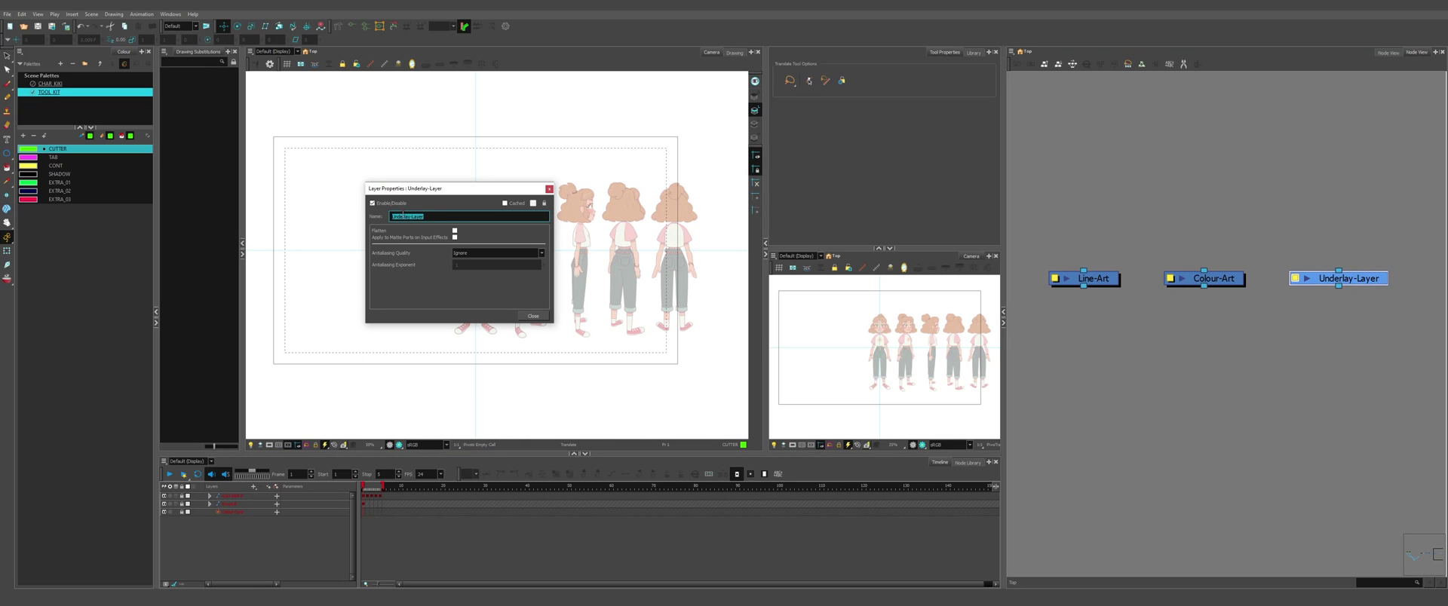
key(BackSpace)
text(UL)
key(Return)
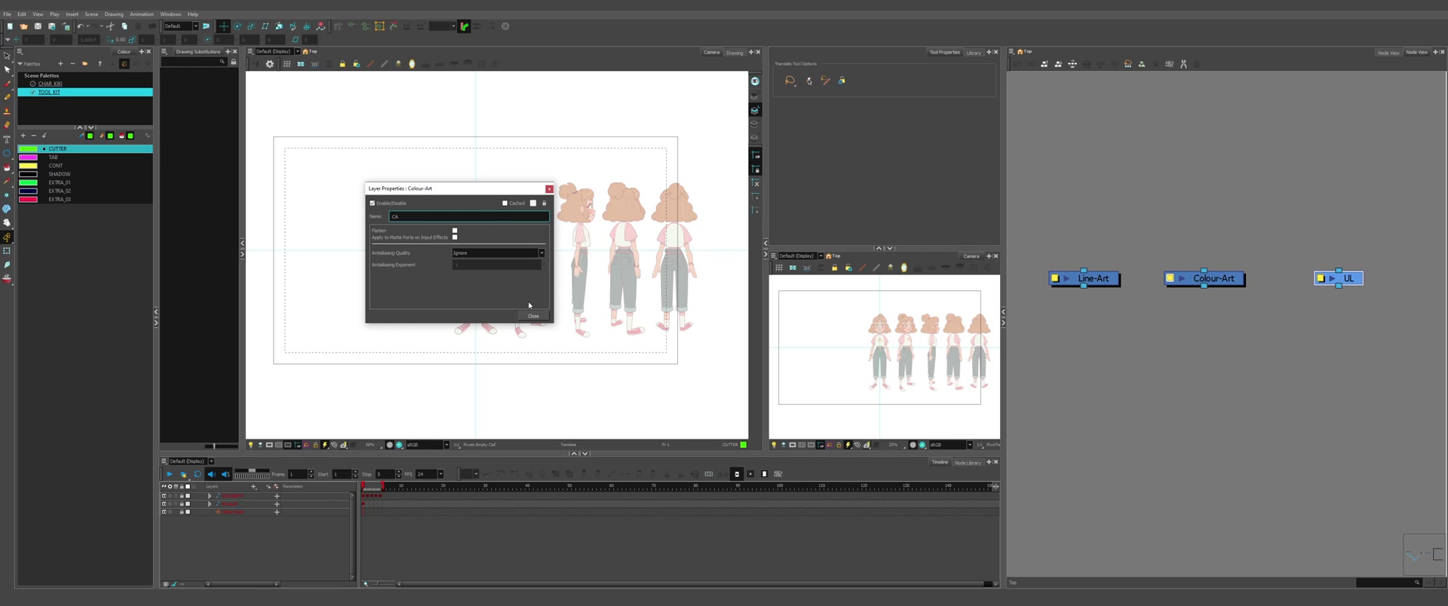
click(532, 315)
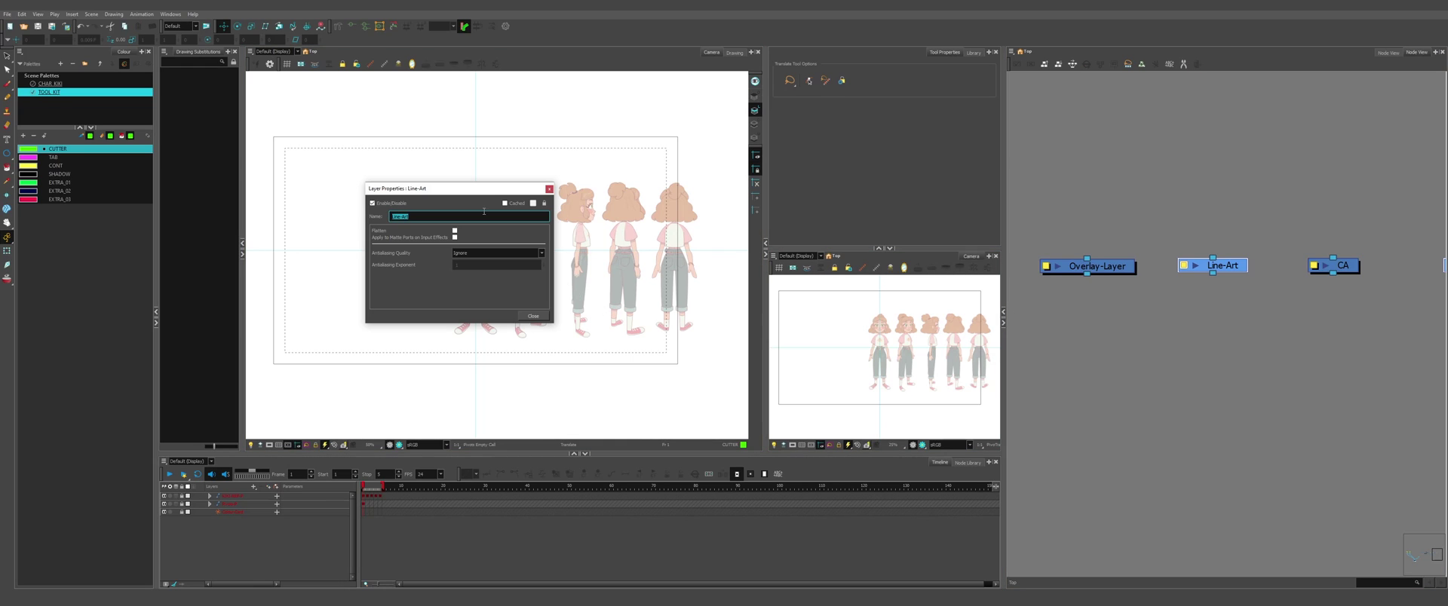
Step: Rename the Line-Art node to LA and the Overlay-Layer node to OL
text(LA)
key(Return)
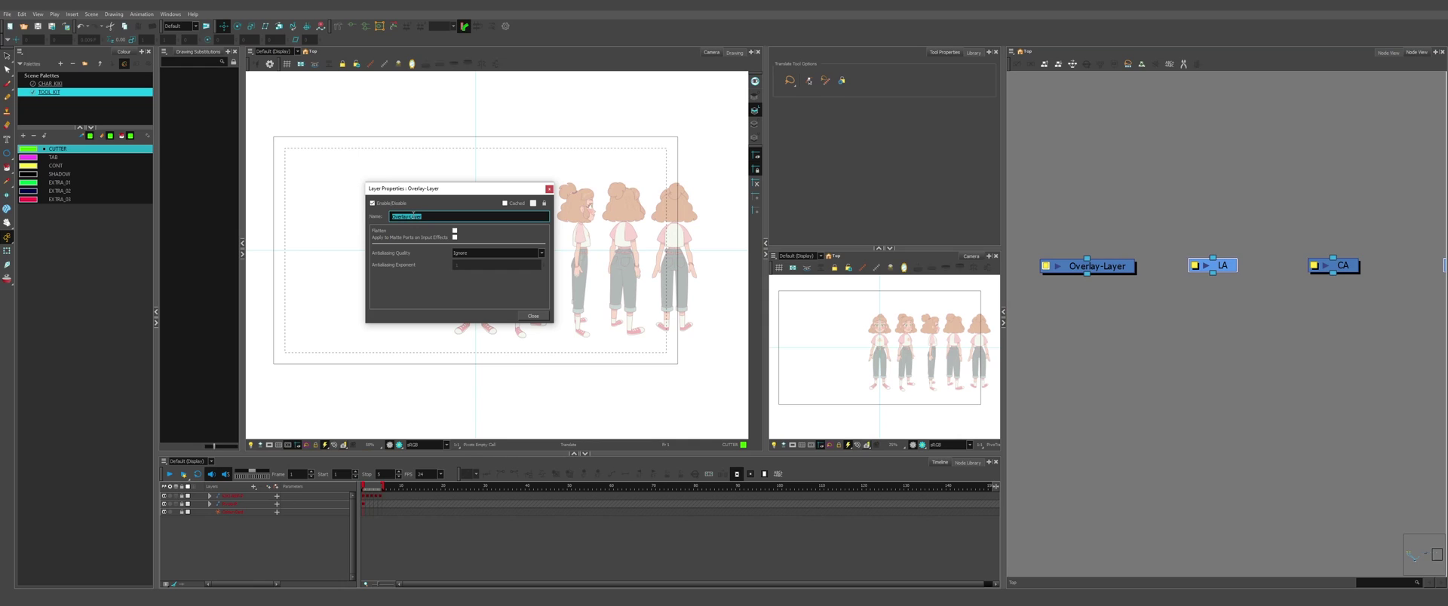
text(OL)
key(Return)
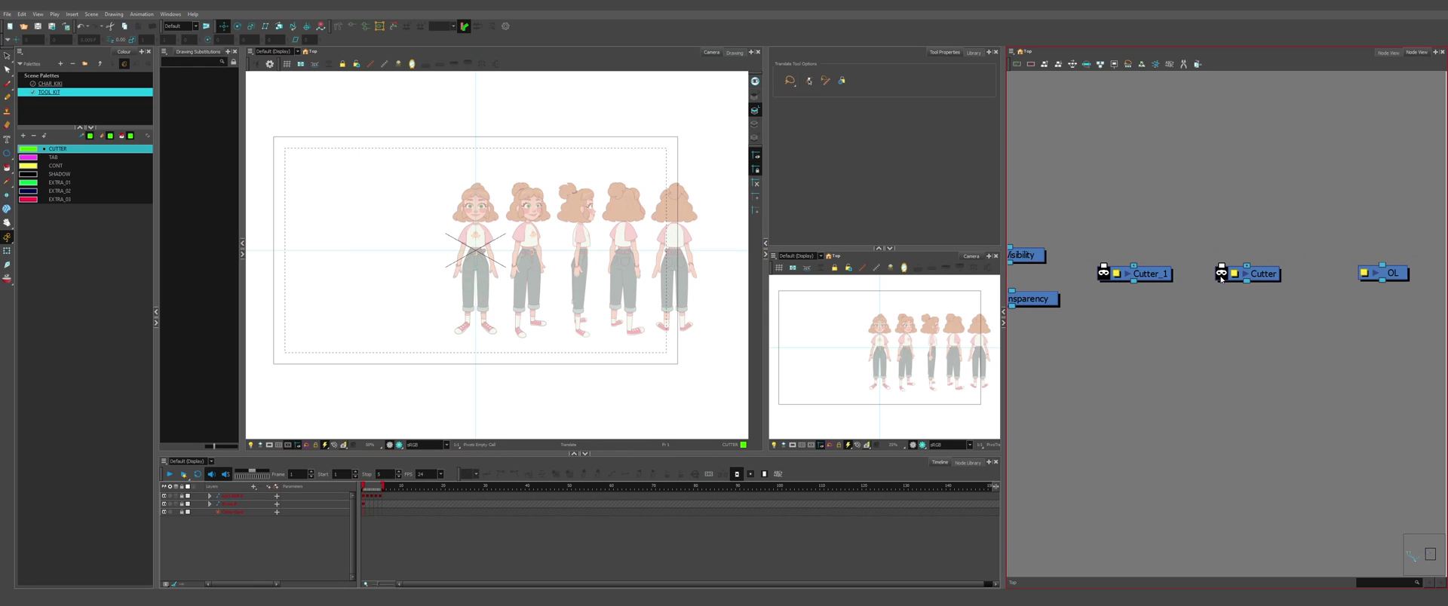
Step: Set a Cutter node to inverted and rename it ICTR
double_click(1221, 275)
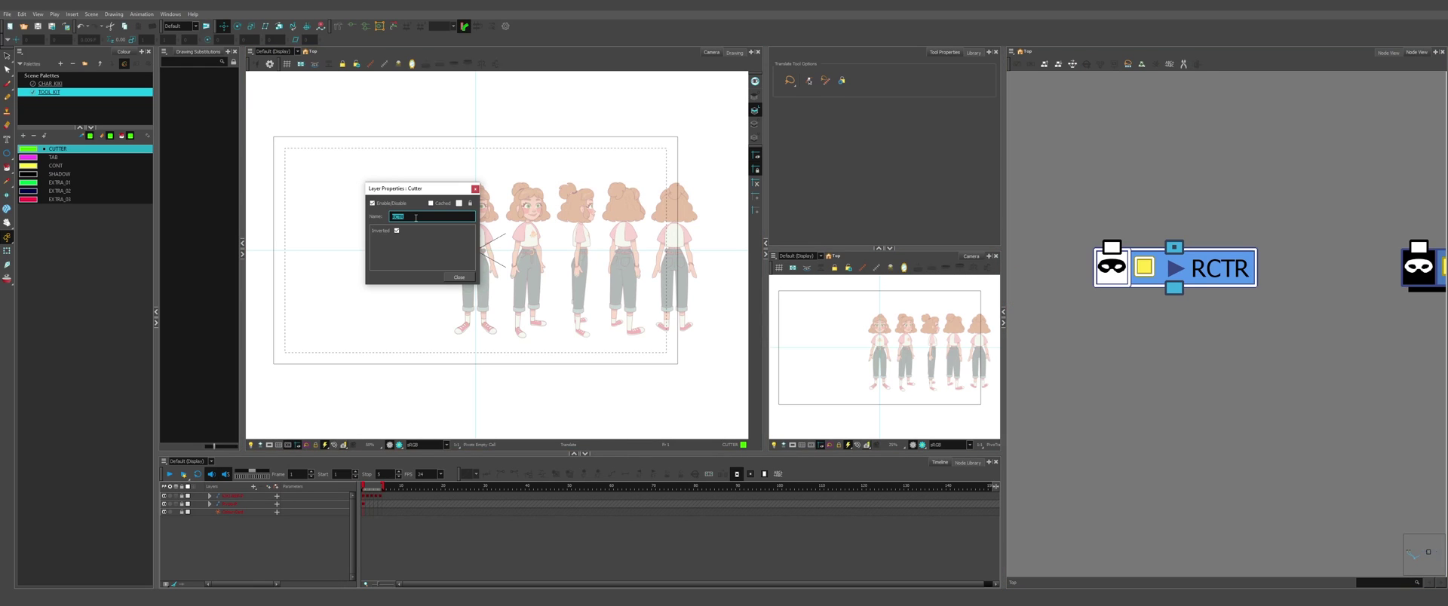
text(ICTR)
key(Return)
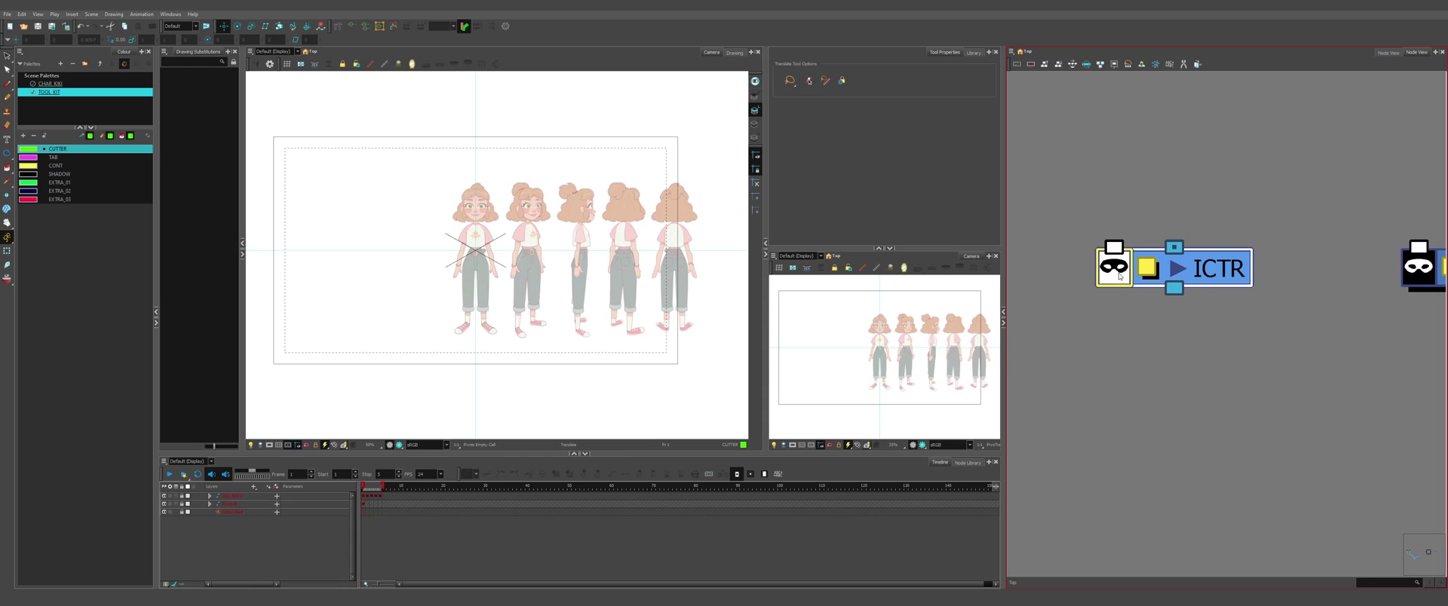
Step: Turn off the Soft Render option in the Visibility node's properties
click(1153, 230)
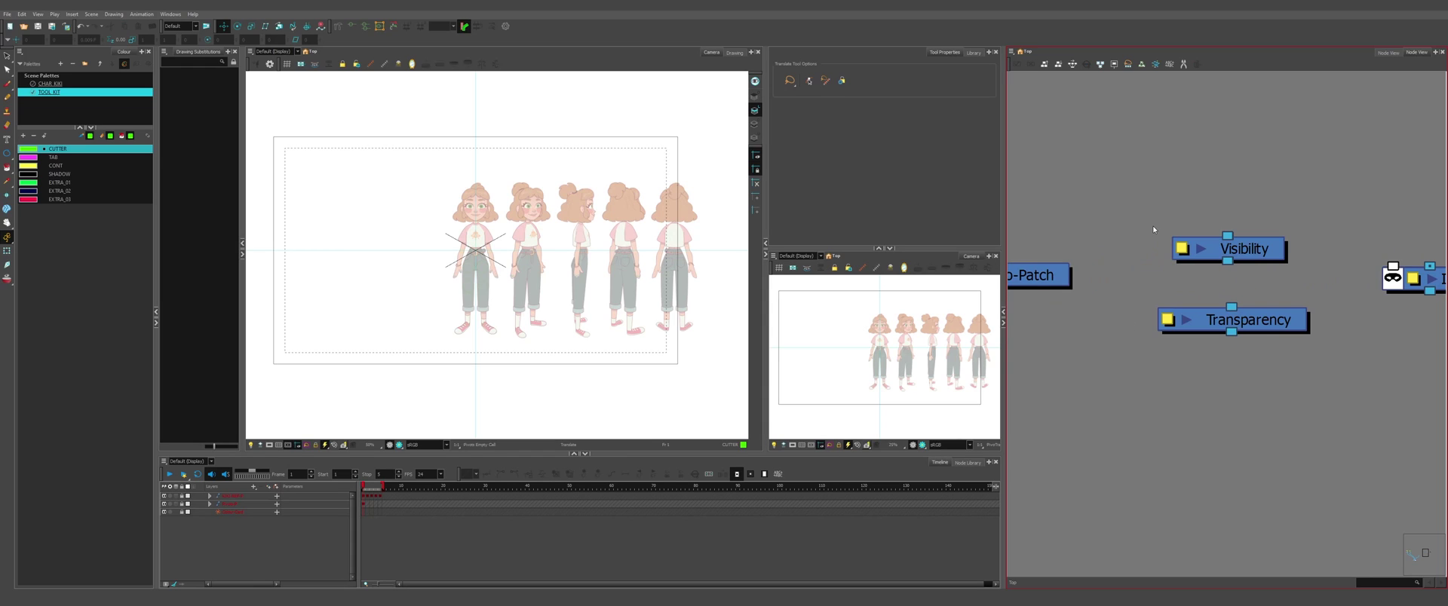
click(1182, 248)
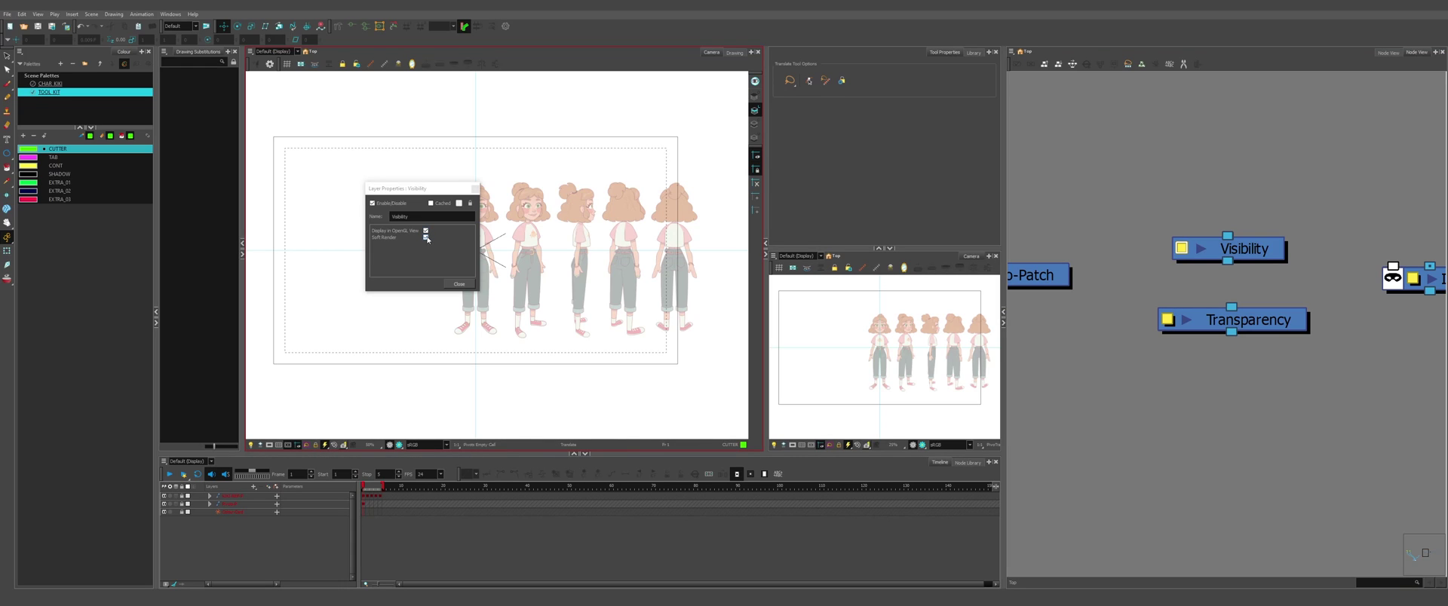
click(426, 239)
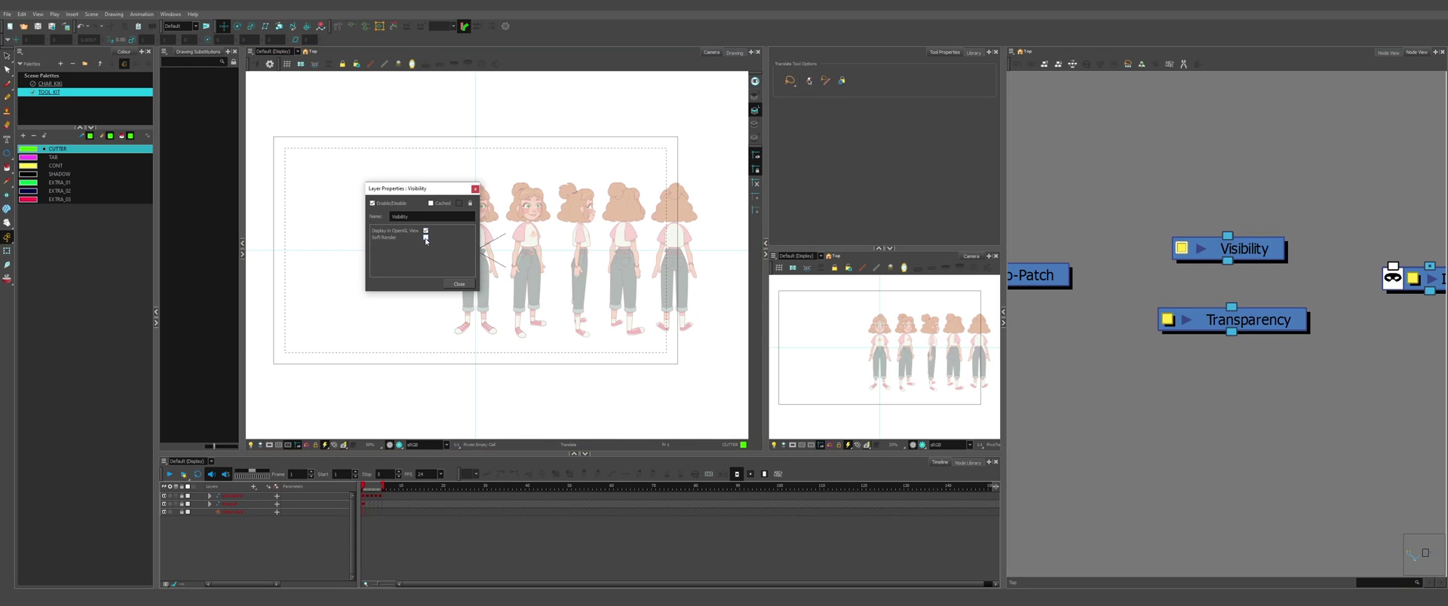
click(458, 284)
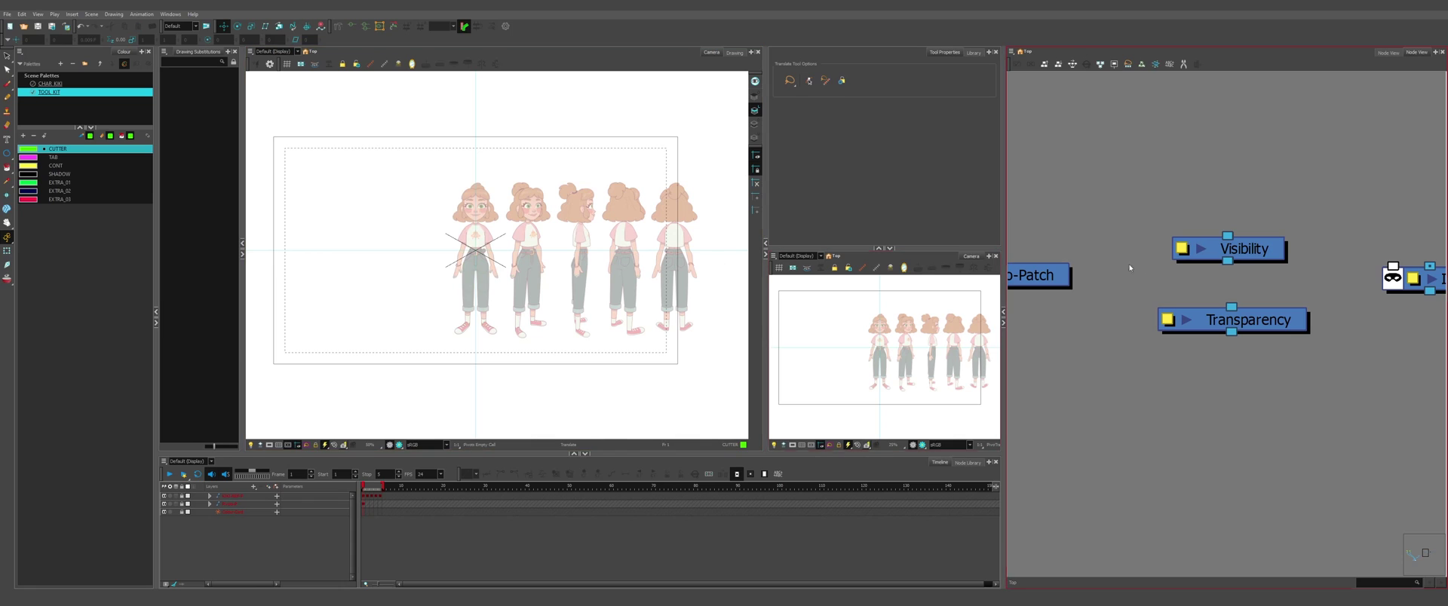
Step: Examine the Transparency node's properties
click(1266, 248)
scroll(485, 268, up, 6)
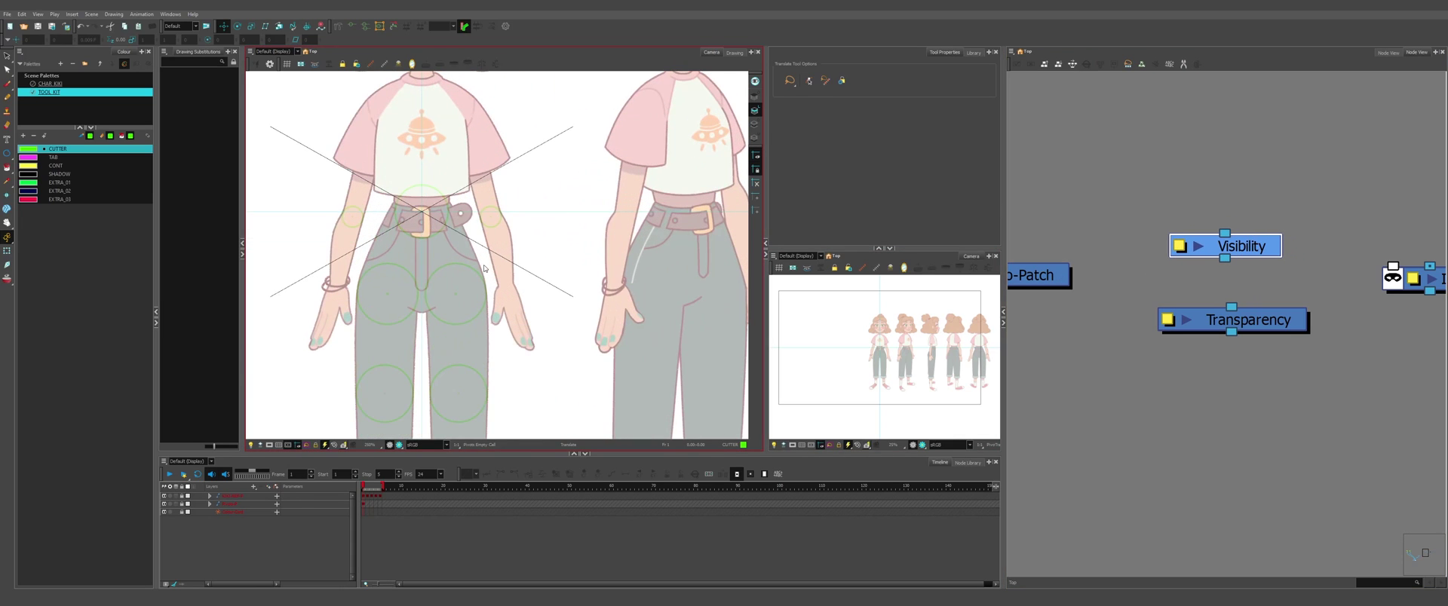
scroll(618, 304, down, 4)
scroll(619, 304, up, 3)
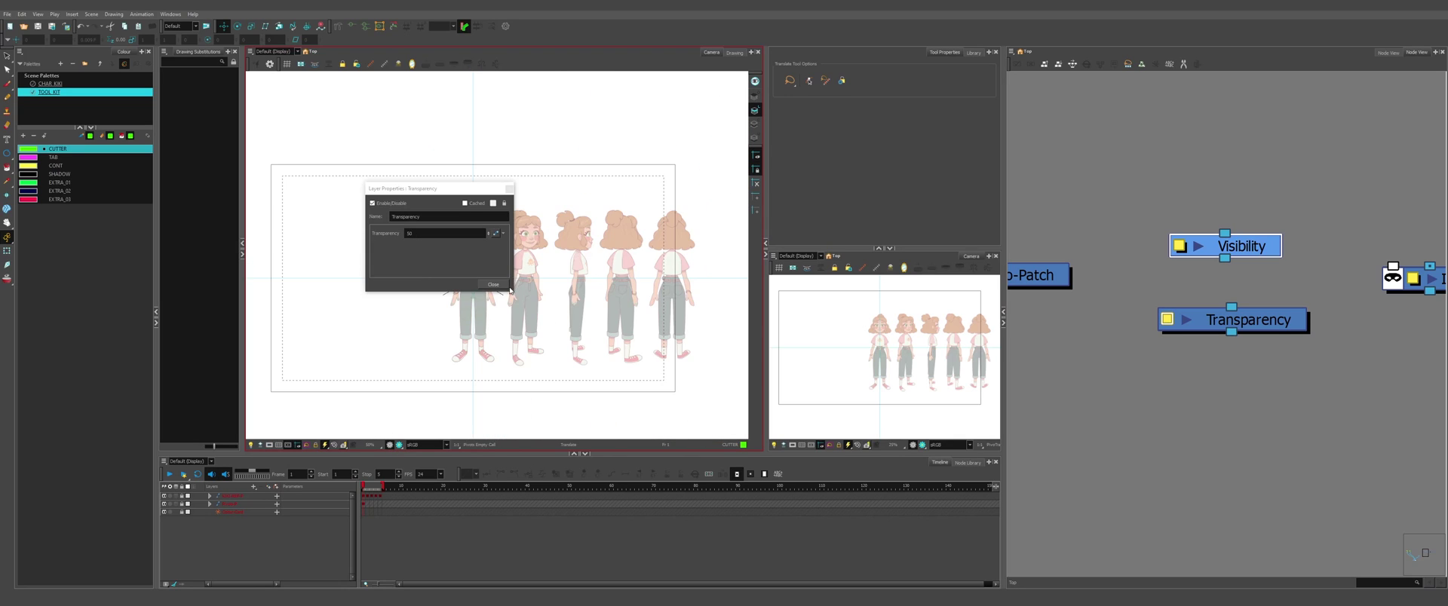
click(499, 285)
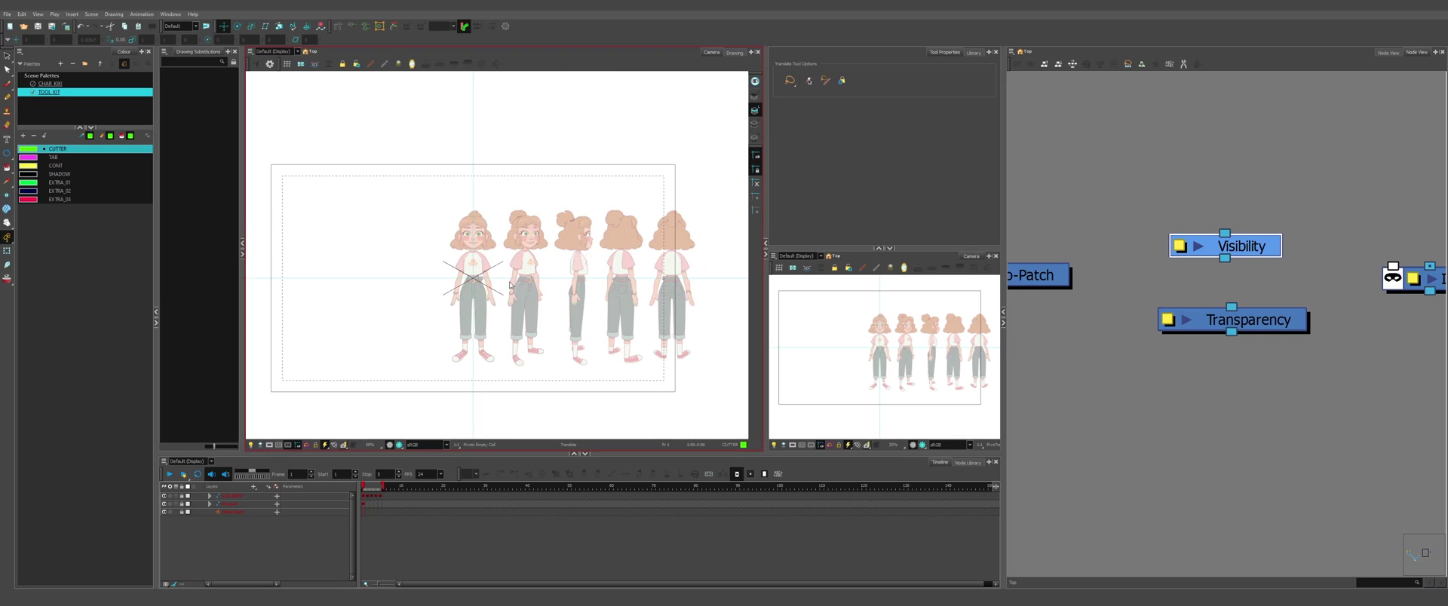
Step: Place a copy of the OL node above Visibility and Transparency and connect the three nodes in a vertical chain
drag(1285, 320, 1279, 316)
scroll(1207, 282, down, 2)
drag(1151, 200, 1267, 382)
scroll(1279, 336, down, 3)
drag(1316, 334, 1080, 332)
drag(1266, 255, 1299, 332)
drag(1211, 356, 1336, 383)
drag(1145, 277, 1144, 274)
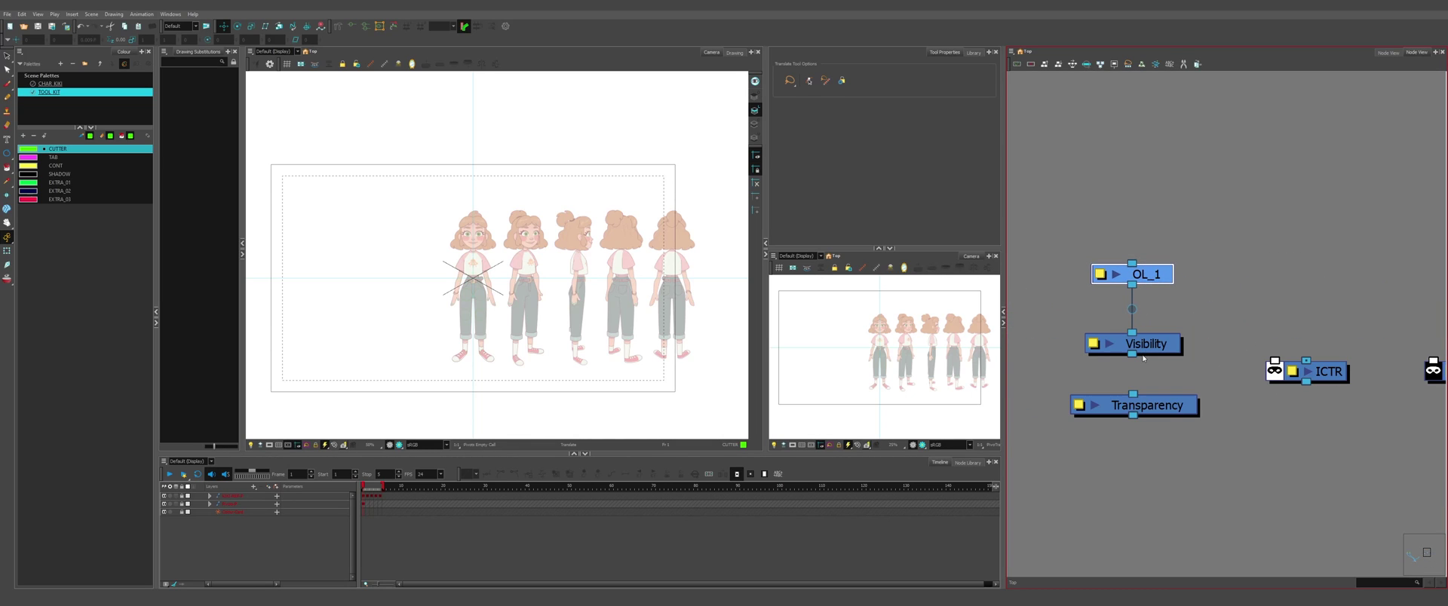
mouse_move(1132, 354)
mouse_down()
mouse_move(1145, 409)
mouse_move(1226, 285)
mouse_up()
Step: Group the OL_1, Visibility and Transparency nodes and rename the group
drag(1141, 95, 1247, 330)
key(ctrl+g)
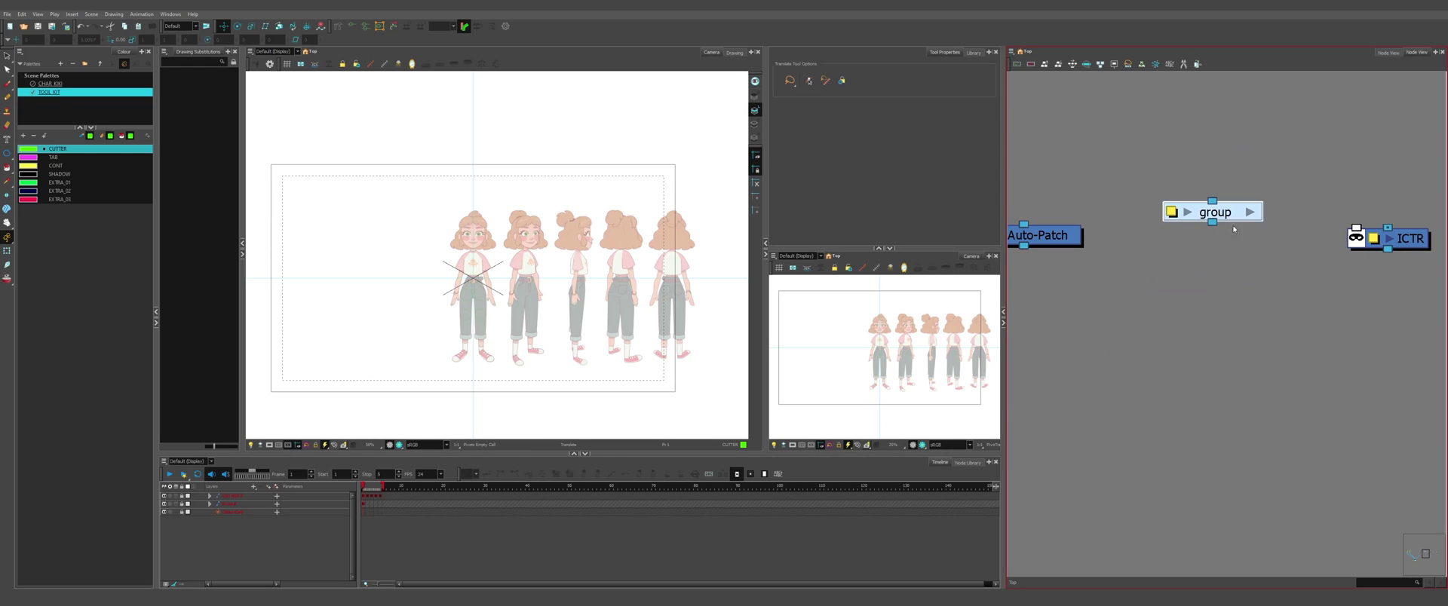
drag(1212, 210, 1212, 235)
click(1171, 235)
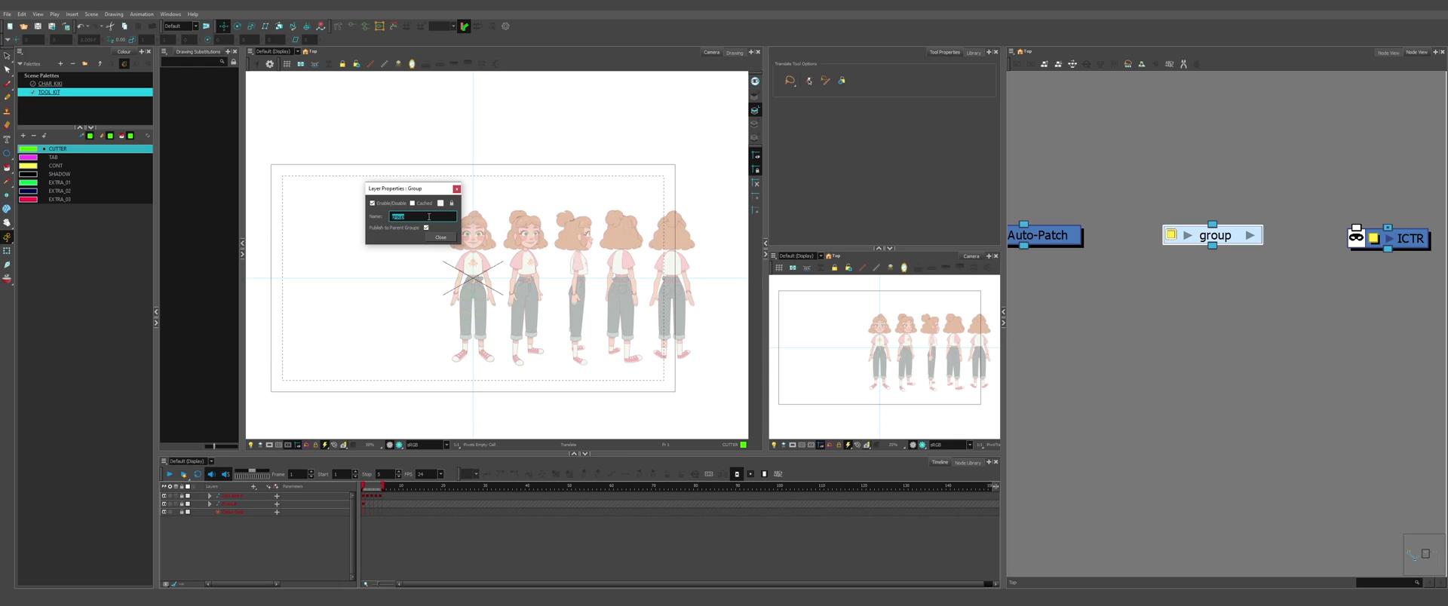
text(T)
Step: Move the Multi-Port-Out node lower inside the group and revise the group's name at the top level
drag(1207, 341, 1211, 411)
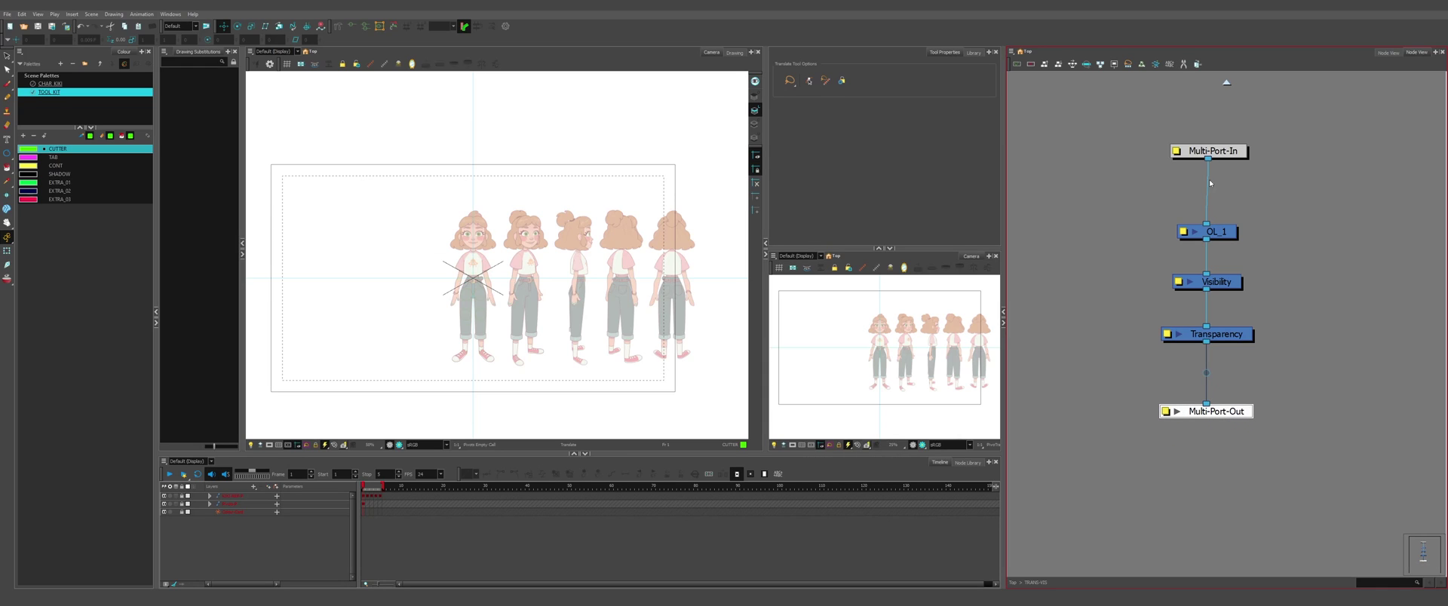
click(1225, 85)
click(1173, 291)
scroll(1174, 292, down, 1)
scroll(1136, 291, up, 3)
click(1141, 292)
click(422, 216)
Step: Even out the spacing of the OL, LA, CA and UL nodes in the utility row
drag(1212, 261, 1404, 308)
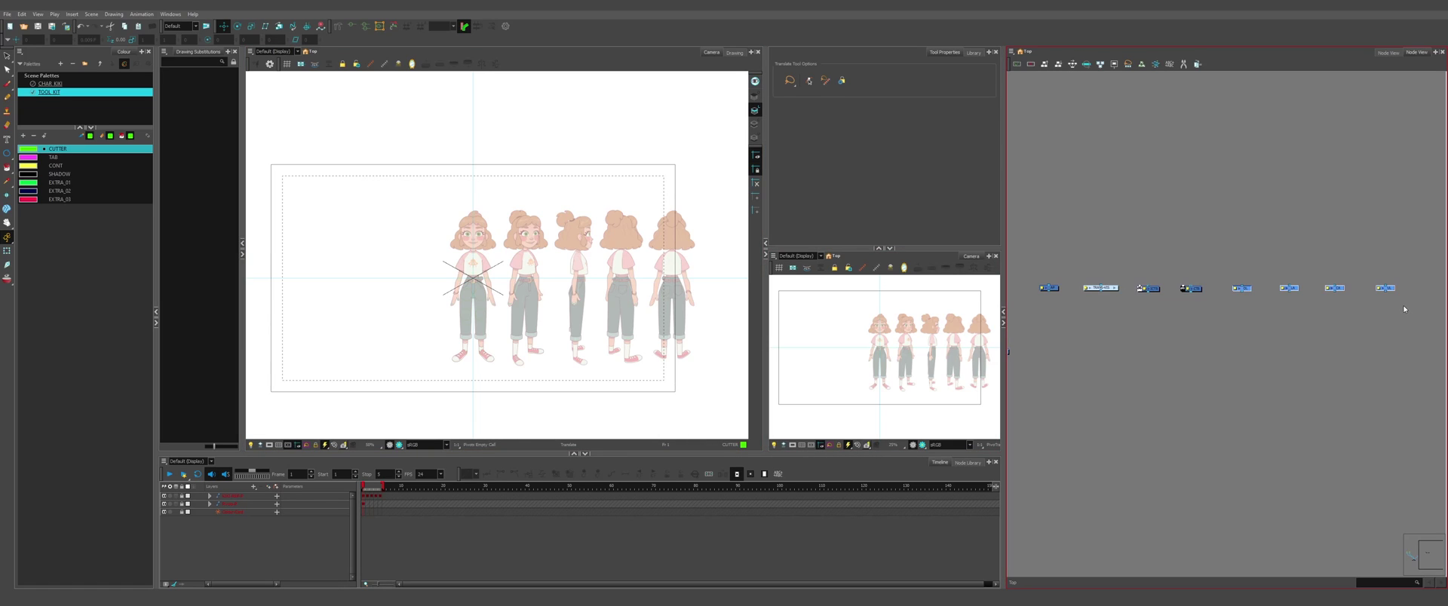
drag(1289, 288, 1277, 288)
drag(1261, 269, 1316, 290)
mouse_move(1282, 272)
mouse_down()
mouse_move(1371, 307)
mouse_move(1351, 289)
mouse_move(1295, 289)
mouse_up()
drag(1351, 288, 1342, 288)
scroll(1334, 272, up, 4)
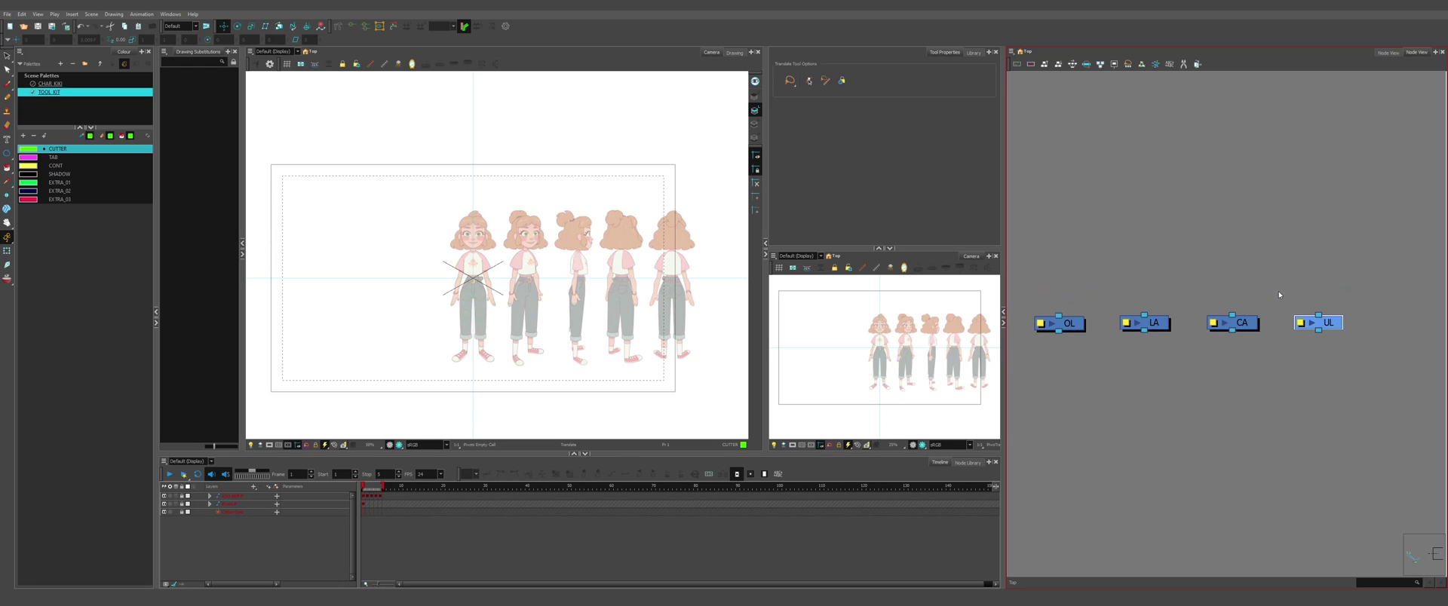
Step: Duplicate the LA, CA and CTR nodes above the row, feeding CA_1 into CTR_1 and LA_1 into its matte port
drag(1252, 288, 1131, 353)
key(ctrl+v)
drag(1150, 168, 1228, 168)
click(1034, 321)
key(ctrl+c)
key(ctrl+v)
drag(1358, 217, 1322, 213)
drag(1322, 213, 1320, 230)
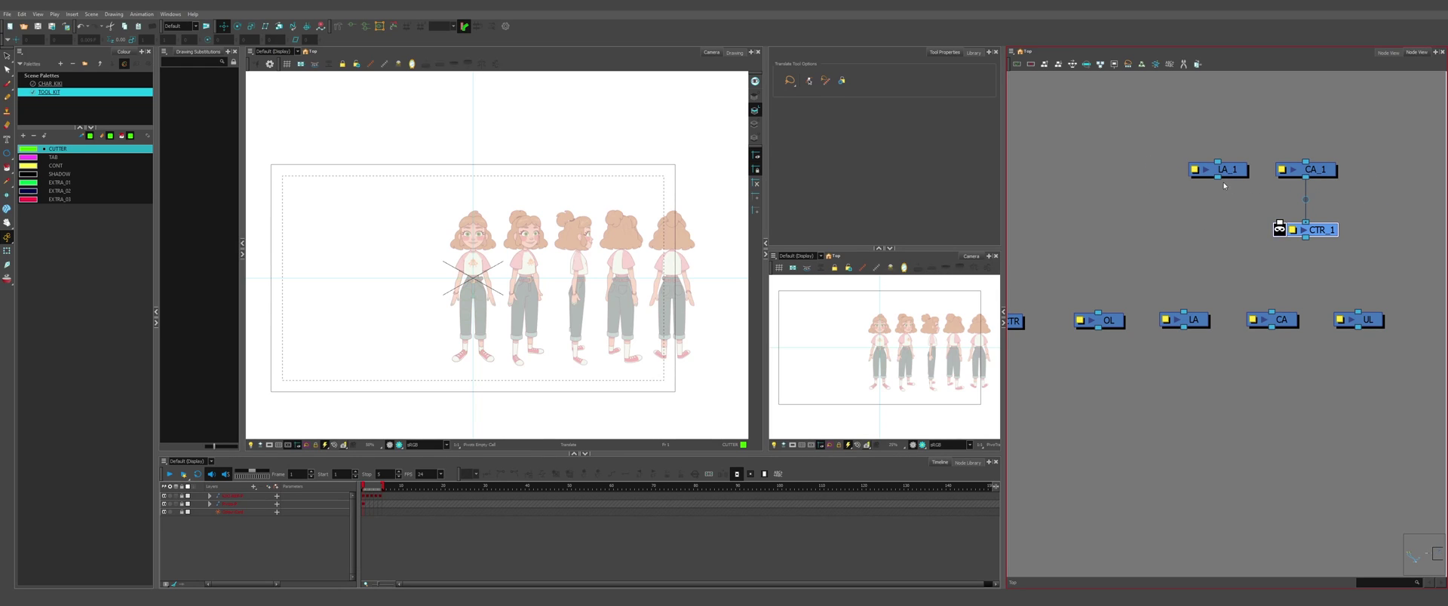
drag(1218, 178, 1280, 229)
click(1192, 223)
Step: Group the LA_1, CA_1 and CTR_1 nodes and rename the group AUTO-PATCH
drag(1152, 135, 1359, 270)
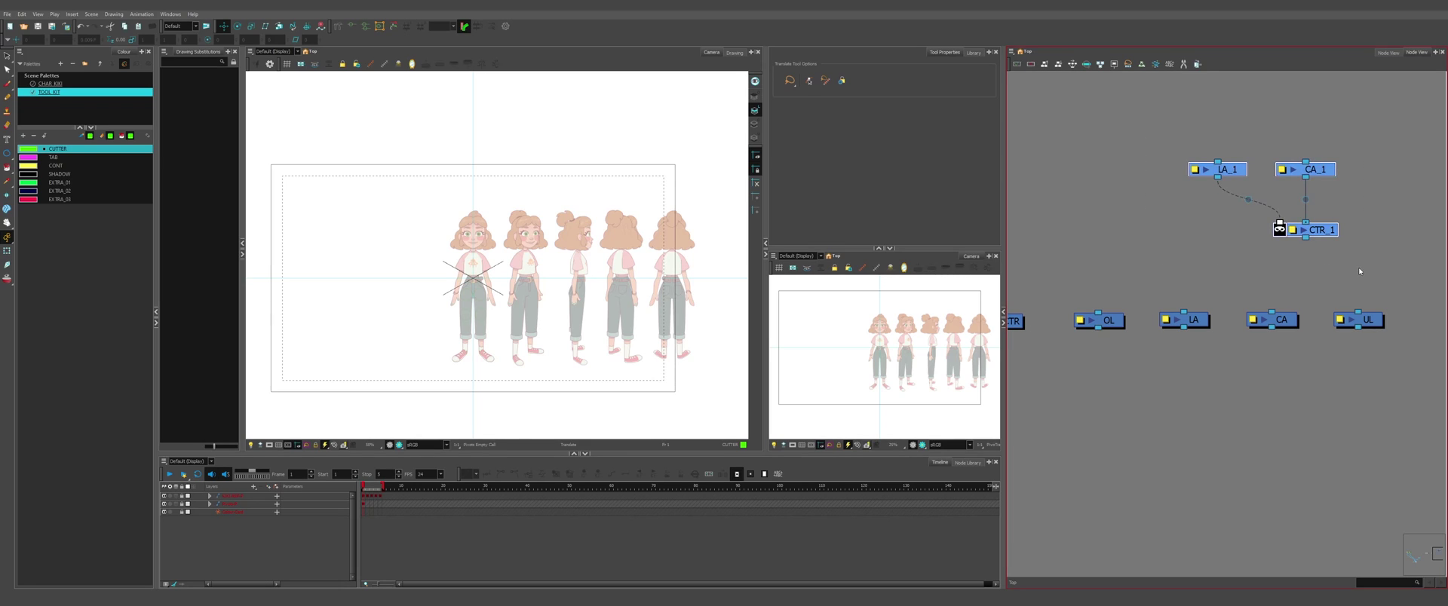
key(ctrl+g)
click(1251, 190)
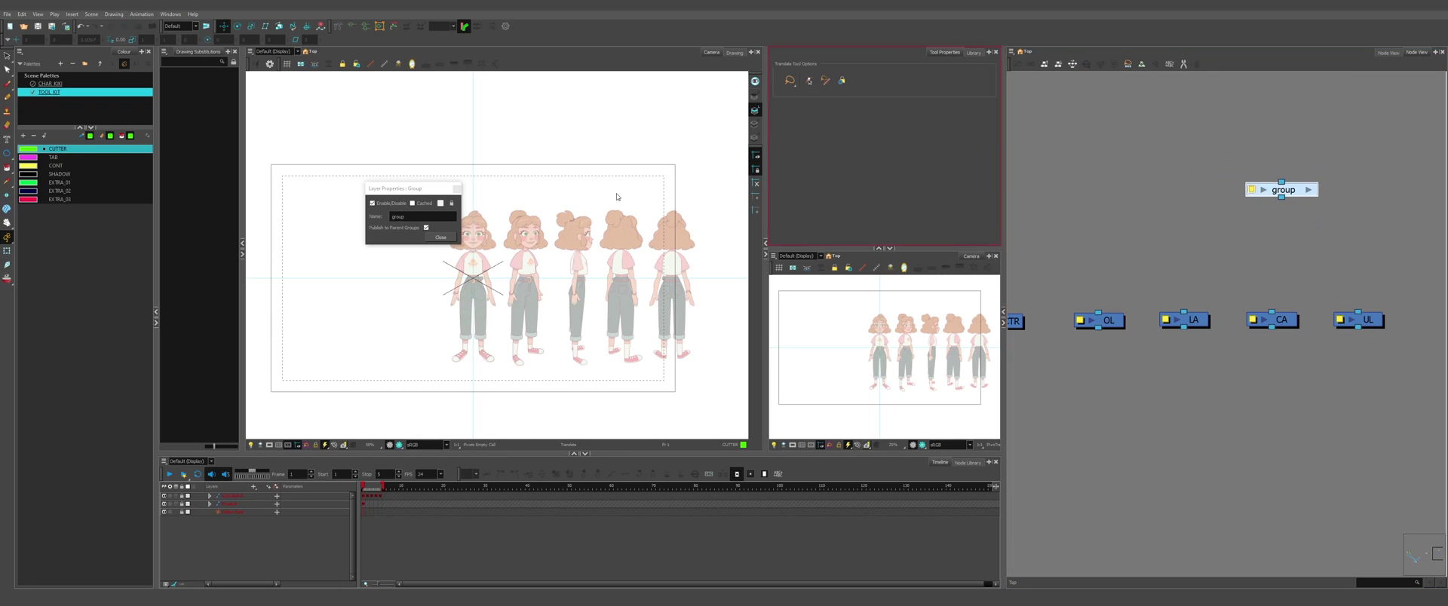
double_click(405, 217)
text(AUTO-PATCH)
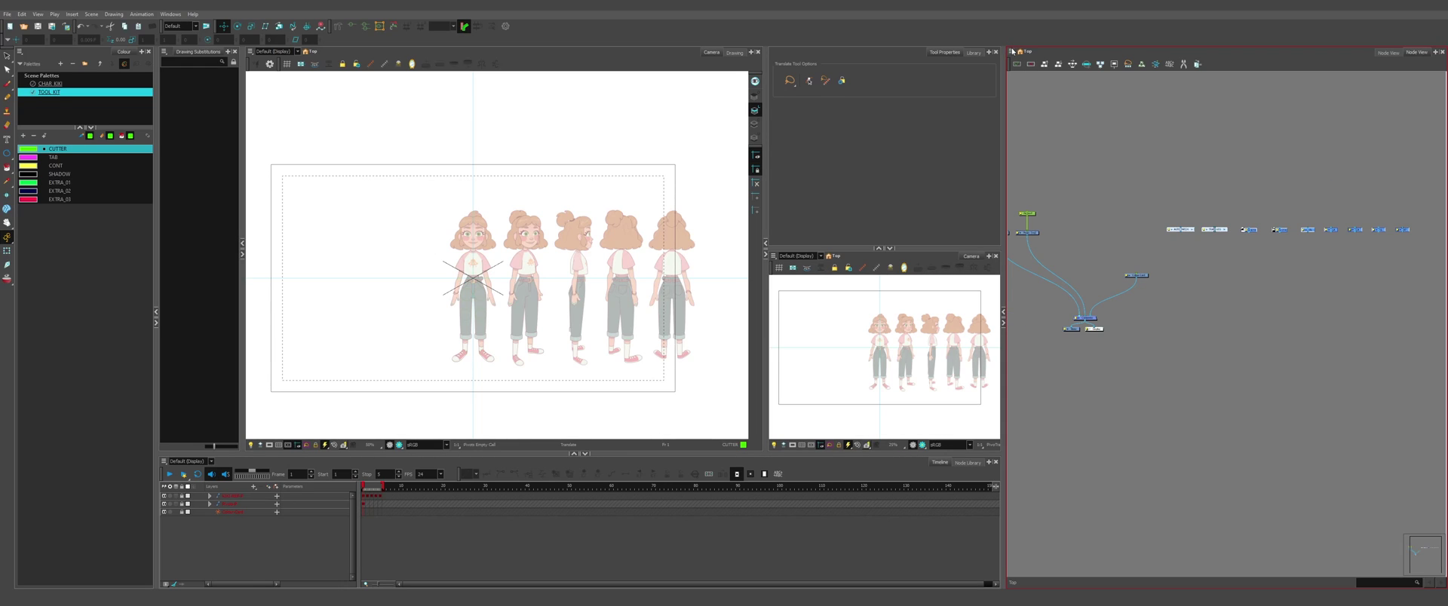
Step: Add a backdrop around the row of utility nodes and name it TOOL-KIT
click(1011, 52)
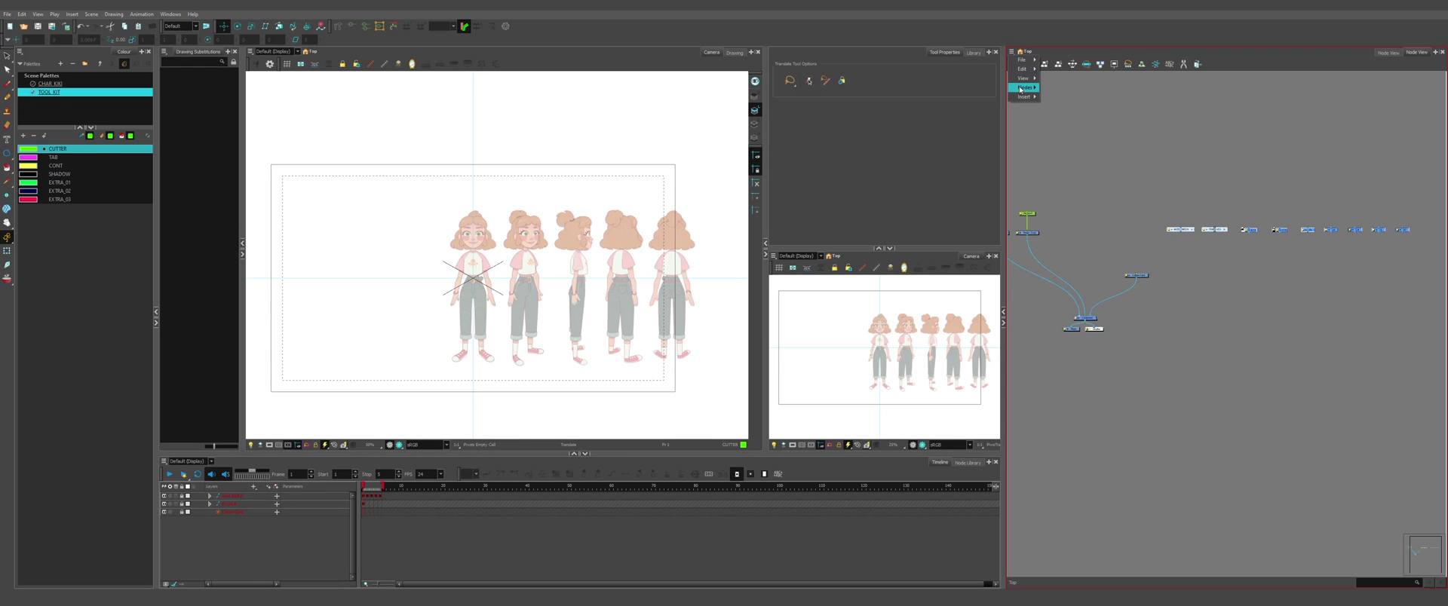
mouse_move(1023, 97)
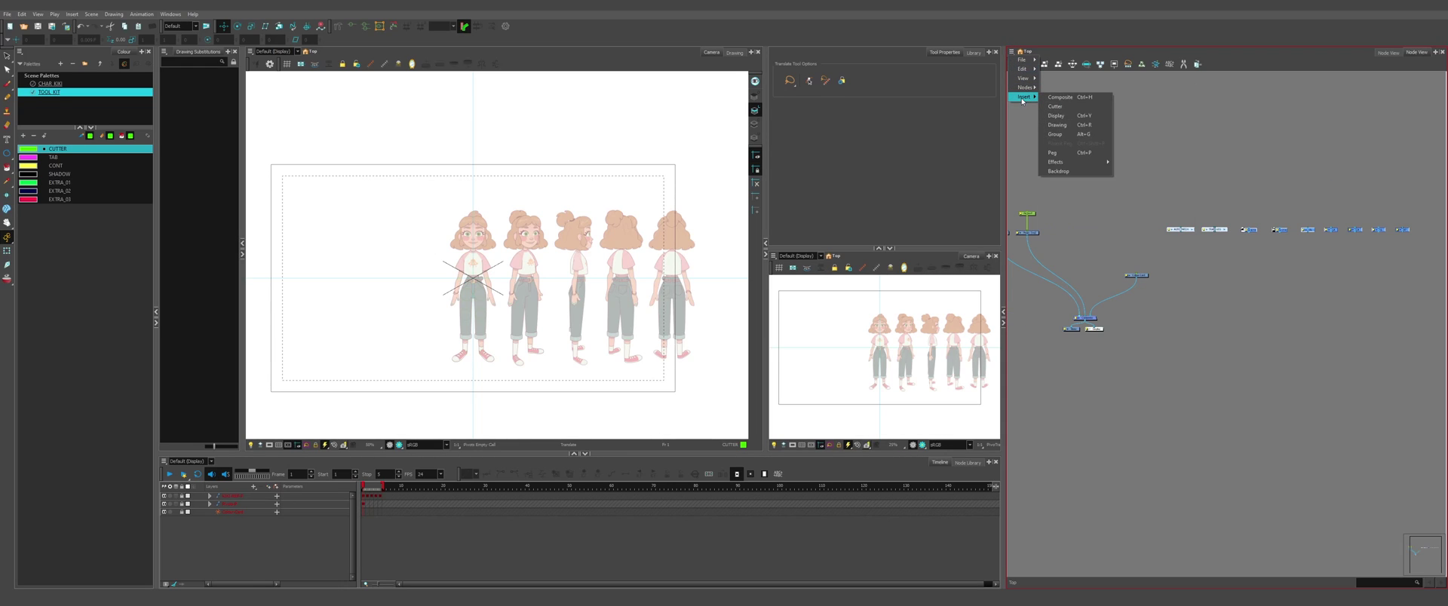
click(1060, 171)
double_click(1178, 217)
click(452, 218)
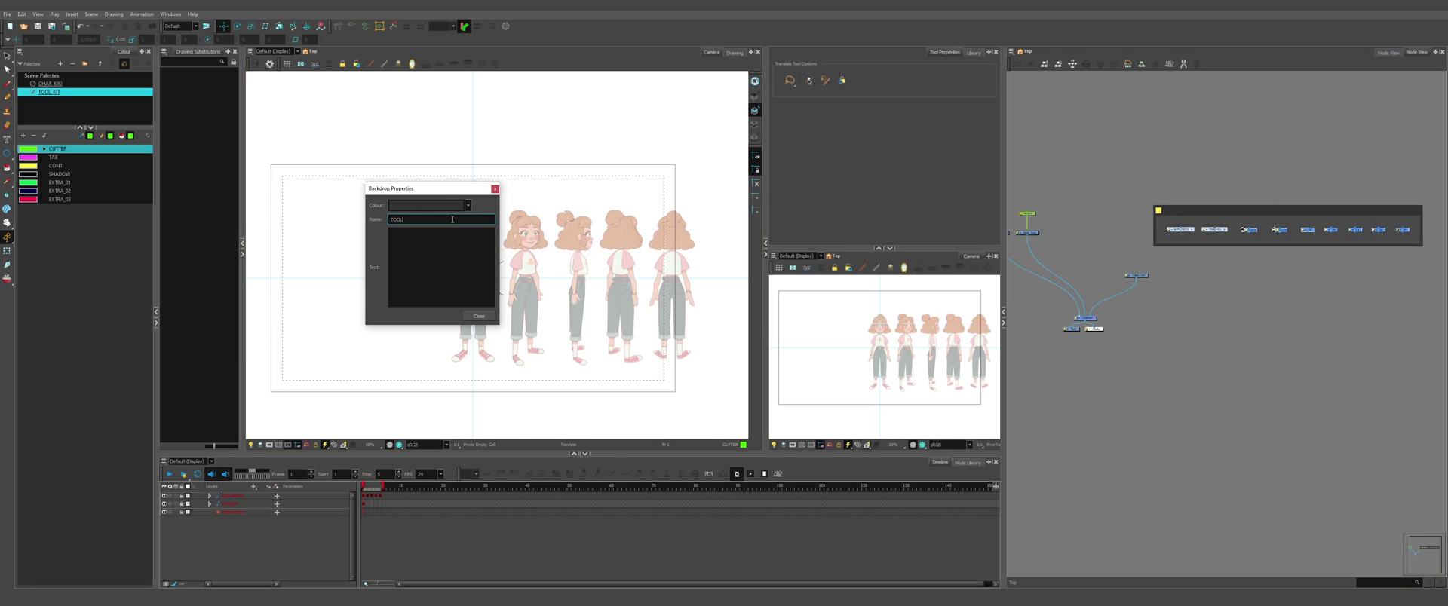
text(TOOL-KIT)
key(Return)
click(479, 316)
Step: Move the TOOL-KIT backdrop with its nodes clear of the main node network
scroll(1249, 220, down, 3)
drag(1257, 218, 1174, 157)
scroll(1206, 132, up, 3)
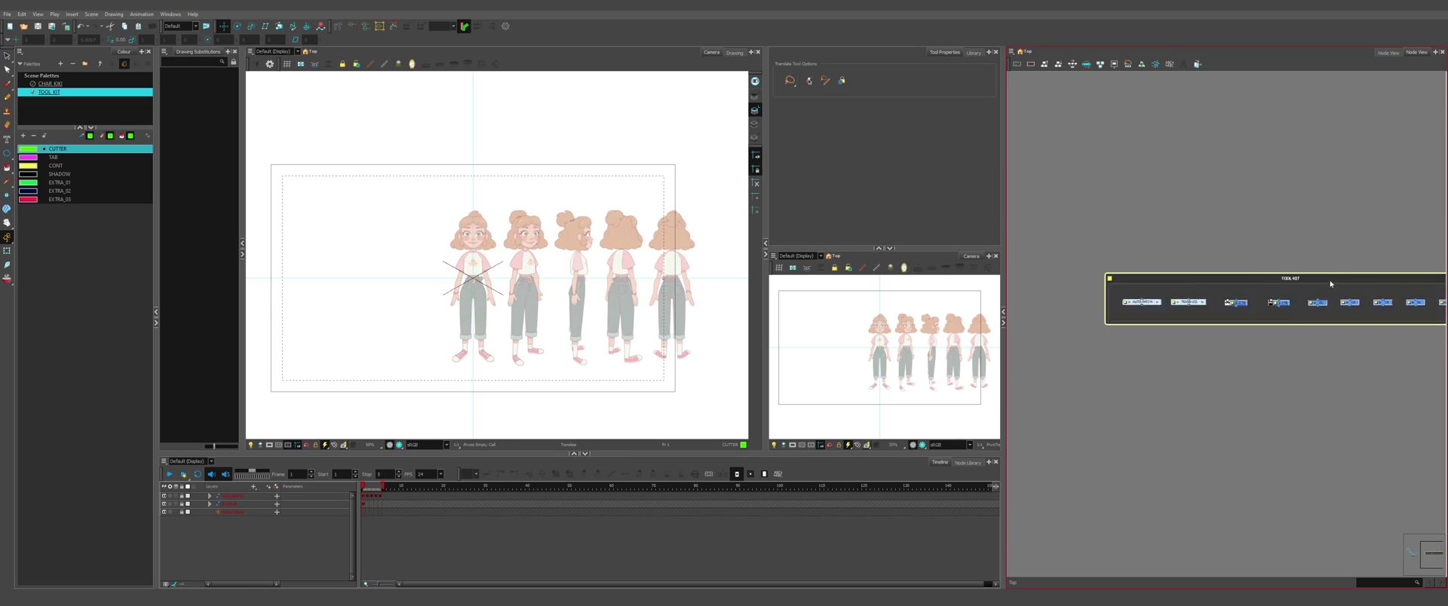
drag(1306, 232, 1284, 293)
key(shift+m)
Step: Add a composite node well above the main network and connect it to the scene's main Composite
click(1193, 310)
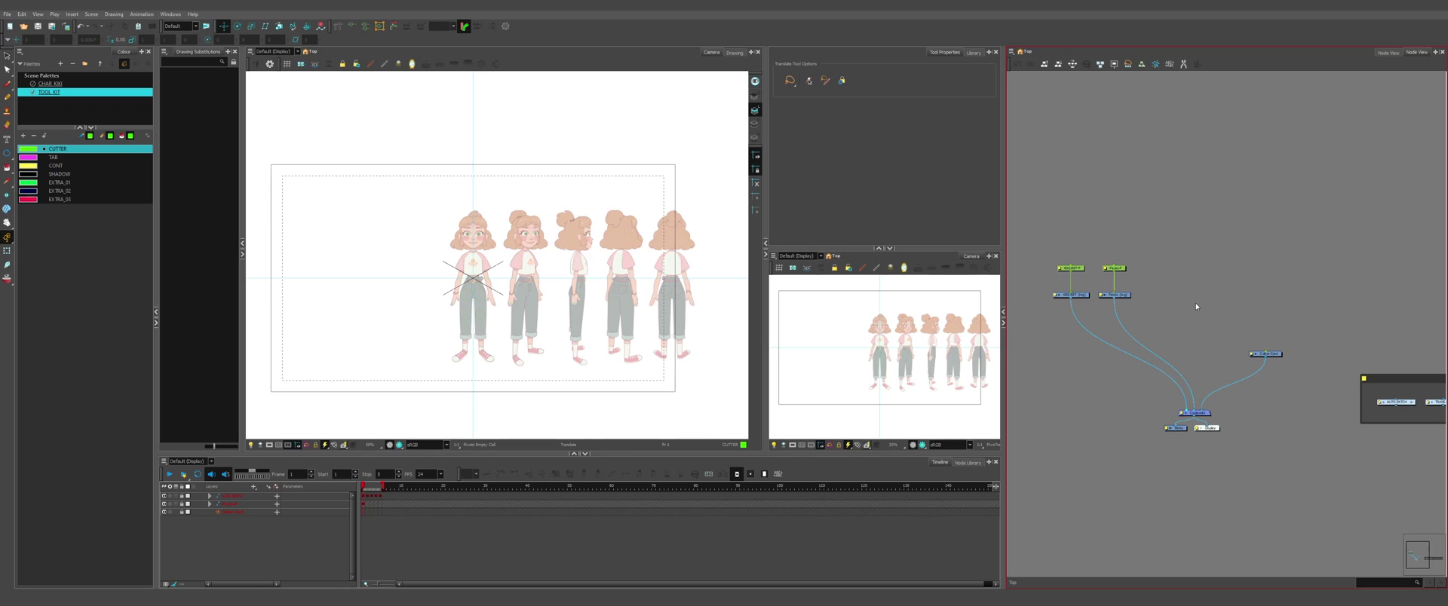
scroll(1196, 252, up, 2)
key(c)
drag(1213, 205, 1196, 523)
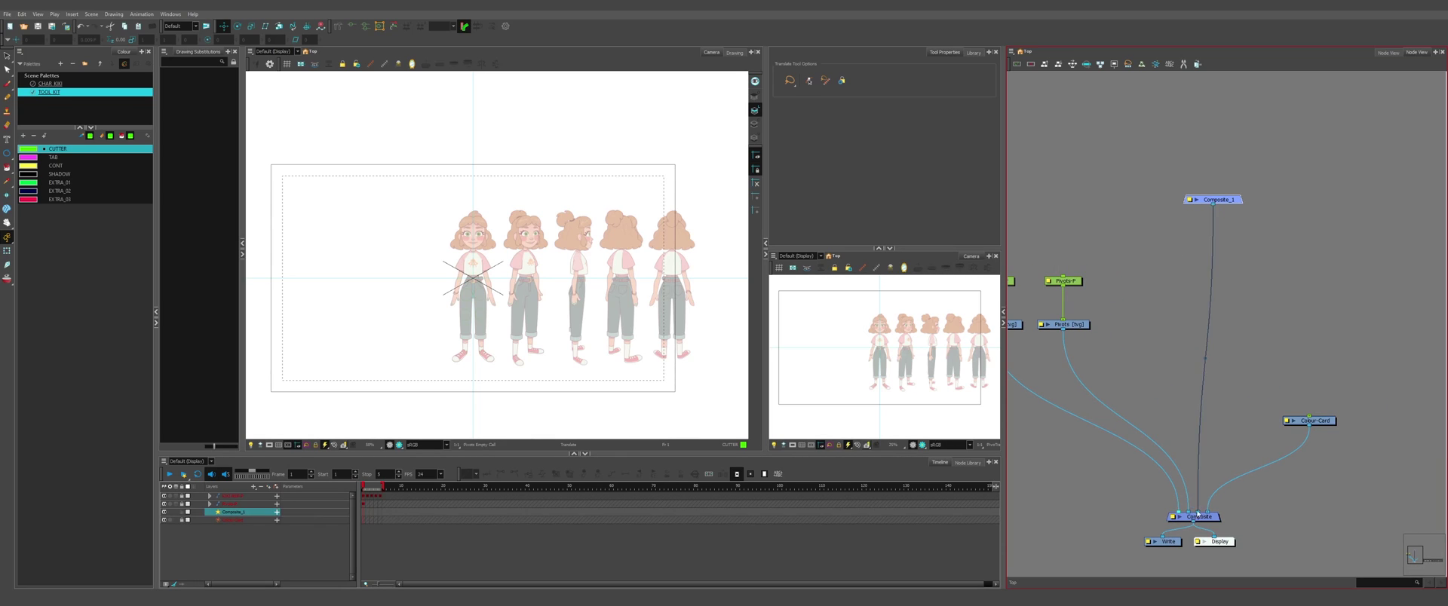
scroll(1206, 432, down, 3)
drag(1218, 313, 1210, 145)
Step: Rename the new composite node CHAR_KIKI-Composite
scroll(1208, 136, up, 7)
click(1128, 375)
double_click(430, 217)
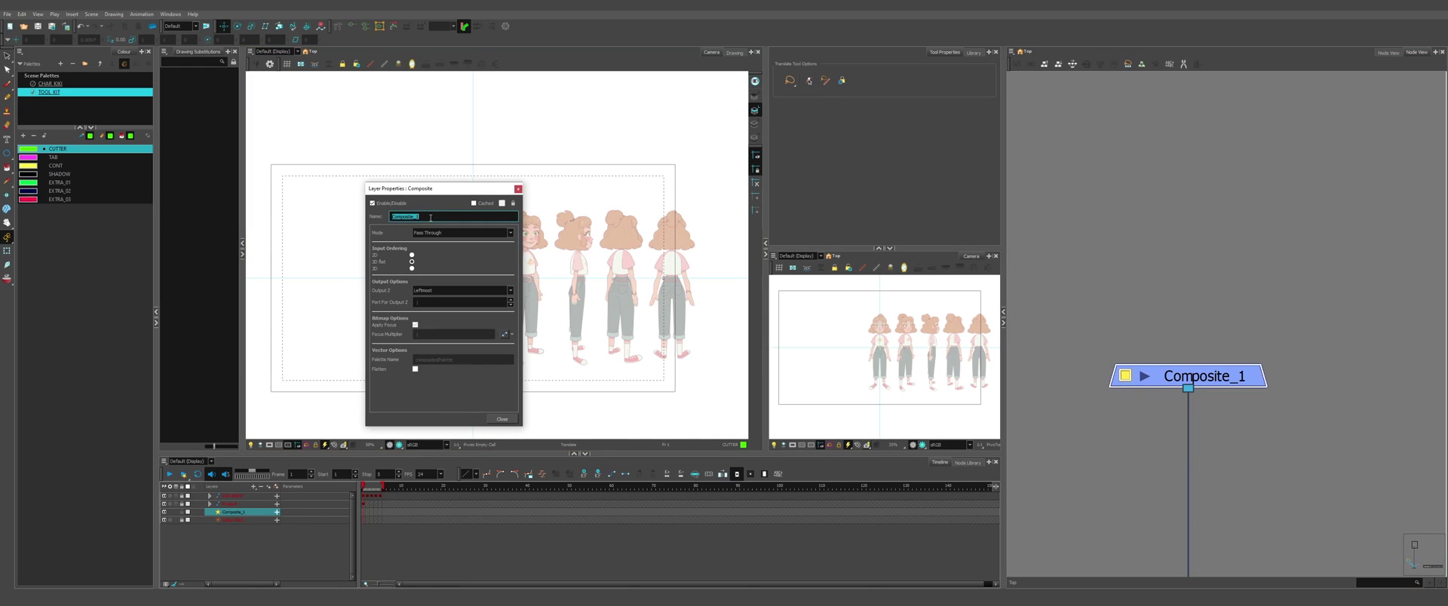
text(ChAR_KIKI-Composite)
key(Return)
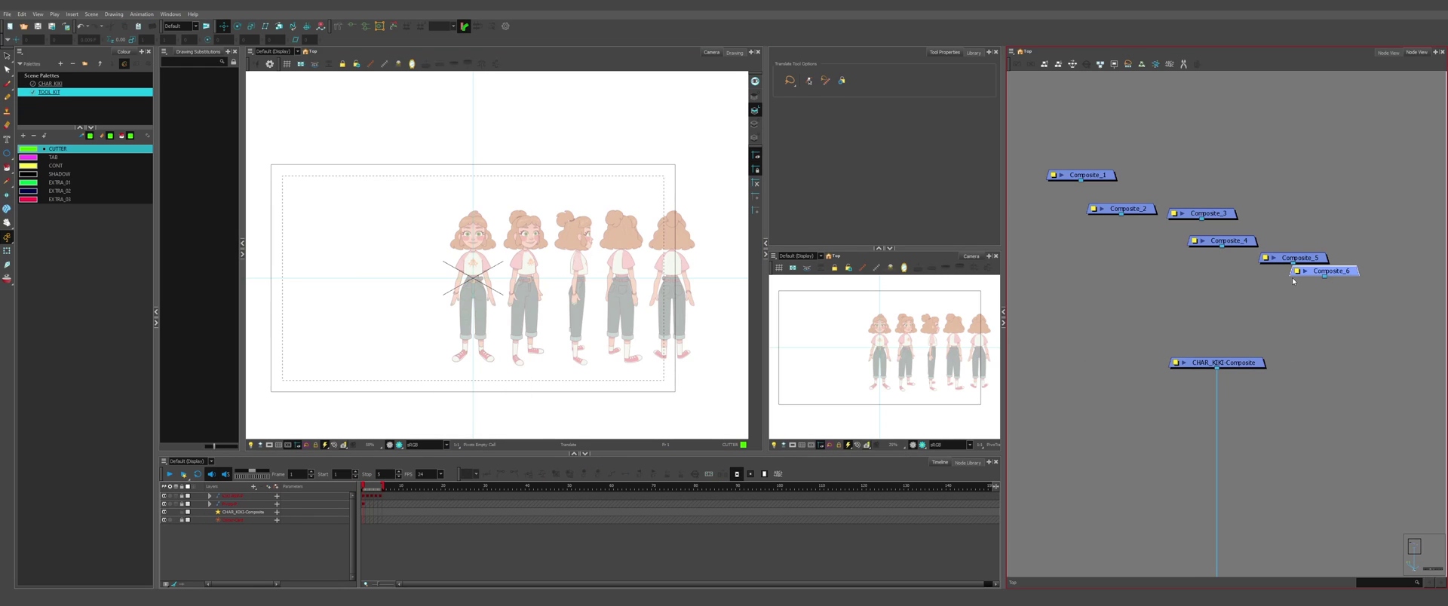
Step: Place six composites above CHAR_KIKI-Composite and rename the first three Head-Composite, 01_Arm-Composite and 02_Arm-Composite
click(1291, 278)
drag(1338, 279, 1346, 293)
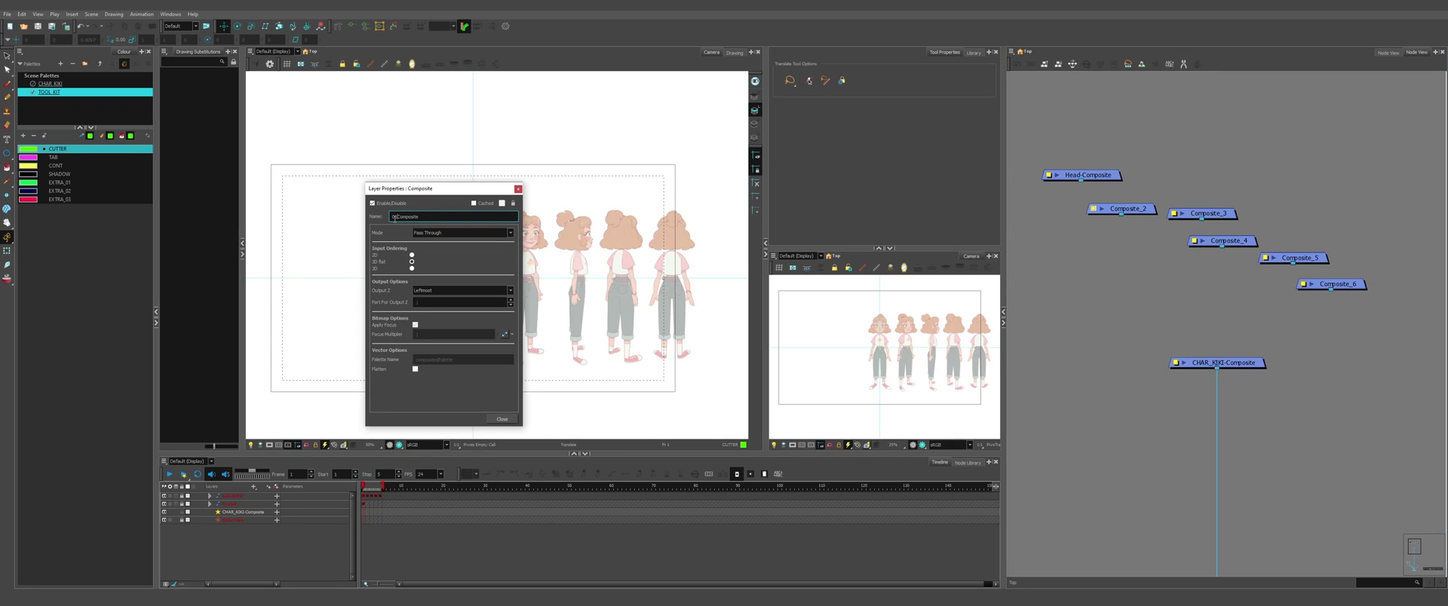
key(Return)
click(517, 189)
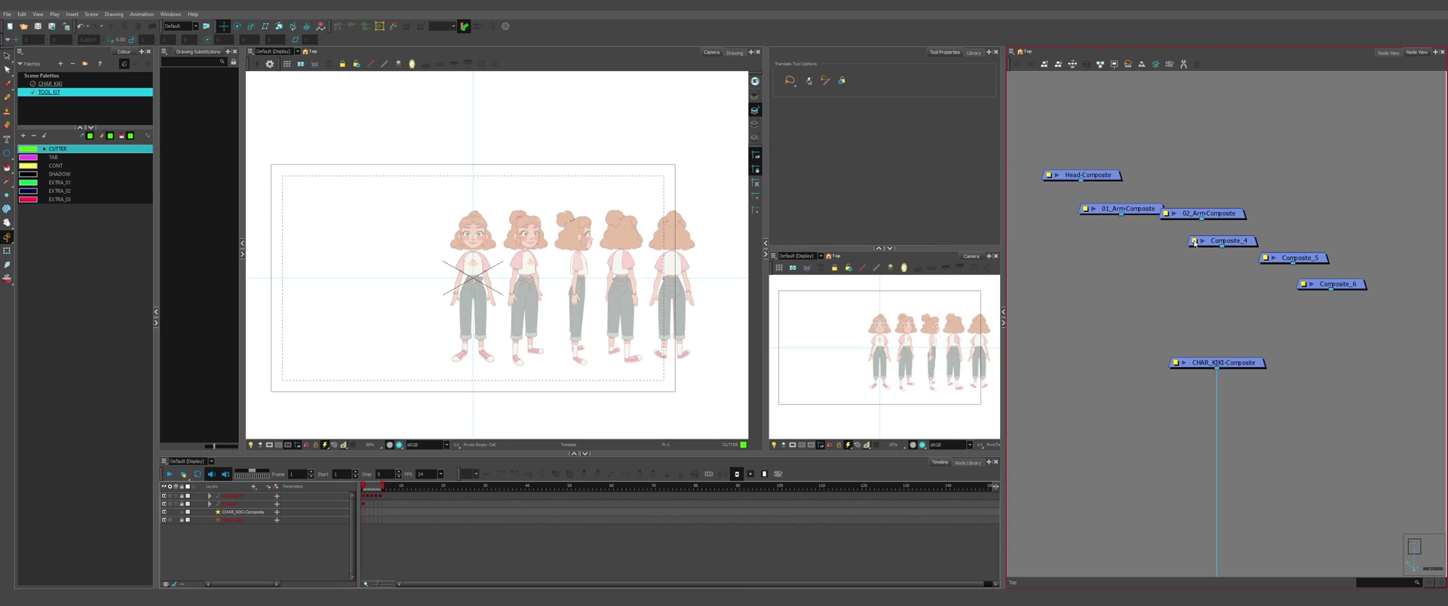
Step: Rename the remaining three composites Body-Composite, 01_Leg-Composite and 02_Leg-Composite
double_click(1195, 241)
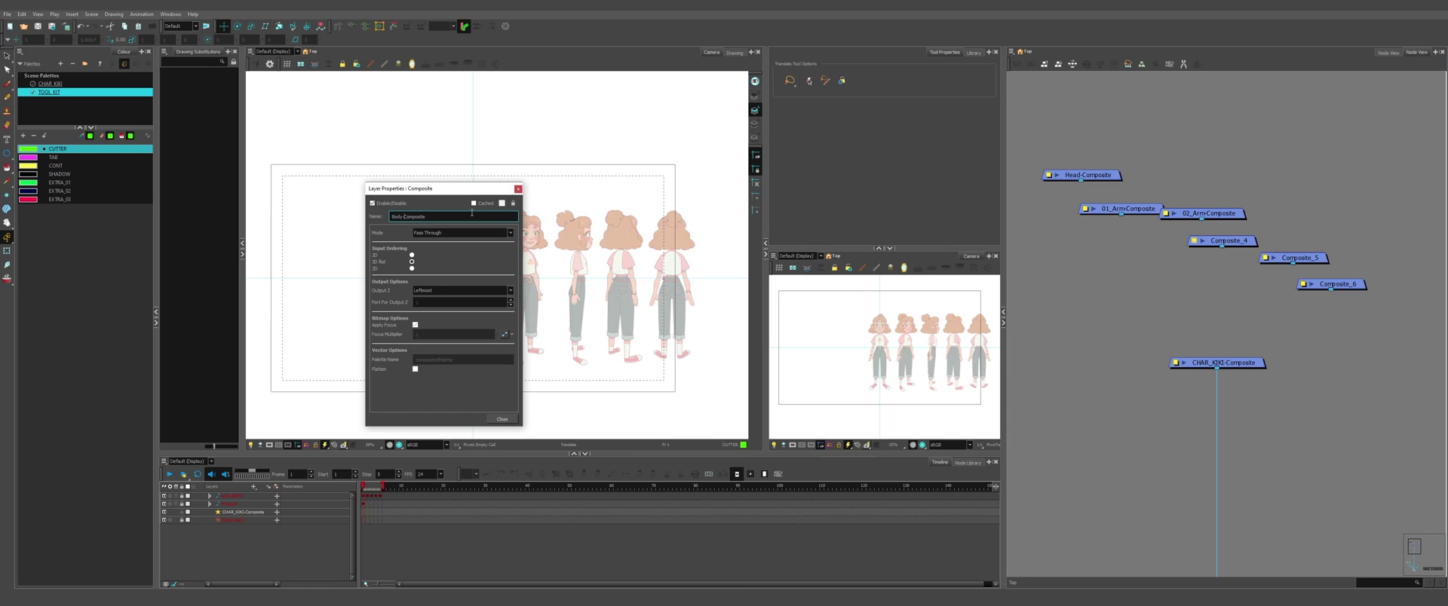
text(Body-Composite)
key(Return)
drag(399, 217, 407, 218)
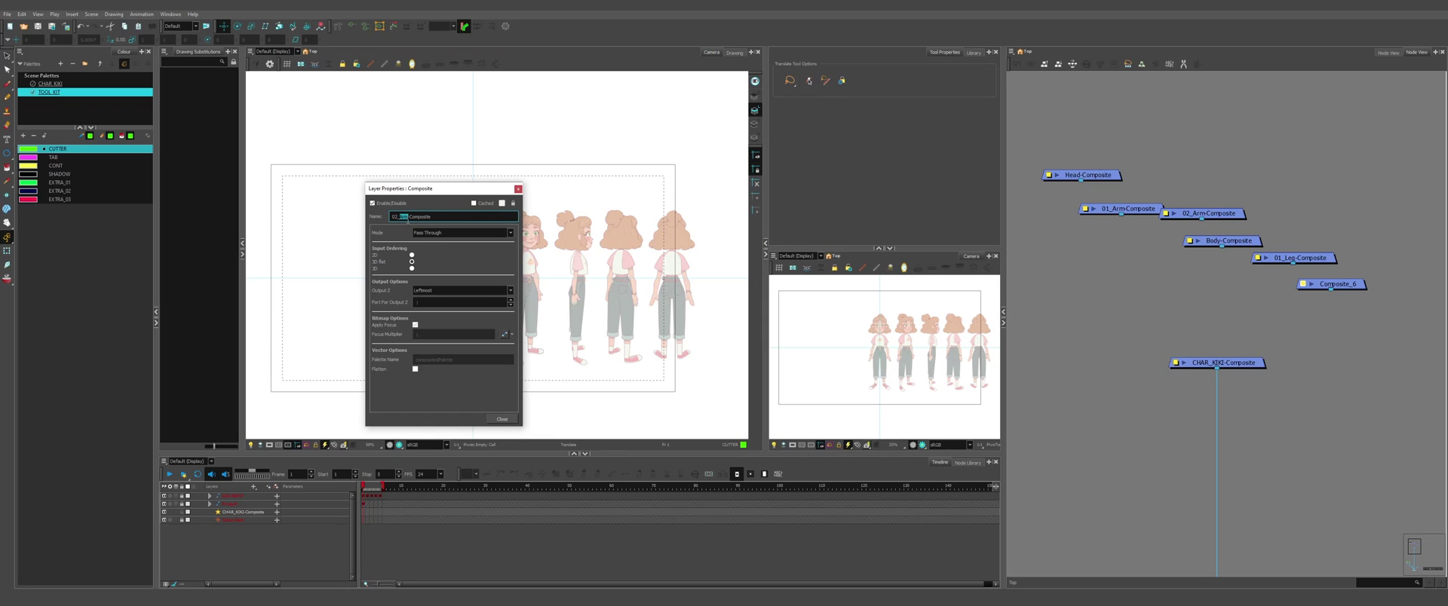
text(L)
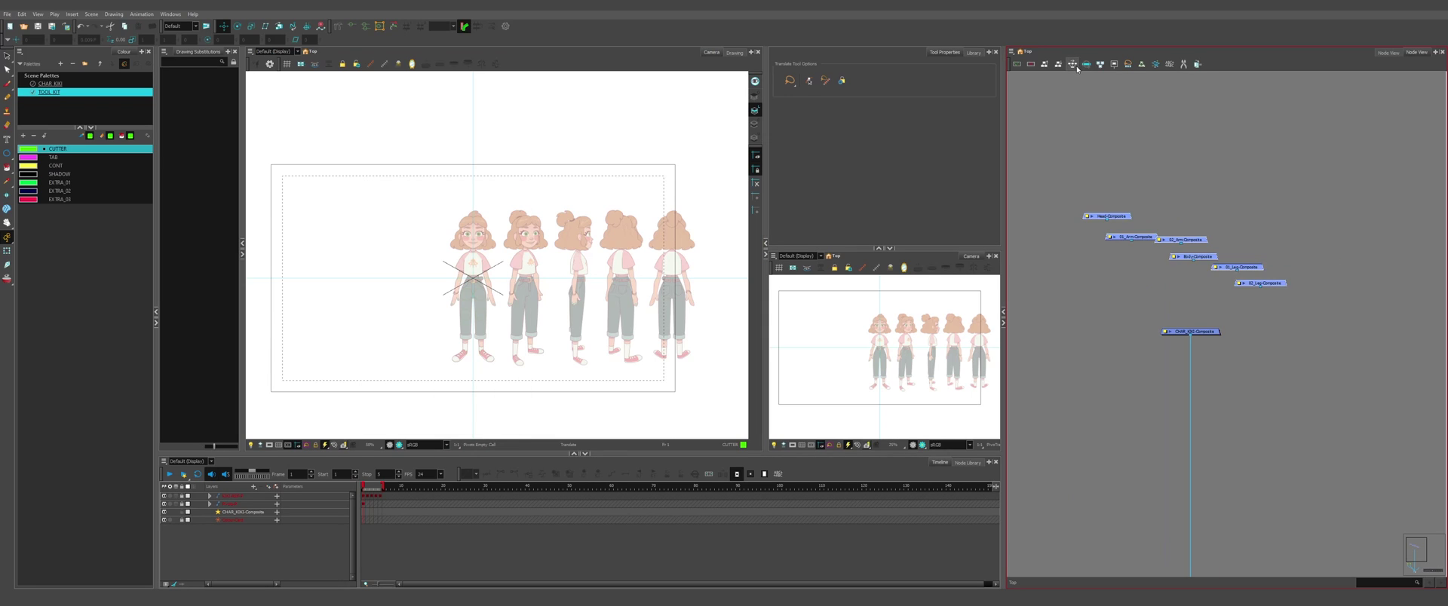
Step: Line up the six body-part composites in a horizontal row and connect them all to CHAR_KIKI-Composite
click(1083, 64)
scroll(1199, 257, up, 2)
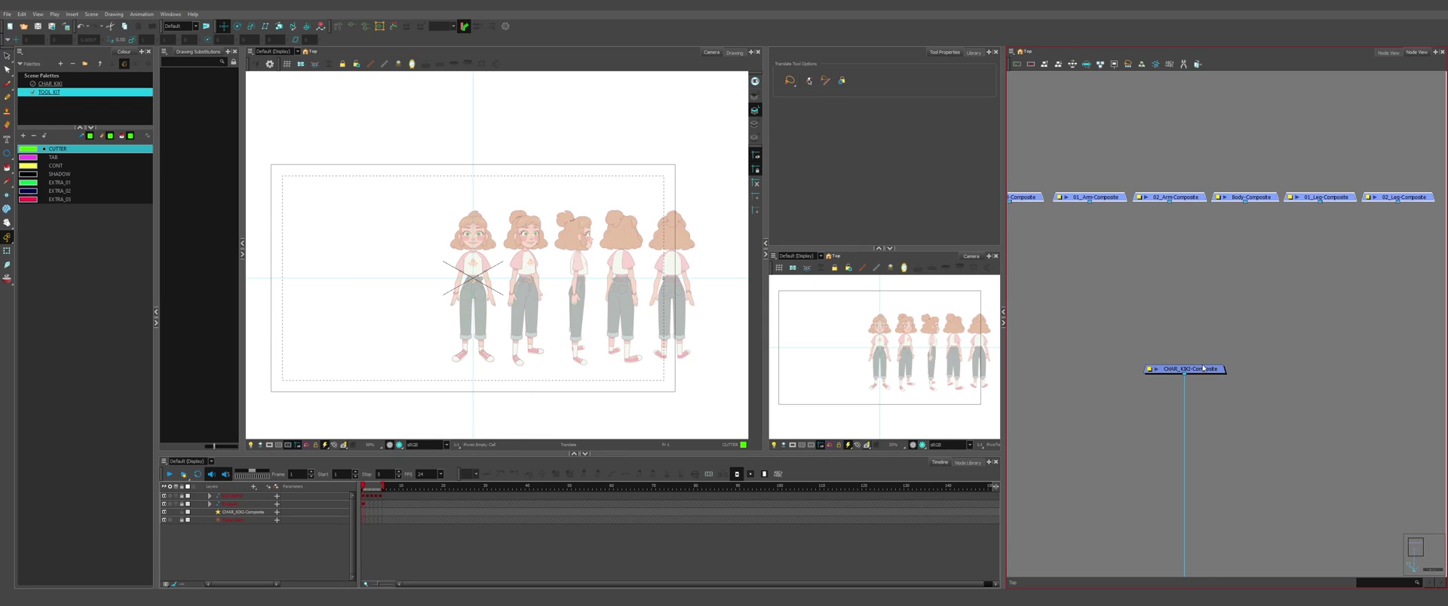
scroll(1210, 288, down, 4)
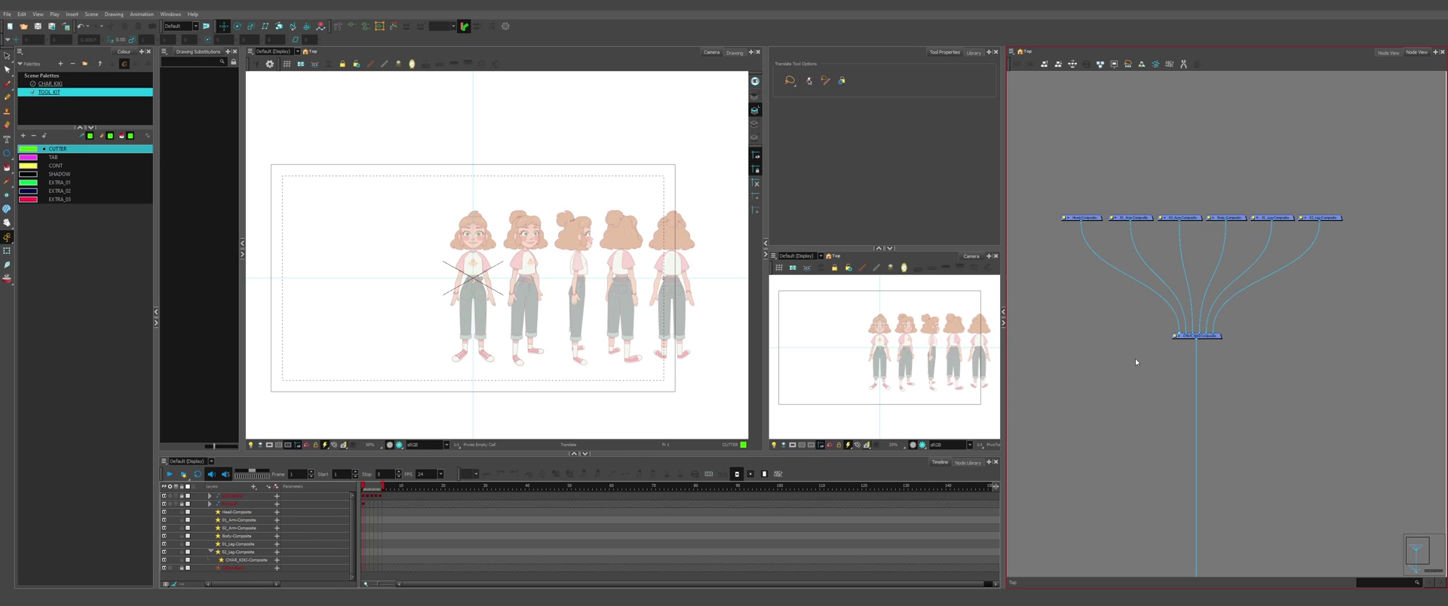
Step: Add a display node connected to CHAR_KIKI-Composite and rename it CHAR_KIKI-Display
key(Return)
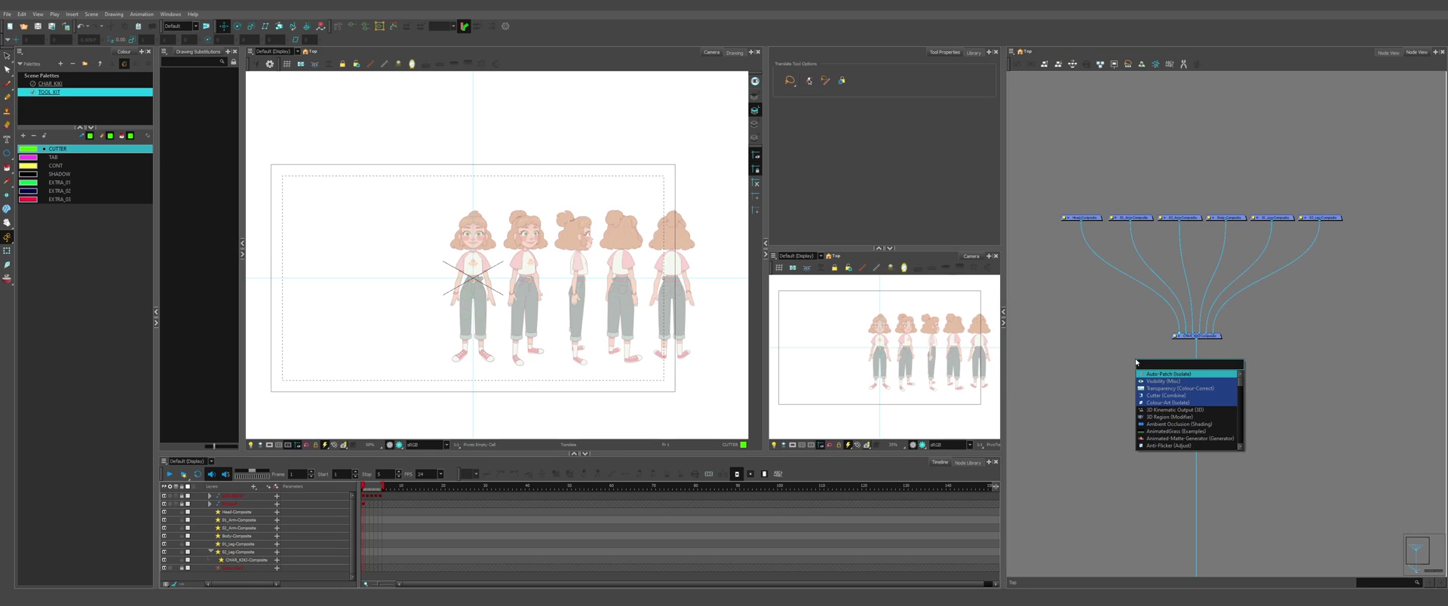
text(di)
key(Return)
scroll(1148, 355, up, 3)
drag(1168, 356, 1225, 348)
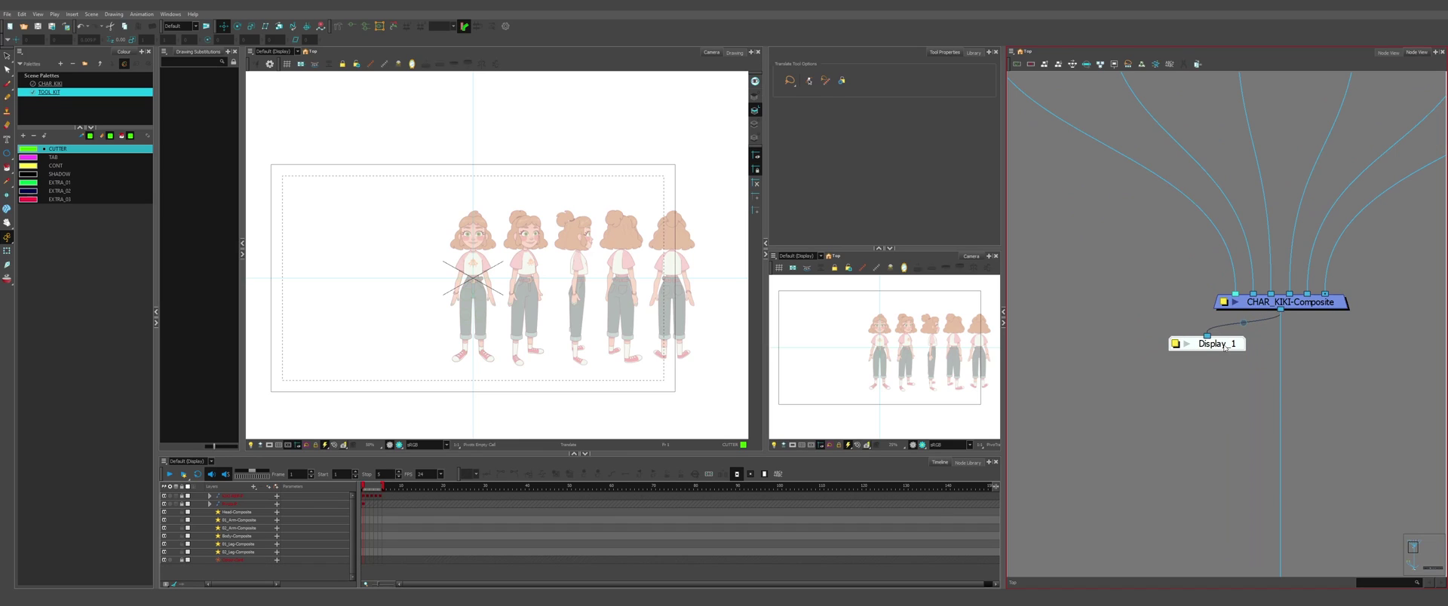
double_click(1184, 347)
text(CHAR_KIKI-Display)
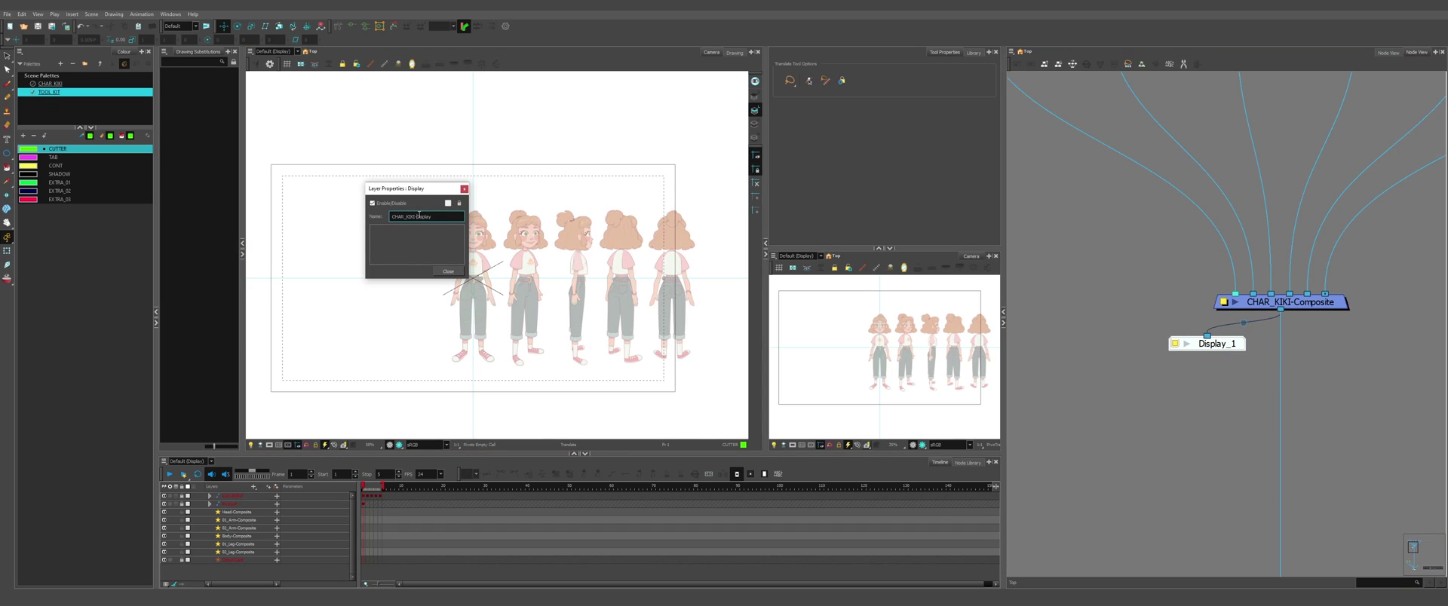
key(Return)
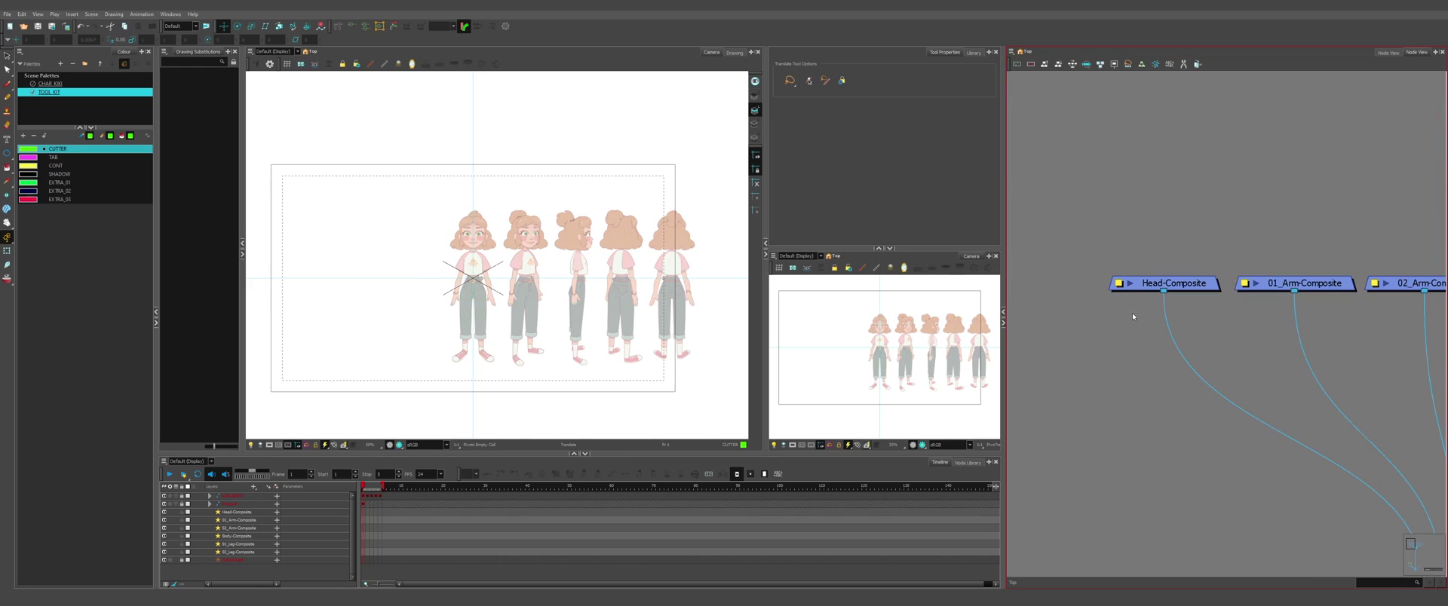
Step: Add a display node just below Head-Composite and connect it to that composite's output
click(1125, 332)
key(Return)
key(Tab)
text(display)
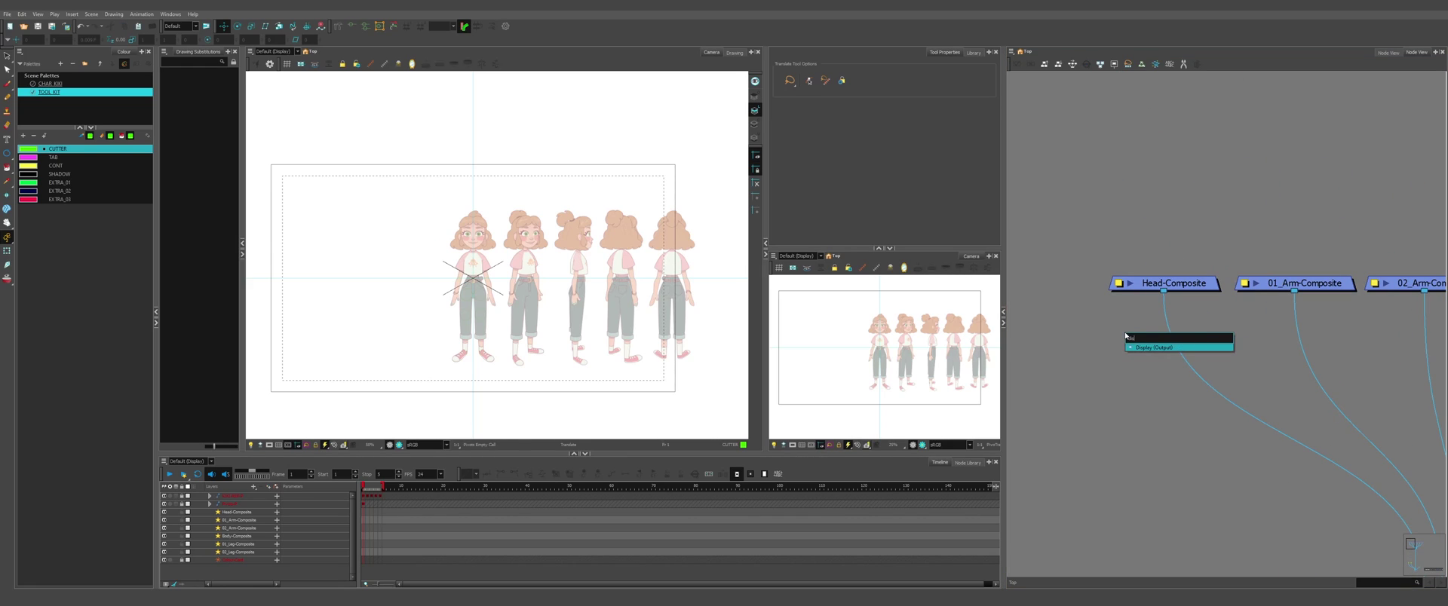
key(Return)
drag(1145, 325, 1134, 321)
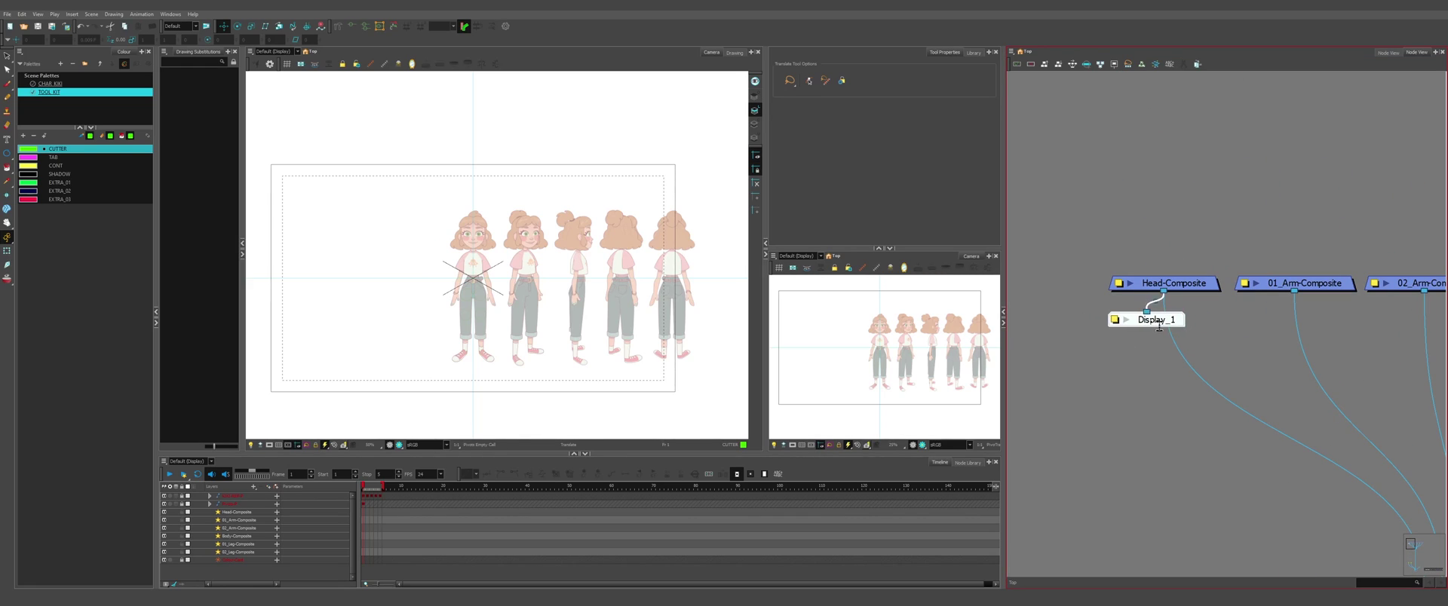
Step: Rename the display node under Head-Composite to Head-Display
click(1114, 320)
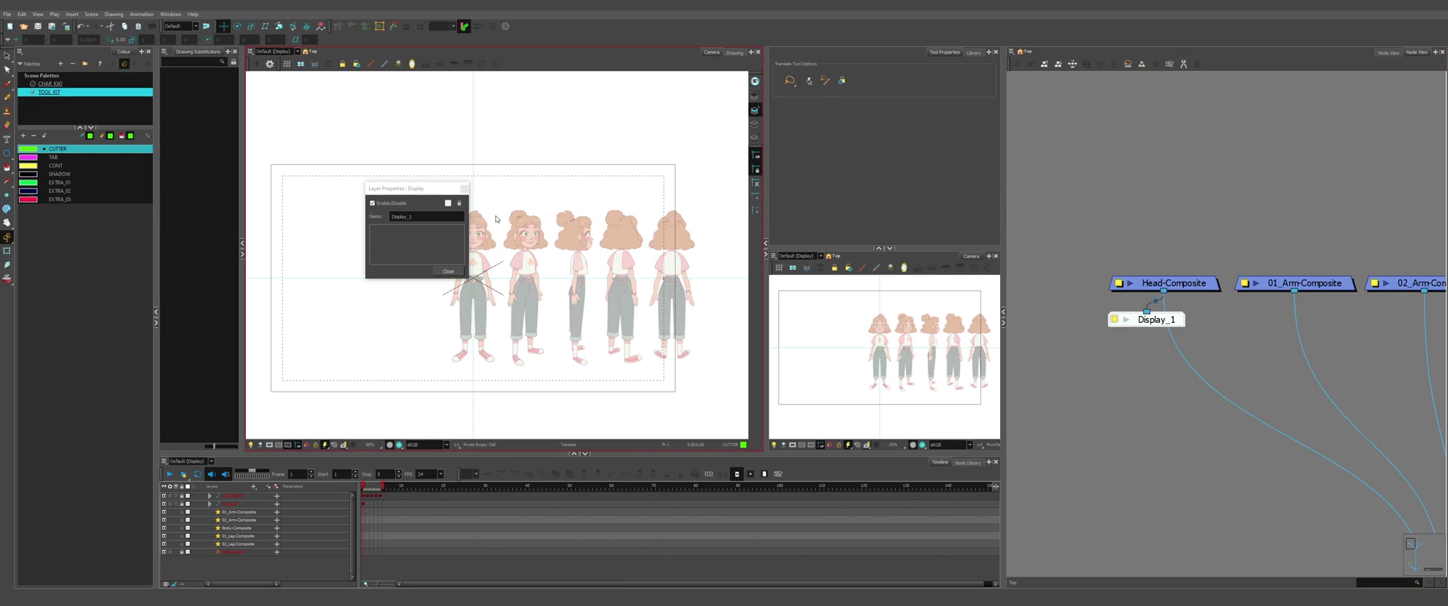
click(439, 216)
double_click(431, 216)
text(Head-Display)
key(Return)
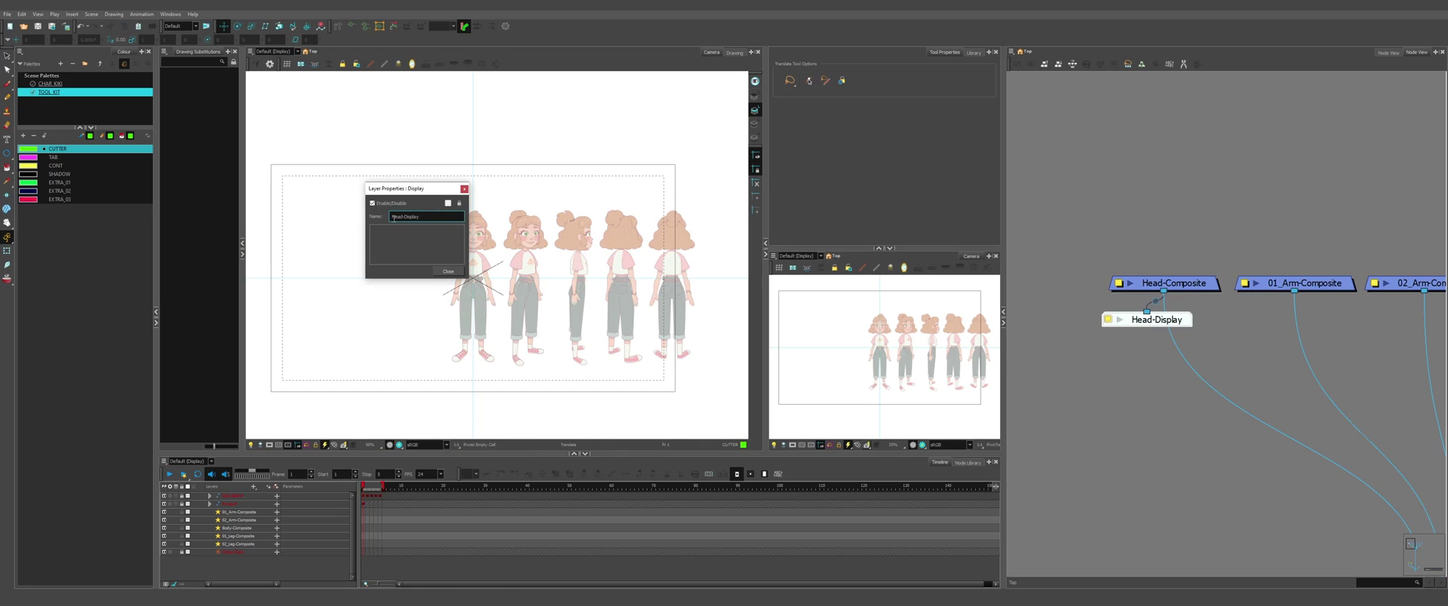
click(448, 271)
scroll(1045, 177, down, 4)
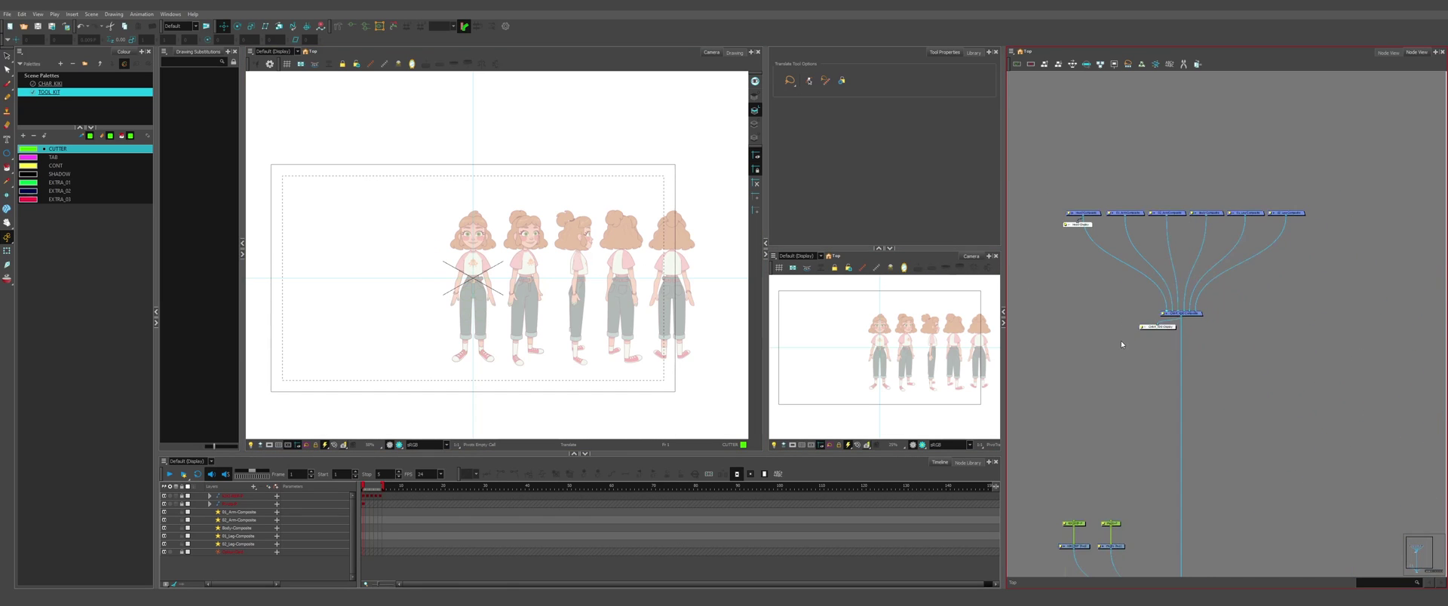
Step: Examine how the CHAR_KIKI-Display and Head-Display nodes attach to their composites
scroll(1120, 341, up, 5)
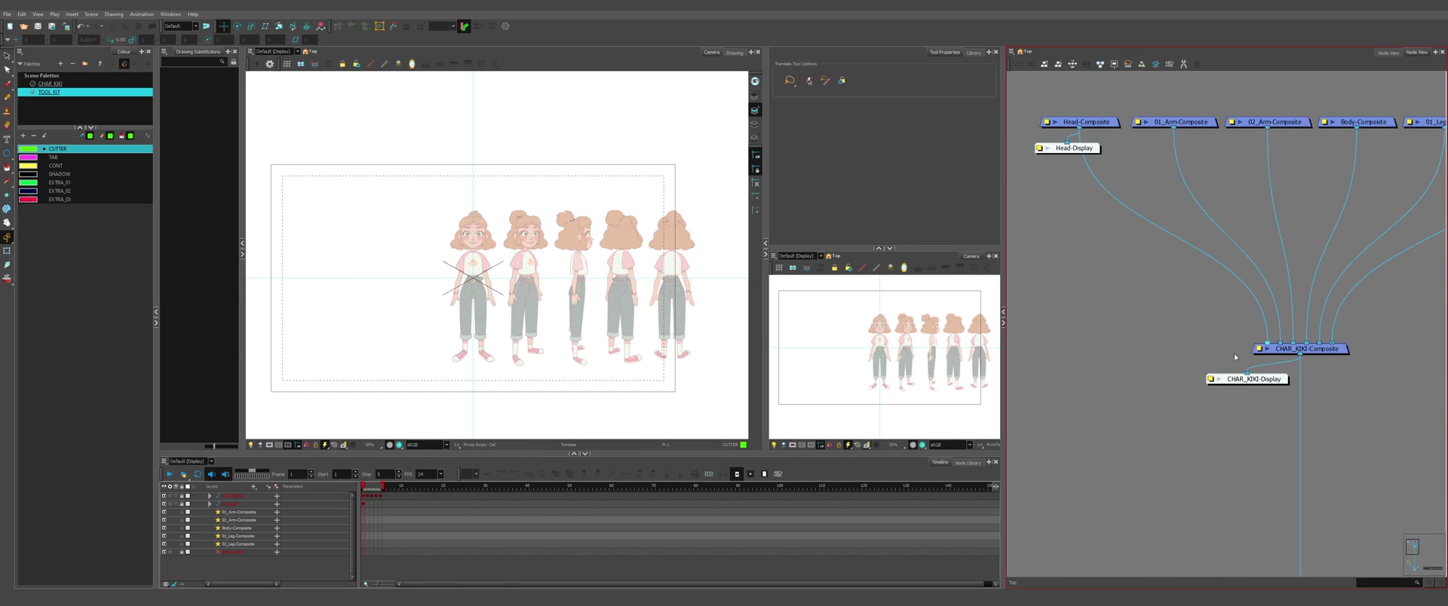
click(1271, 383)
scroll(1271, 383, up, 3)
scroll(1271, 400, down, 5)
scroll(1108, 237, up, 3)
click(1088, 219)
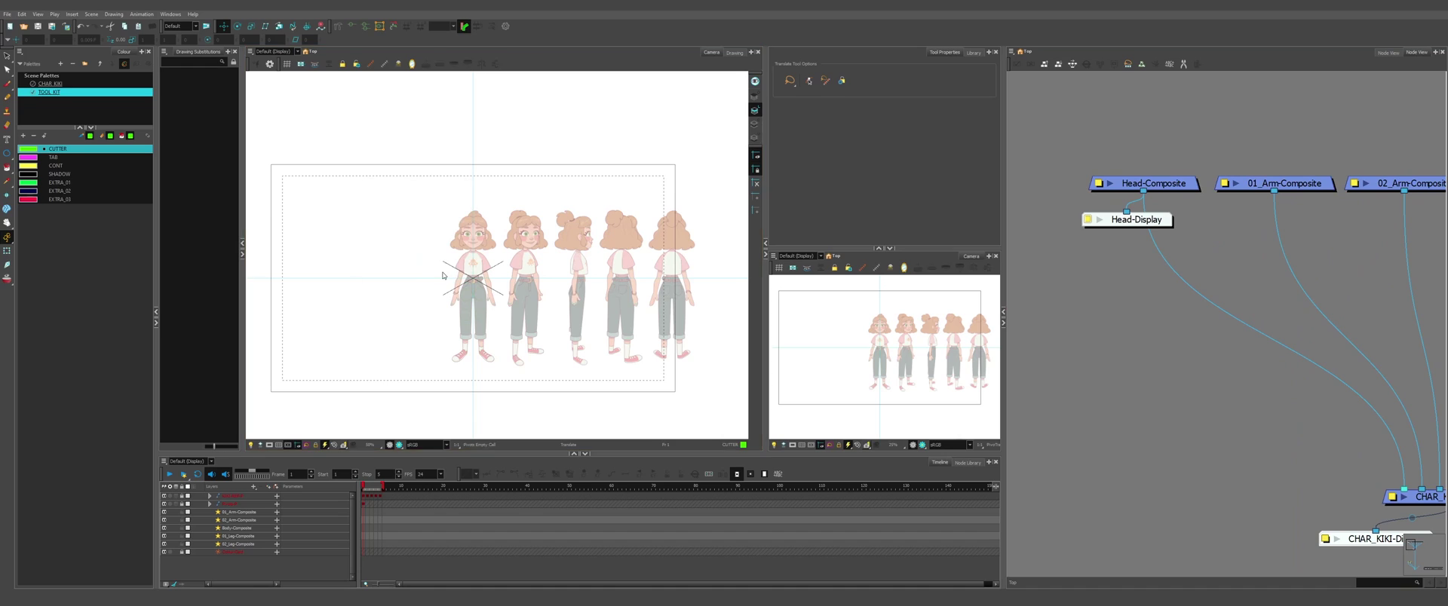
click(448, 273)
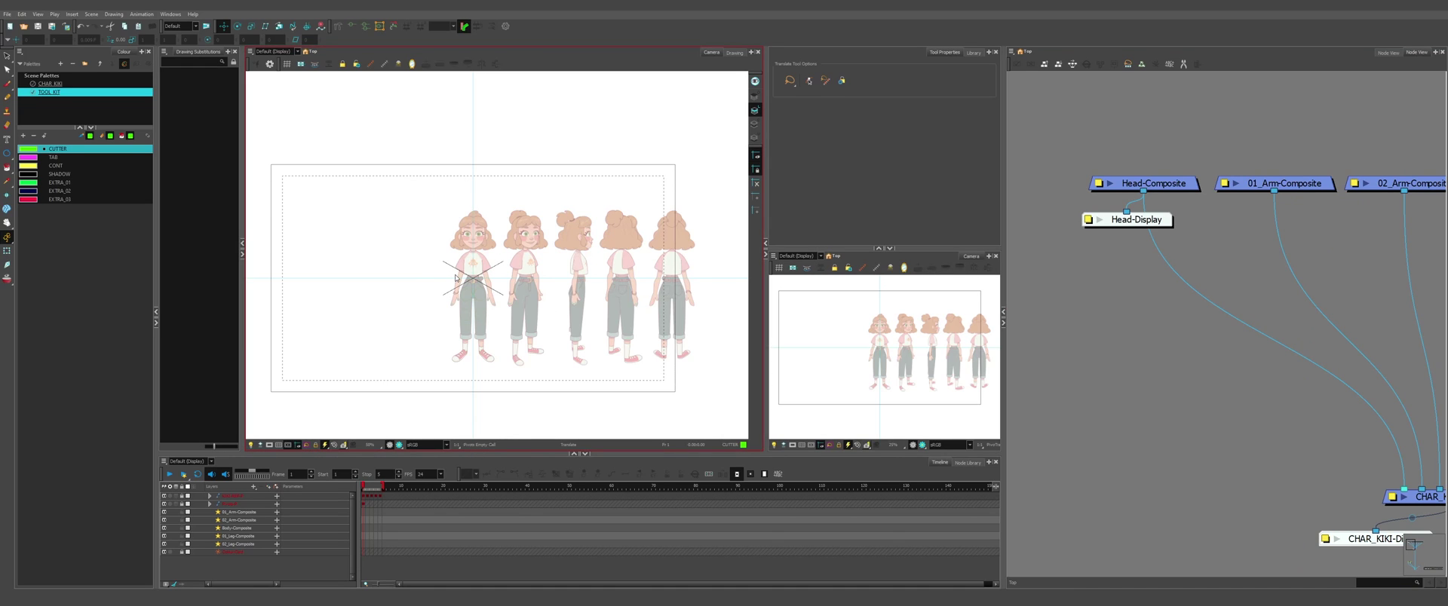
Step: Move the row of six body-part composites and Head-Display farther above CHAR_KIKI-Composite
scroll(1053, 236, down, 5)
drag(1392, 318, 1341, 171)
drag(1334, 355, 1328, 265)
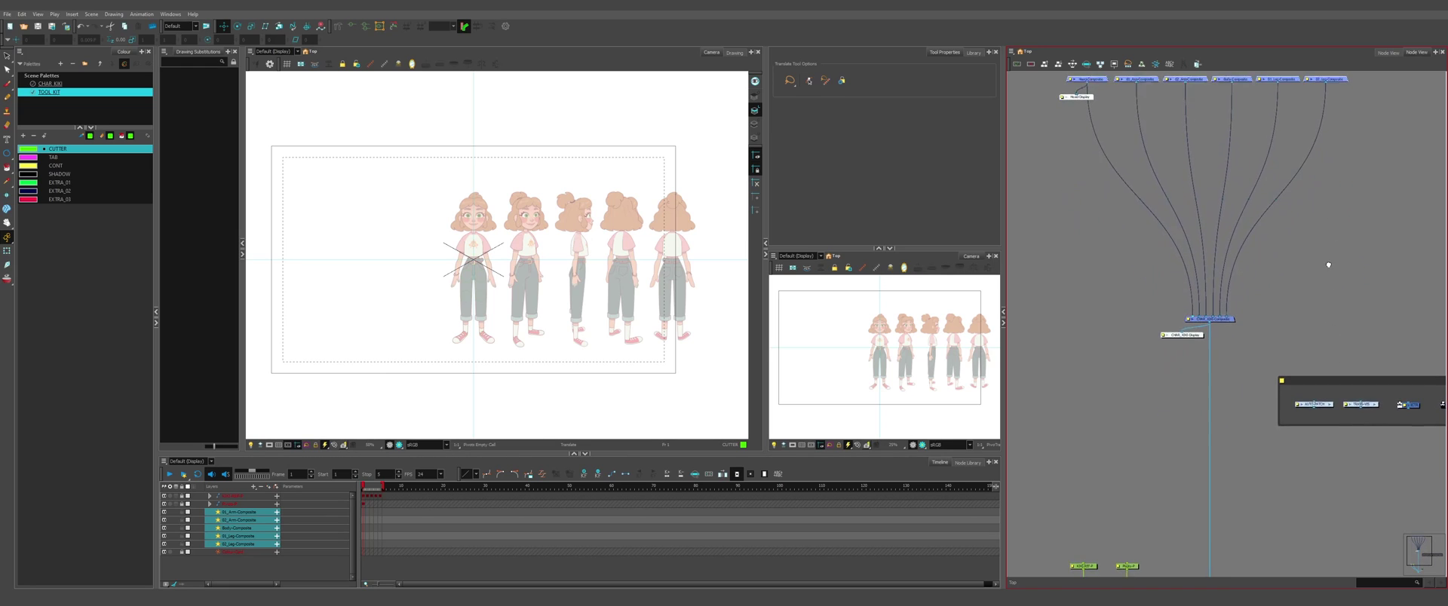
Step: Place a new composite between the body-part row and CHAR_KIKI-Composite, off to the side of the cables, and rename it TAB-Composite
click(1079, 217)
scroll(1079, 216, up, 1)
key(ctrl+h)
scroll(1073, 222, up, 2)
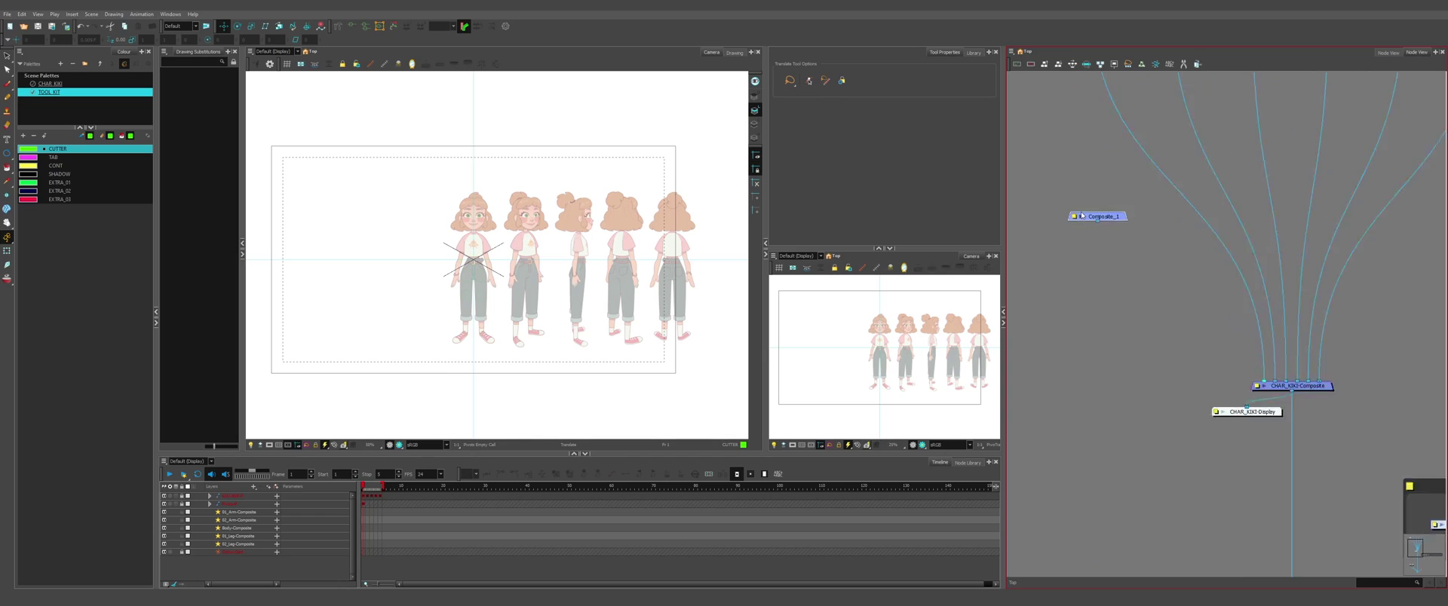
click(1069, 220)
click(457, 217)
click(456, 217)
key(BackSpace)
text(TAB-)
click(518, 189)
Step: Examine the front-view character's sleeves, torso and head up close, then the full figure
scroll(486, 254, up, 3)
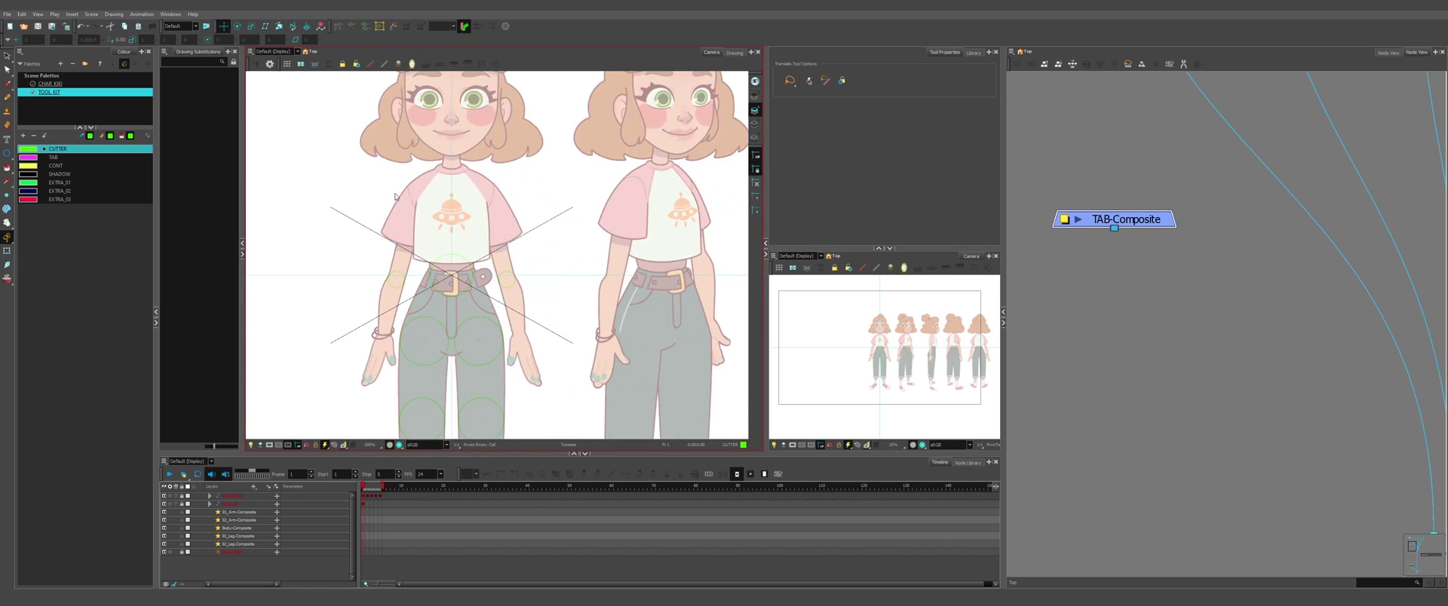
scroll(377, 216, up, 2)
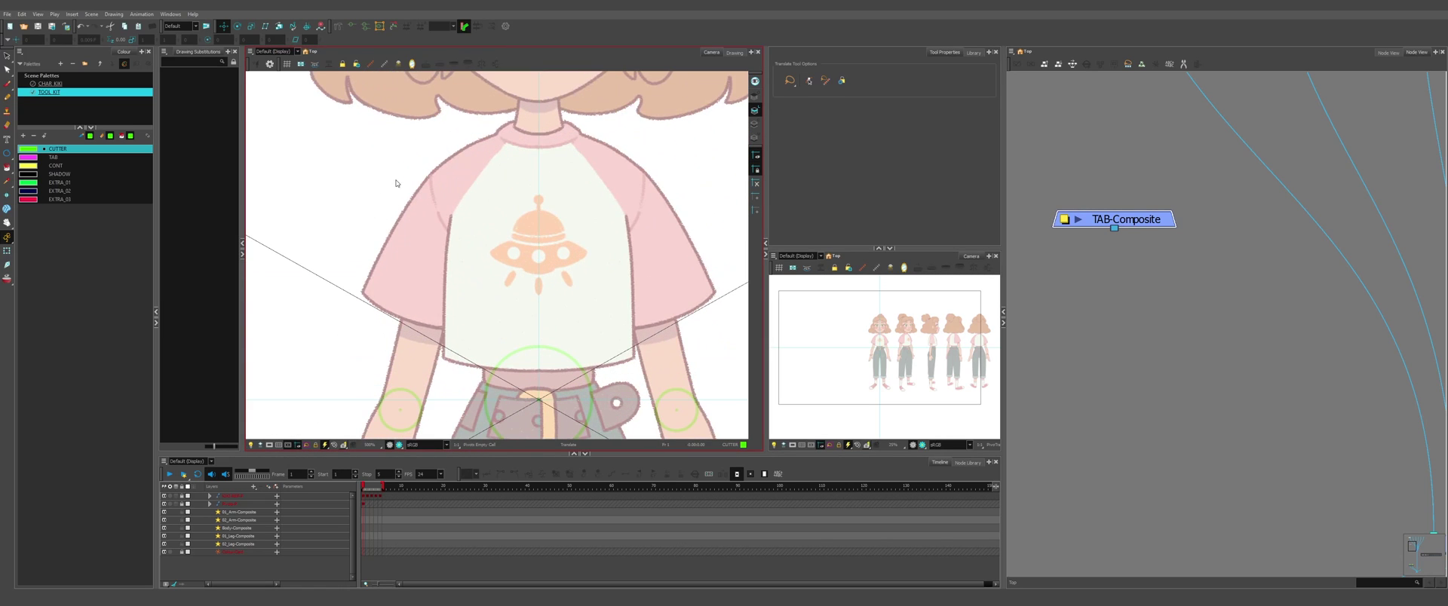
scroll(384, 201, down, 2)
scroll(383, 200, up, 2)
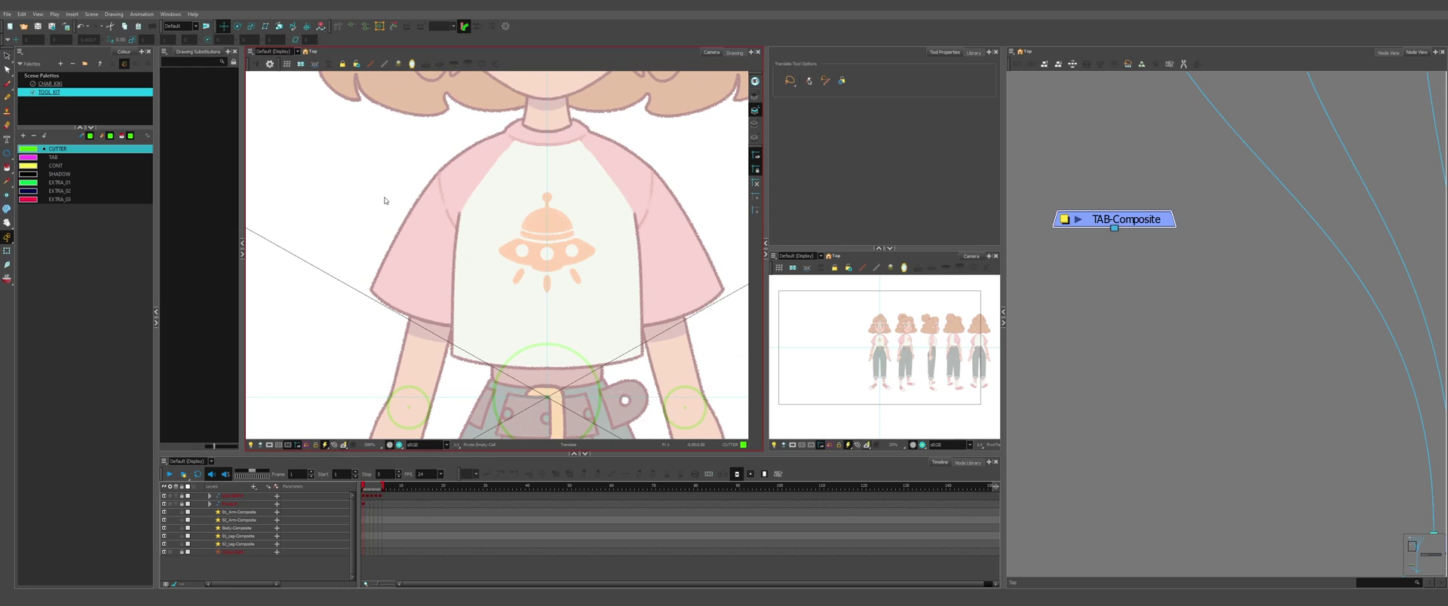
scroll(349, 194, down, 3)
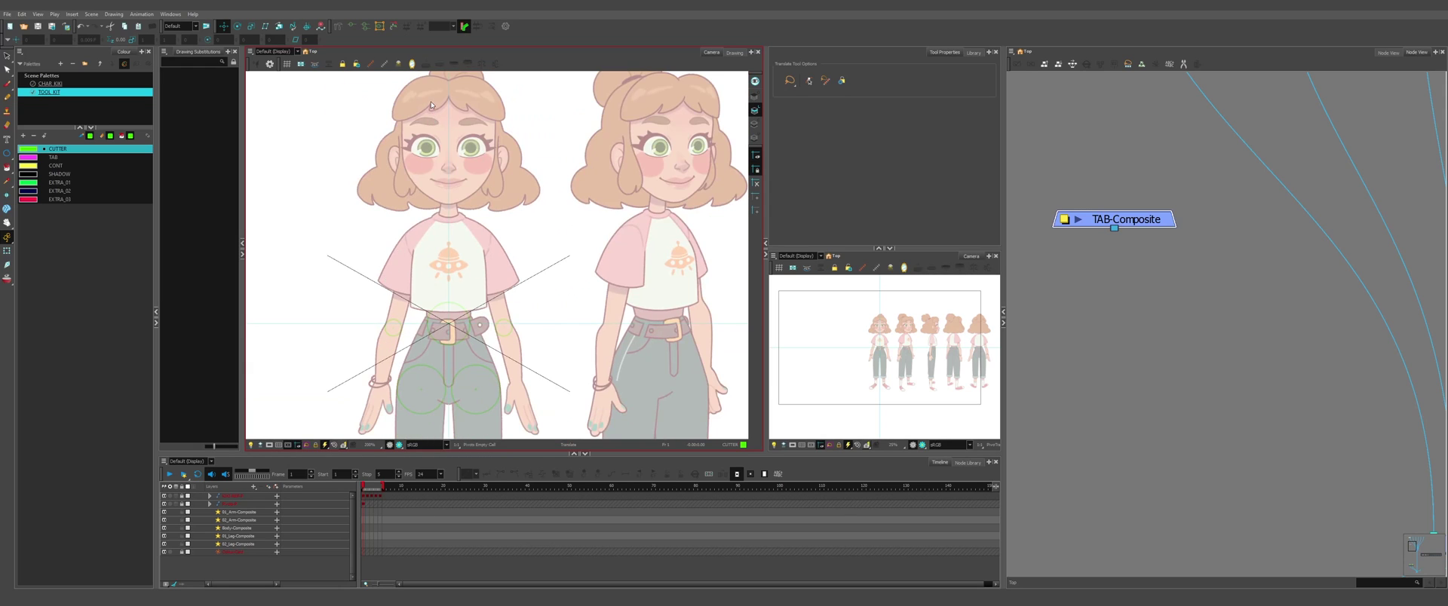
scroll(431, 105, up, 3)
scroll(562, 111, down, 5)
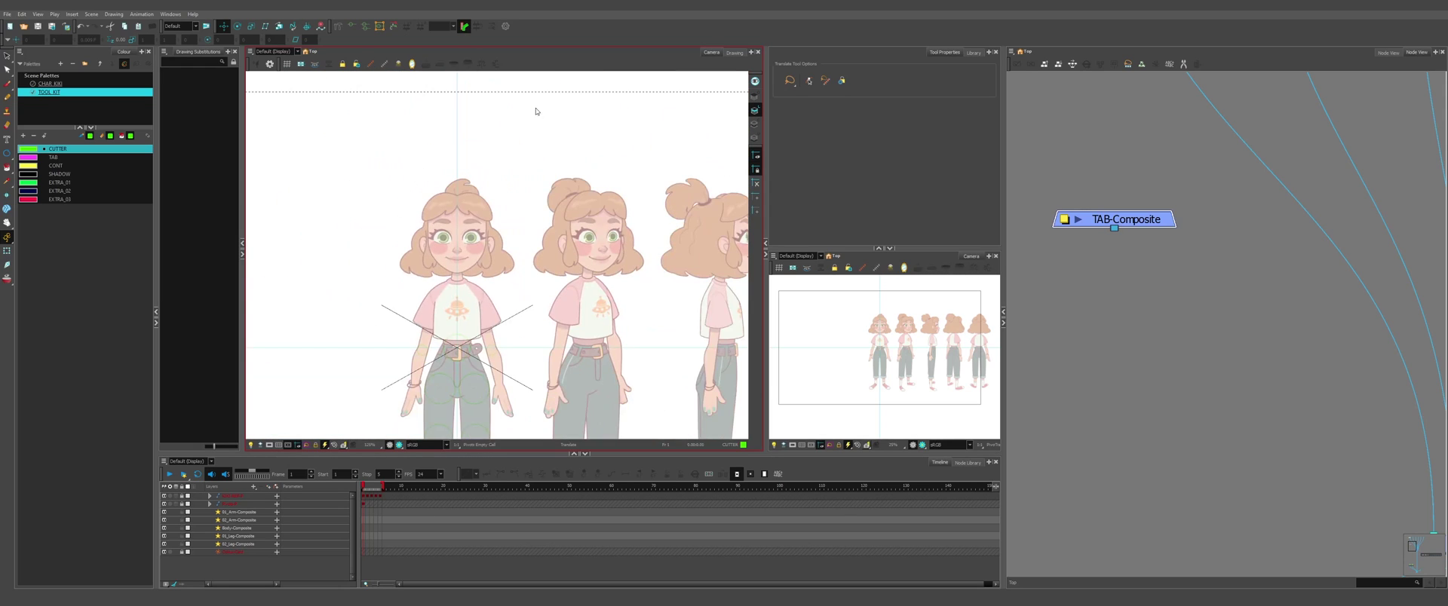
scroll(446, 212, down, 3)
scroll(457, 205, up, 2)
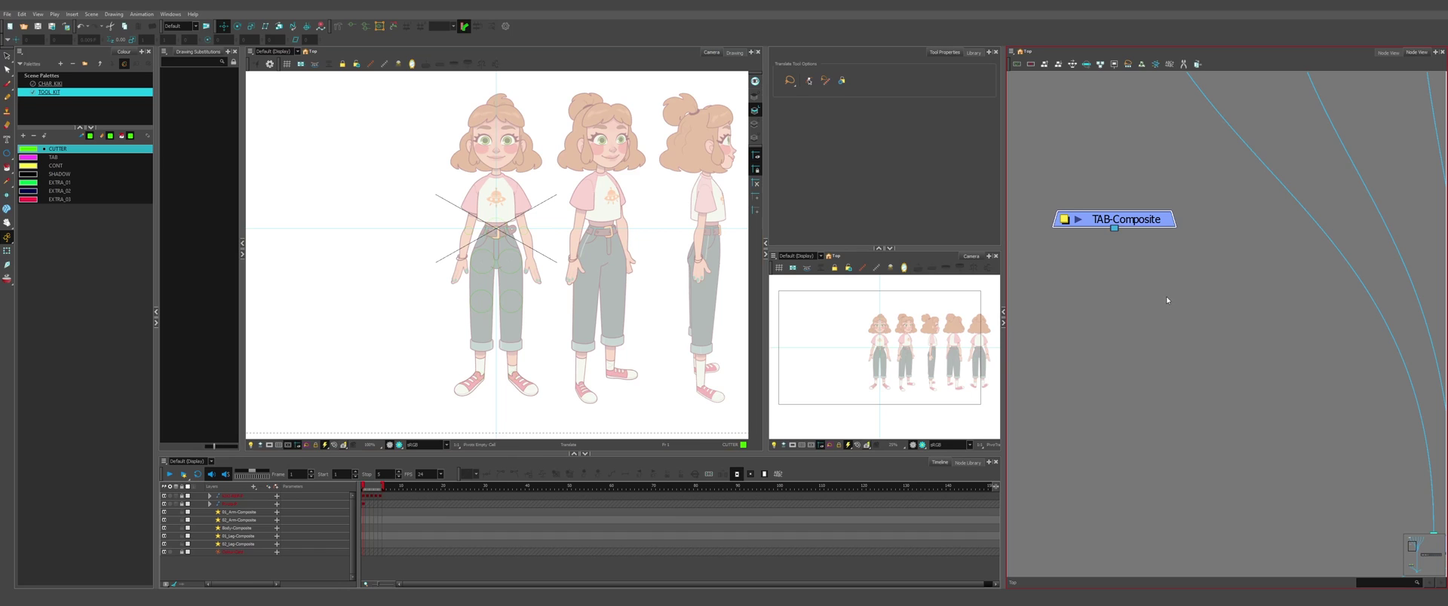
Step: Connect TAB-Composite to CHAR_KIKI-Composite as its first input
scroll(1124, 241, down, 4)
scroll(1132, 238, up, 3)
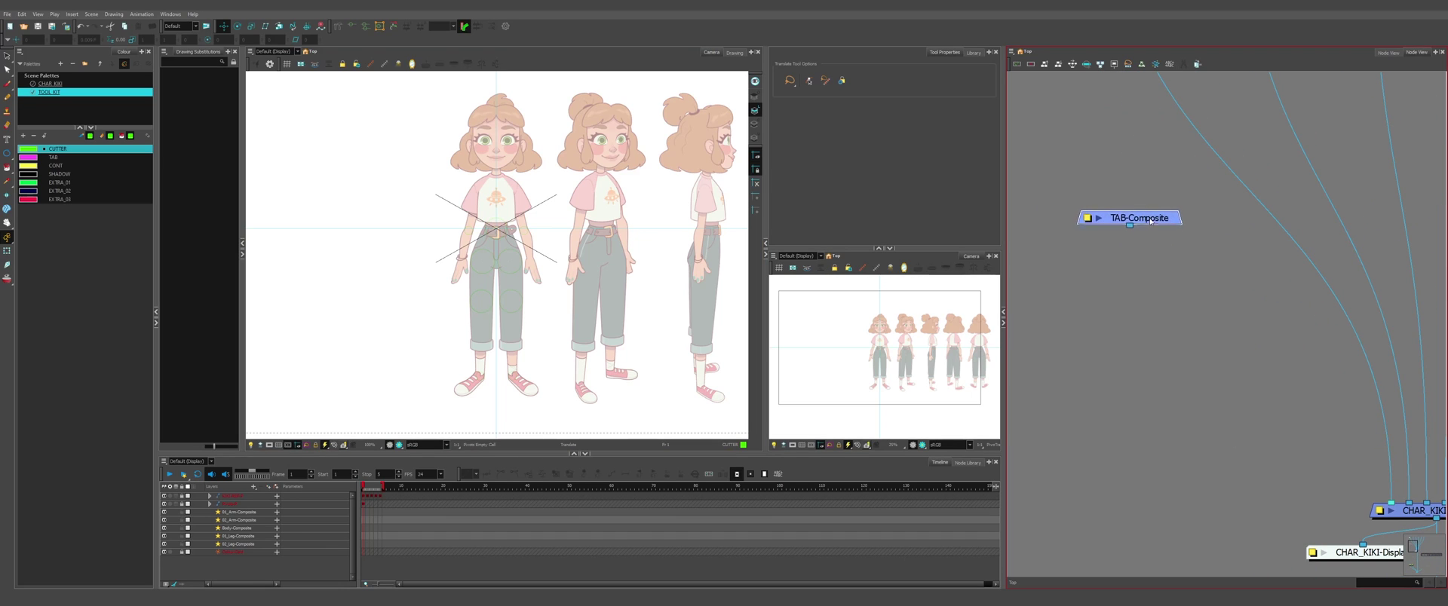
drag(1129, 223, 1391, 503)
Step: Copy the TRANS-VIS node from the TOOL-KIT and insert the copy on the cable directly below TAB-Composite
scroll(1032, 279, down, 2)
scroll(1101, 309, down, 3)
scroll(1259, 342, up, 5)
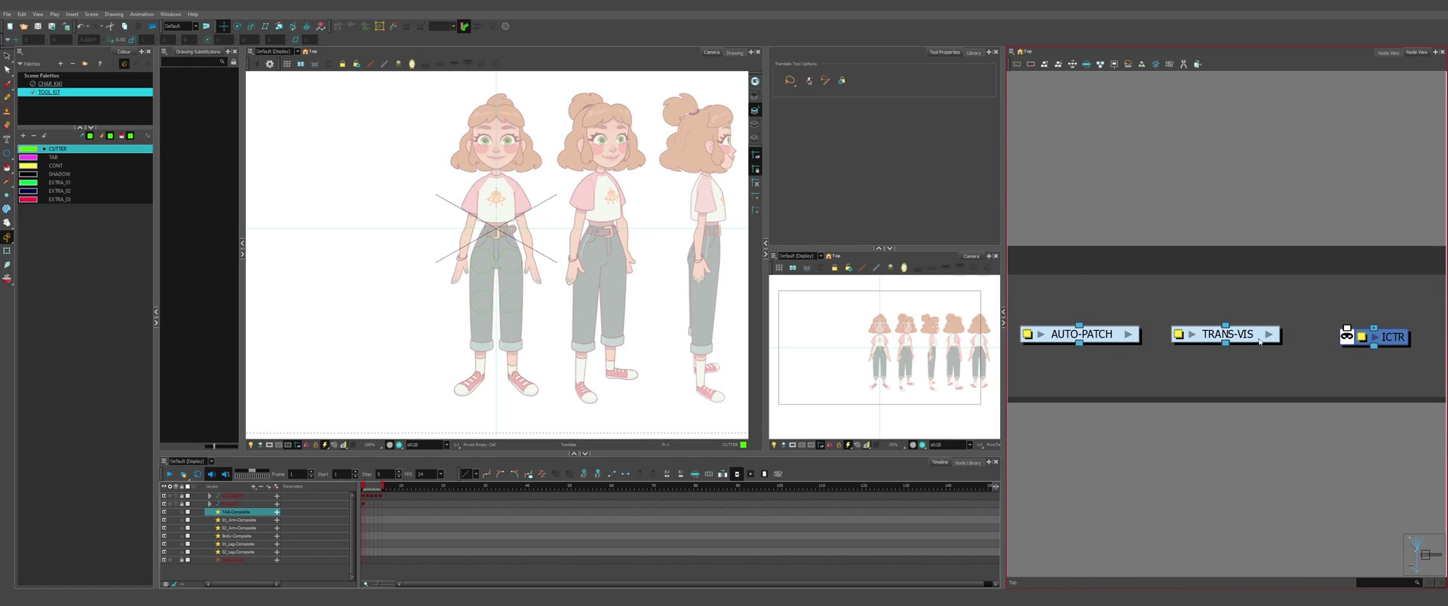
click(1256, 338)
scroll(1206, 344, down, 4)
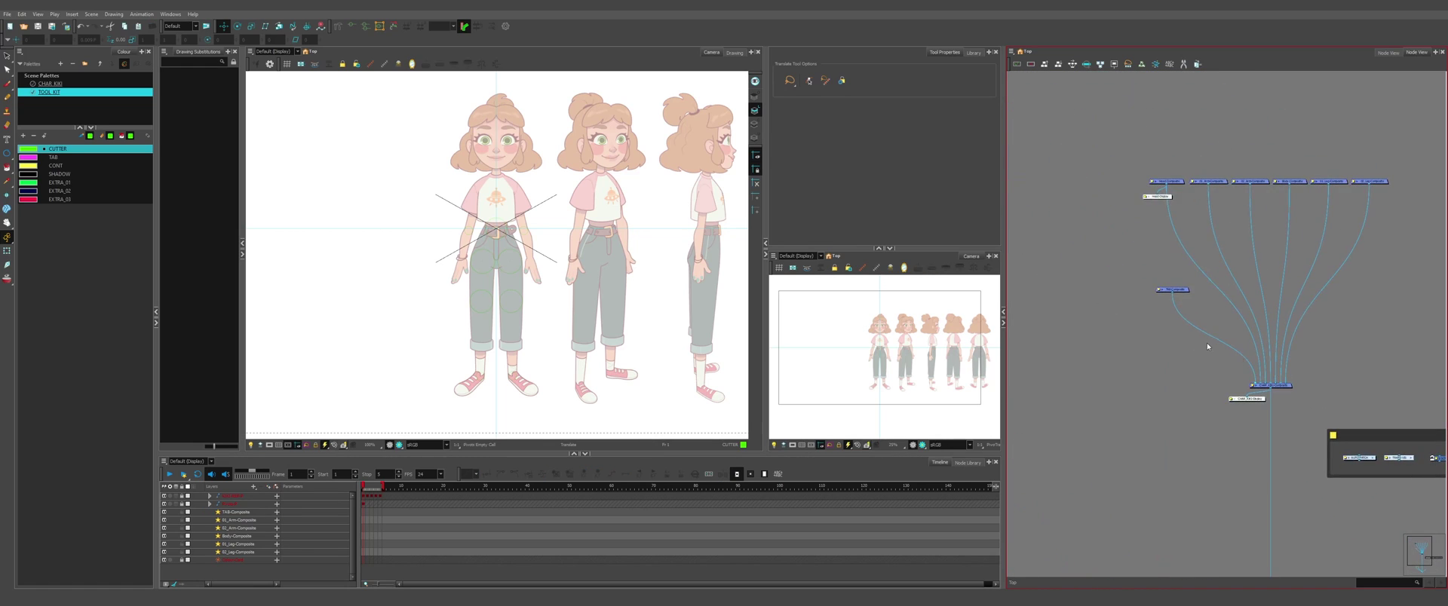
scroll(1205, 344, up, 3)
key(ctrl+v)
scroll(1139, 256, up, 2)
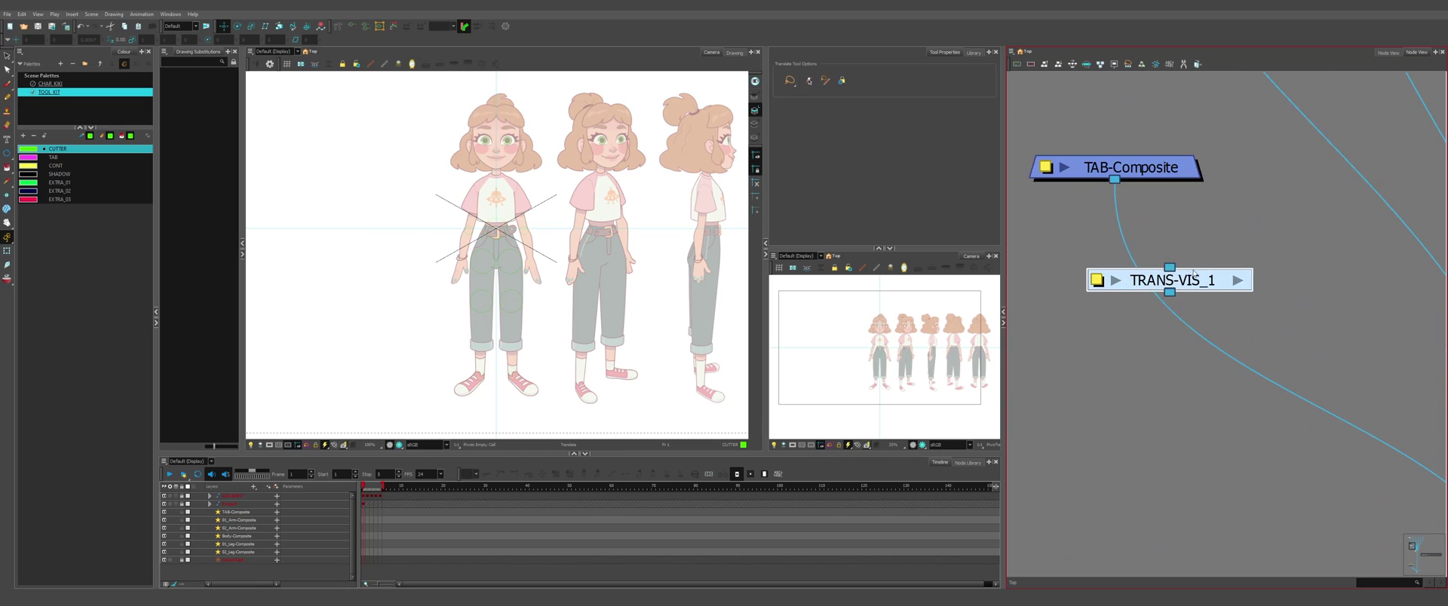
drag(1194, 276, 1154, 284)
scroll(1154, 284, down, 2)
Step: Add an Apply-Peg-Transformation node and insert it between TRANS-VIS_1 and CHAR_KIKI-Composite
click(1083, 339)
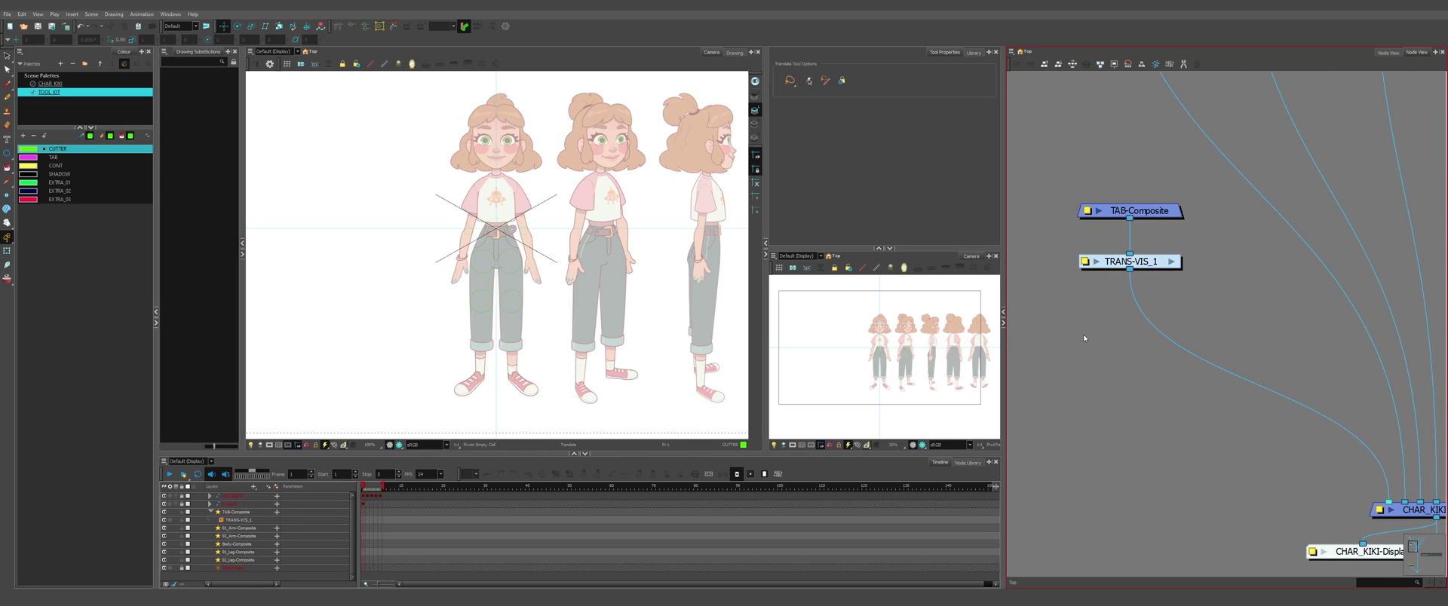
key(Tab)
text(peg)
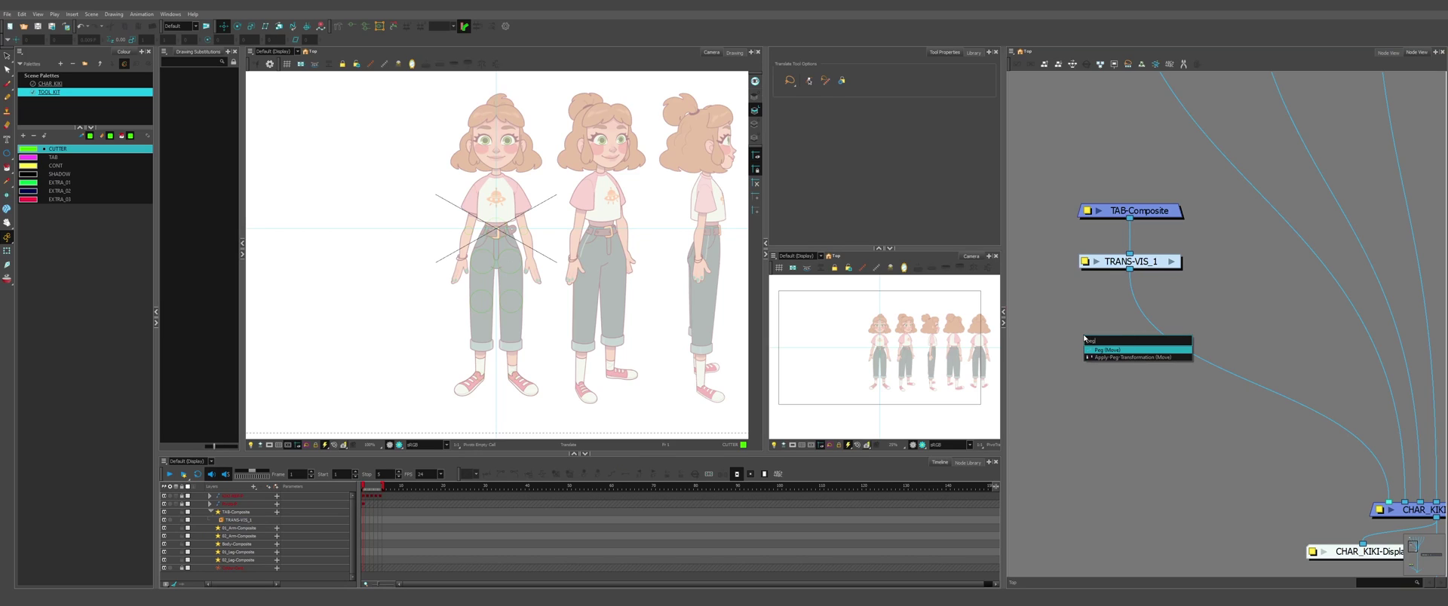
key(Down)
key(Return)
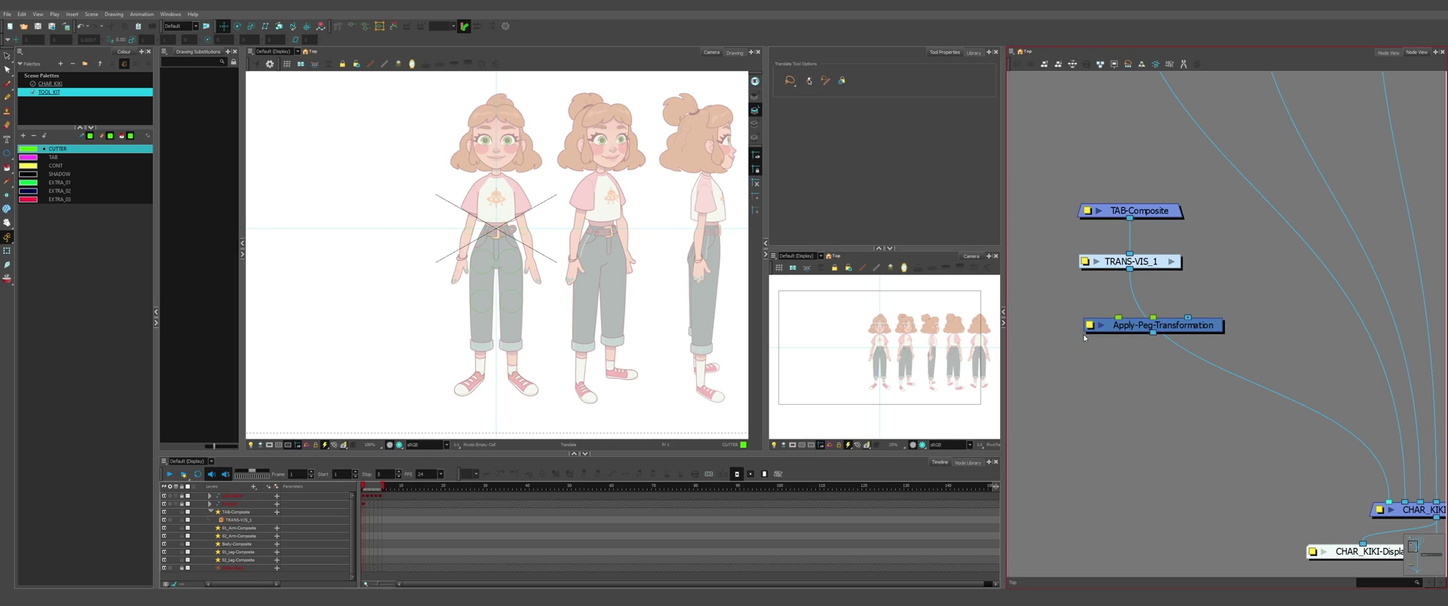
drag(1186, 325, 1390, 502)
drag(1142, 322, 1129, 345)
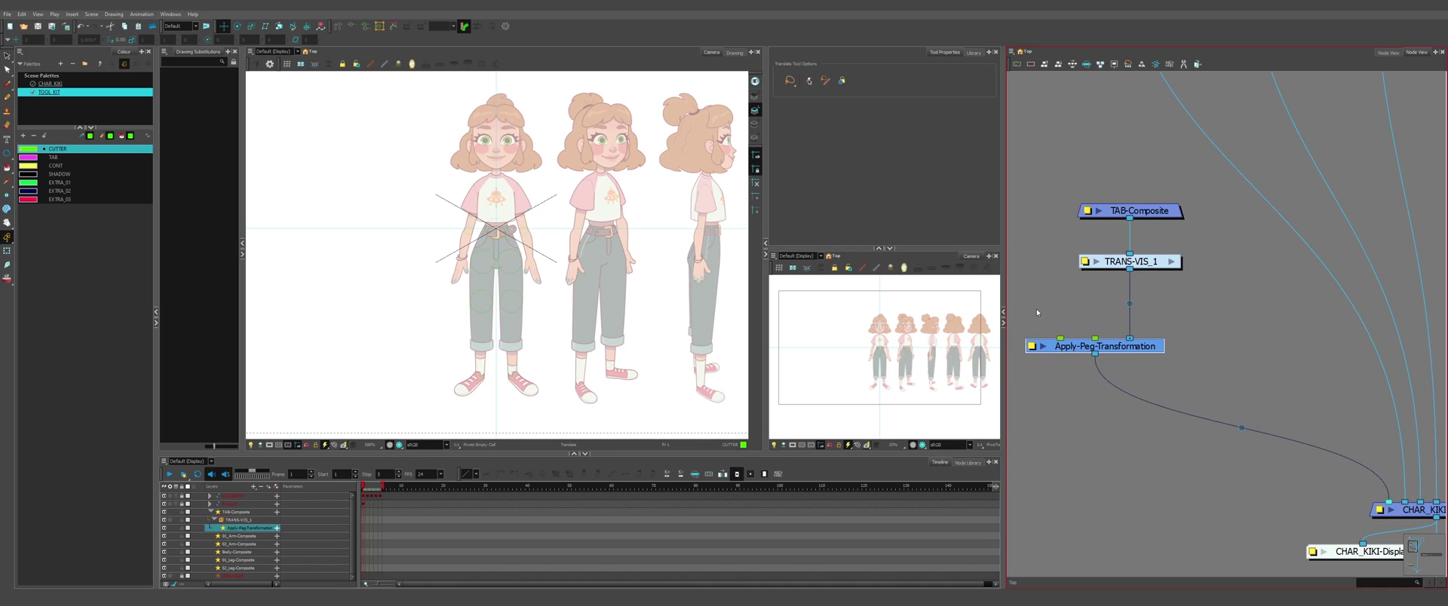
Step: Add a peg, connect it to the first input of Apply-Peg-Transformation and rename it TABS-P
click(1036, 310)
key(ctrl+p)
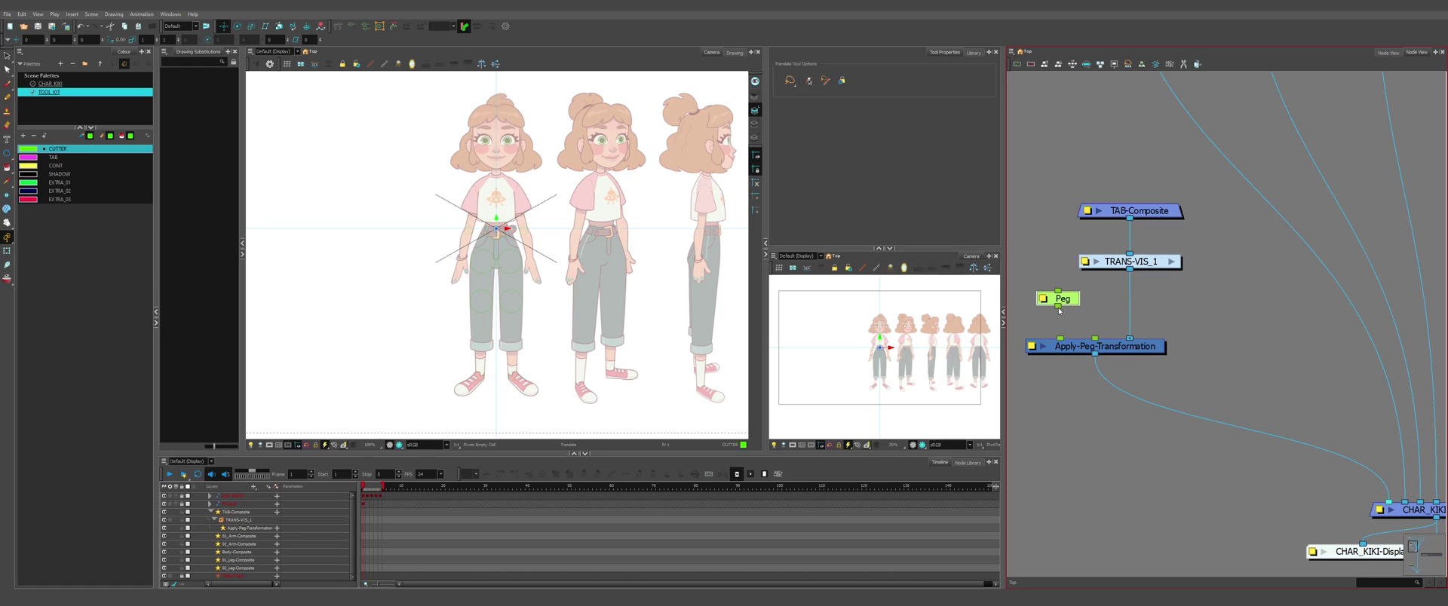
drag(1058, 306, 1060, 339)
scroll(1071, 332, up, 3)
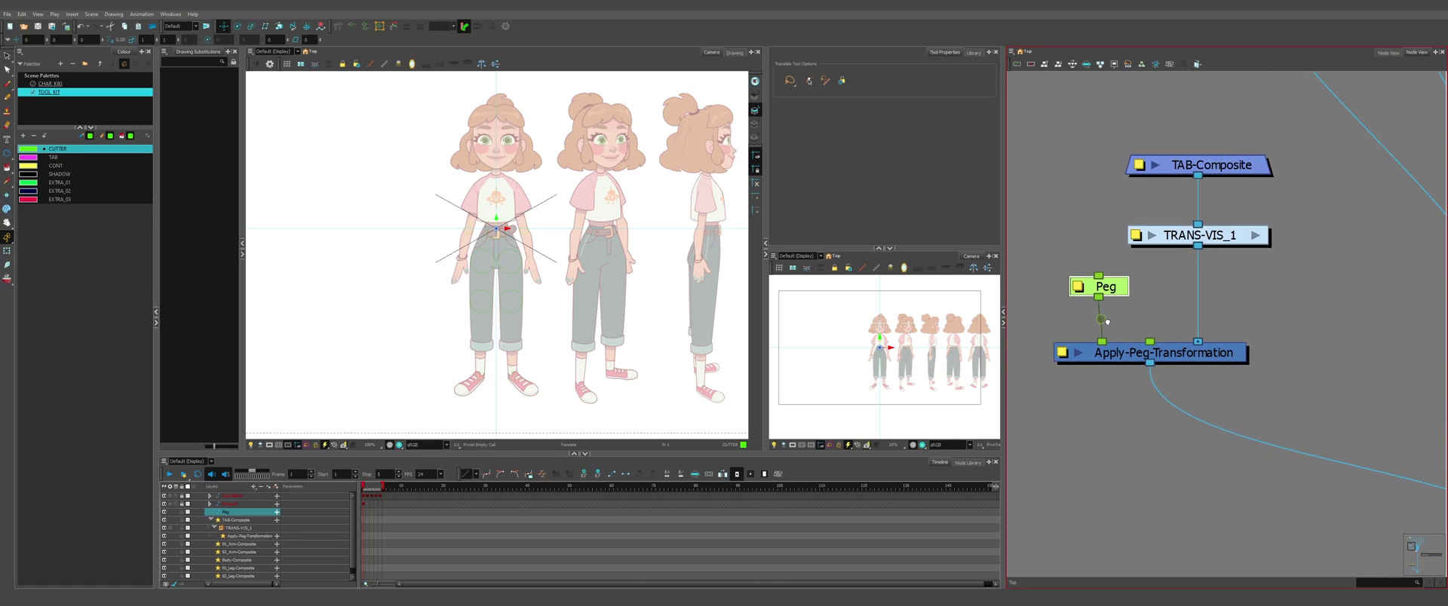
double_click(1105, 287)
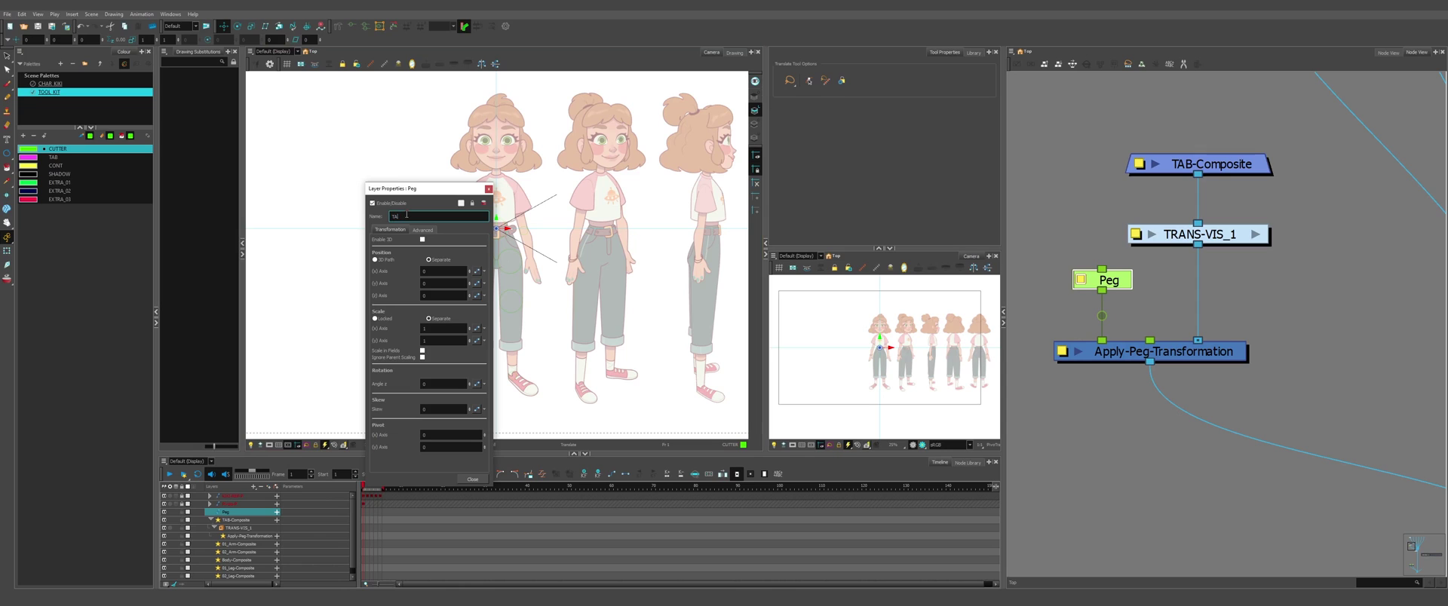
text(TABS-P)
key(Return)
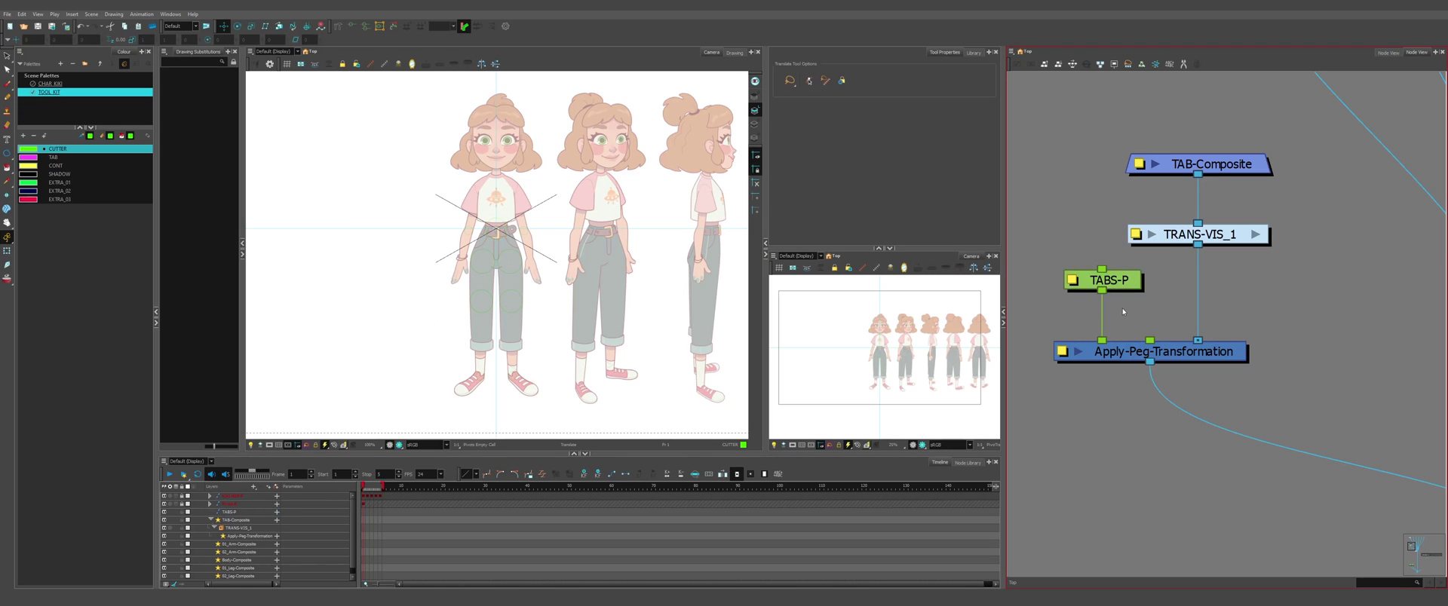
Step: Review the node network, checking the KIKI-REF-P peg setup against the TABS-P branch
scroll(1119, 309, down, 3)
scroll(1121, 309, down, 5)
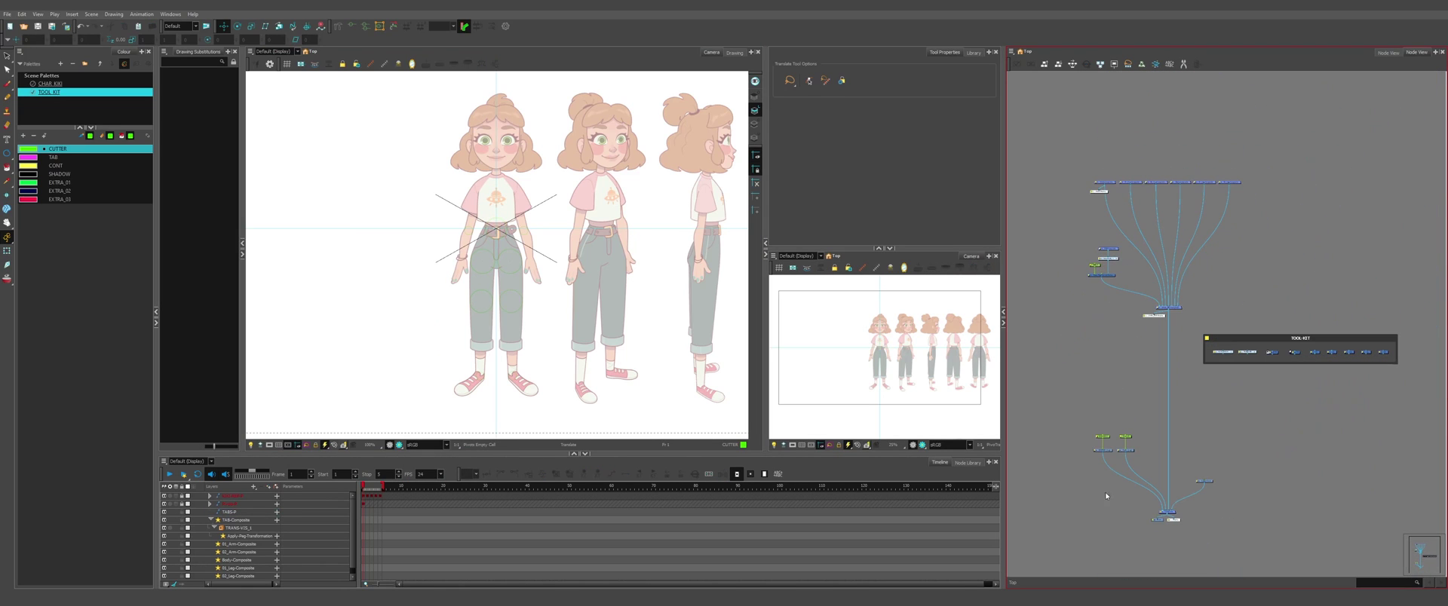
scroll(1104, 488, up, 7)
click(1132, 405)
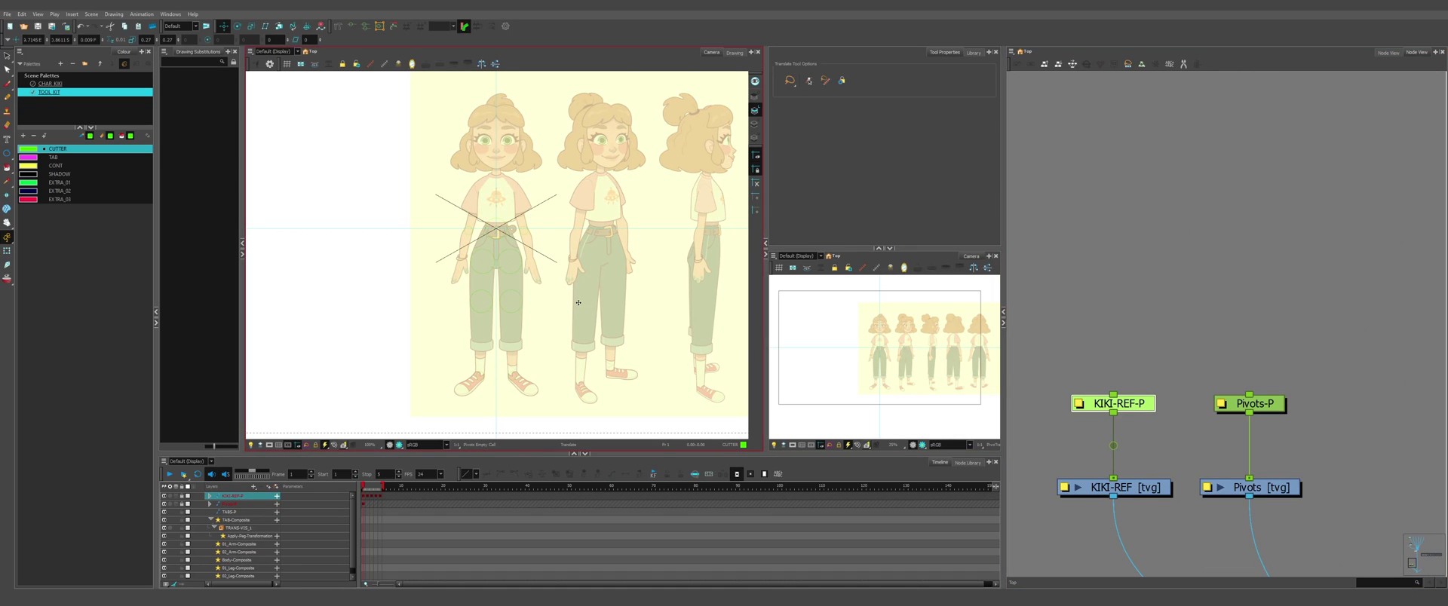
scroll(1140, 430, down, 6)
scroll(1136, 177, up, 6)
click(1088, 224)
scroll(1148, 349, down, 2)
scroll(1128, 208, up, 2)
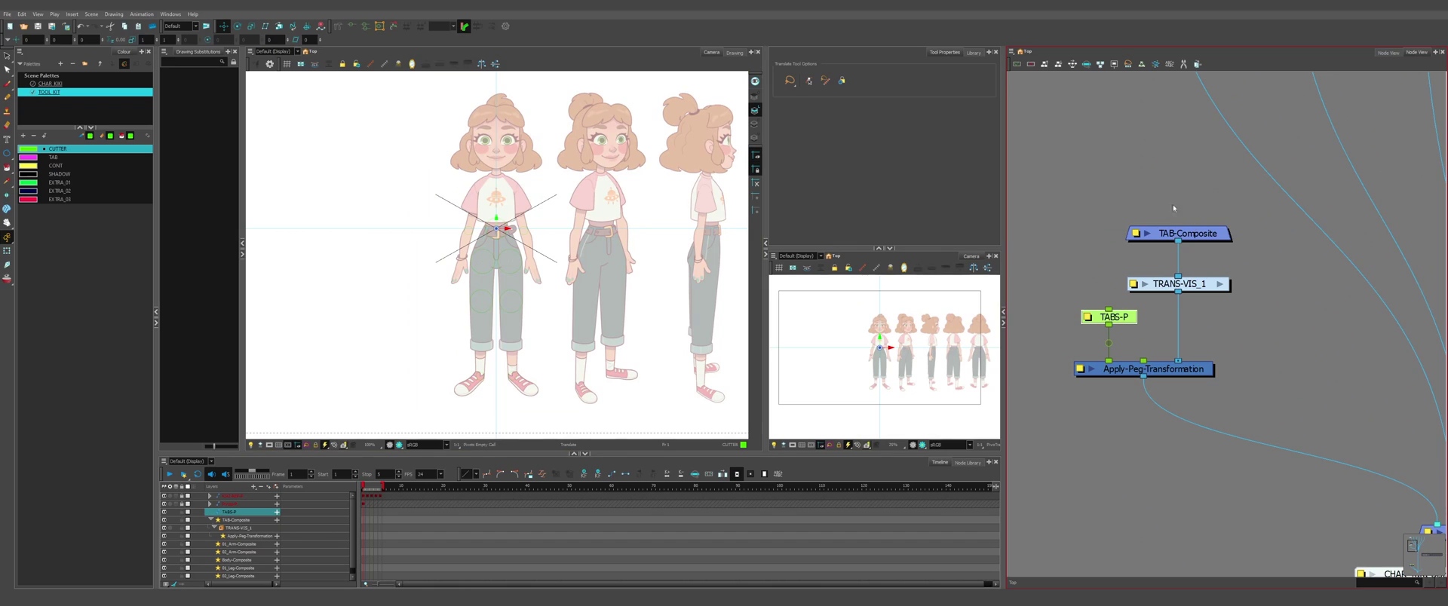
Step: Select the TABS-P peg and examine where its pivot sits on the front-view character
click(1191, 234)
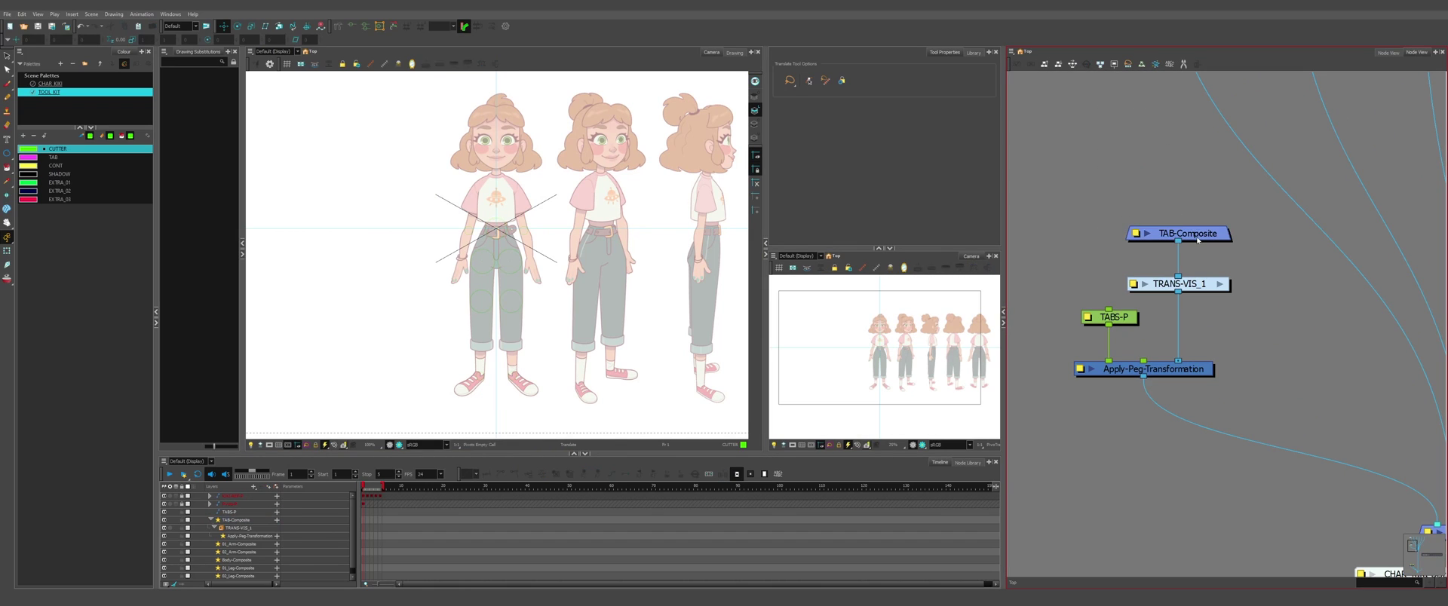
scroll(1175, 225, down, 2)
scroll(1151, 209, up, 2)
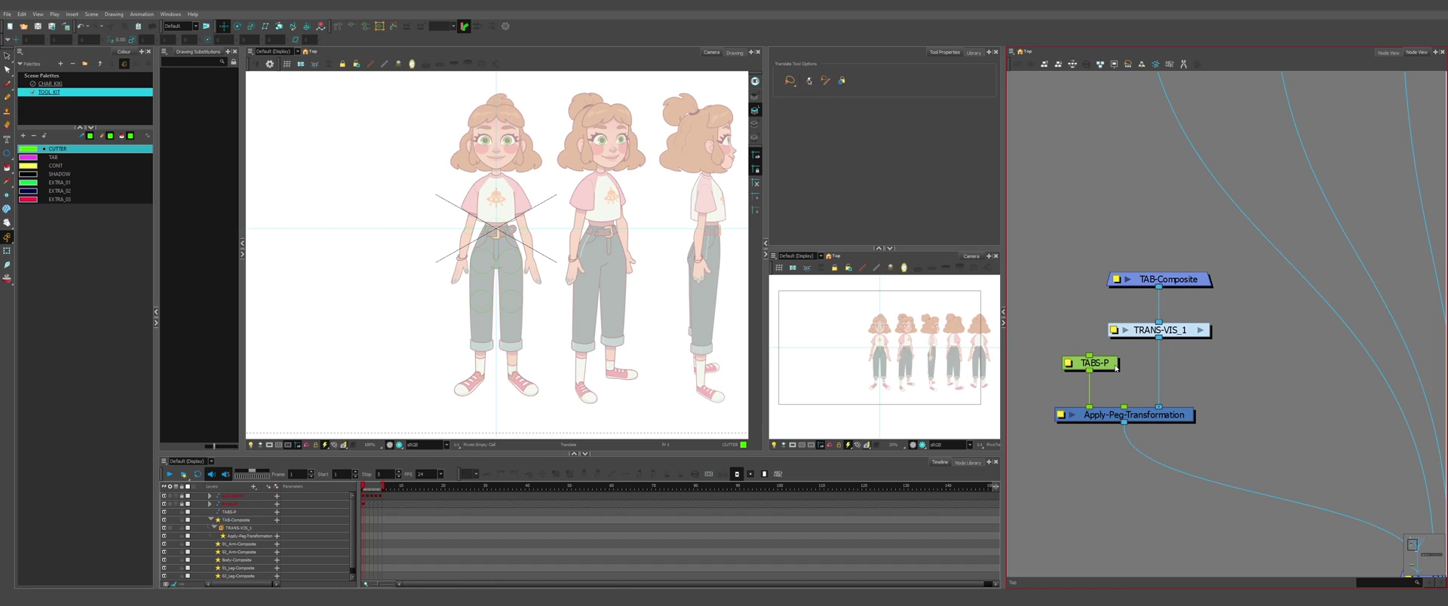
click(1118, 368)
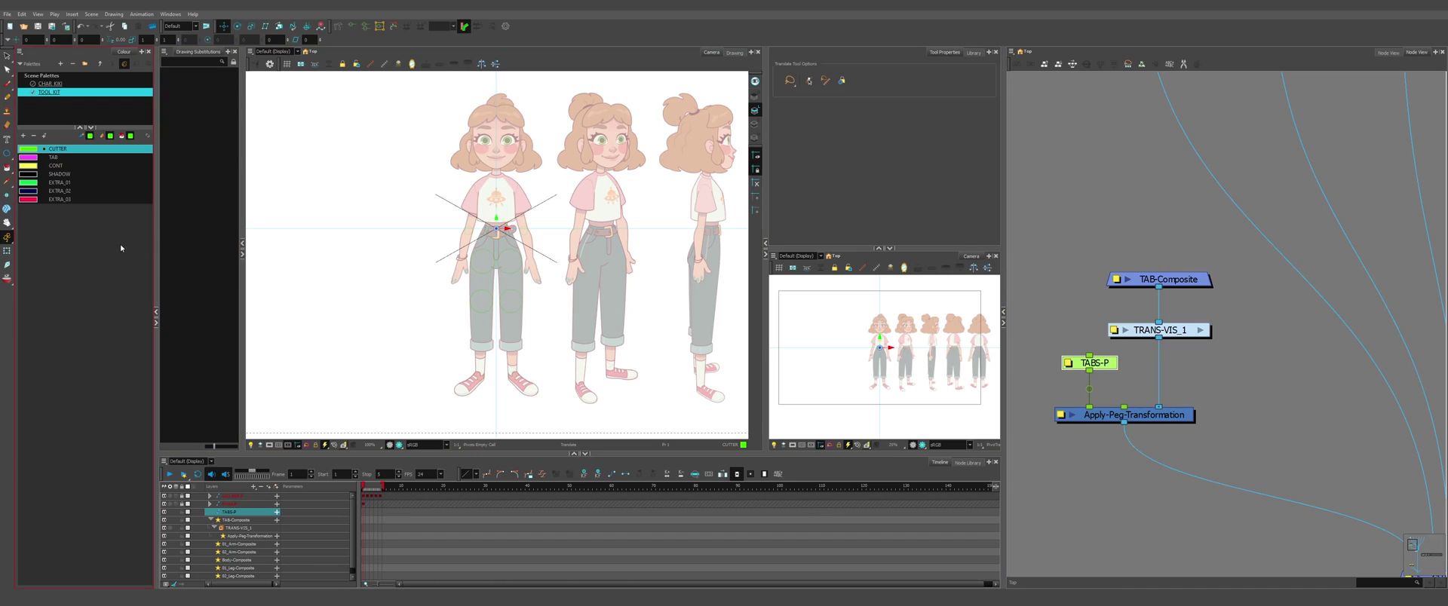
key(alt)
key(Down)
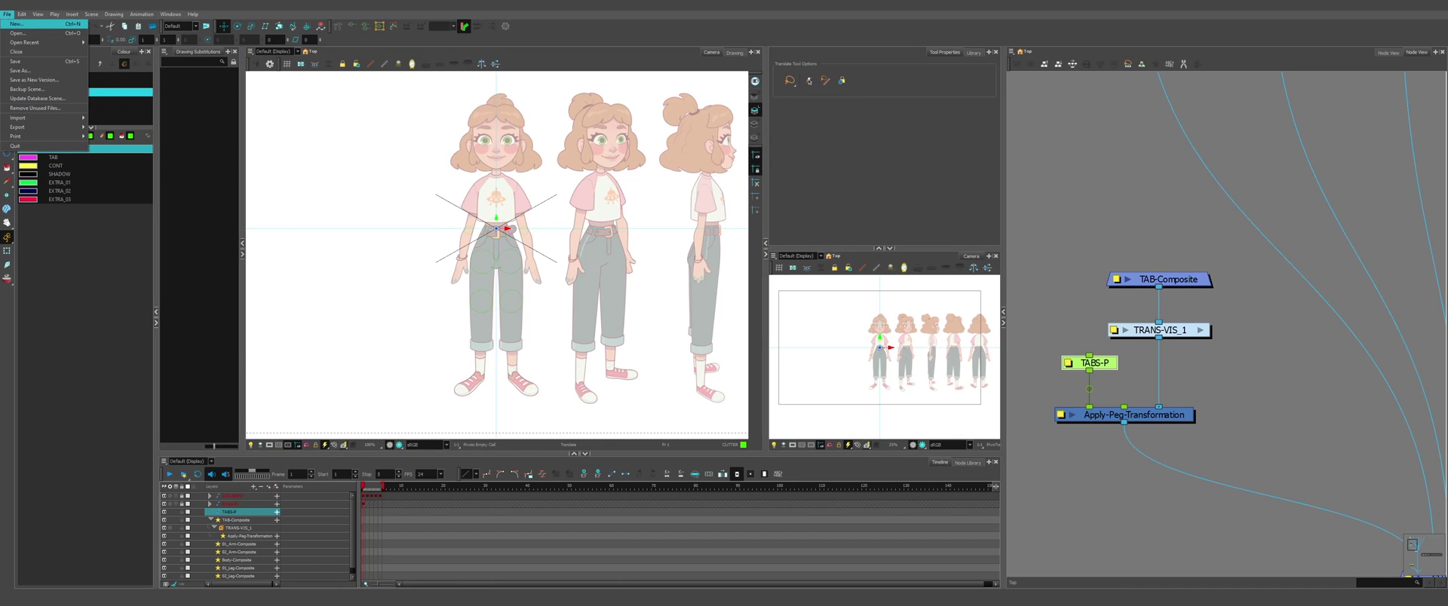
key(Escape)
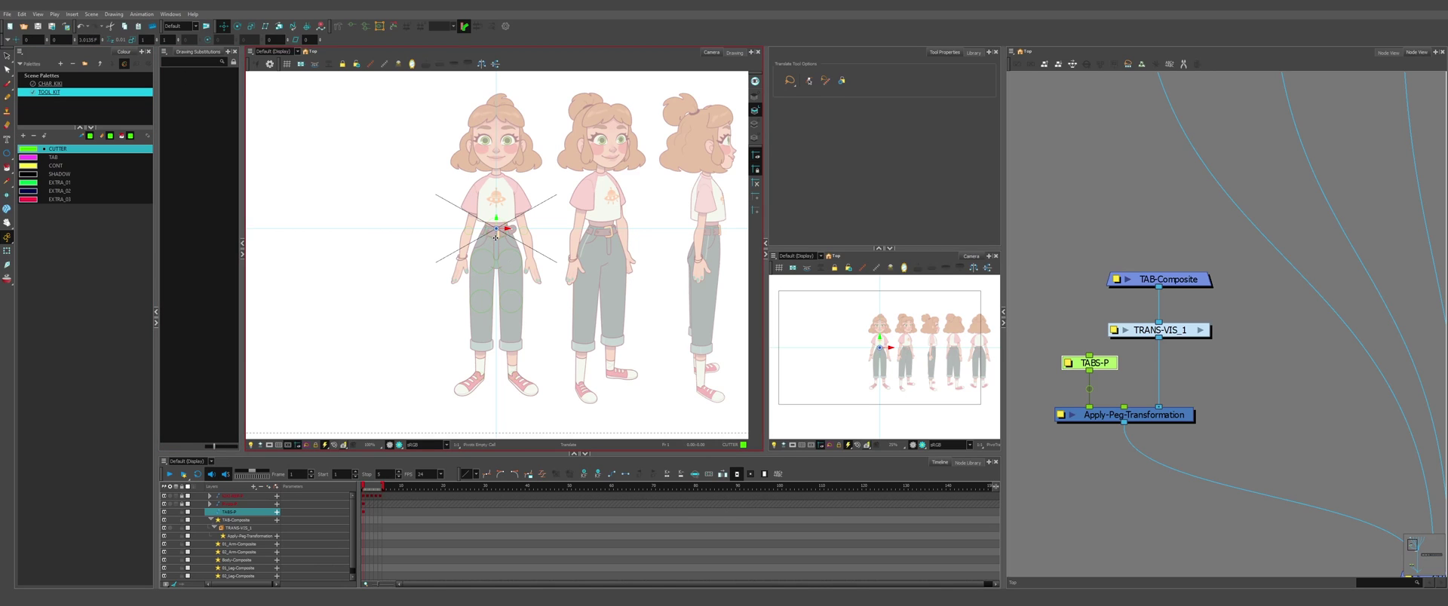
scroll(496, 237, up, 2)
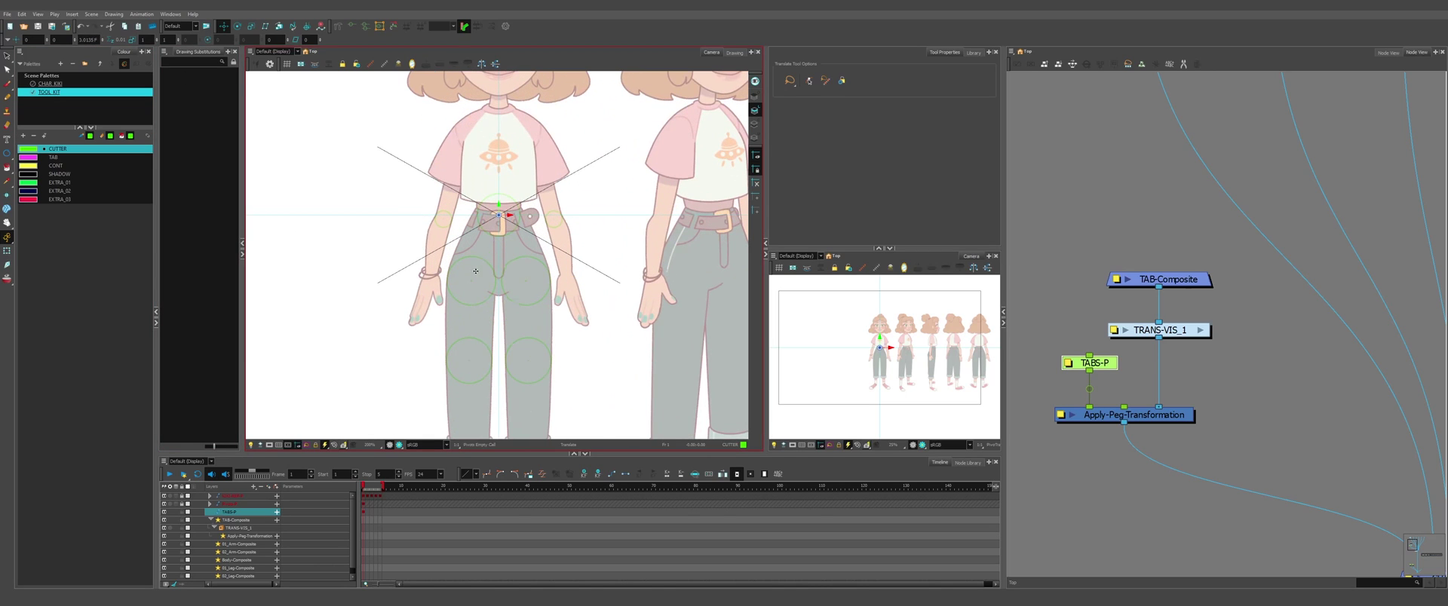
scroll(475, 271, down, 2)
scroll(452, 203, up, 4)
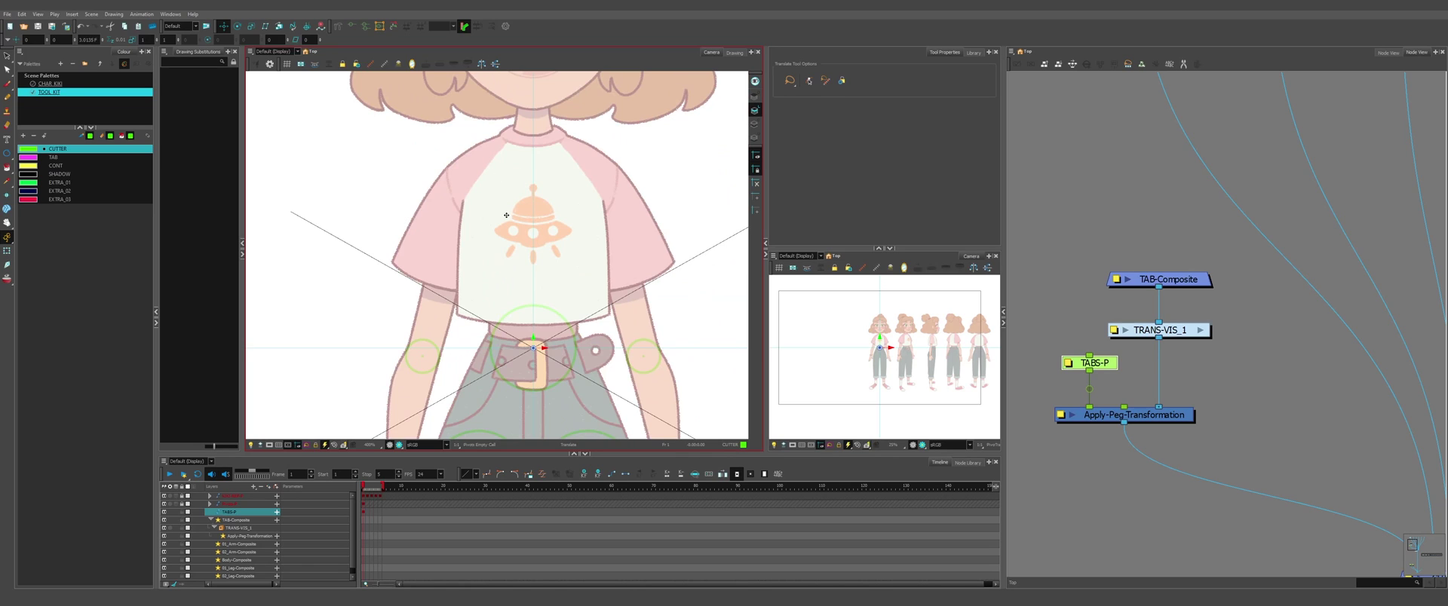
scroll(553, 231, down, 2)
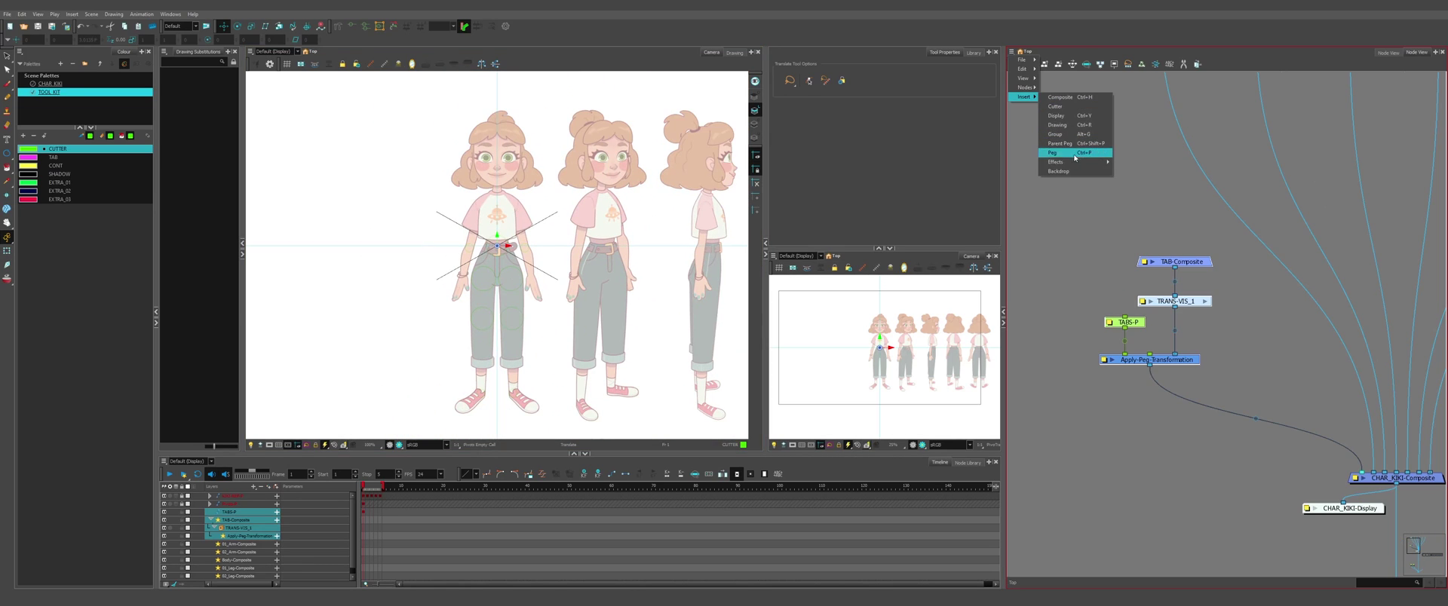
Step: Add a backdrop around TAB-Composite, TRANS-VIS_1, TABS-P and Apply-Peg-Transformation, and set its colour to magenta
click(1064, 172)
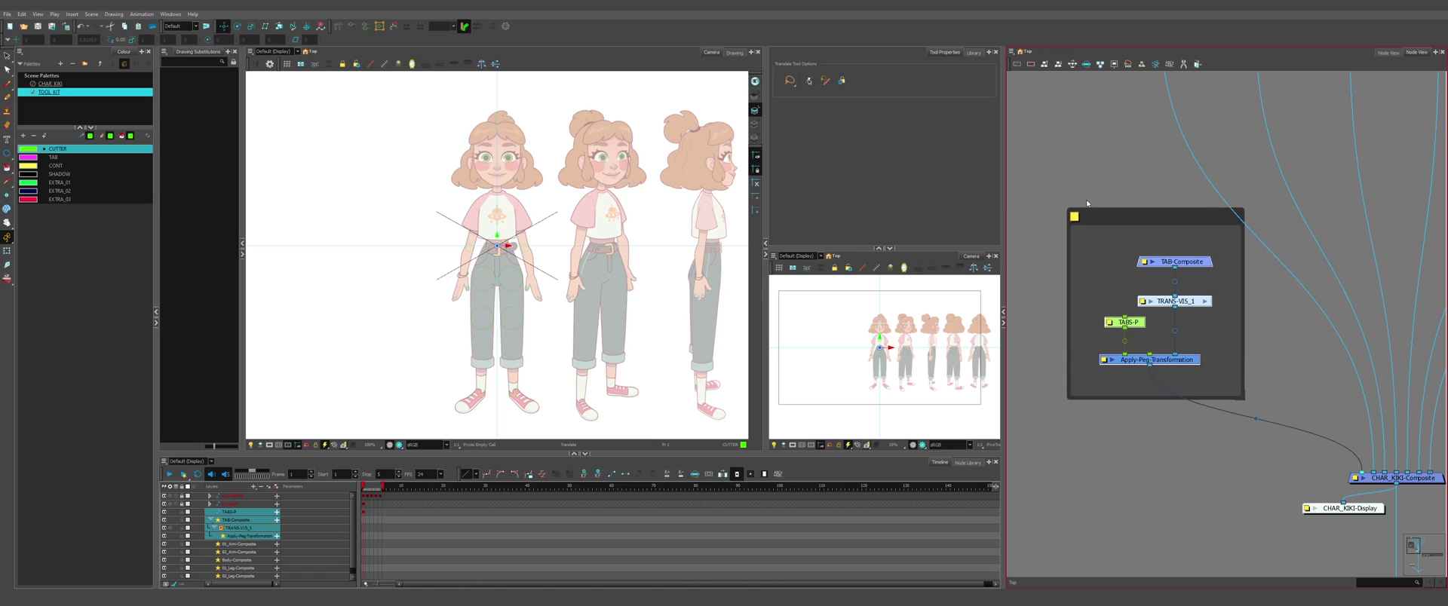
click(1074, 216)
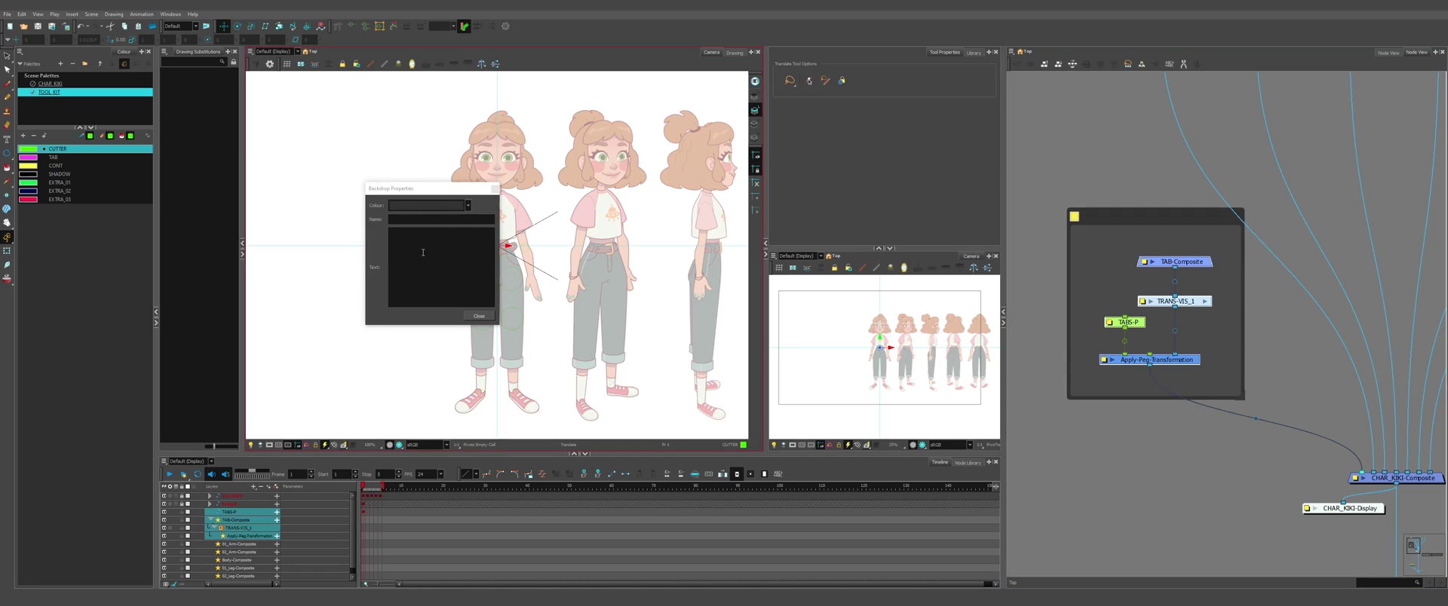
click(427, 205)
scroll(446, 240, up, 2)
scroll(438, 287, down, 2)
click(423, 319)
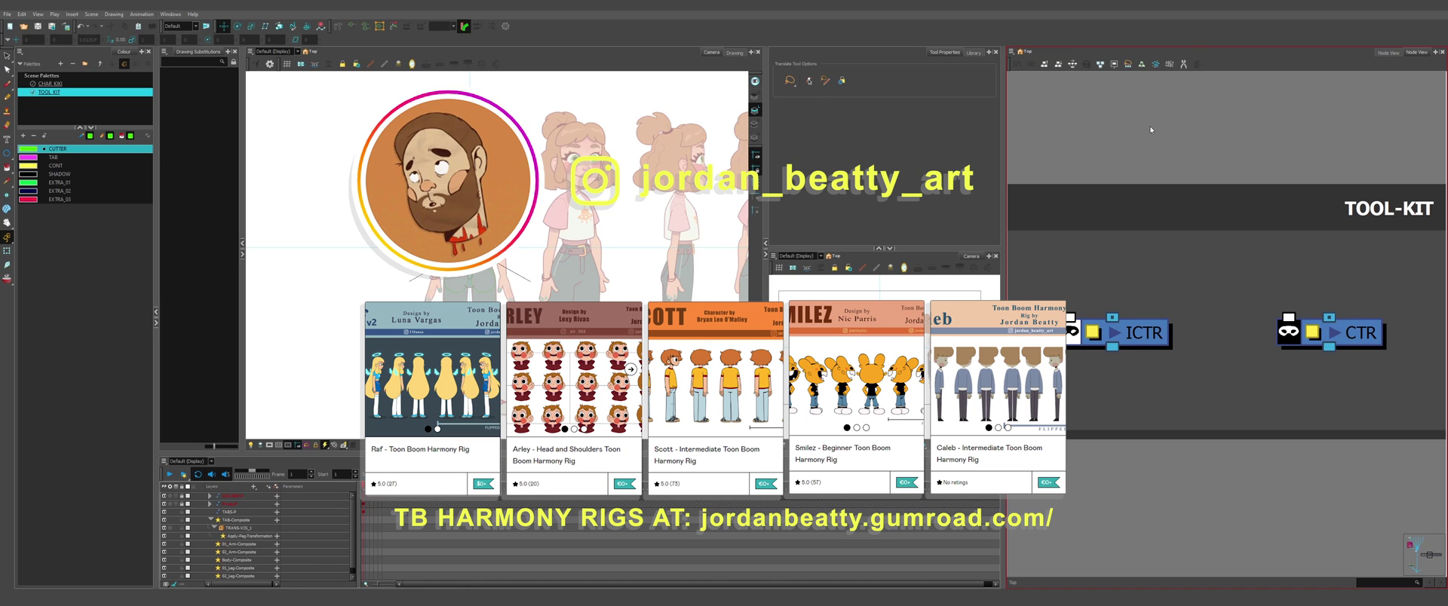
scroll(1313, 310, down, 10)
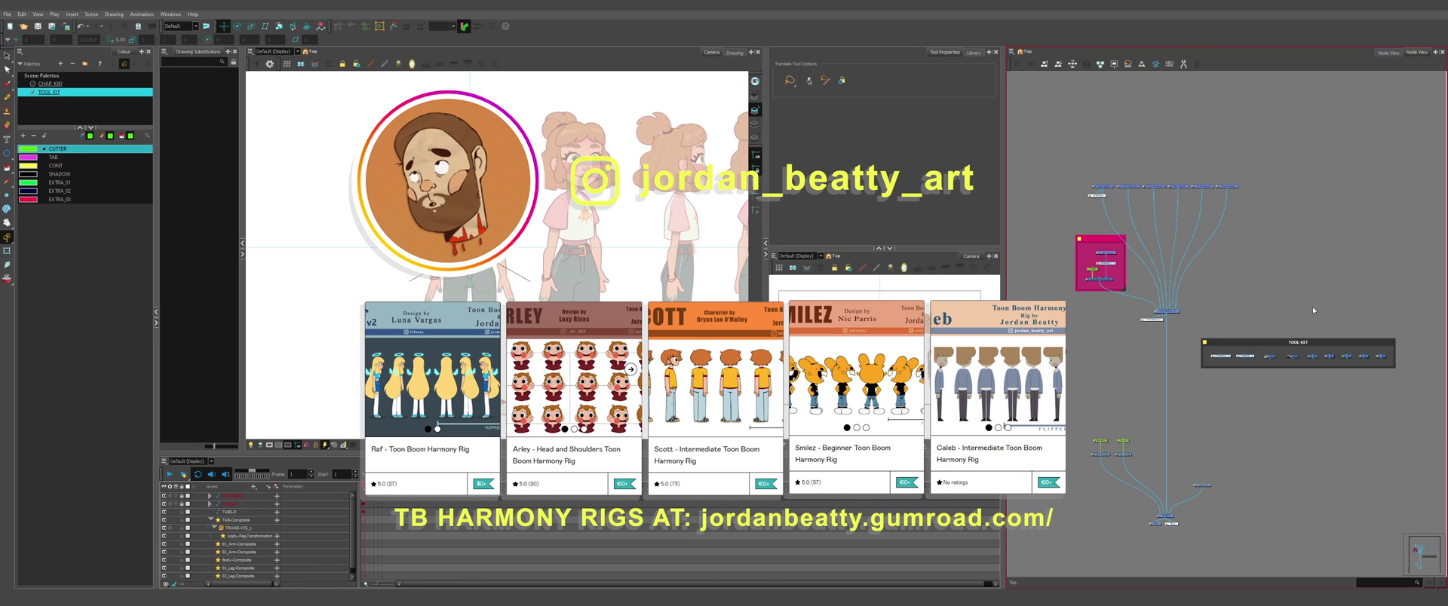